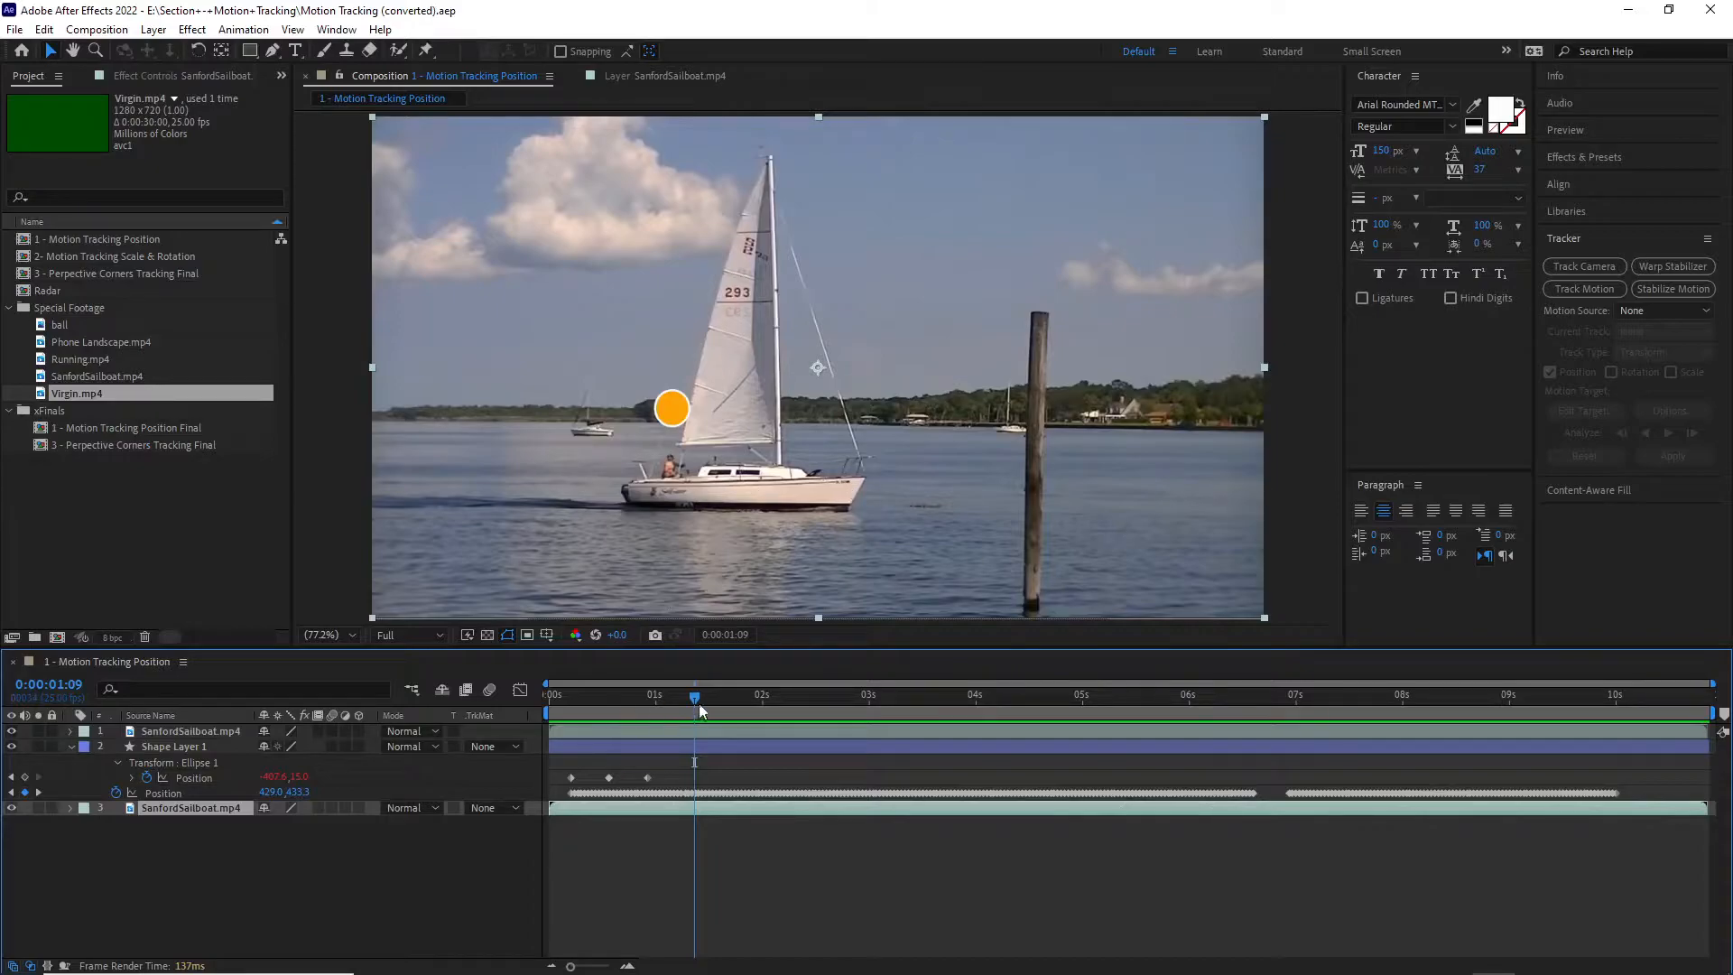
Step: Review the orange circle's motion in the 1 - Motion Tracking Position composition up to 0:00:06:24 and select its project item
{"action": "left_click_drag", "start_coordinate": [695, 700], "coordinate": [739, 719]}
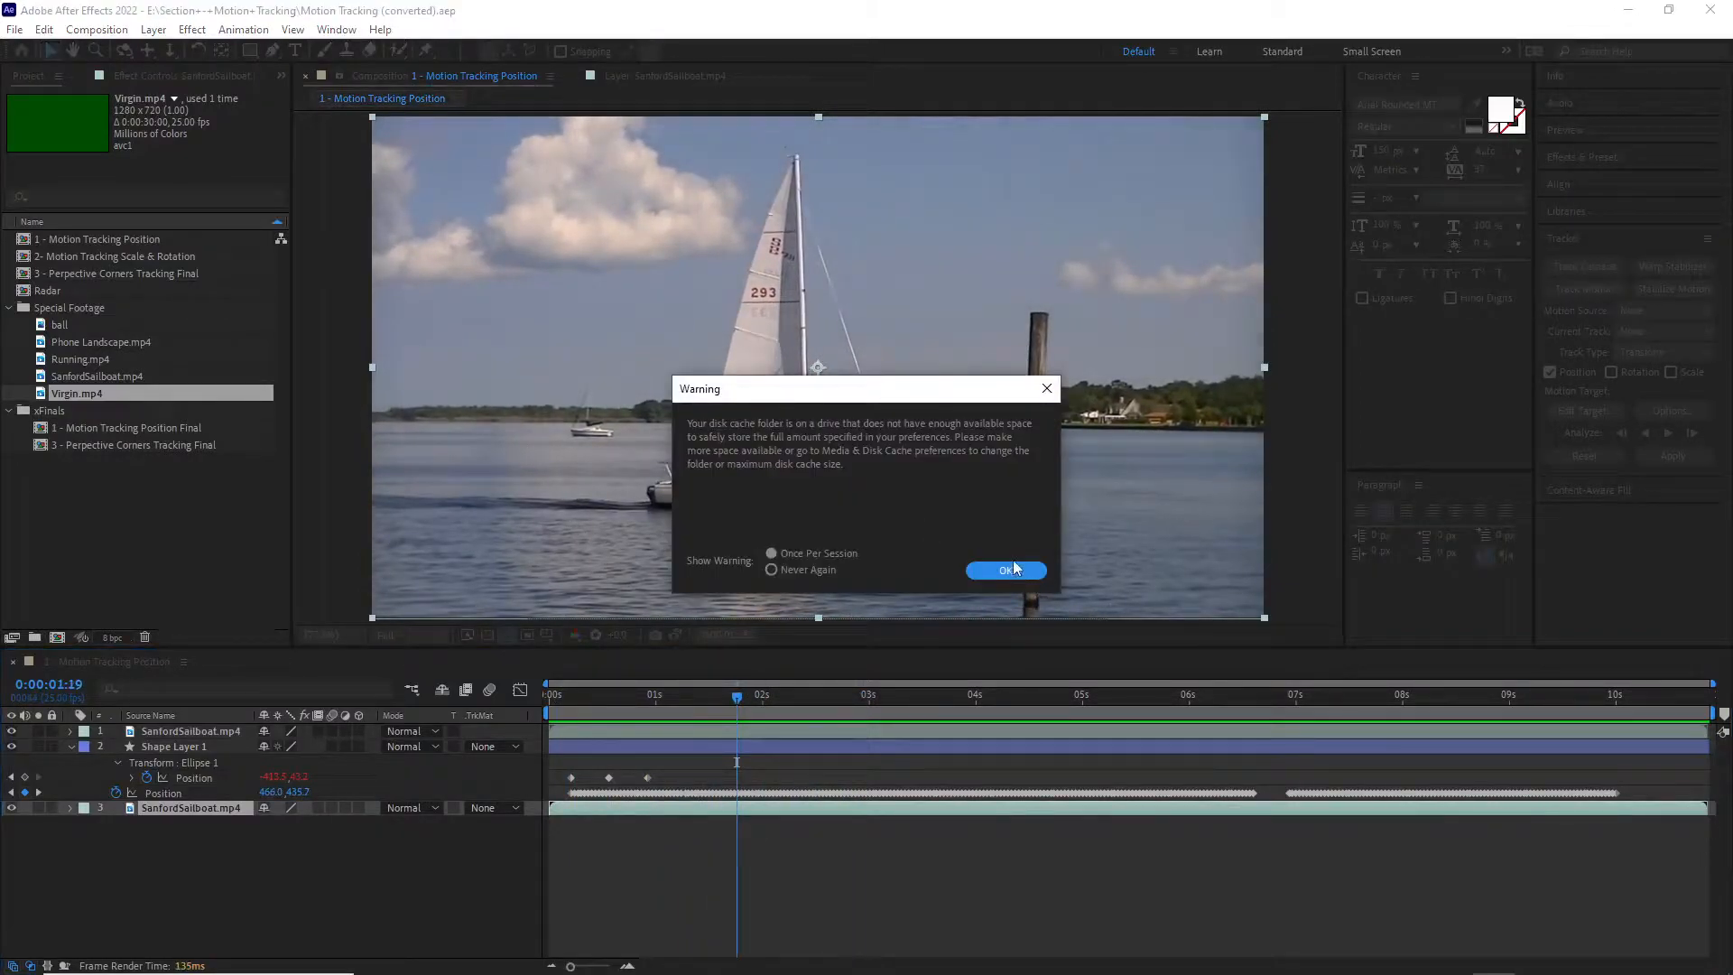
{"action": "left_click", "coordinate": [1015, 568]}
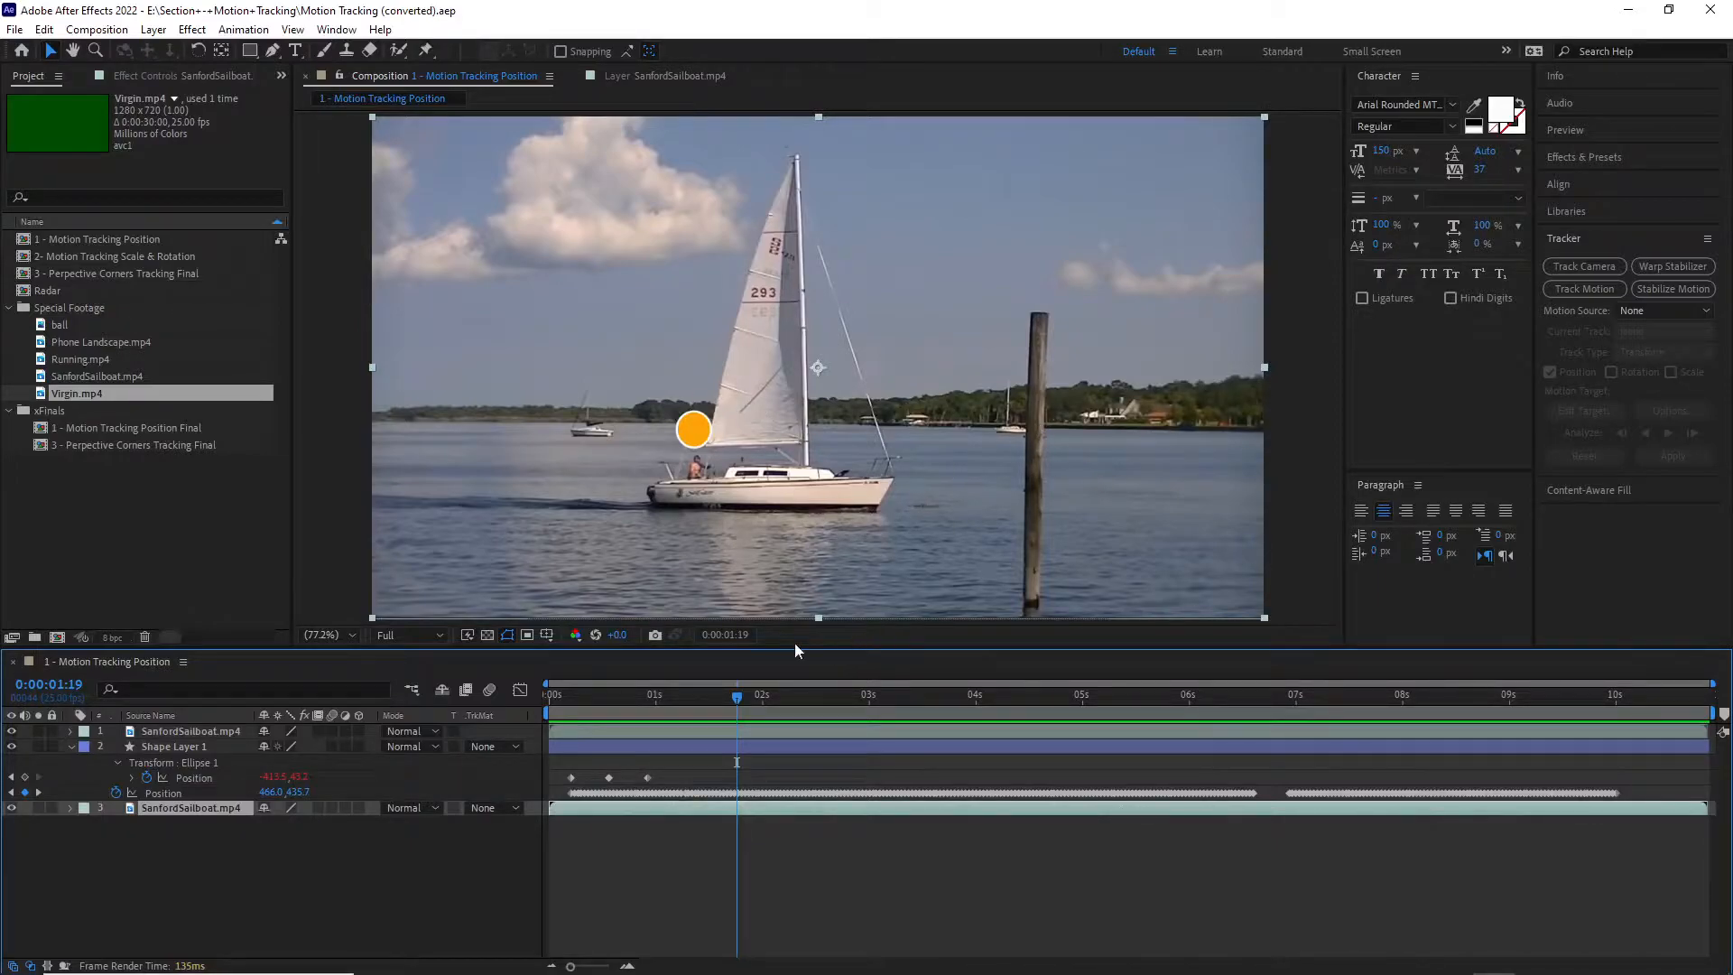
{"action": "left_click_drag", "start_coordinate": [742, 703], "coordinate": [1292, 830]}
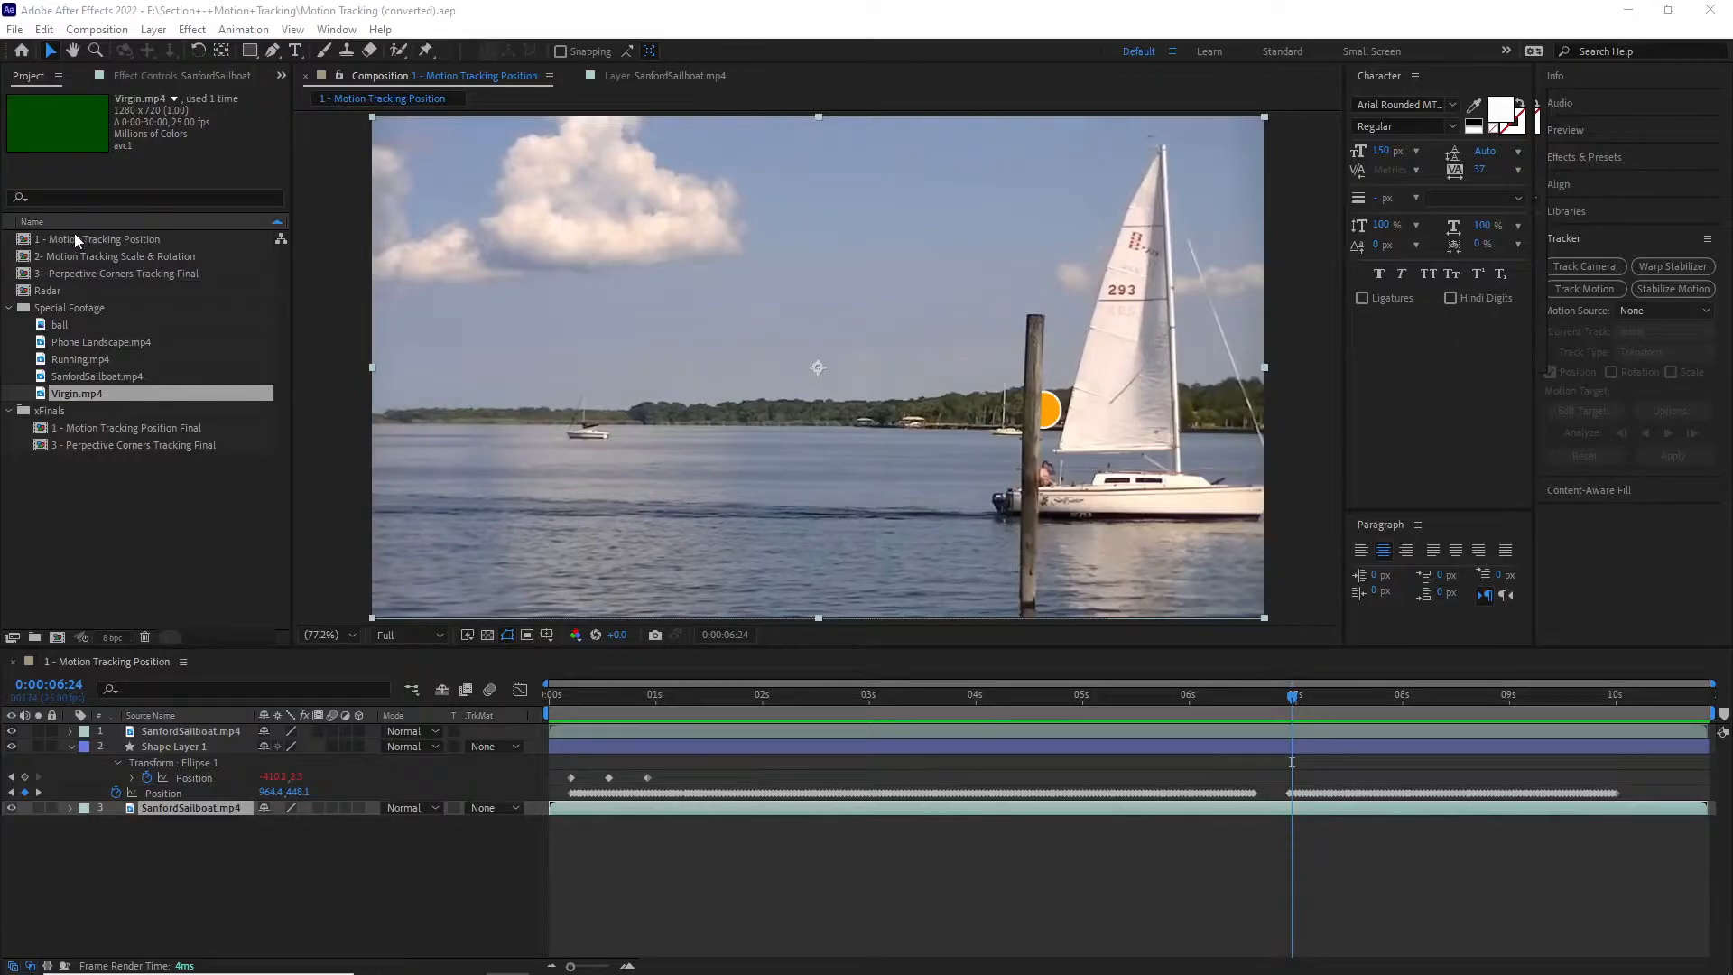
{"action": "left_click", "coordinate": [61, 379]}
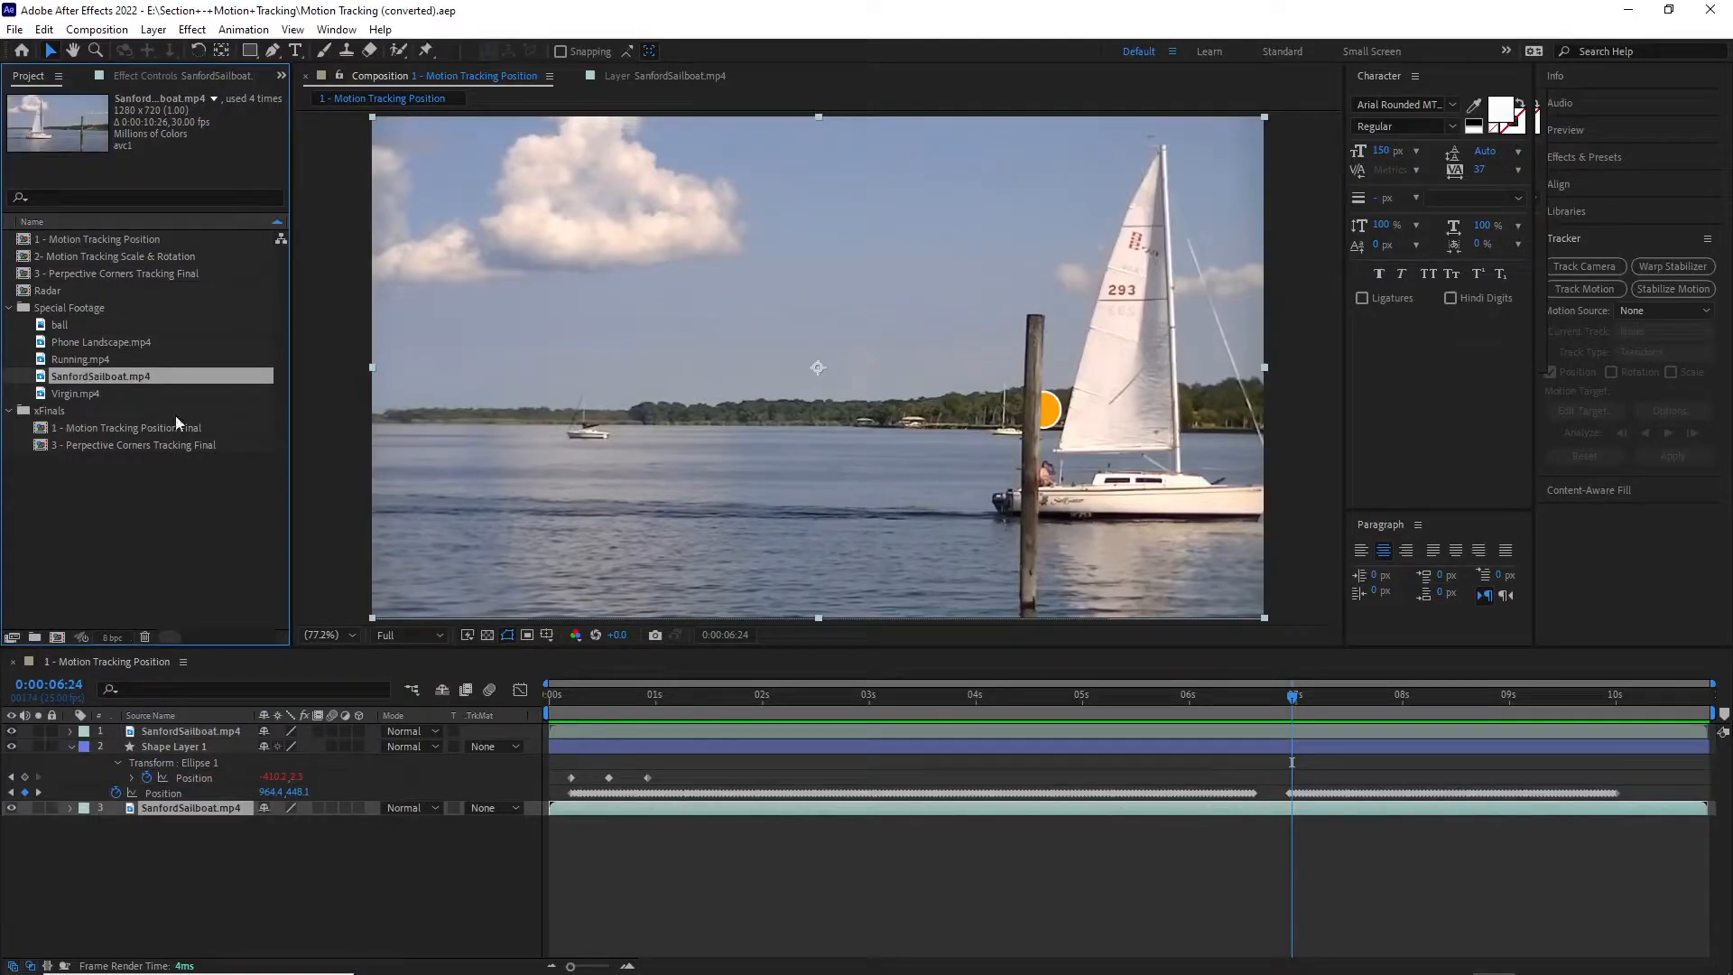
{"action": "left_click", "coordinate": [118, 239]}
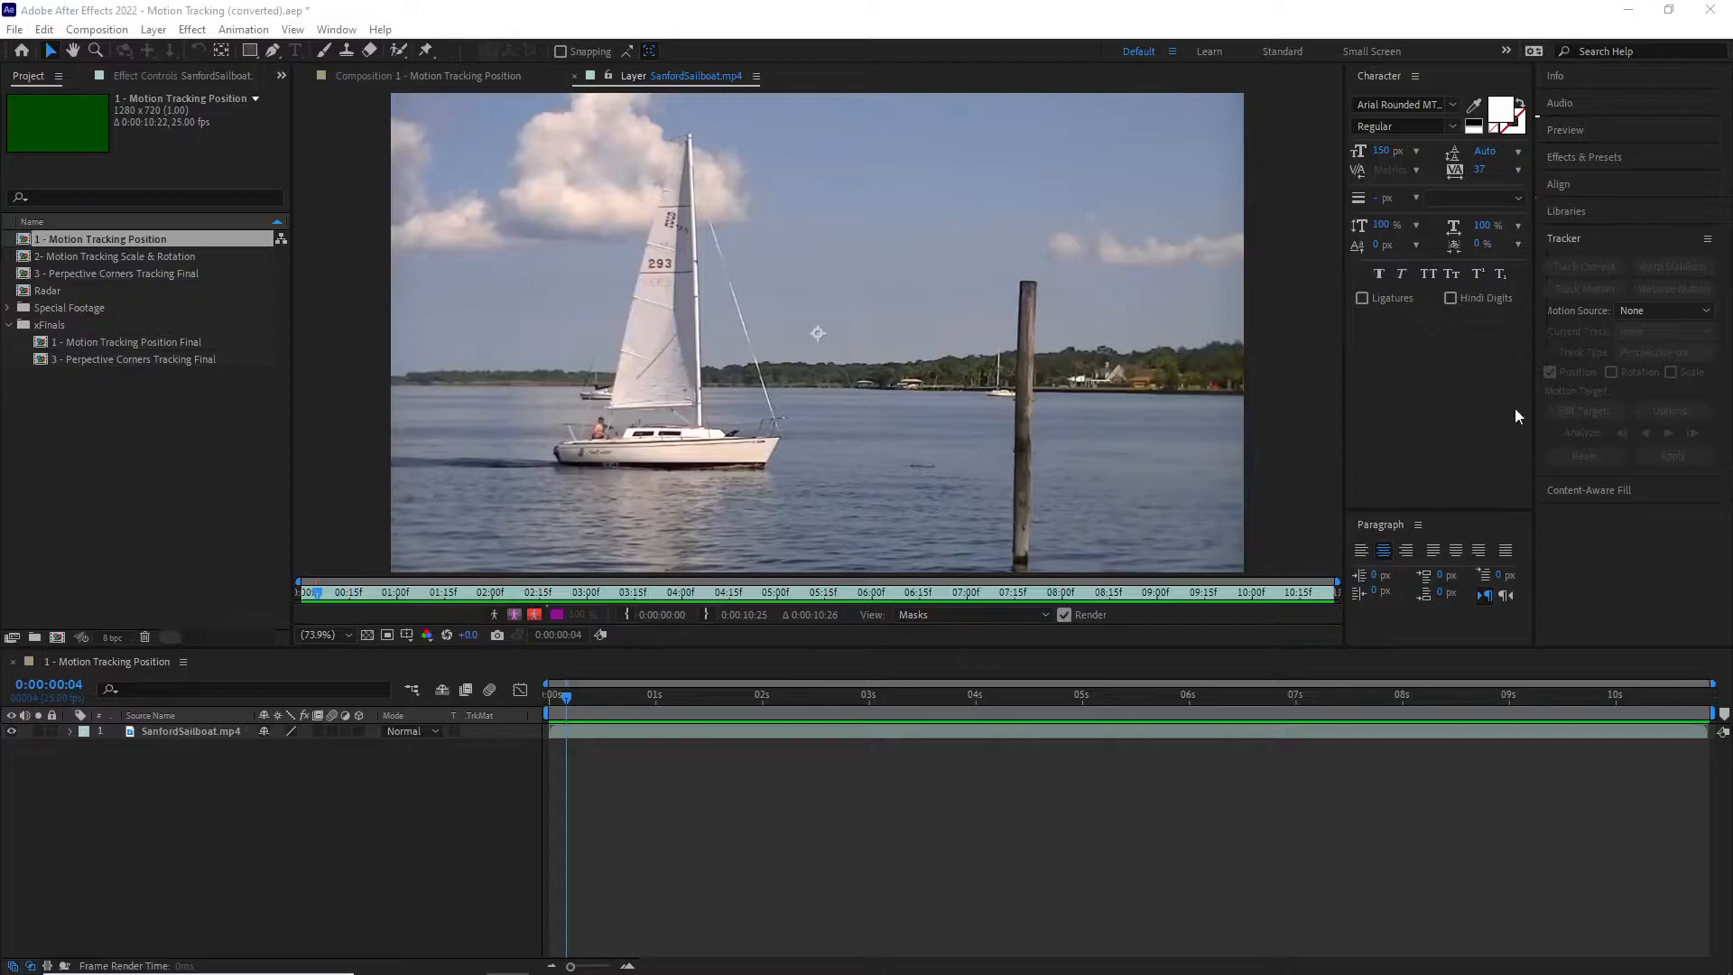
Step: Start a motion track on the SanfordSailboat.mp4 layer with track type Transform
{"action": "left_click", "coordinate": [1594, 239]}
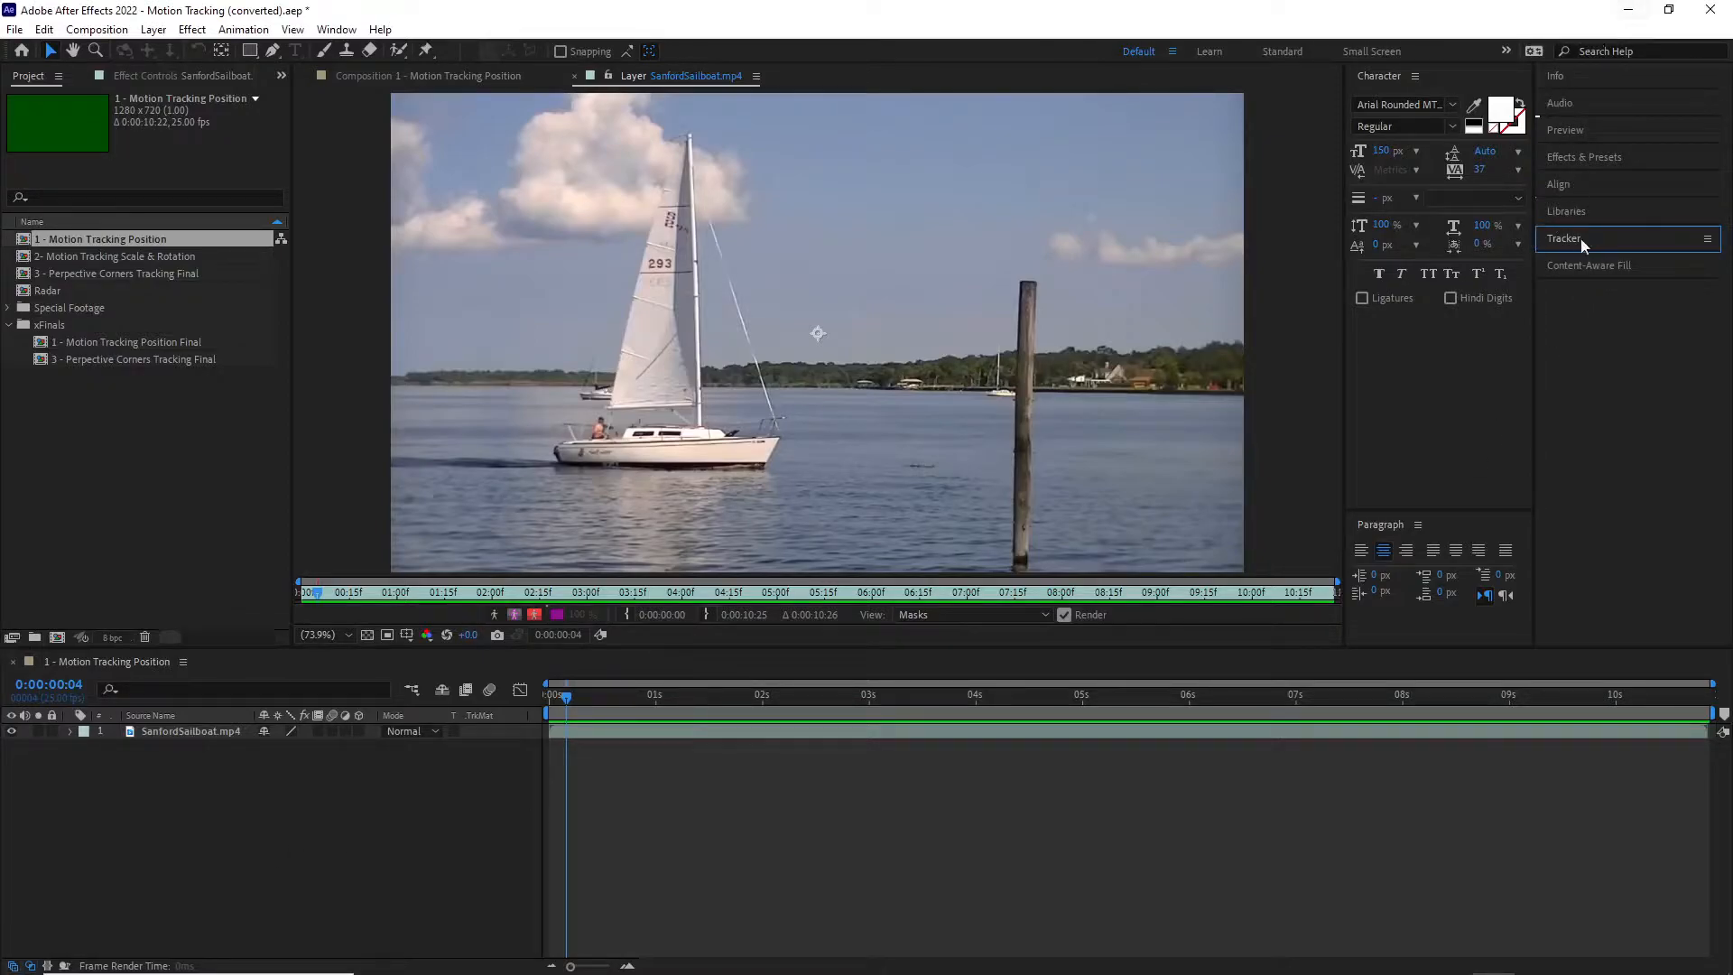
{"action": "left_click", "coordinate": [329, 30]}
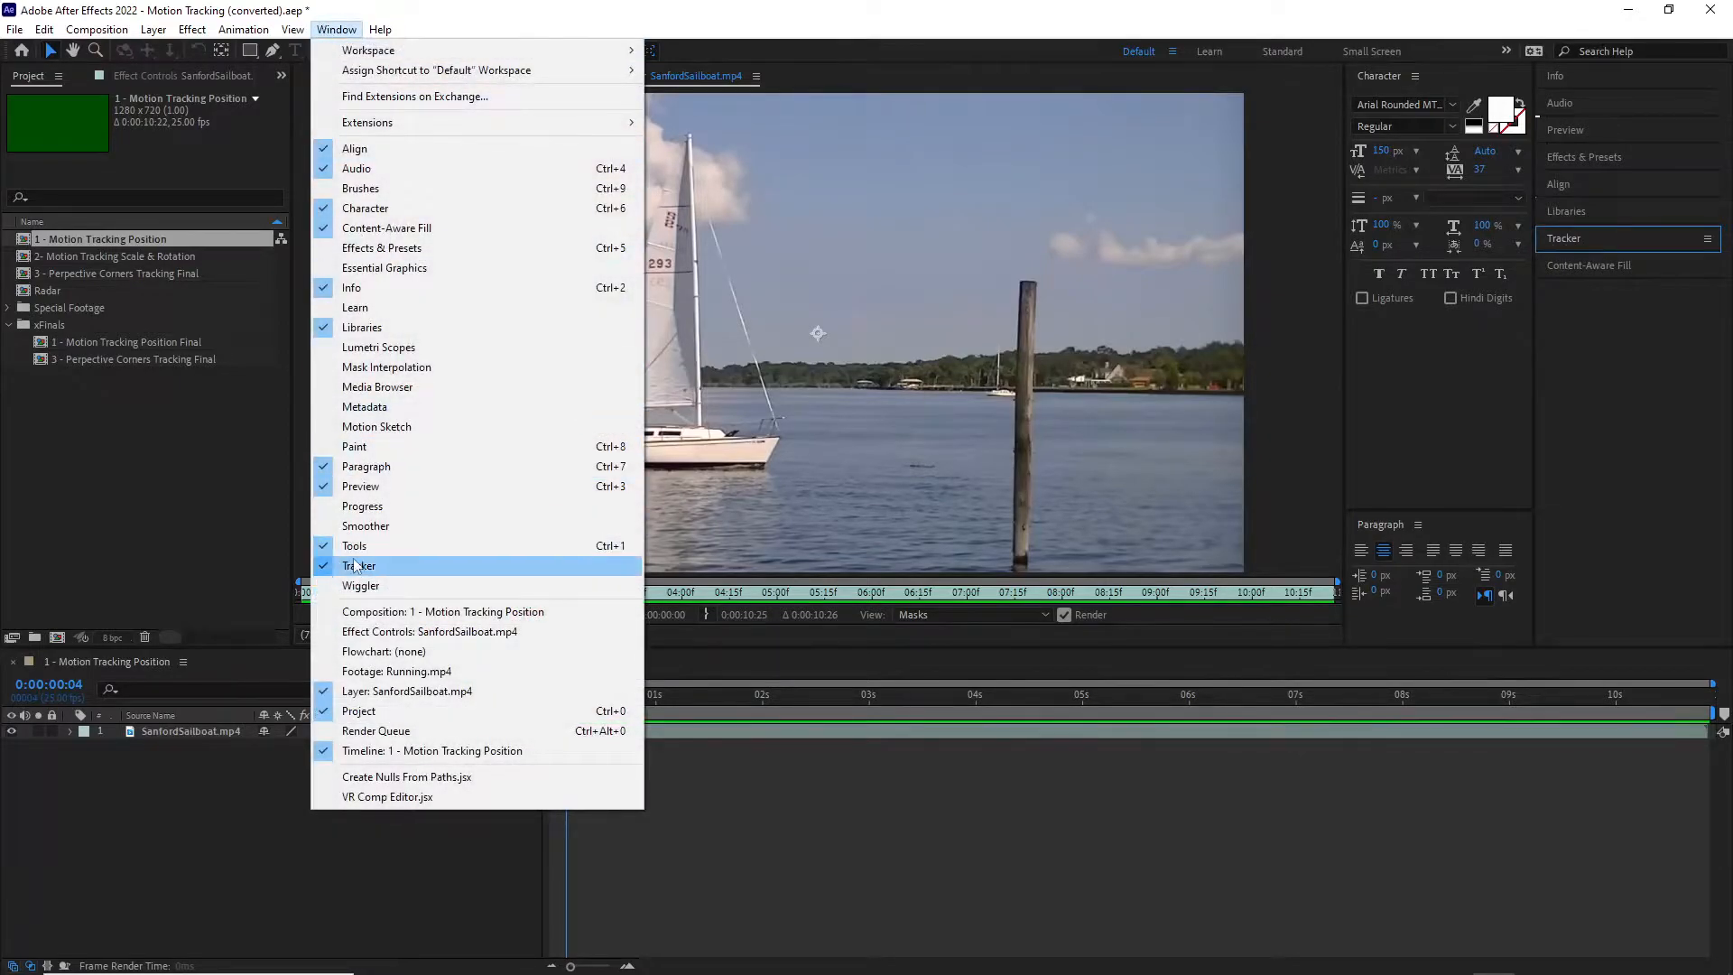
{"action": "left_click", "coordinate": [1579, 241]}
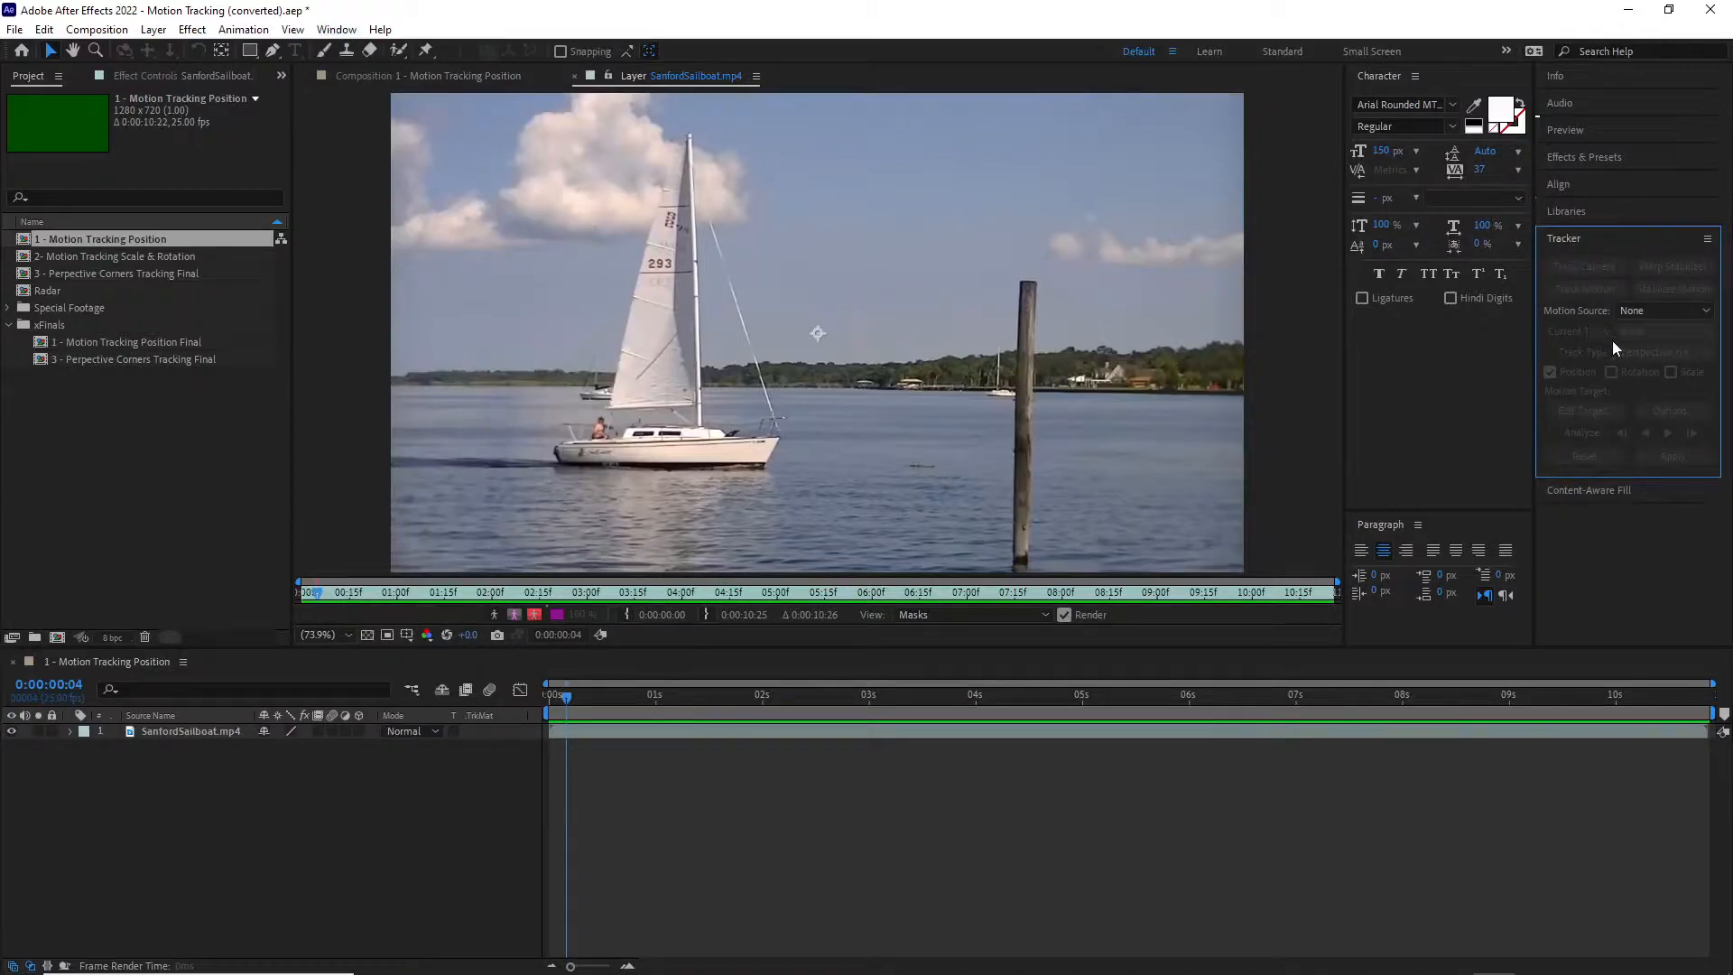
{"action": "left_click", "coordinate": [181, 731]}
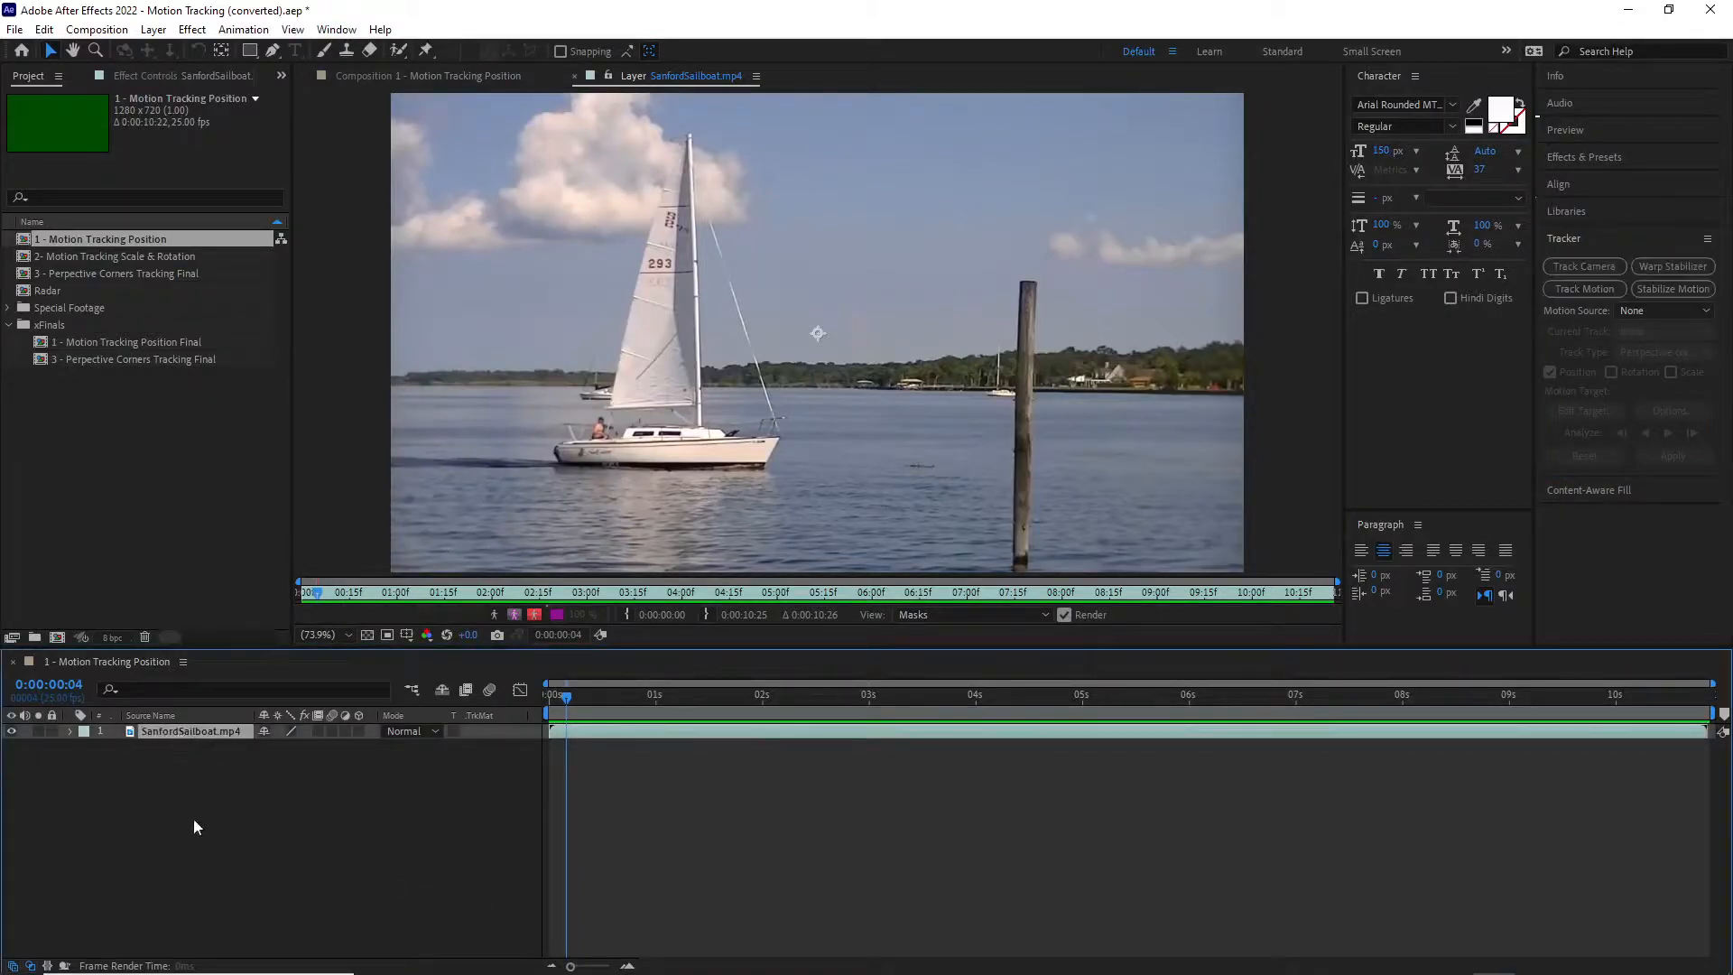
{"action": "left_click", "coordinate": [1601, 291]}
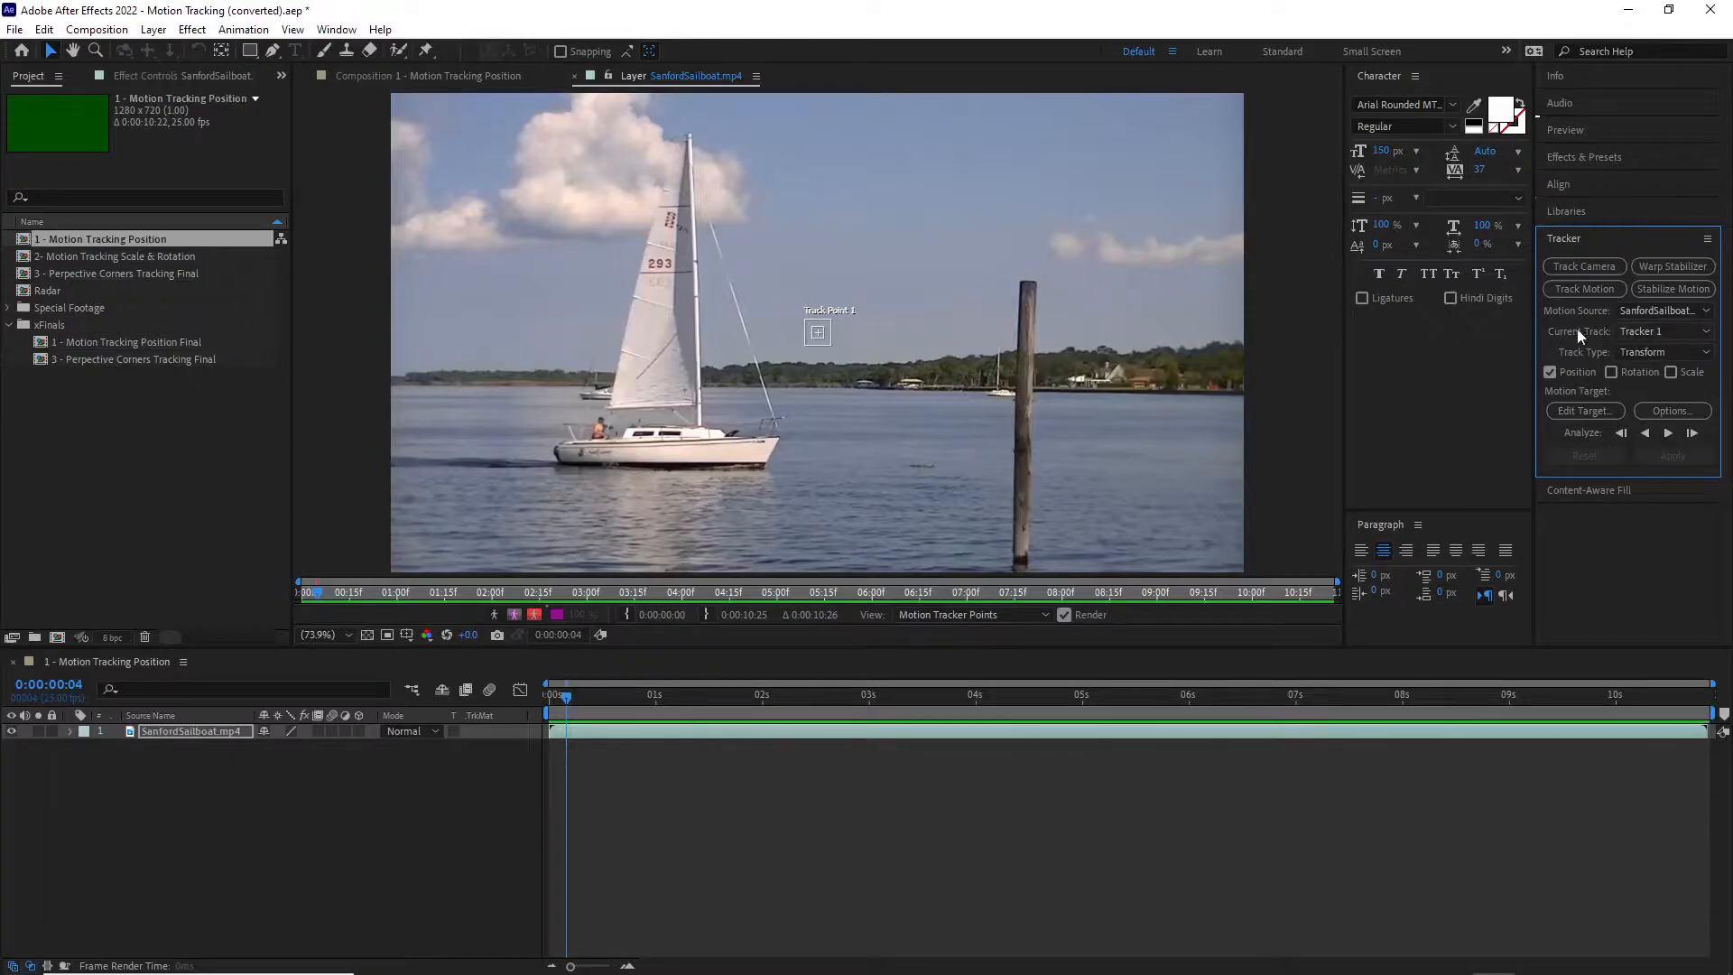
{"action": "left_click", "coordinate": [1704, 353]}
{"action": "left_click", "coordinate": [1657, 393]}
Step: Expand the sailboat layer's Motion Trackers down to Tracker 1 and select Track Point 1
{"action": "left_click", "coordinate": [68, 730]}
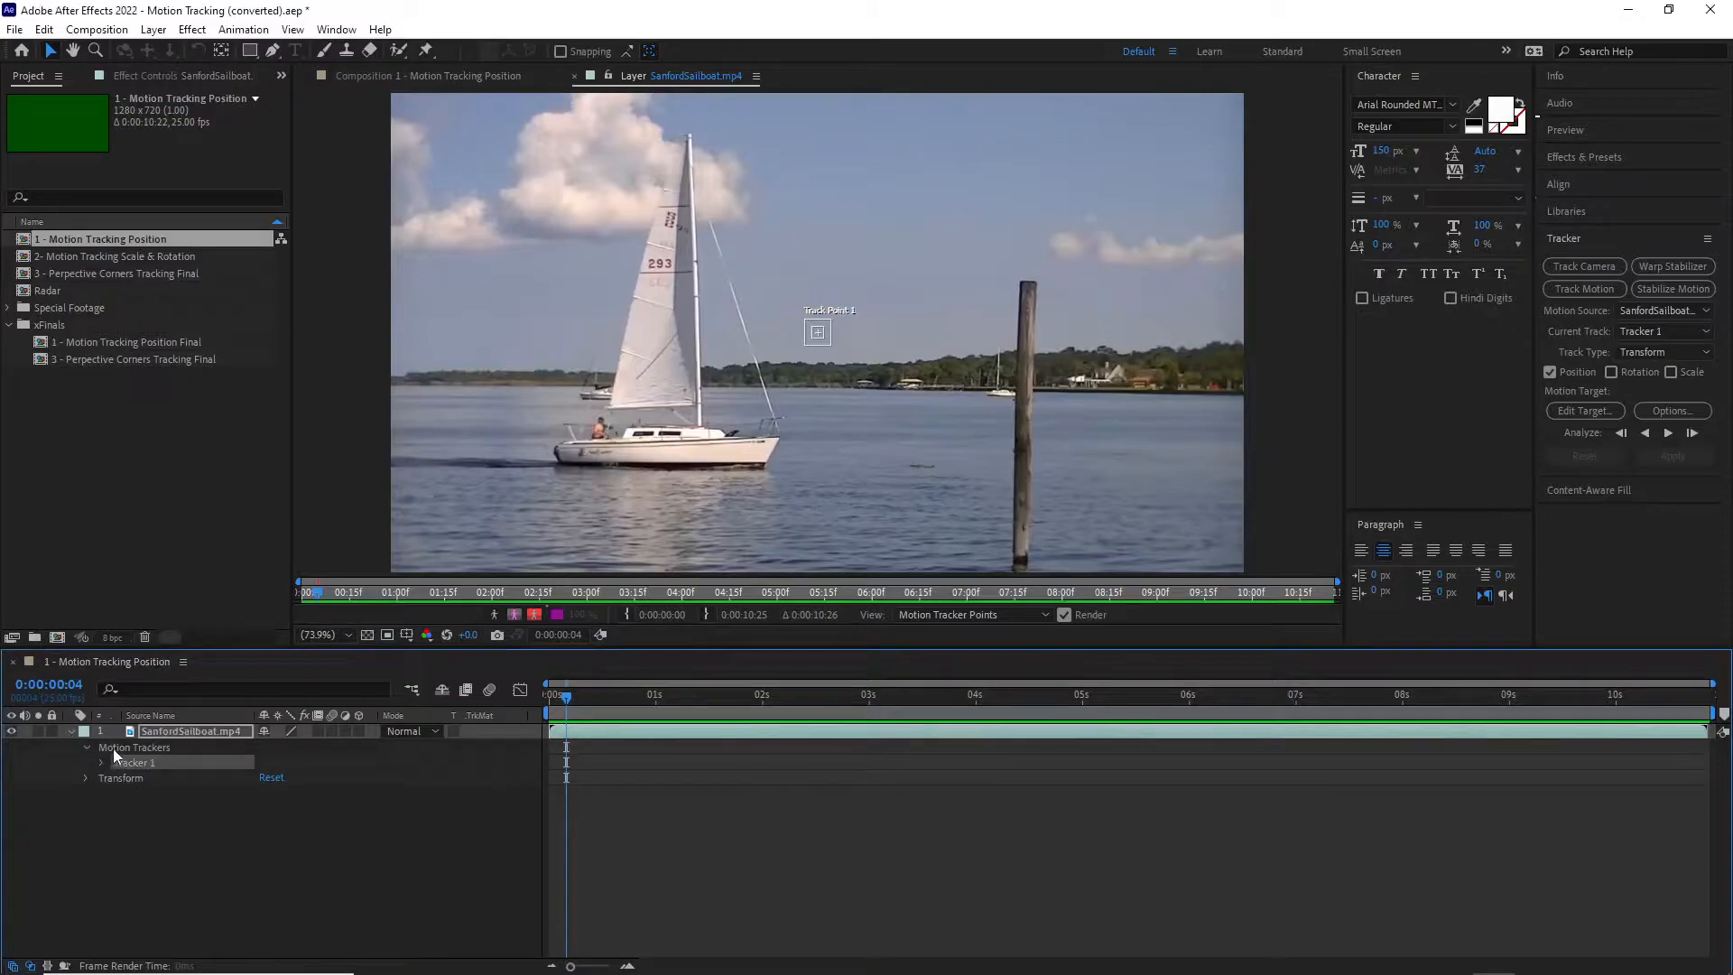
{"action": "left_click", "coordinate": [87, 748]}
{"action": "left_click", "coordinate": [87, 747]}
{"action": "left_click", "coordinate": [116, 758]}
{"action": "left_click", "coordinate": [101, 762]}
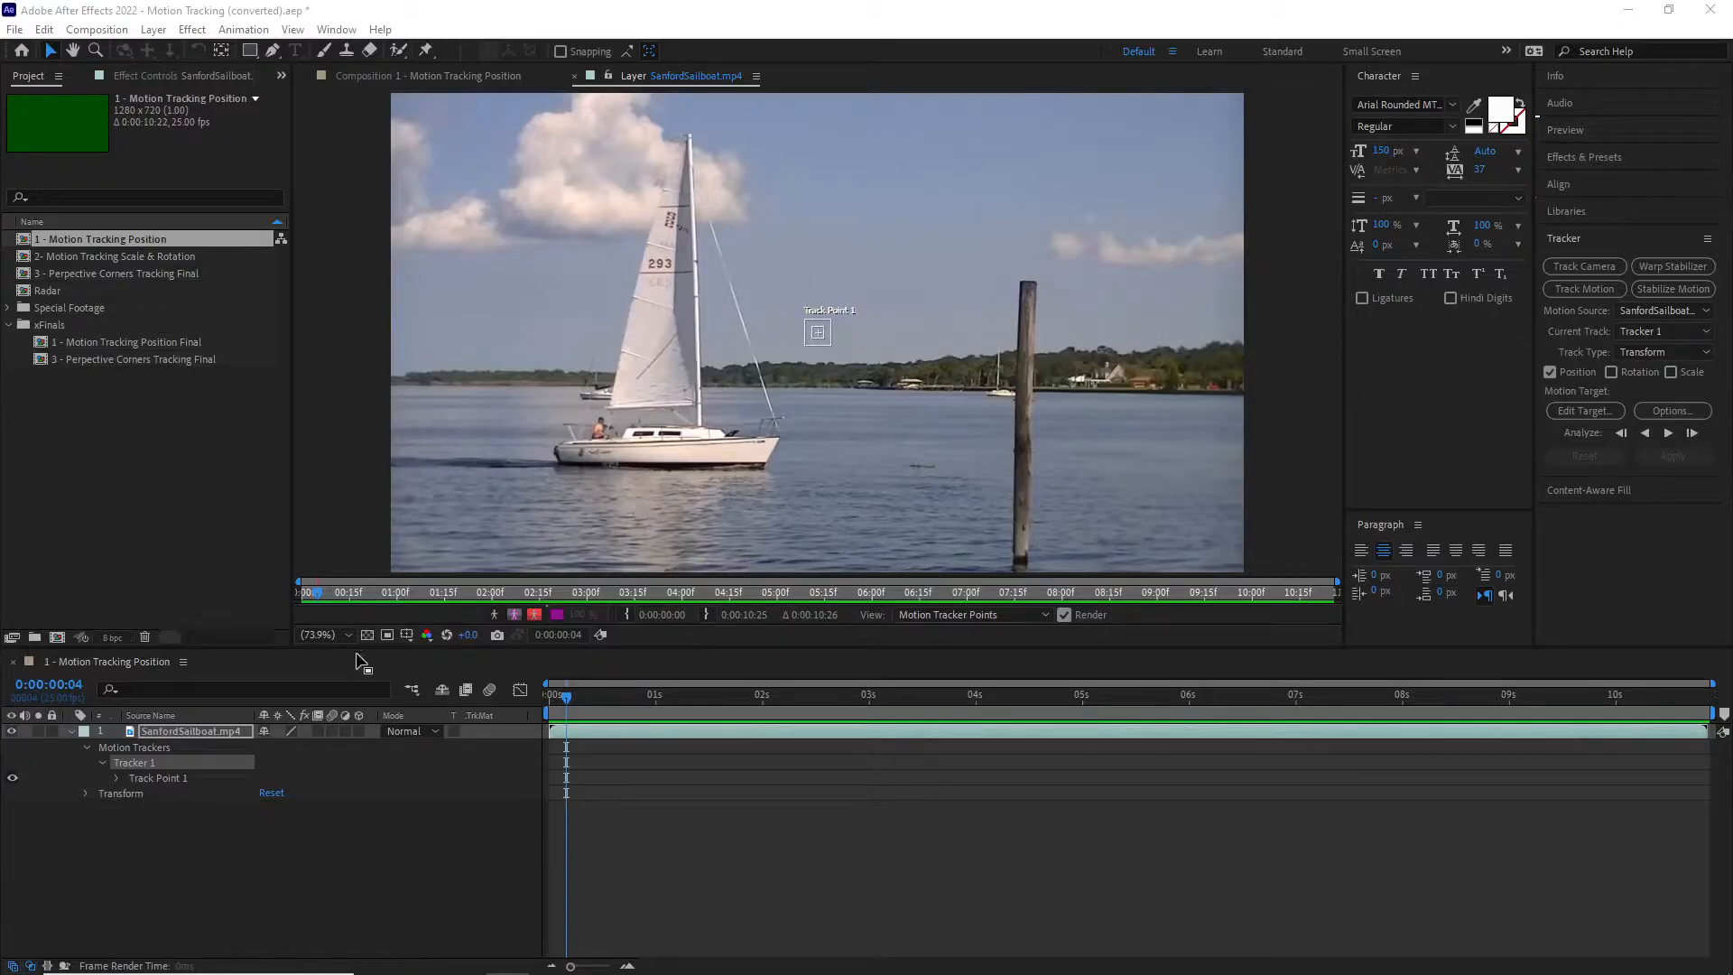
{"action": "left_click", "coordinate": [148, 778]}
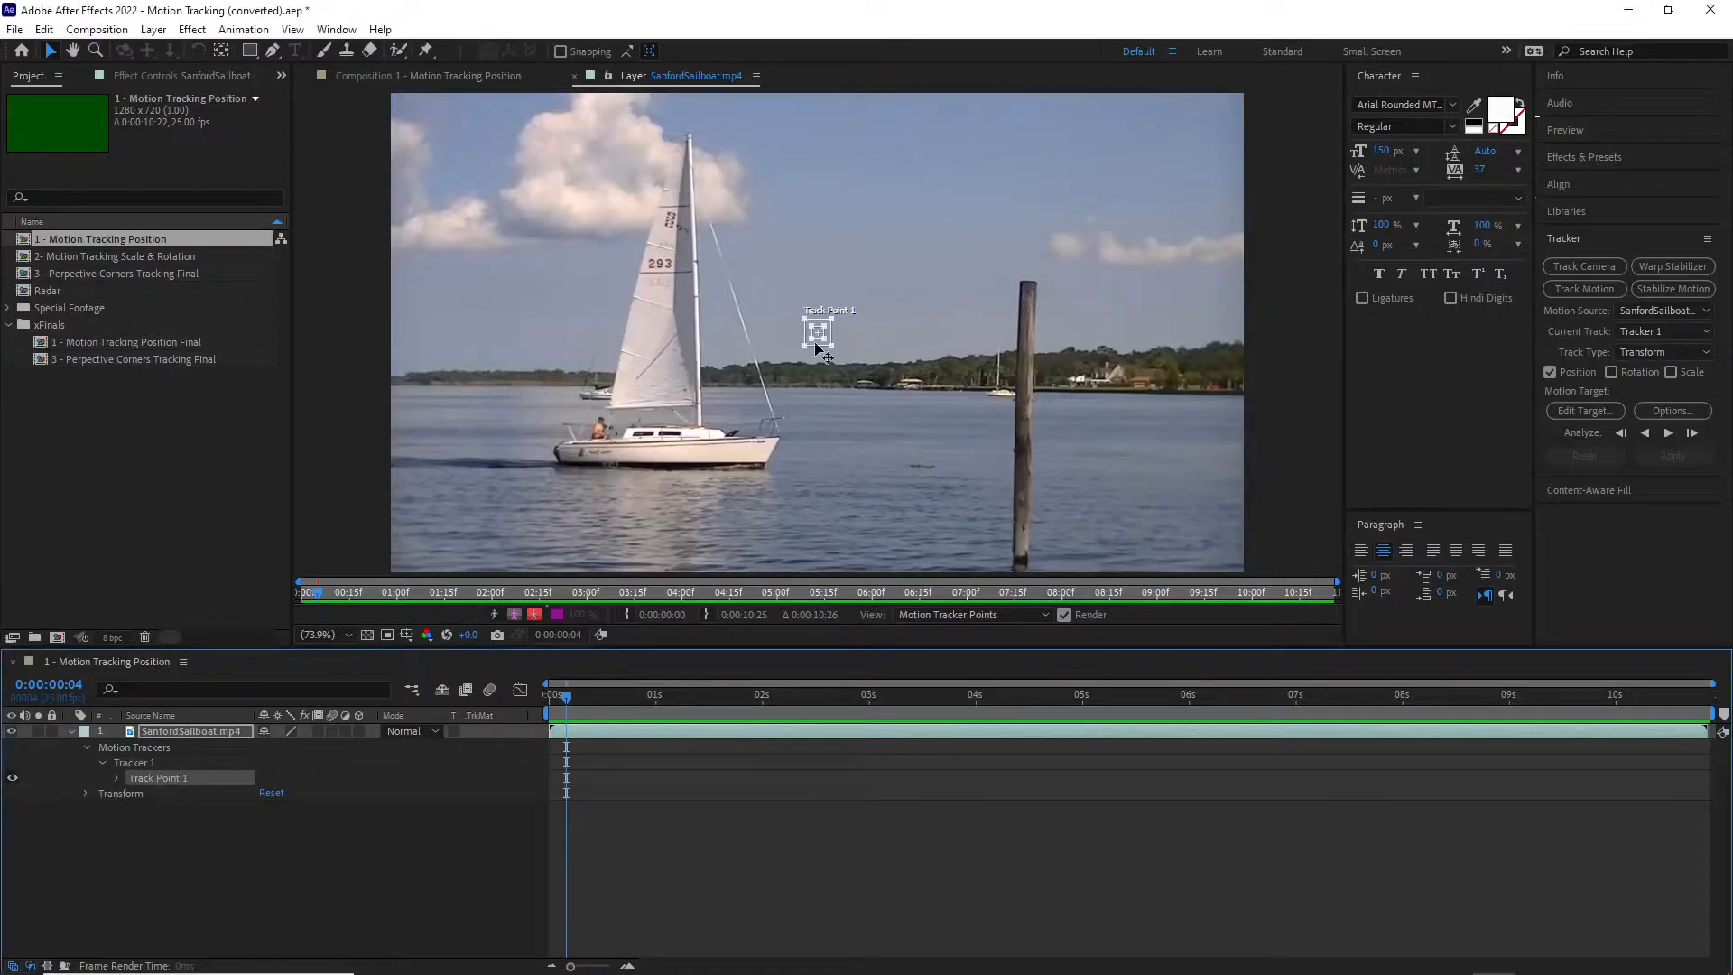
Step: Move Track Point 1 onto the man sitting at the stern of the sailboat
{"action": "left_click_drag", "start_coordinate": [831, 344], "coordinate": [831, 348]}
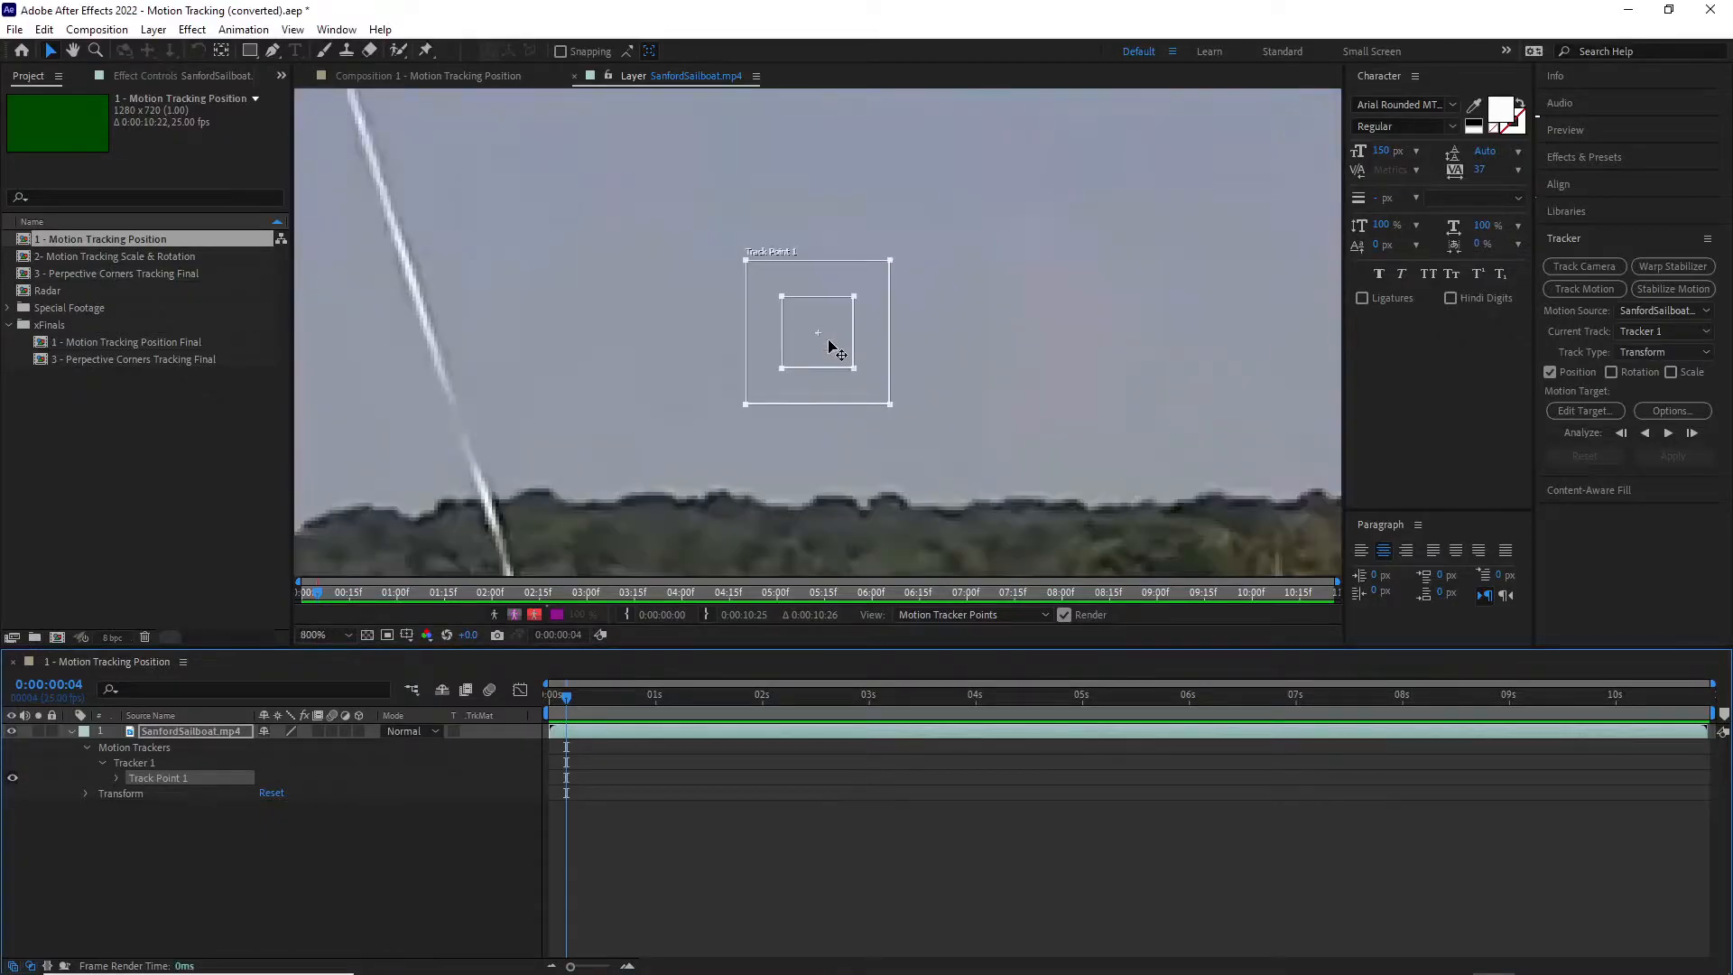
{"action": "key", "text": "period"}
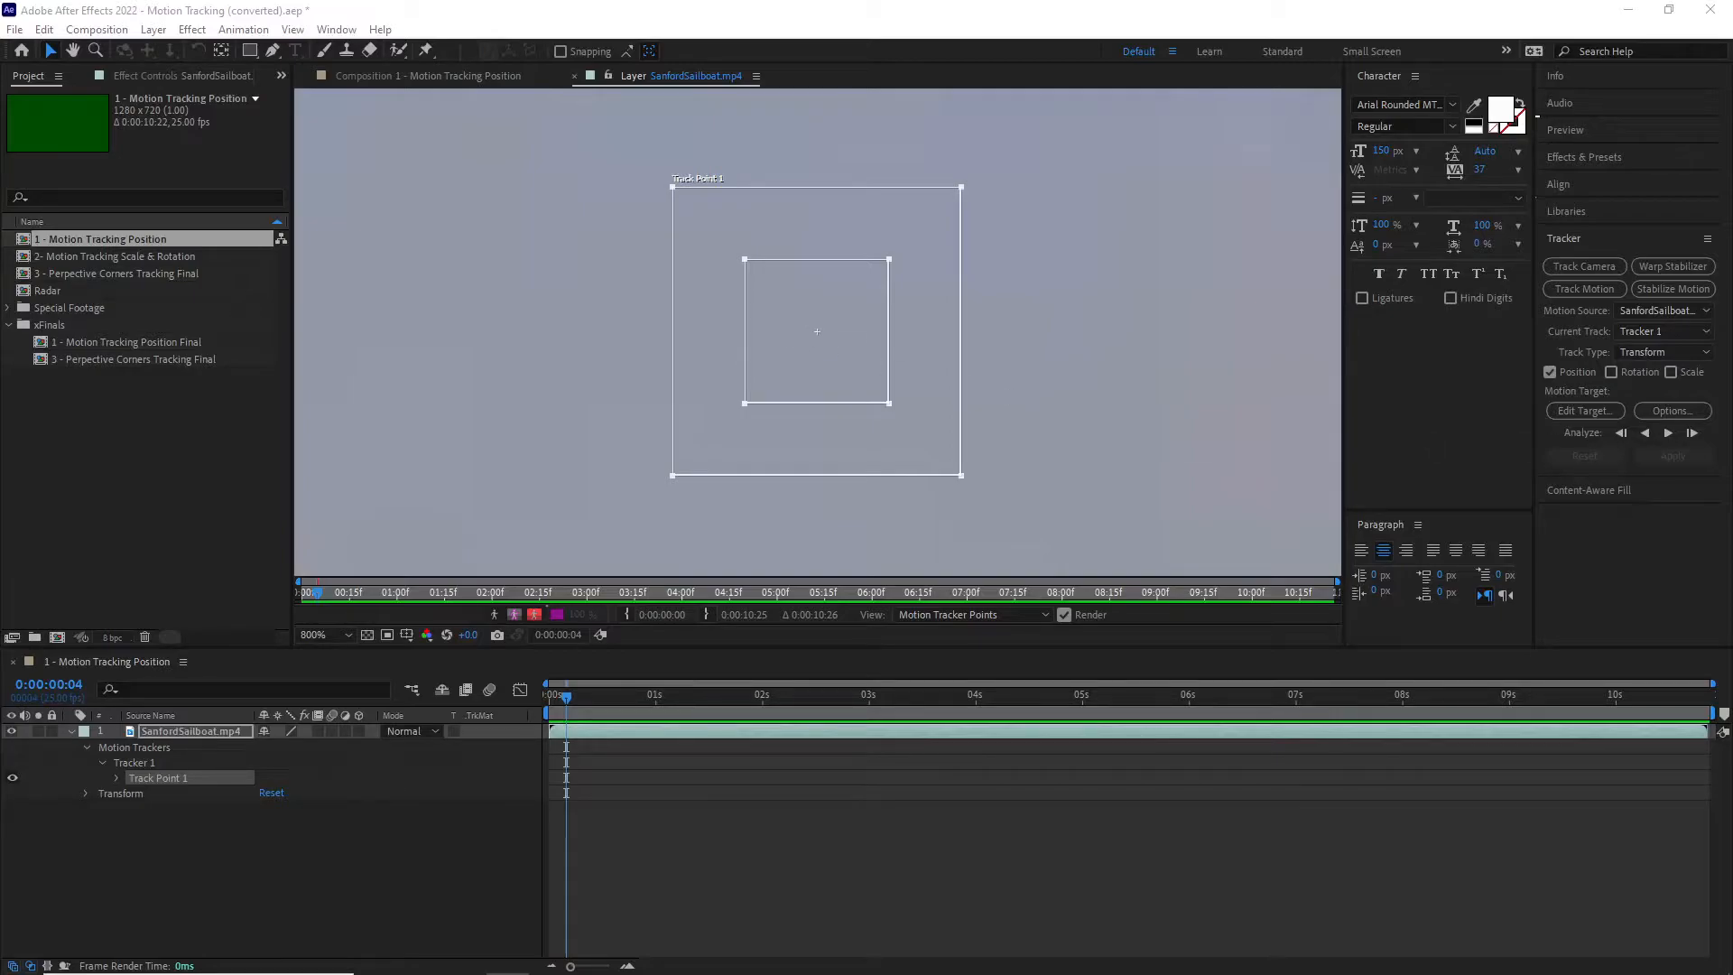
{"action": "key", "text": "comma"}
{"action": "key", "text": "comma"}
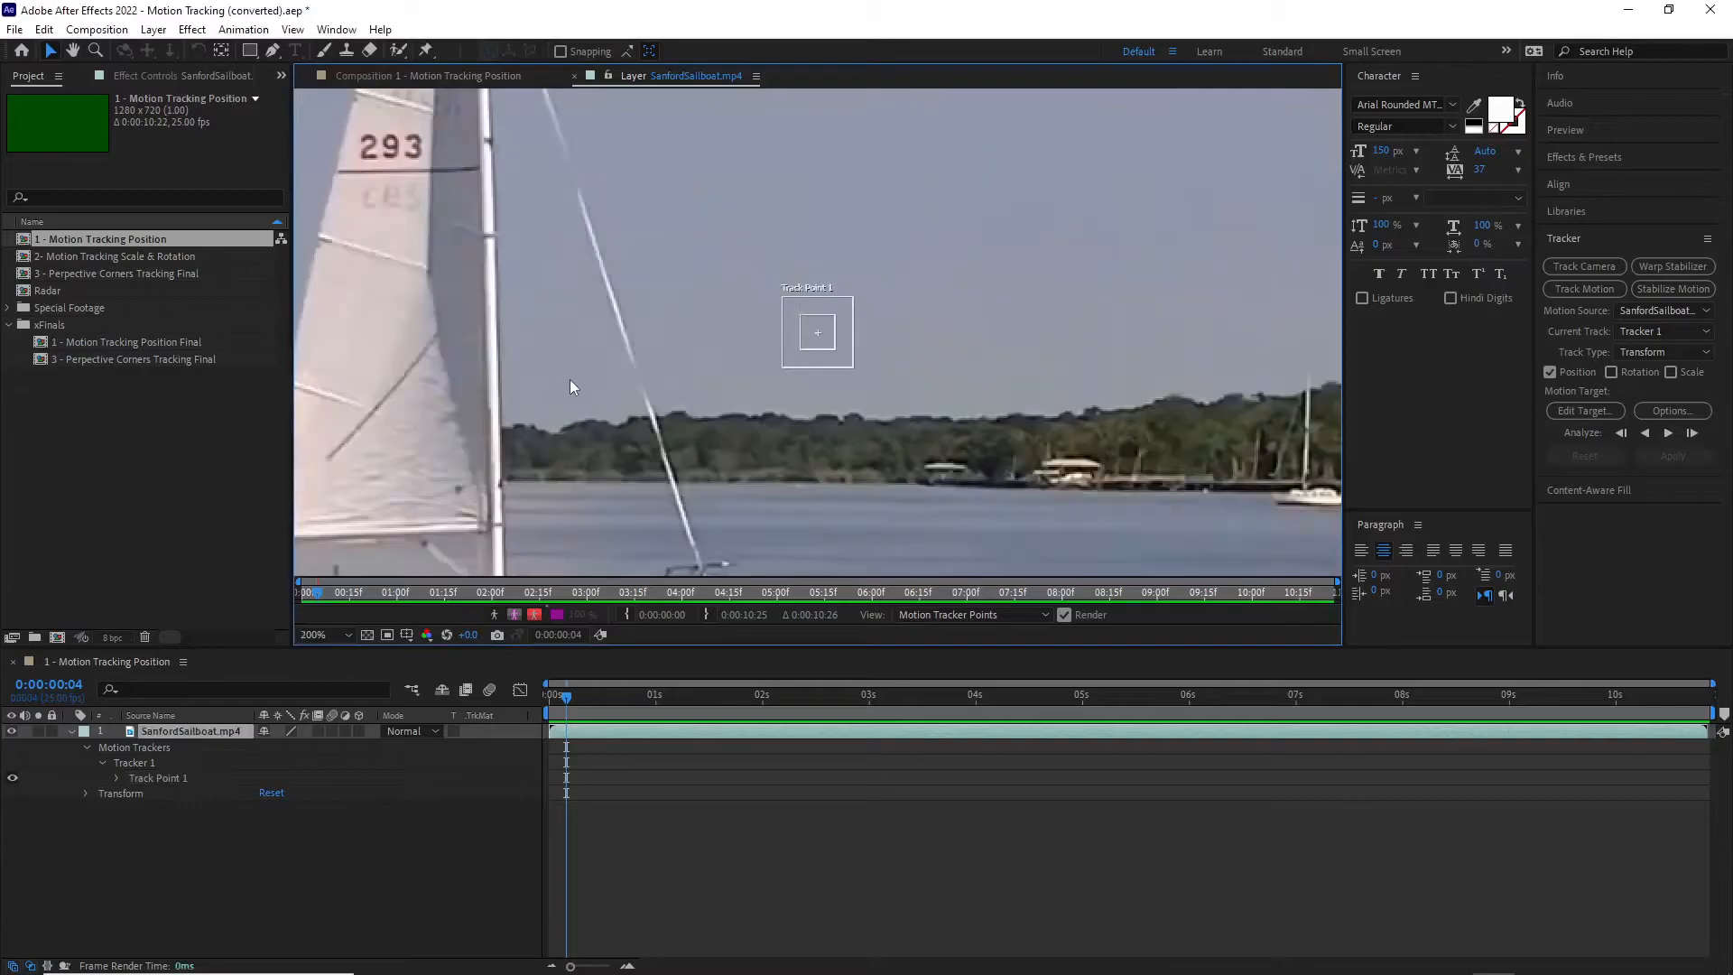
{"action": "key", "text": "comma"}
{"action": "key", "text": "h"}
{"action": "left_click_drag", "start_coordinate": [846, 402], "coordinate": [1099, 372]}
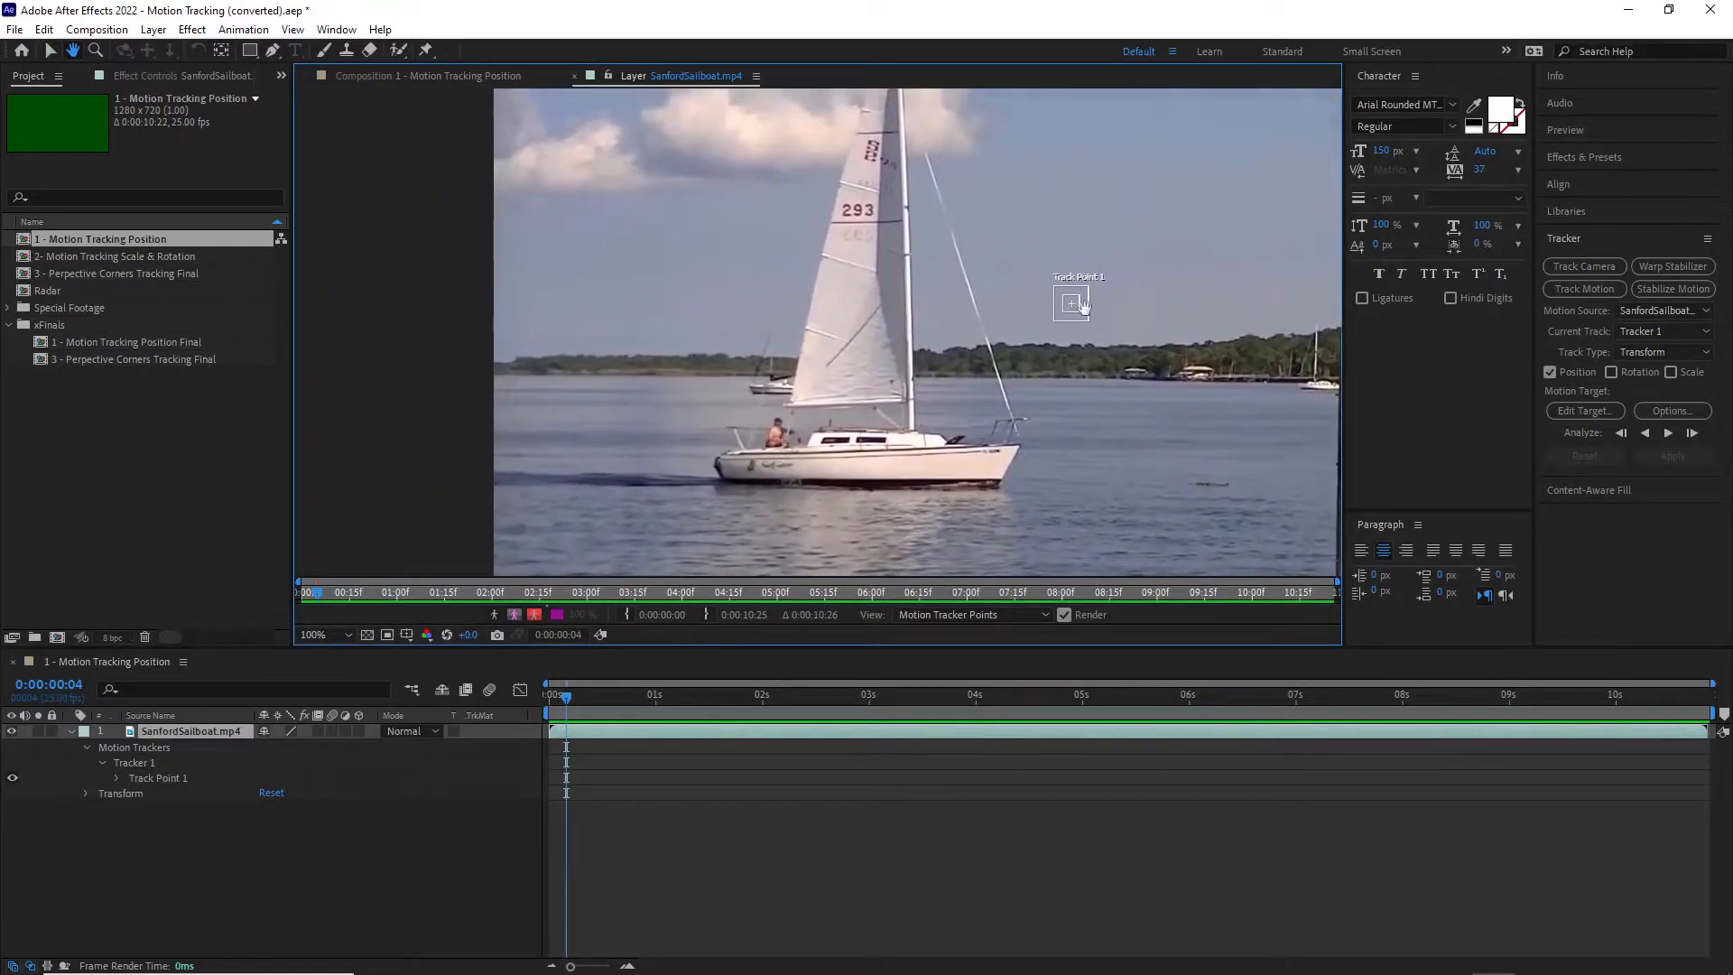
{"action": "left_click", "coordinate": [241, 851]}
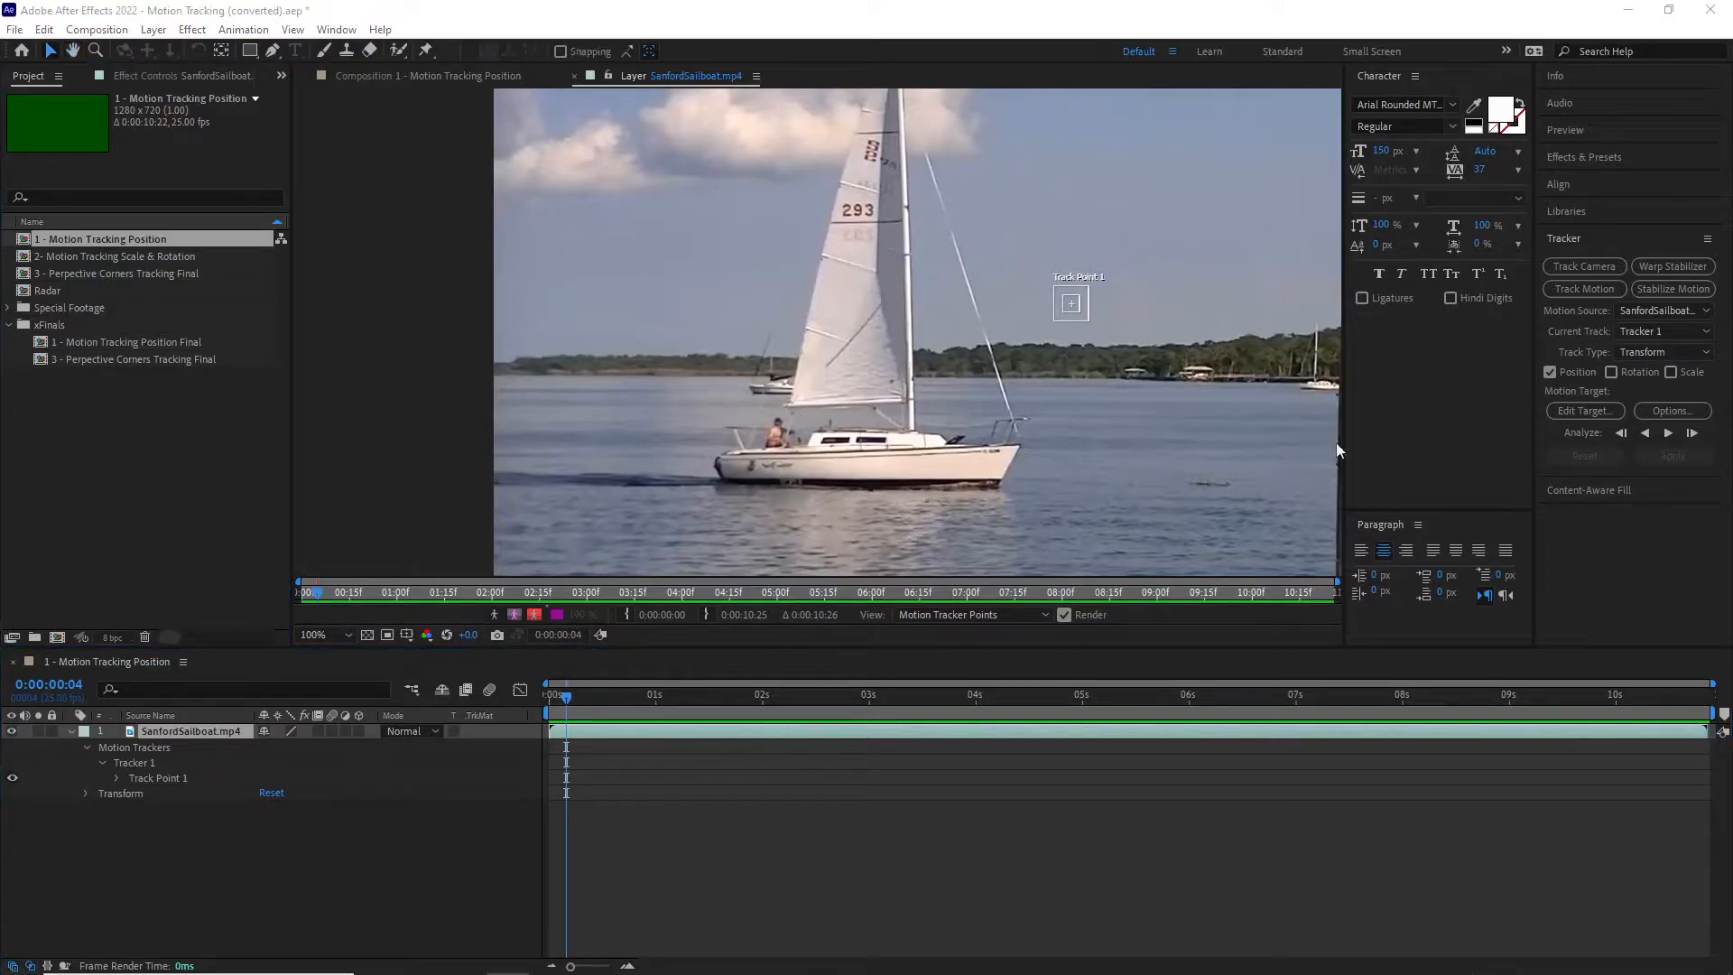
{"action": "left_click", "coordinate": [307, 893]}
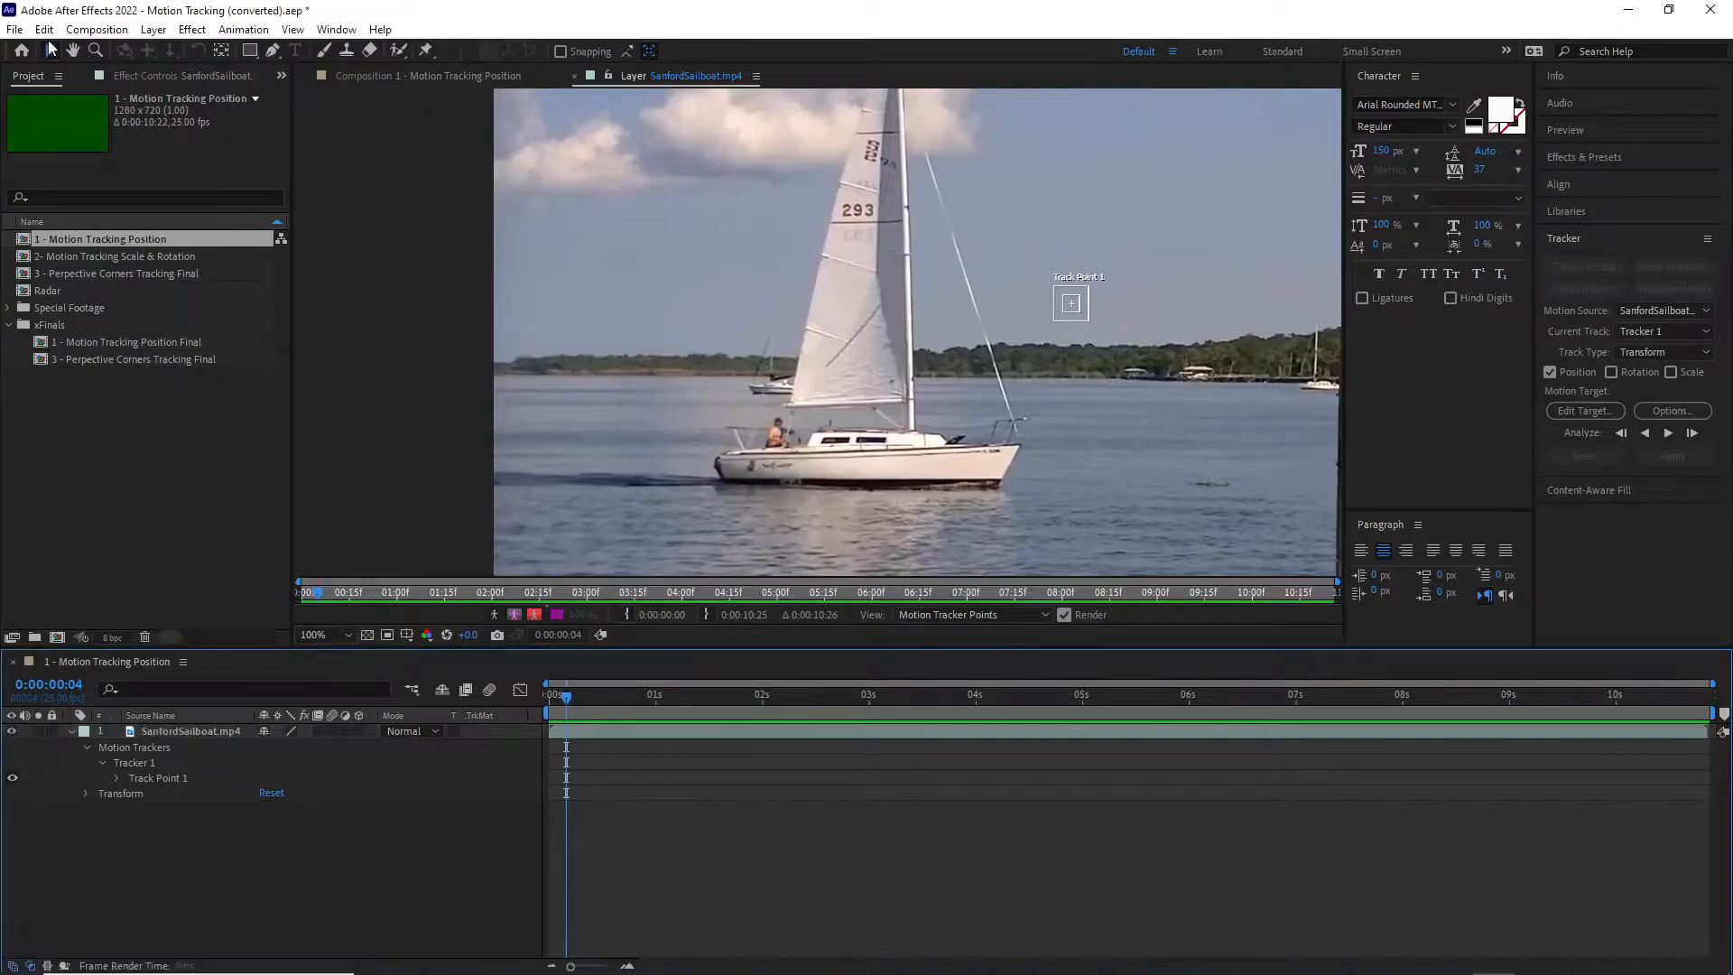
{"action": "left_click", "coordinate": [52, 54]}
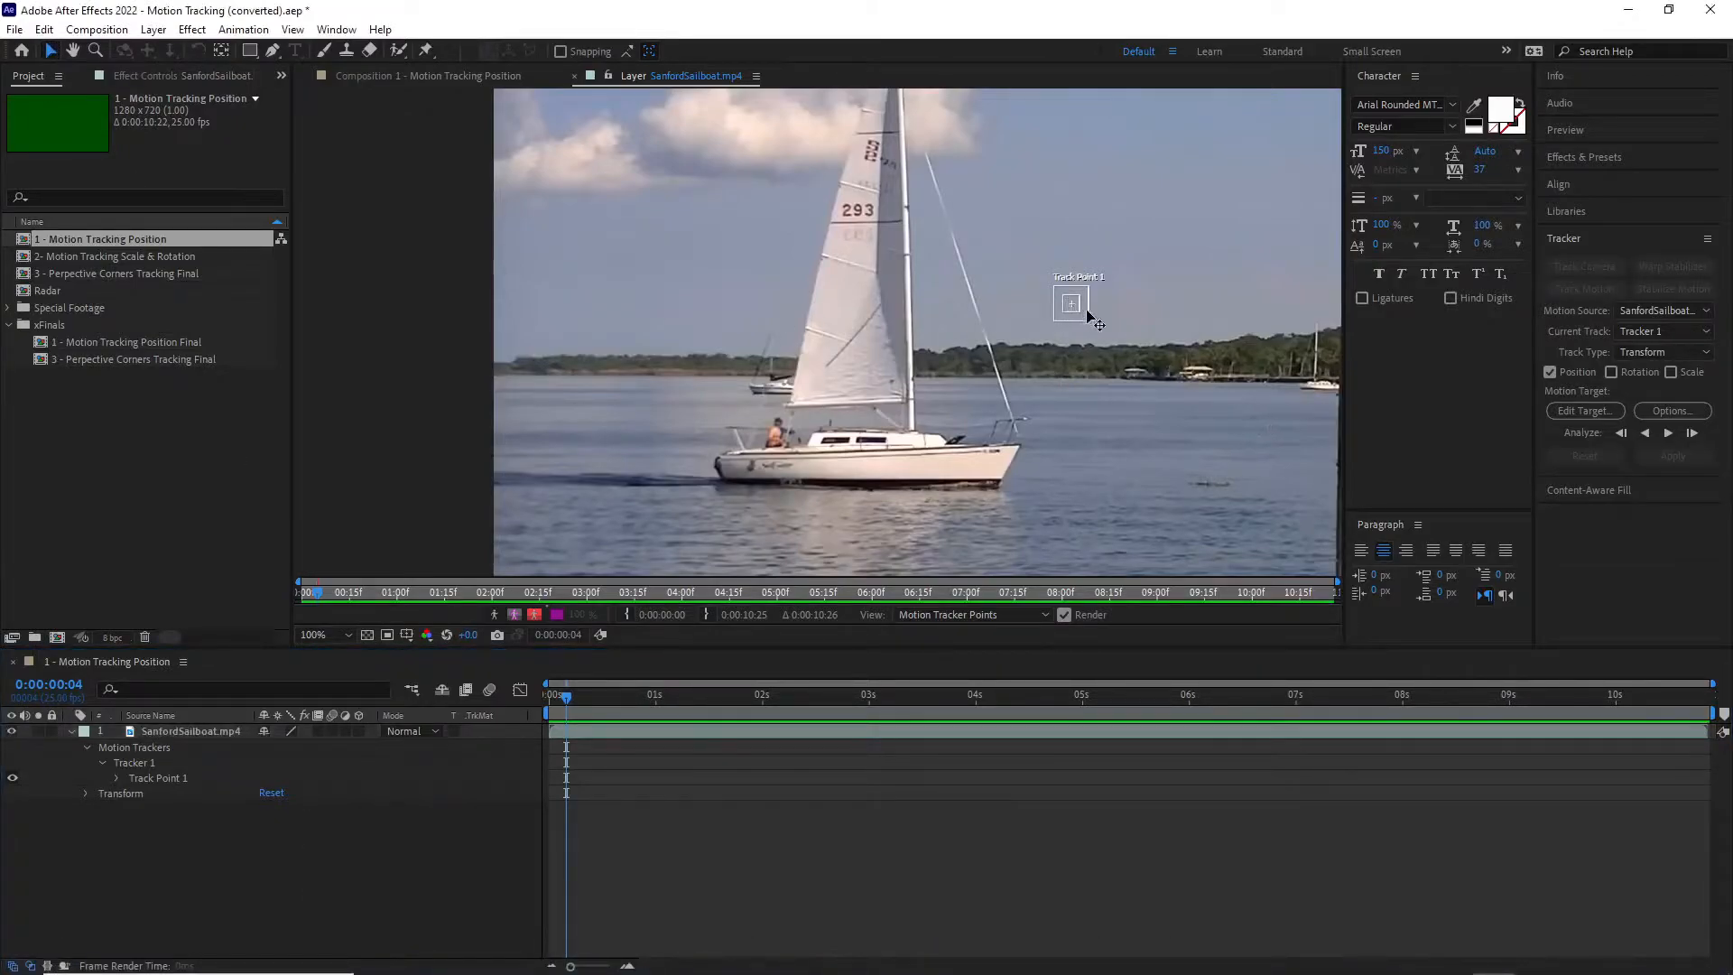
{"action": "left_click", "coordinate": [154, 777]}
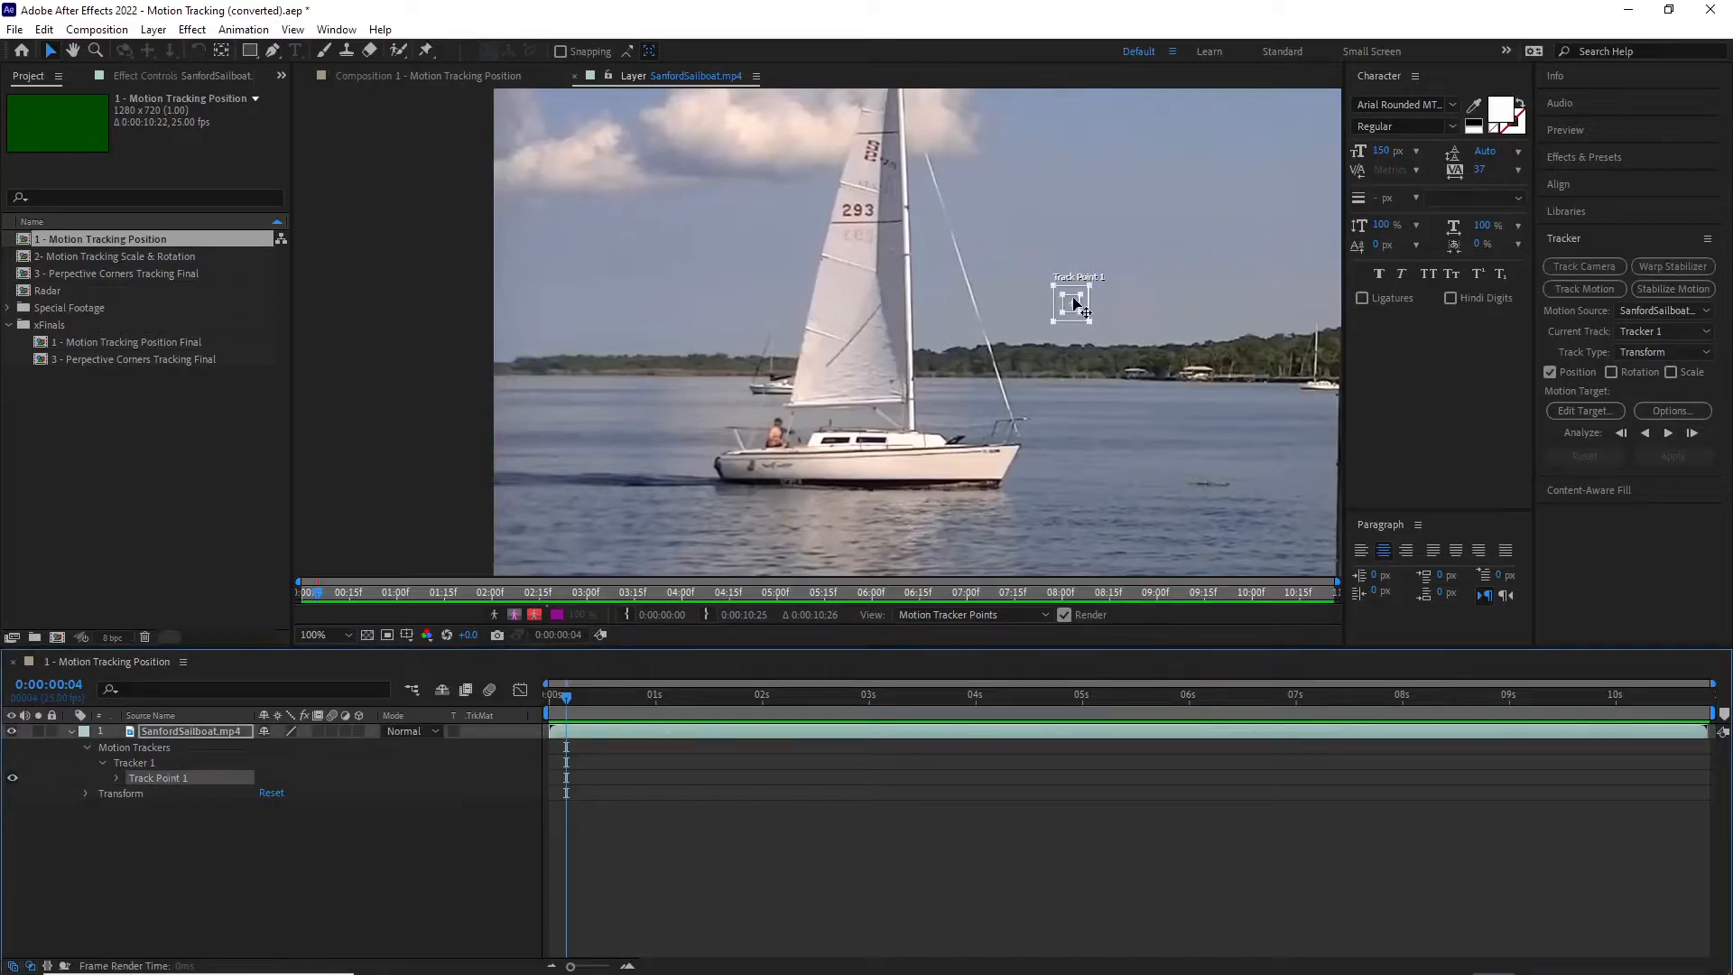
{"action": "left_click_drag", "start_coordinate": [1074, 303], "coordinate": [779, 435]}
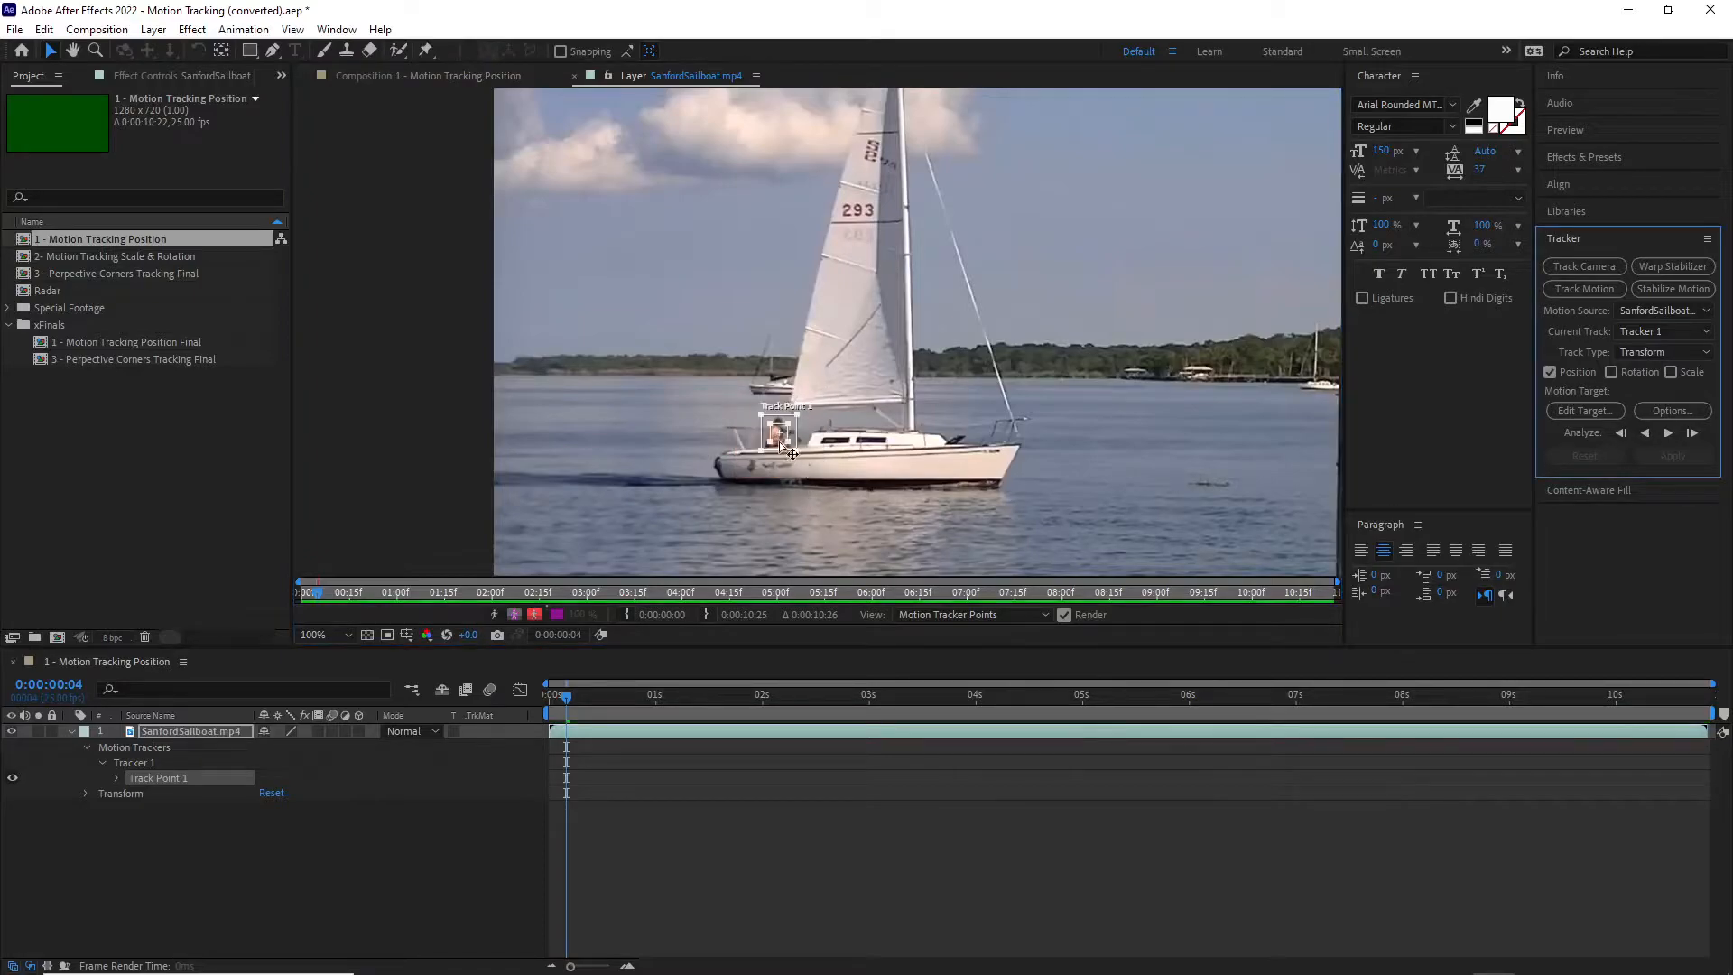
Step: Fit the track point around the man's torso with a feature size of about 13.5 × 23 and a search size of about 36 × 38.2
{"action": "scroll", "coordinate": [782, 444], "scroll_direction": "up", "scroll_amount": 2}
{"action": "scroll", "coordinate": [851, 348], "scroll_direction": "up", "scroll_amount": 2}
{"action": "key", "text": "h"}
{"action": "key", "text": "v"}
{"action": "mouse_move", "coordinate": [960, 186]}
{"action": "left_mouse_down"}
{"action": "mouse_move", "coordinate": [939, 187]}
{"action": "mouse_move", "coordinate": [980, 194]}
{"action": "mouse_move", "coordinate": [946, 193]}
{"action": "left_mouse_up"}
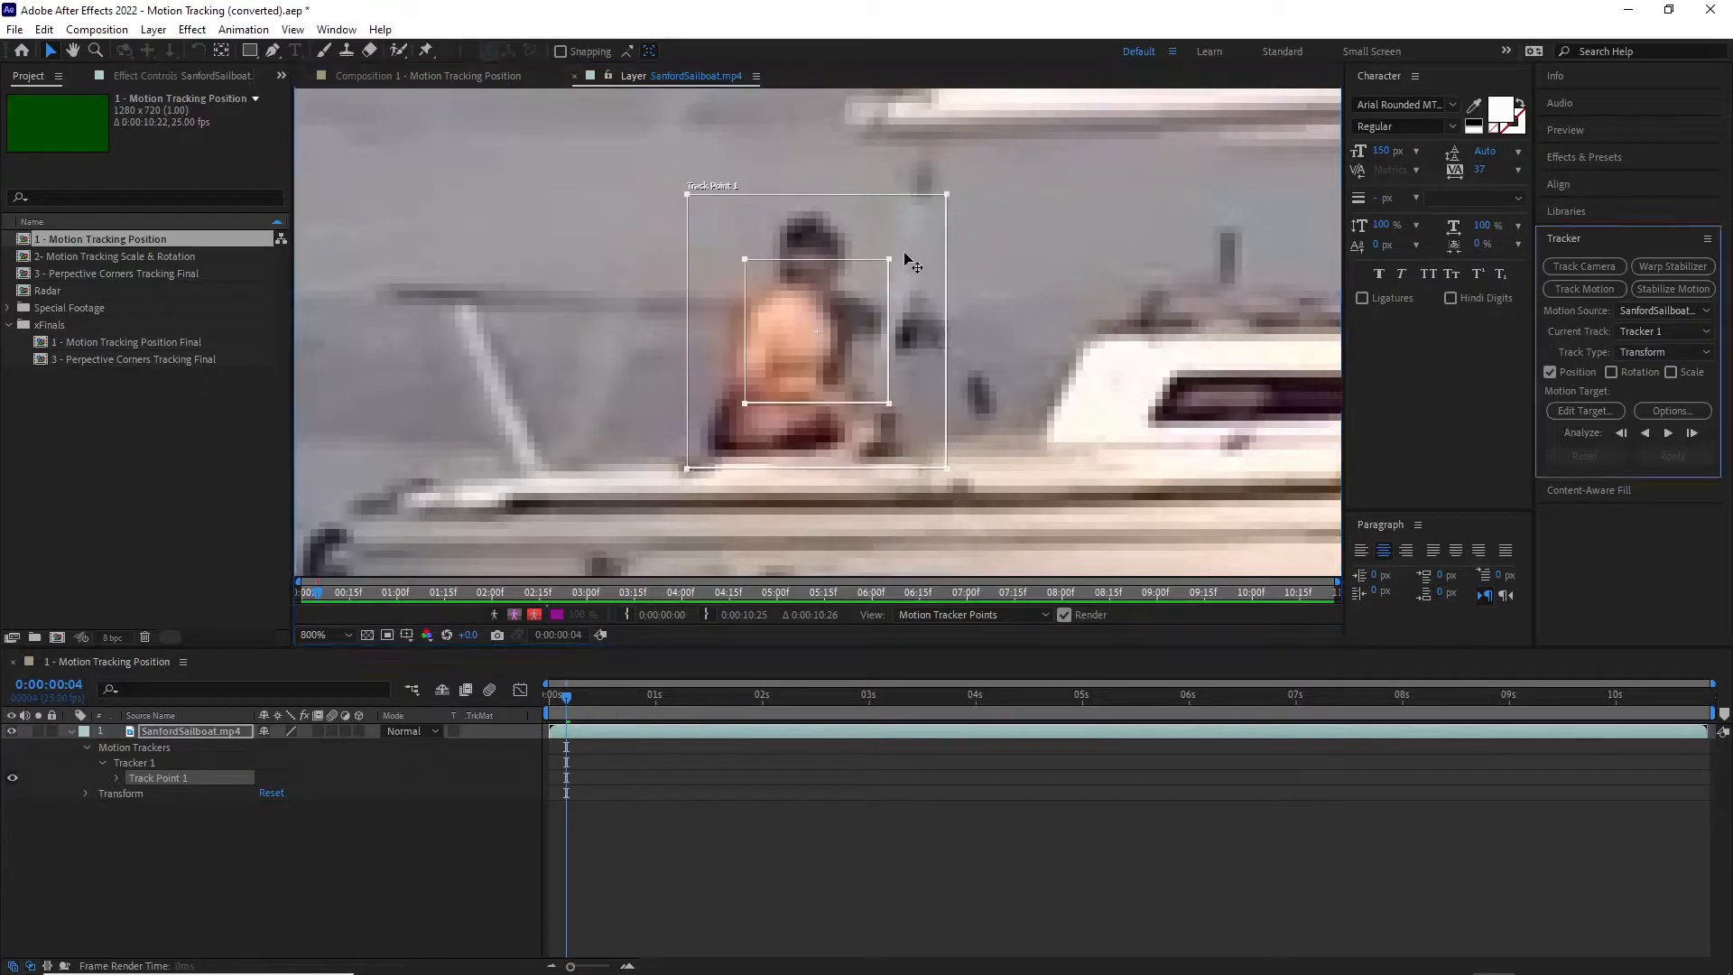
{"action": "left_click_drag", "start_coordinate": [888, 259], "coordinate": [805, 311]}
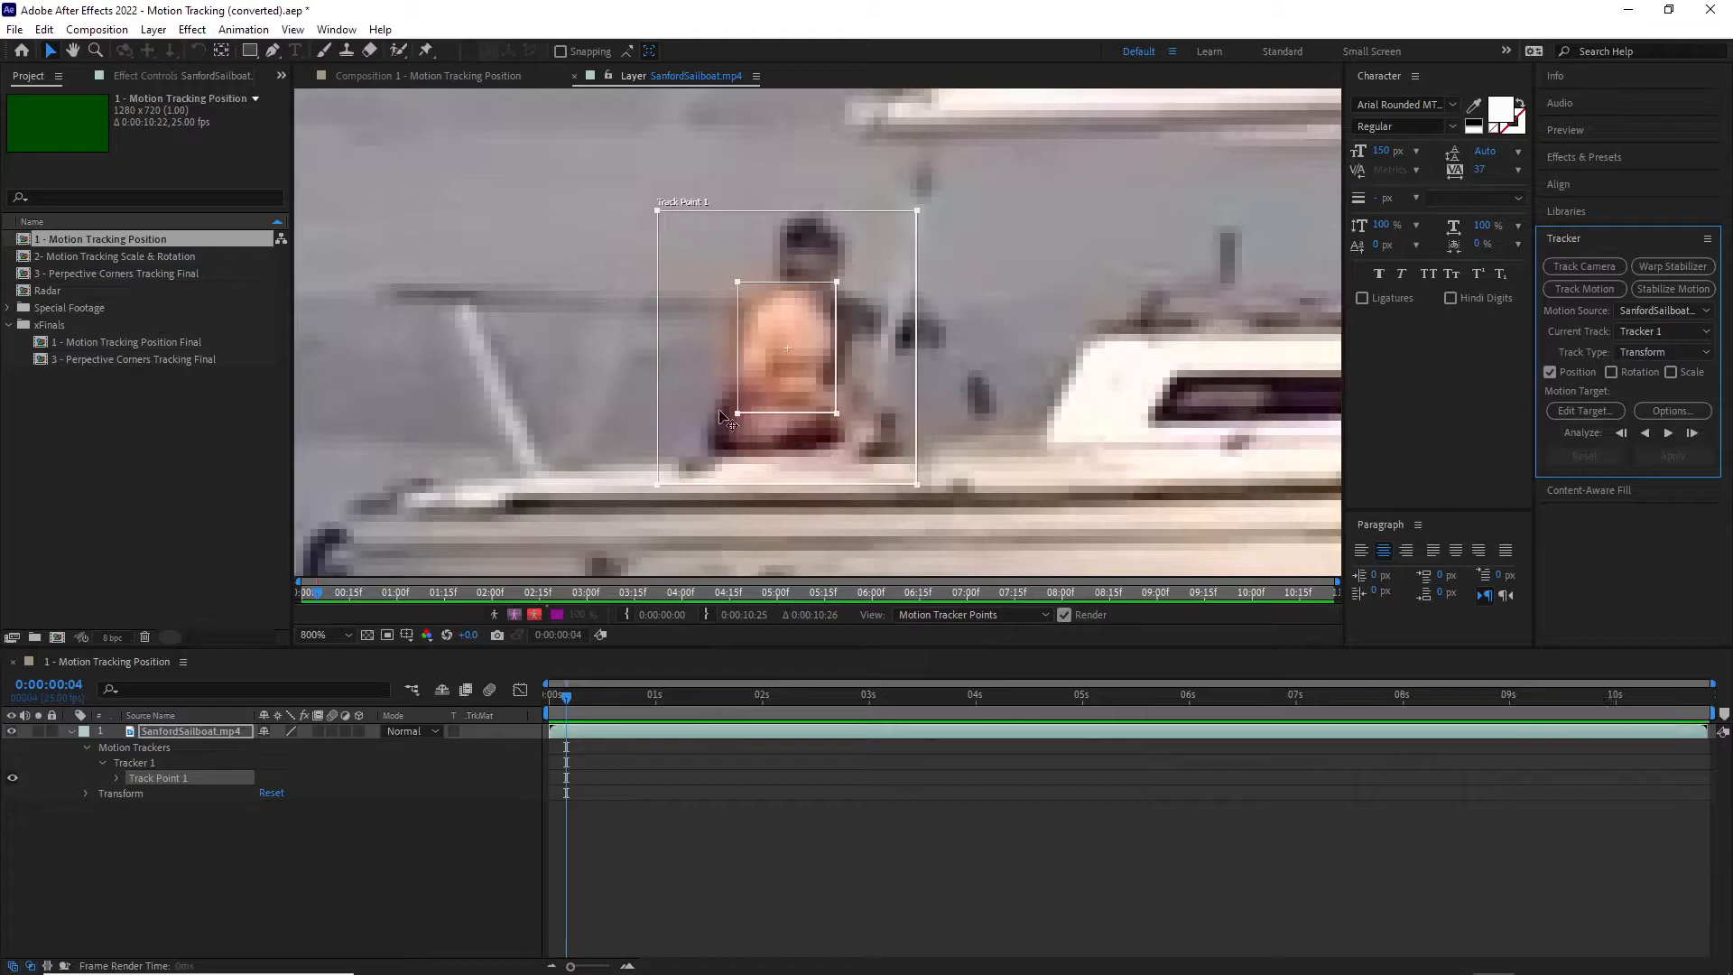
{"action": "left_click_drag", "start_coordinate": [739, 413], "coordinate": [739, 429]}
{"action": "left_click_drag", "start_coordinate": [793, 378], "coordinate": [791, 380]}
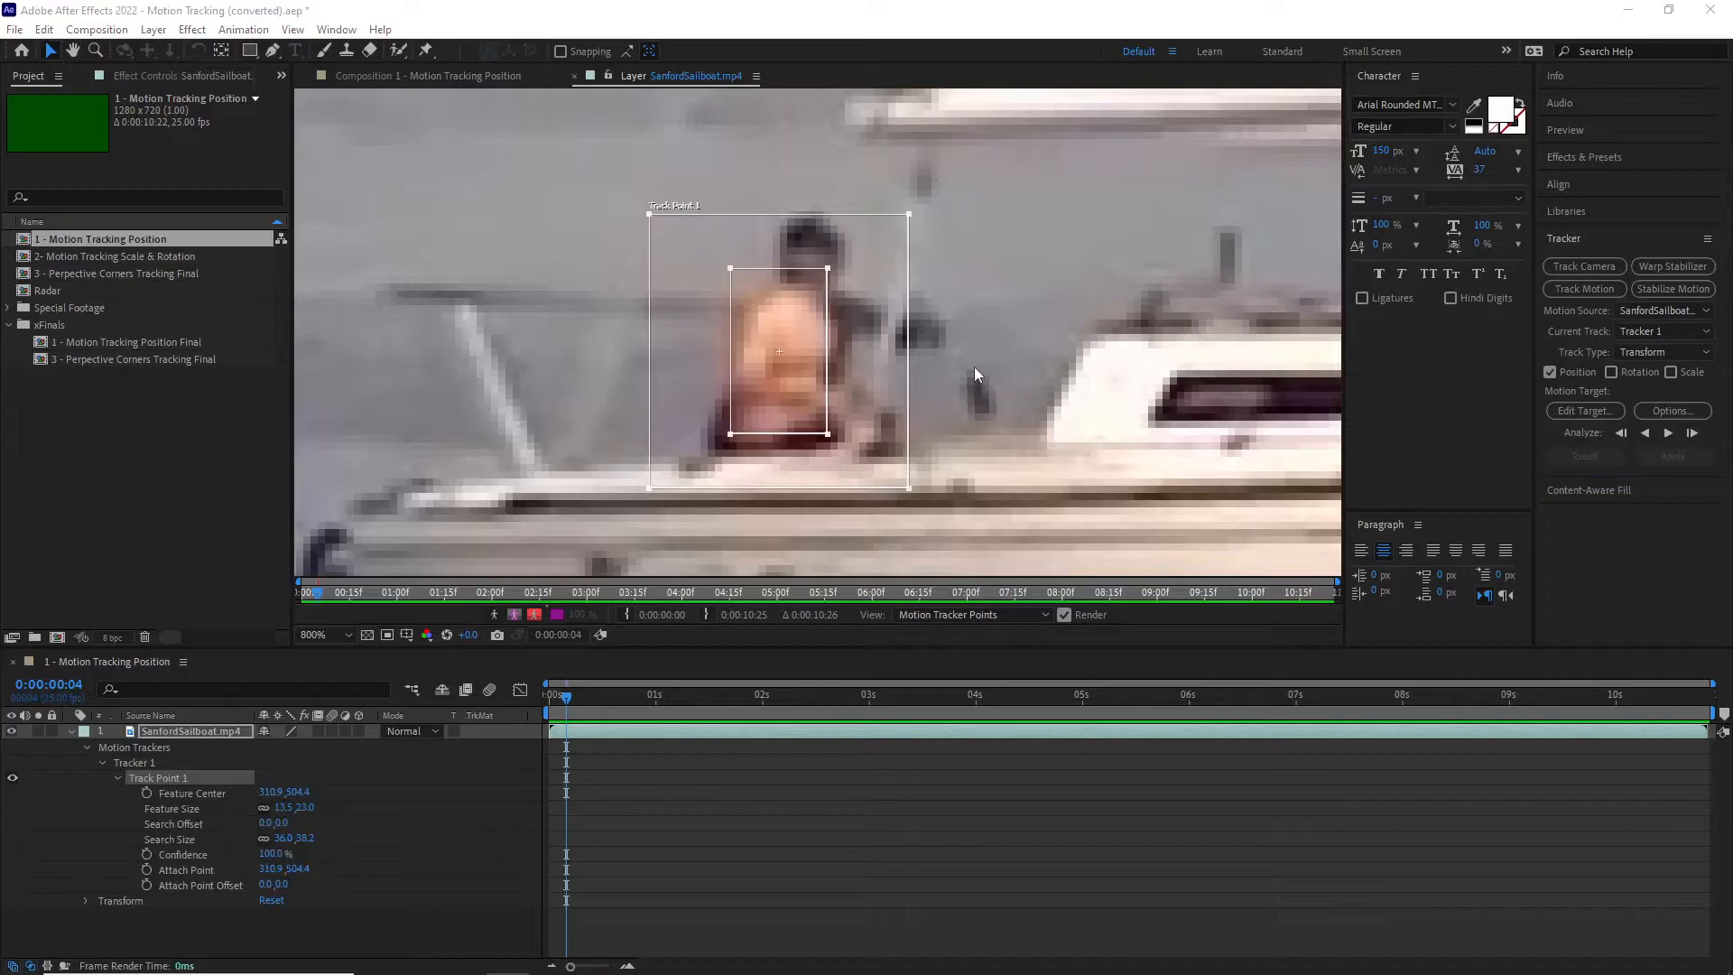
Step: Analyze the track forward from 0:00:00:00 and stop the analysis at about 0:00:08:10
{"action": "key", "text": "comma"}
{"action": "key", "text": "comma"}
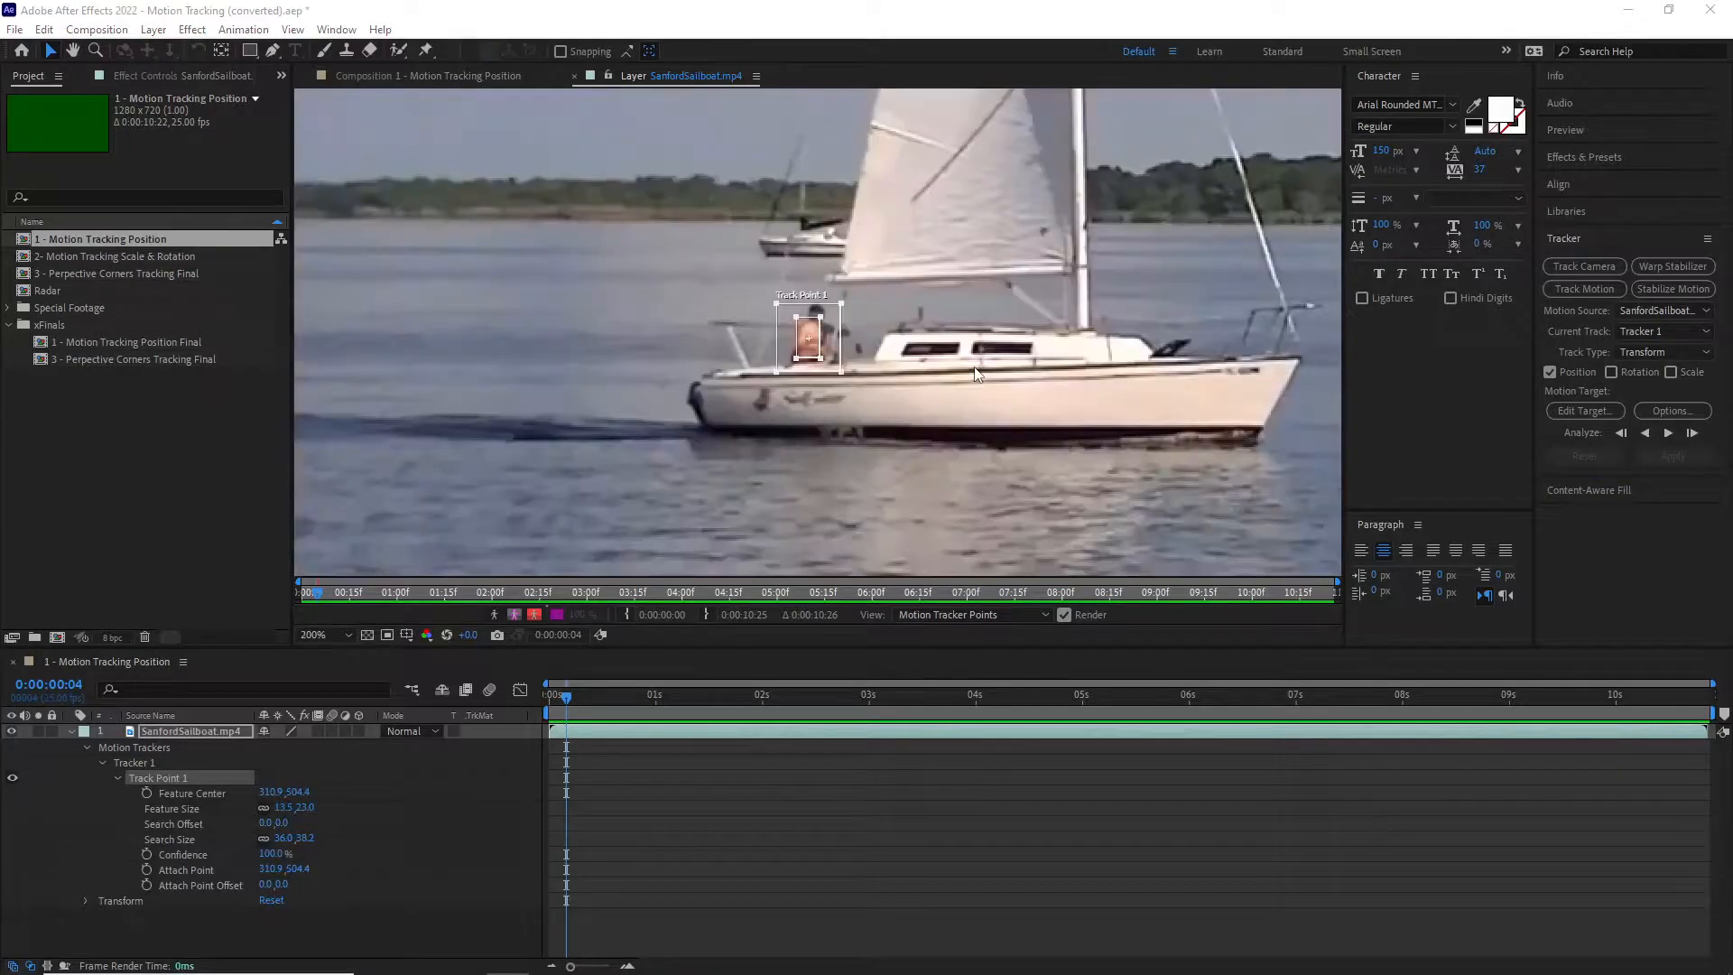
{"action": "left_click", "coordinate": [345, 637]}
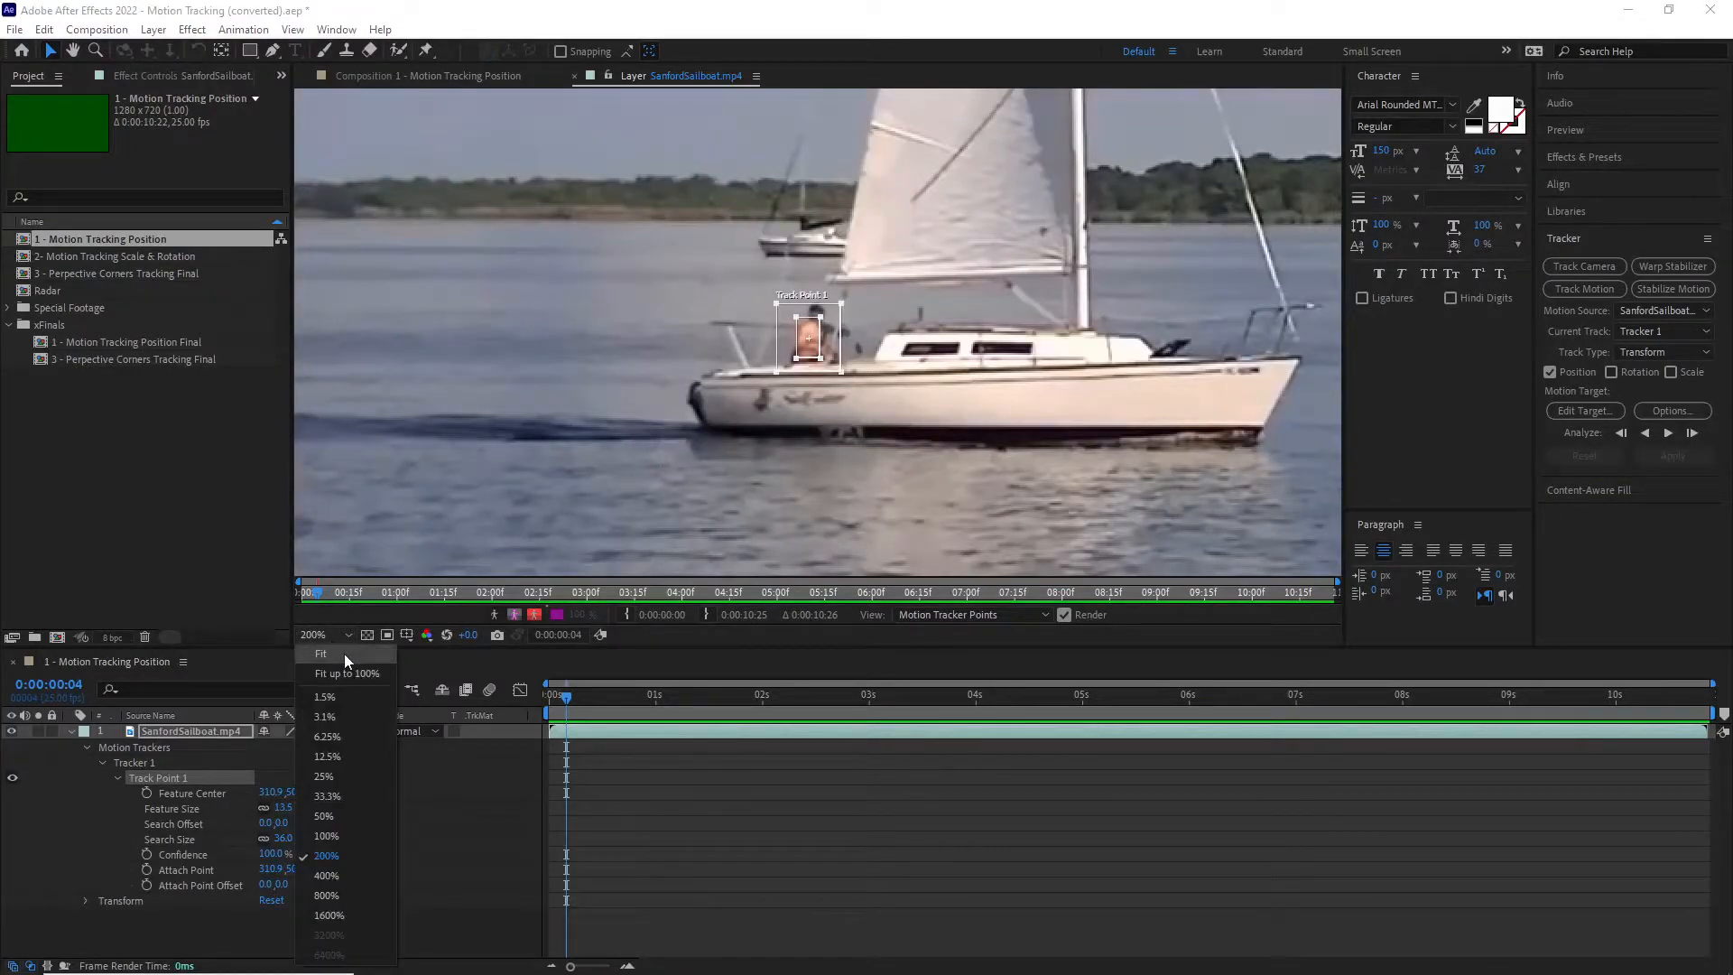
{"action": "left_click", "coordinate": [344, 654]}
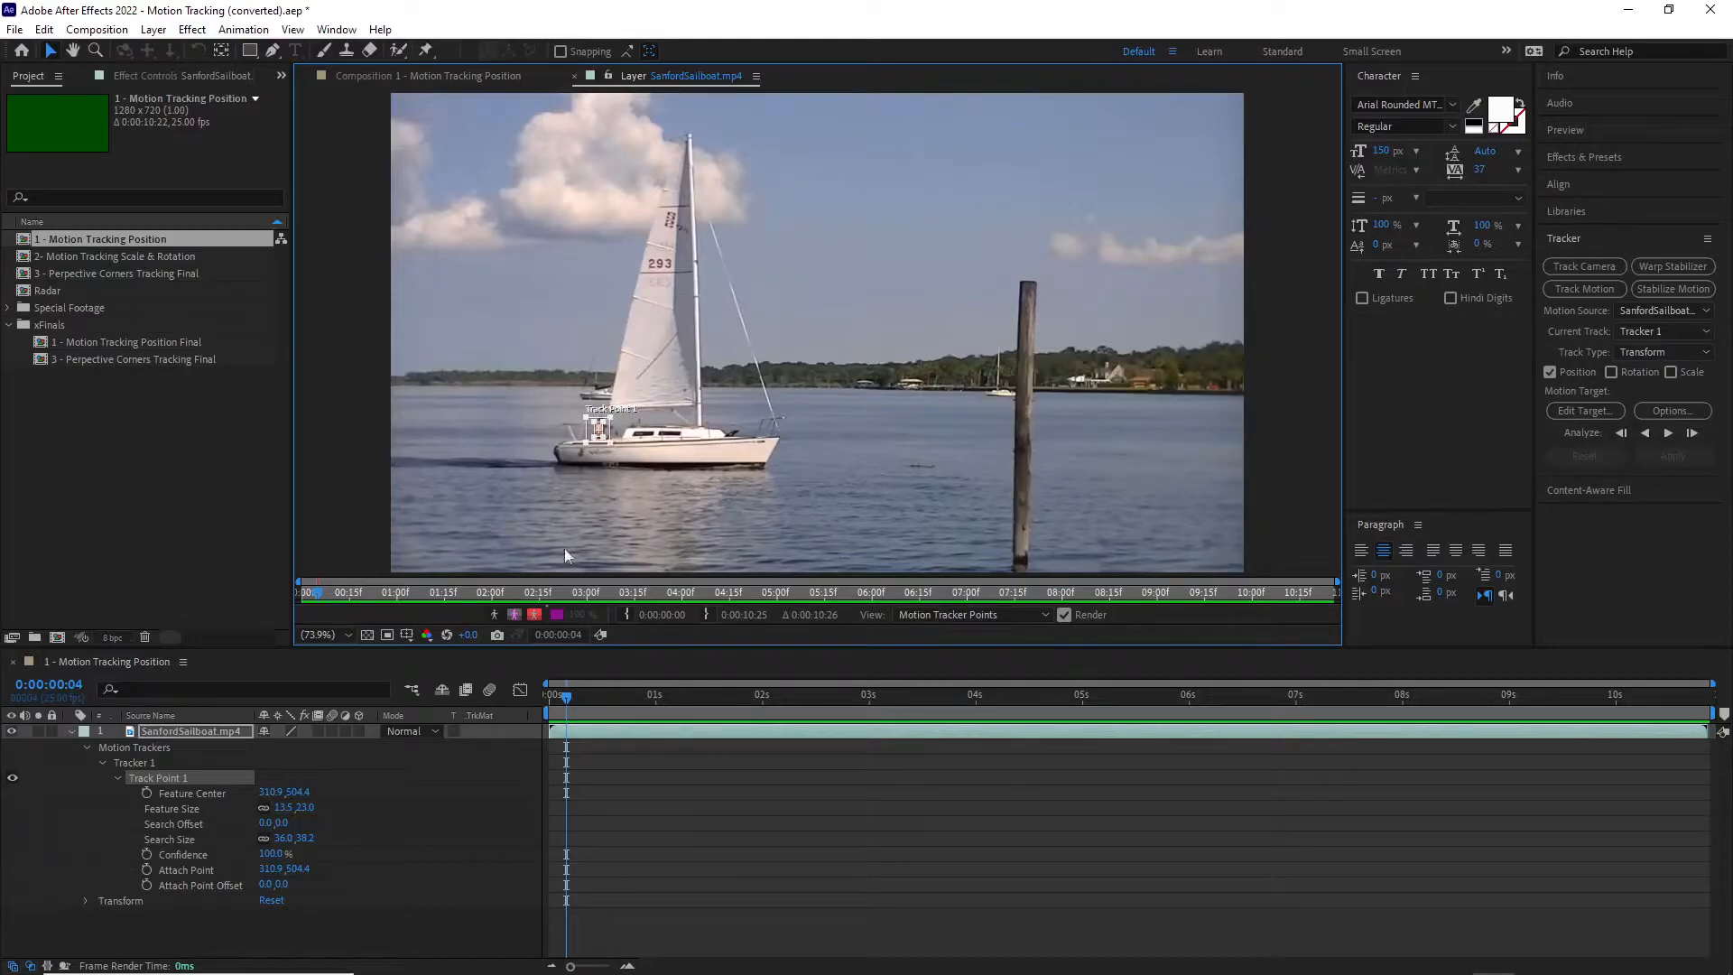
{"action": "mouse_move", "coordinate": [567, 703]}
{"action": "left_mouse_down"}
{"action": "mouse_move", "coordinate": [551, 703]}
{"action": "mouse_move", "coordinate": [565, 702]}
{"action": "left_mouse_up"}
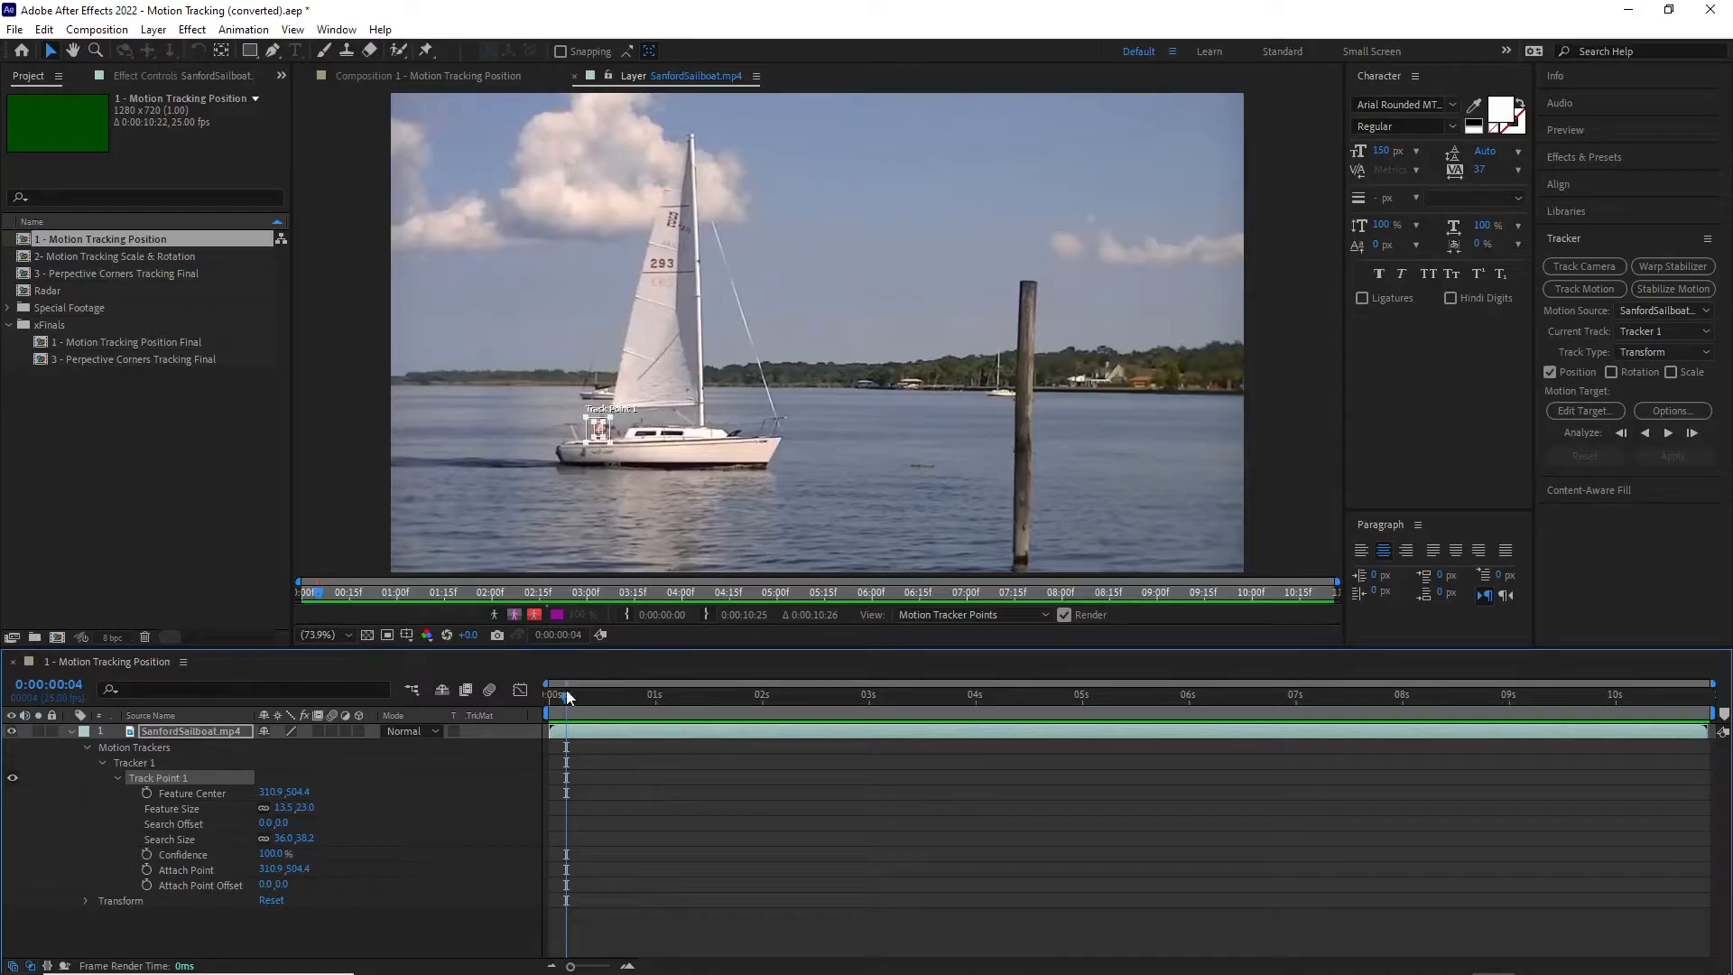
{"action": "left_click_drag", "start_coordinate": [567, 698], "coordinate": [538, 697]}
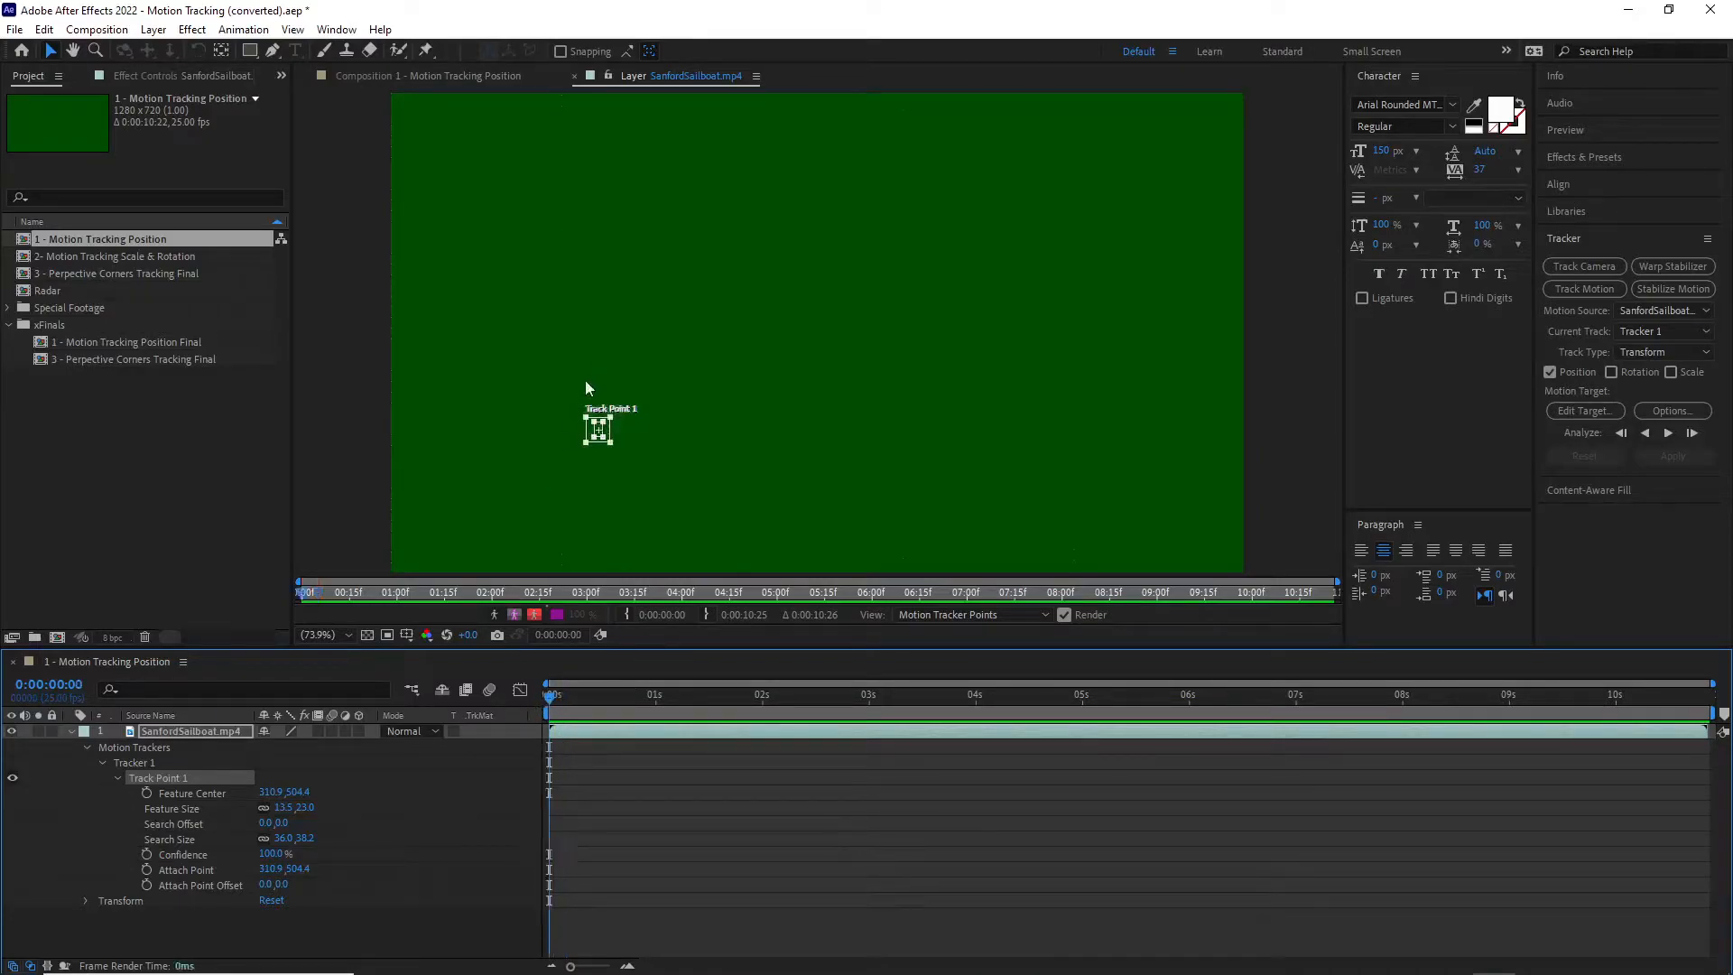
{"action": "left_click_drag", "start_coordinate": [555, 695], "coordinate": [496, 708]}
{"action": "left_click", "coordinate": [1668, 434]}
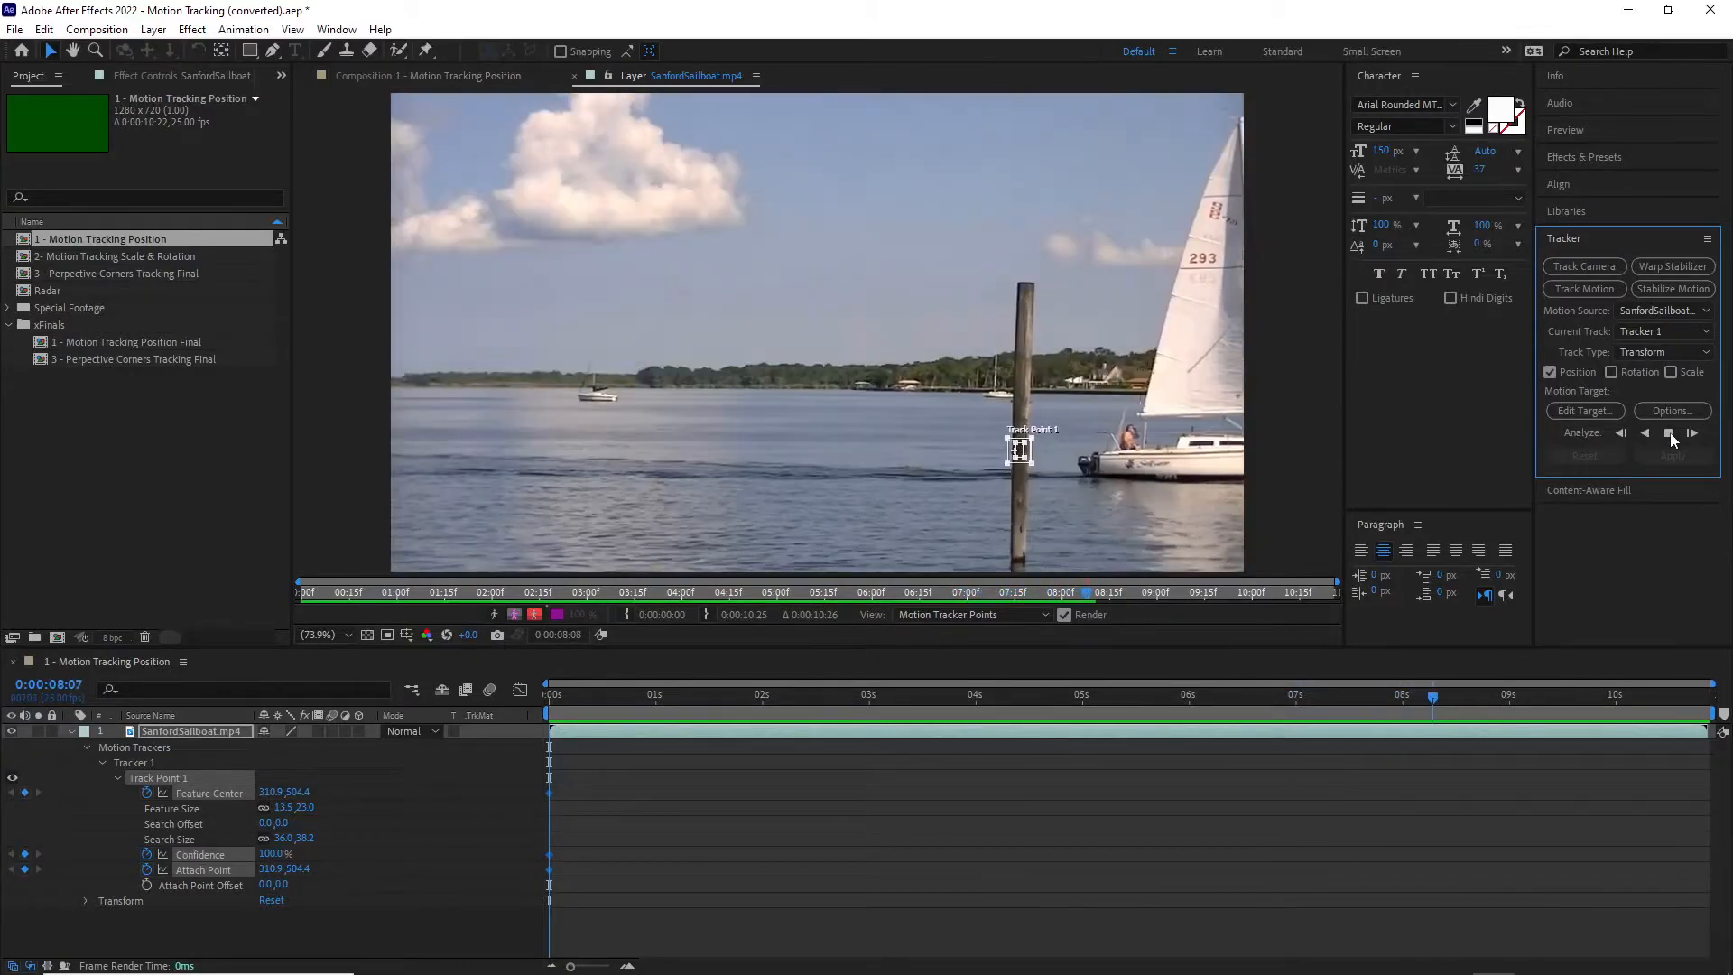
{"action": "left_click", "coordinate": [1668, 433]}
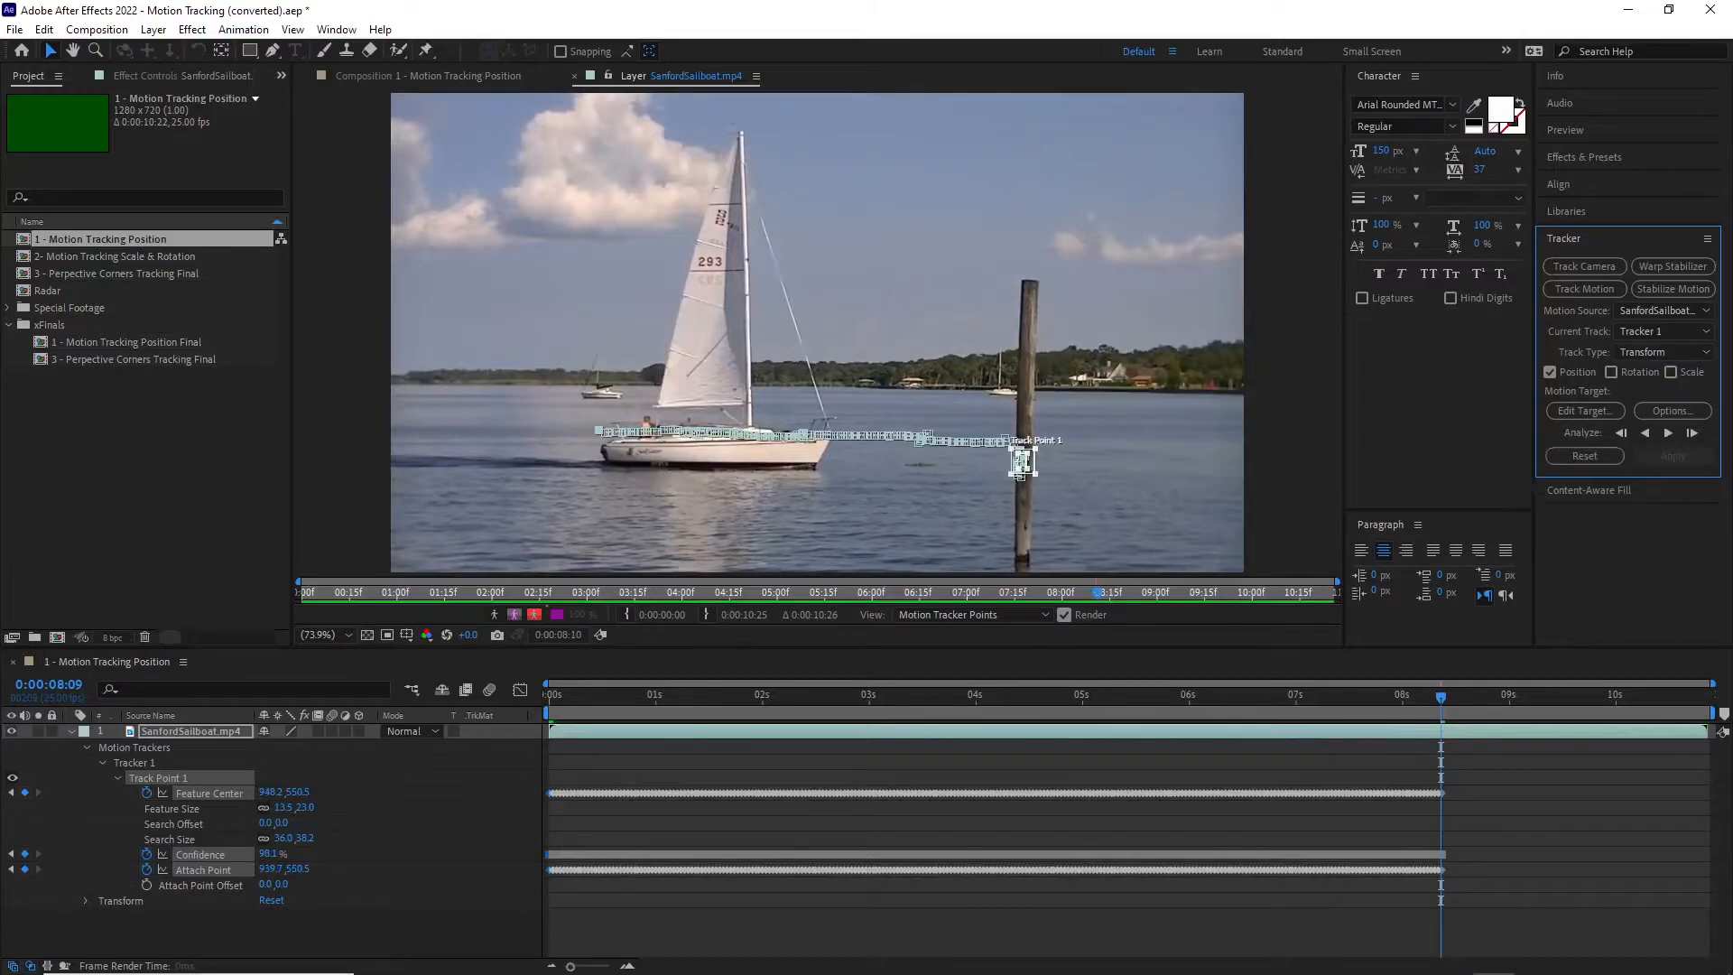
Step: Delete Track Point 1's keyframes after 0:00:06:14, where the track starts to stick to the wooden post
{"action": "scroll", "coordinate": [1037, 468], "scroll_direction": "up", "scroll_amount": 3}
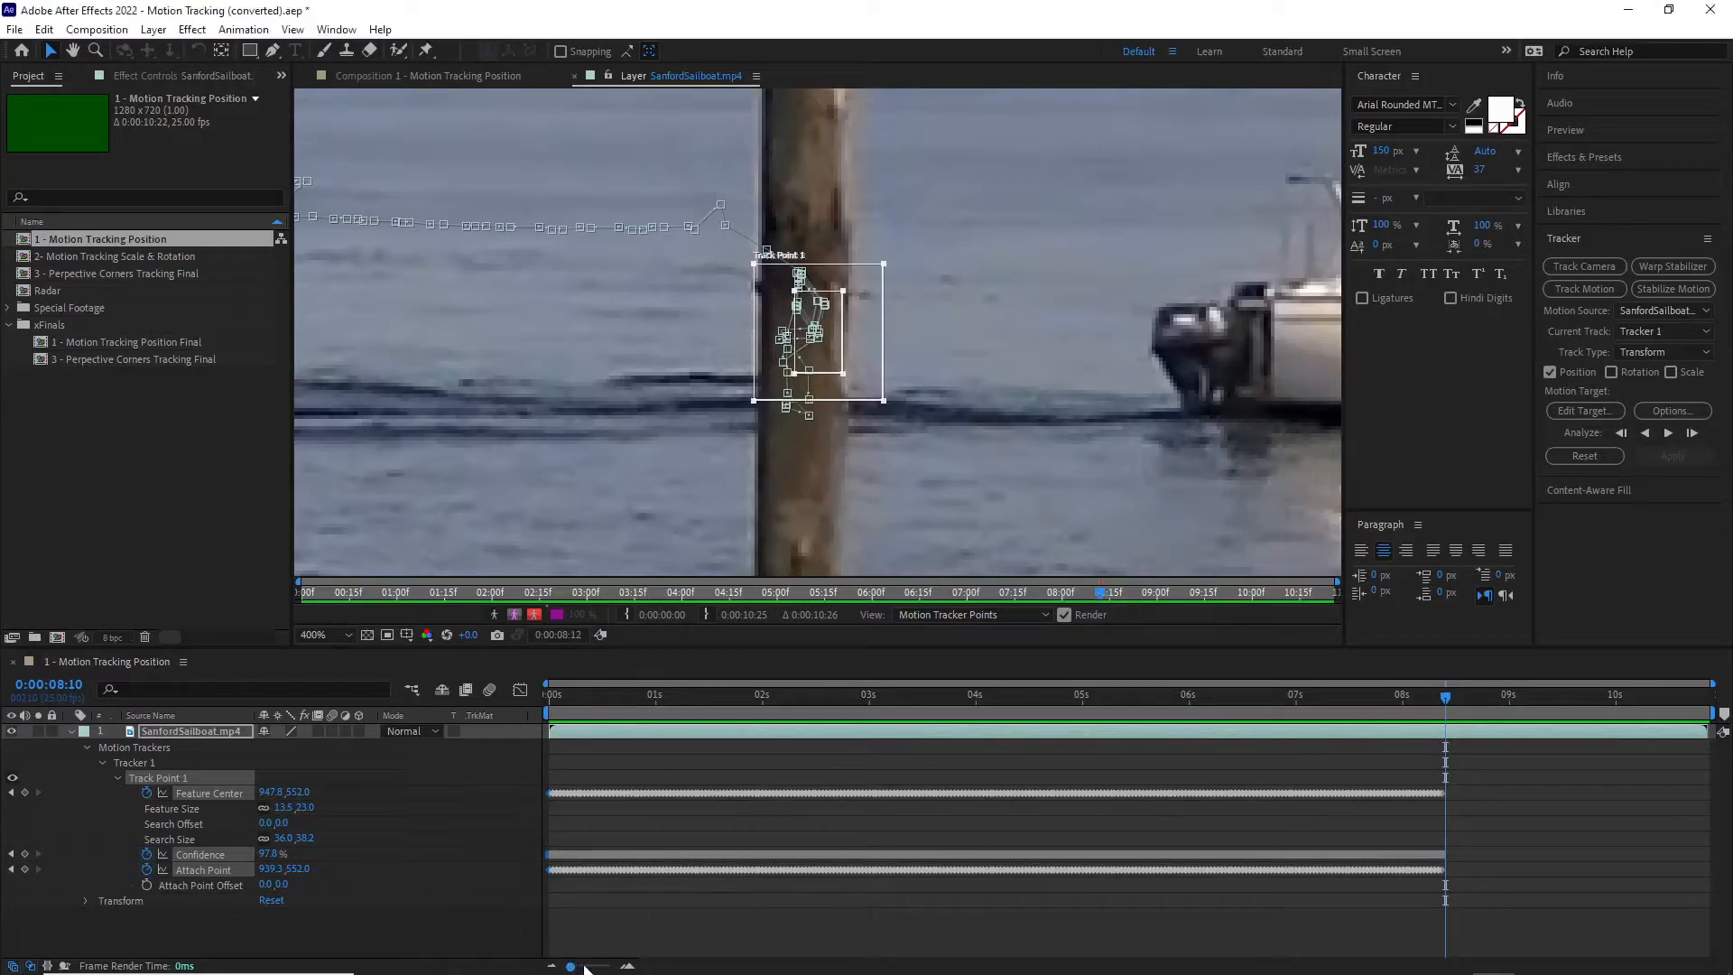
{"action": "left_click_drag", "start_coordinate": [571, 967], "coordinate": [585, 966]}
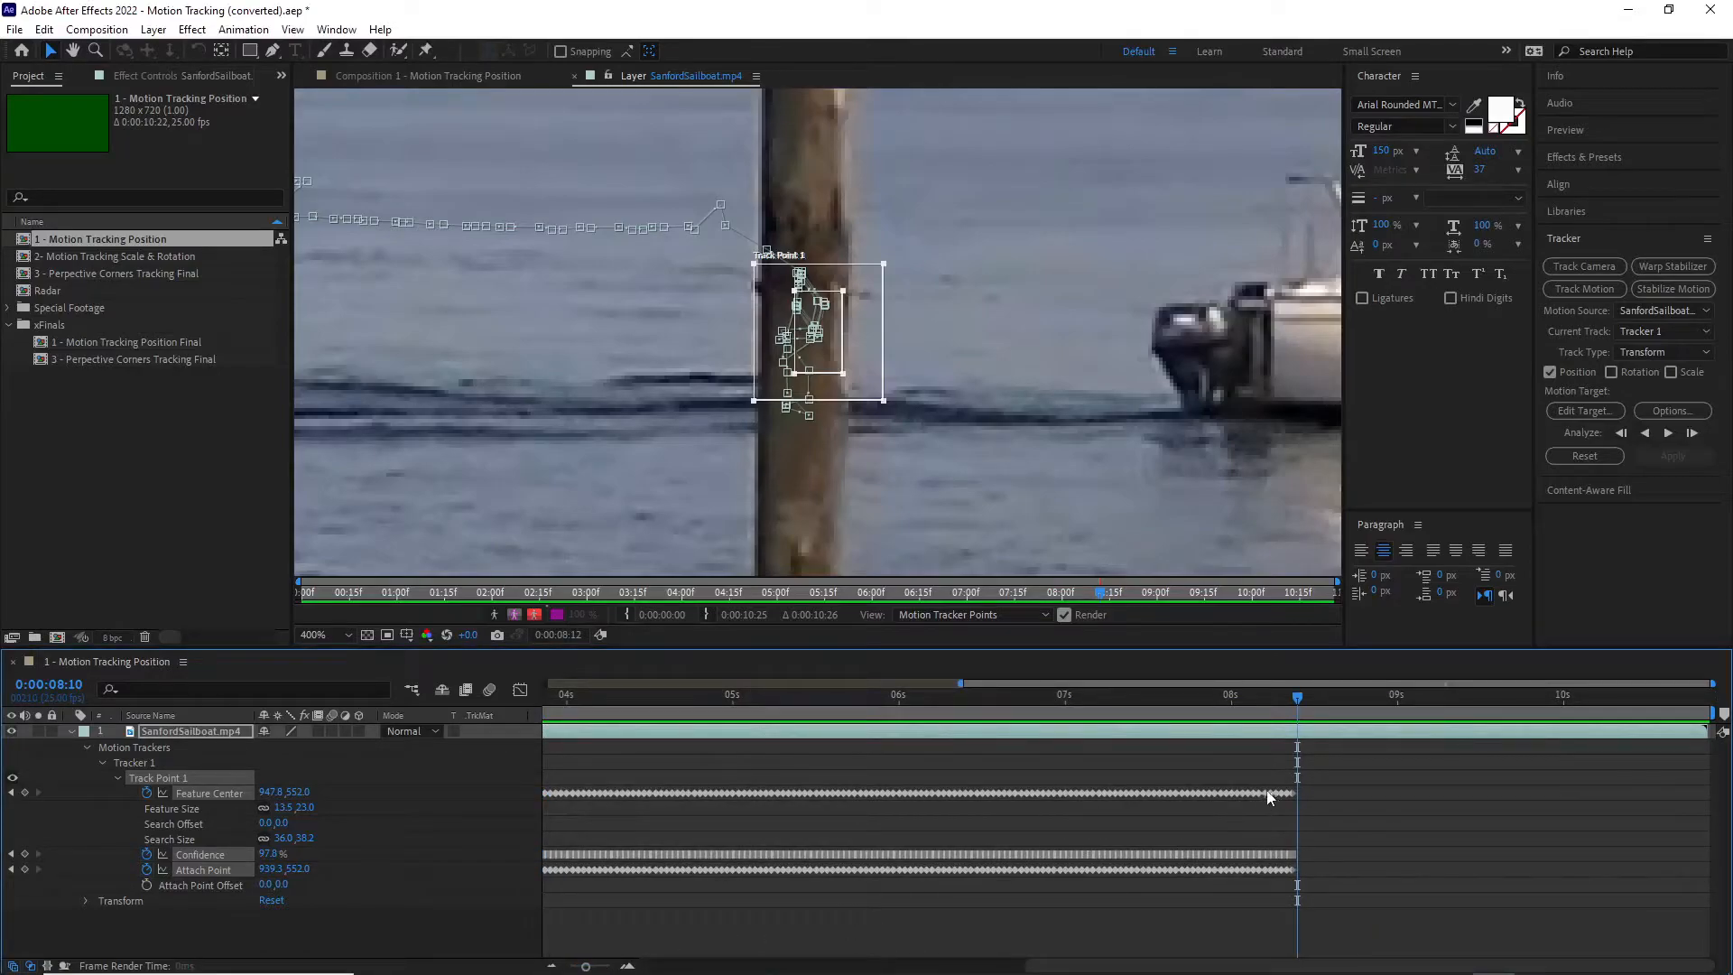
{"action": "left_click_drag", "start_coordinate": [588, 968], "coordinate": [595, 966]}
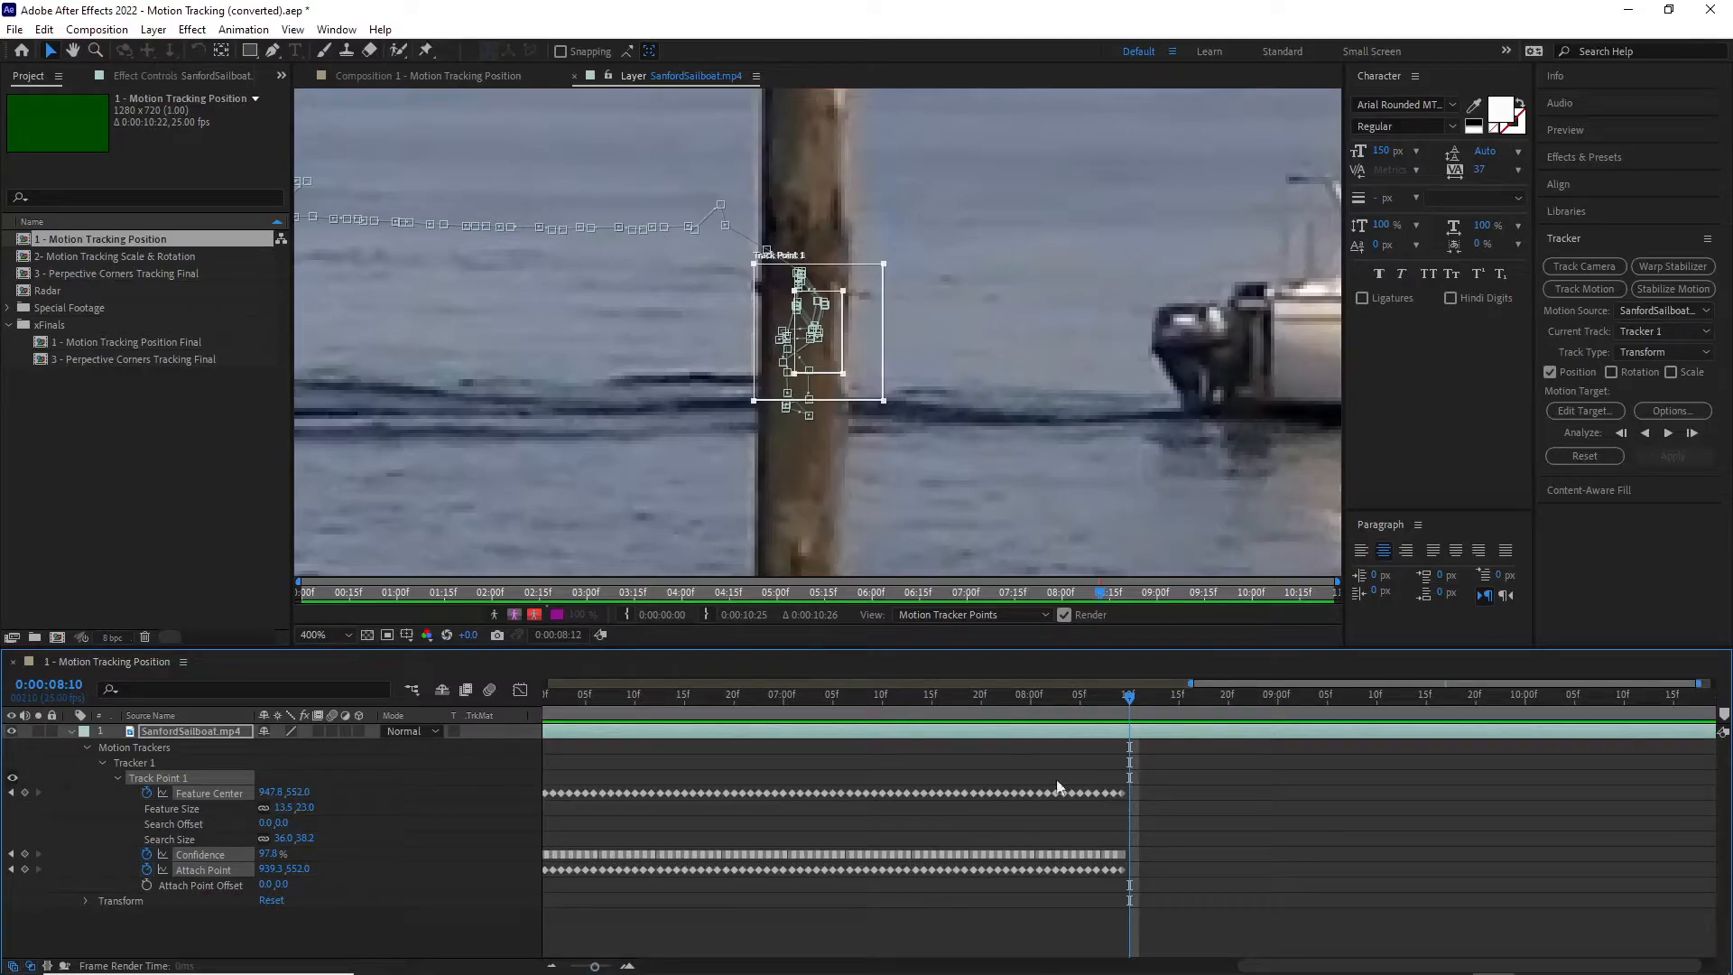
{"action": "left_click_drag", "start_coordinate": [1129, 696], "coordinate": [673, 697]}
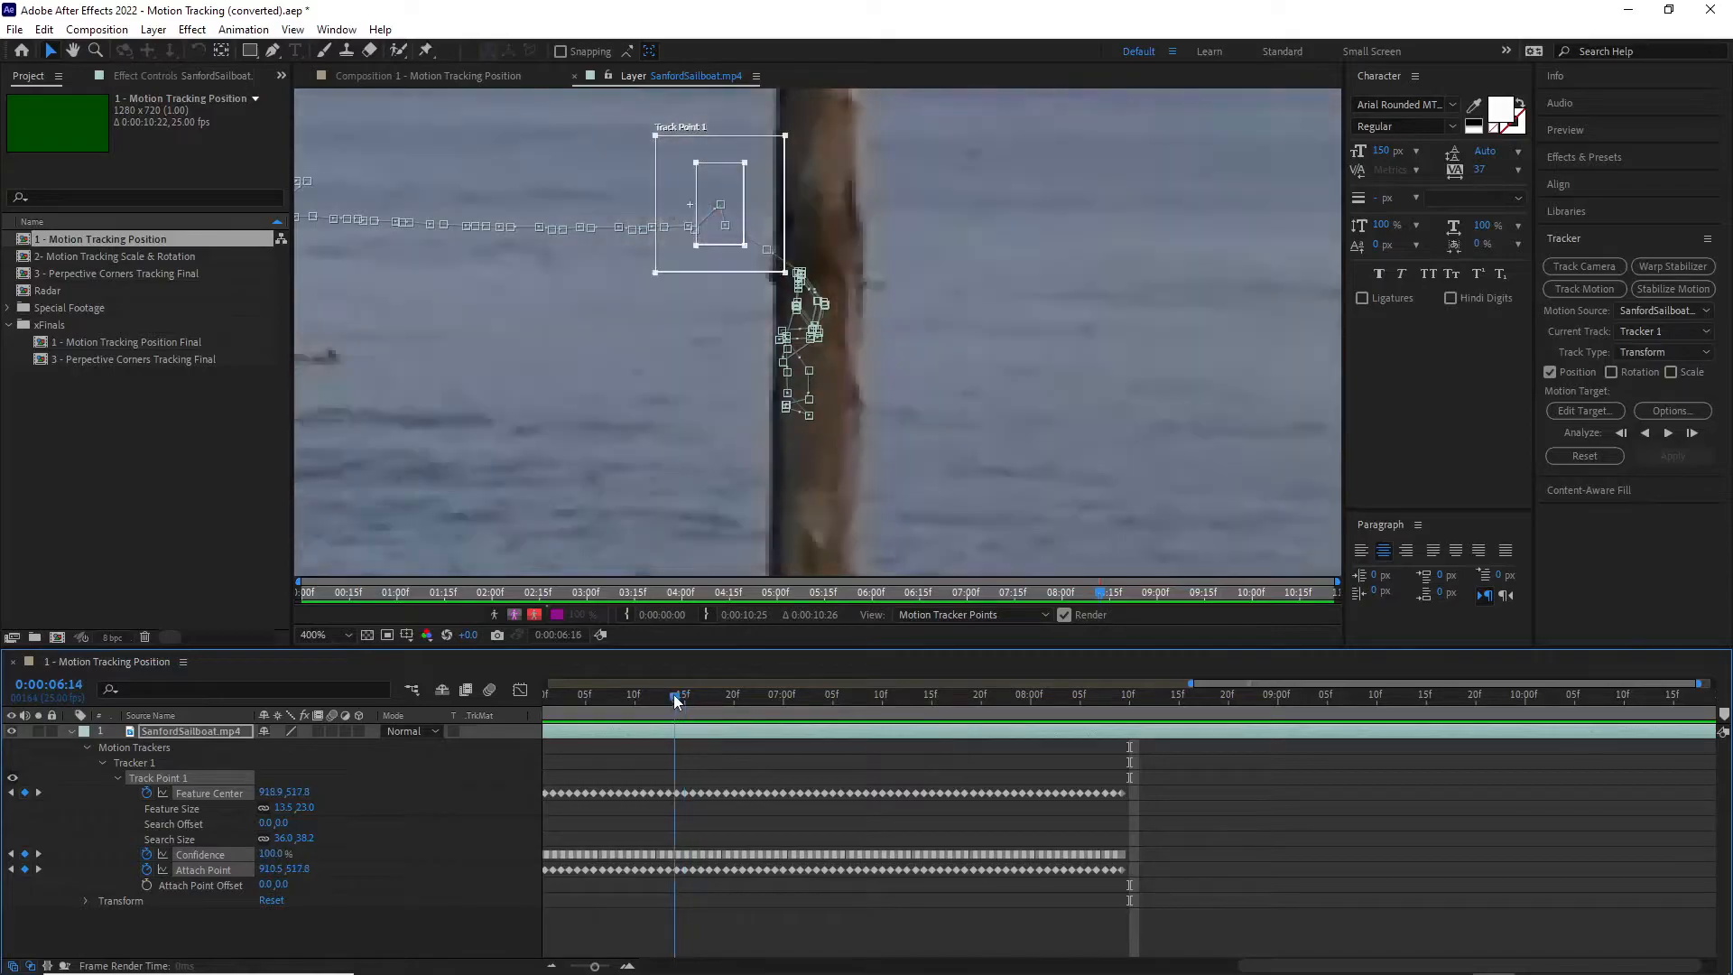
{"action": "left_click_drag", "start_coordinate": [1179, 929], "coordinate": [675, 774]}
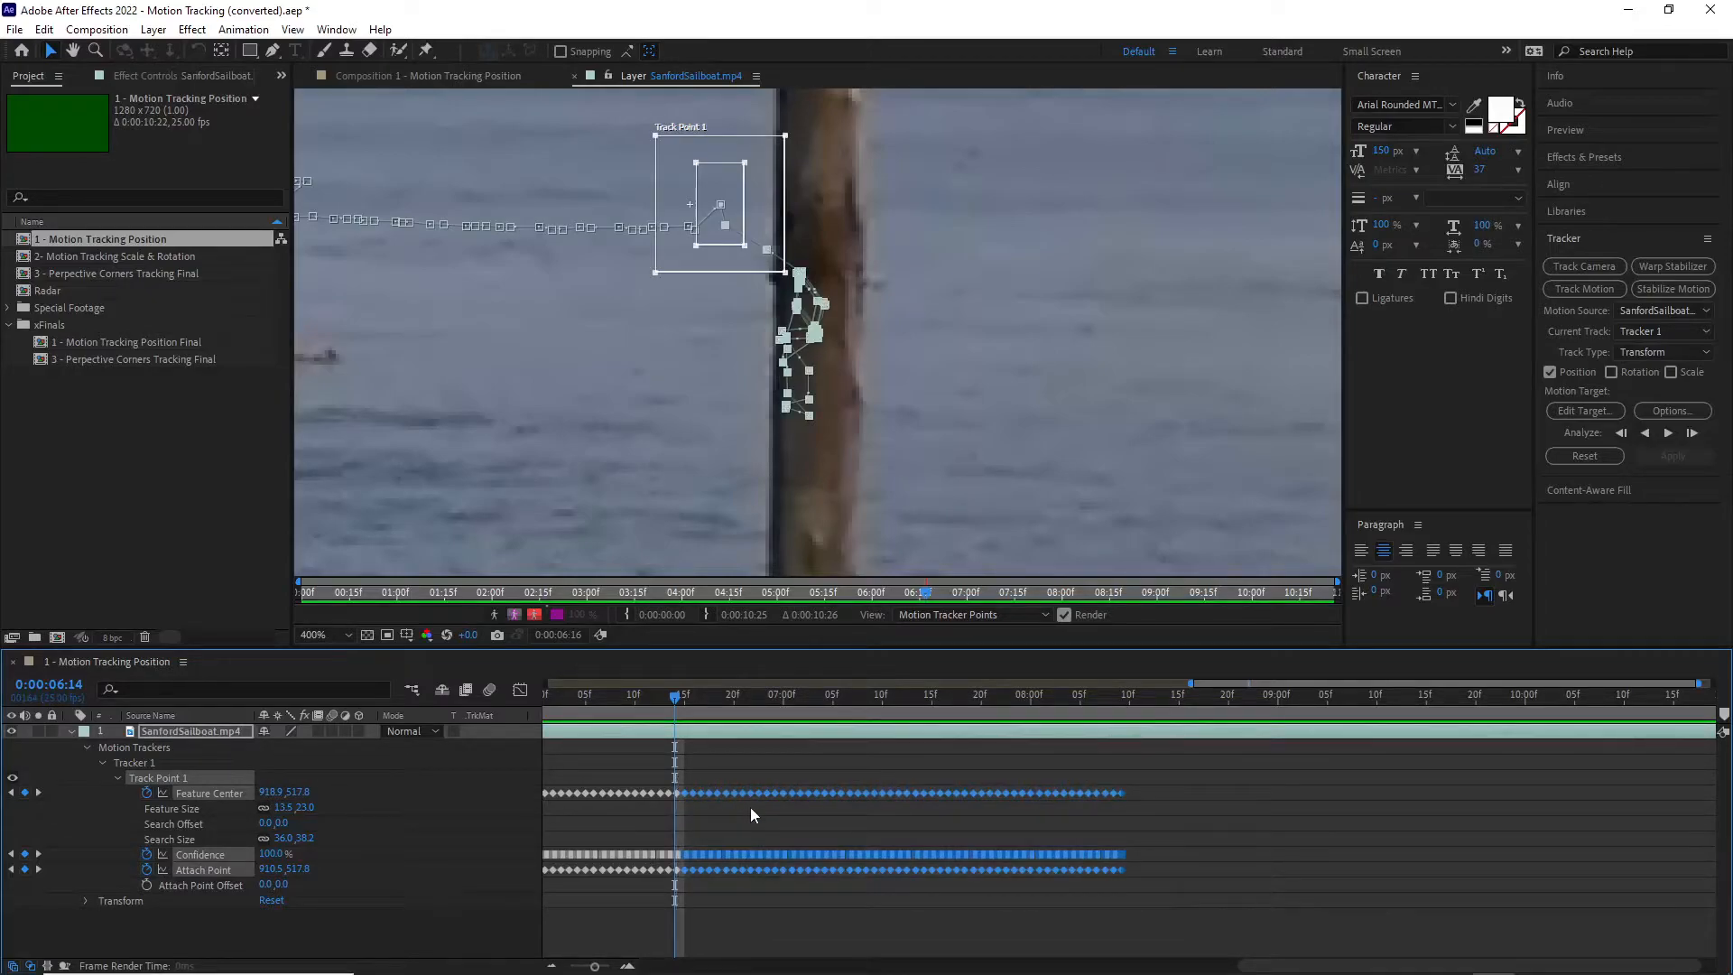
{"action": "key", "text": "Delete"}
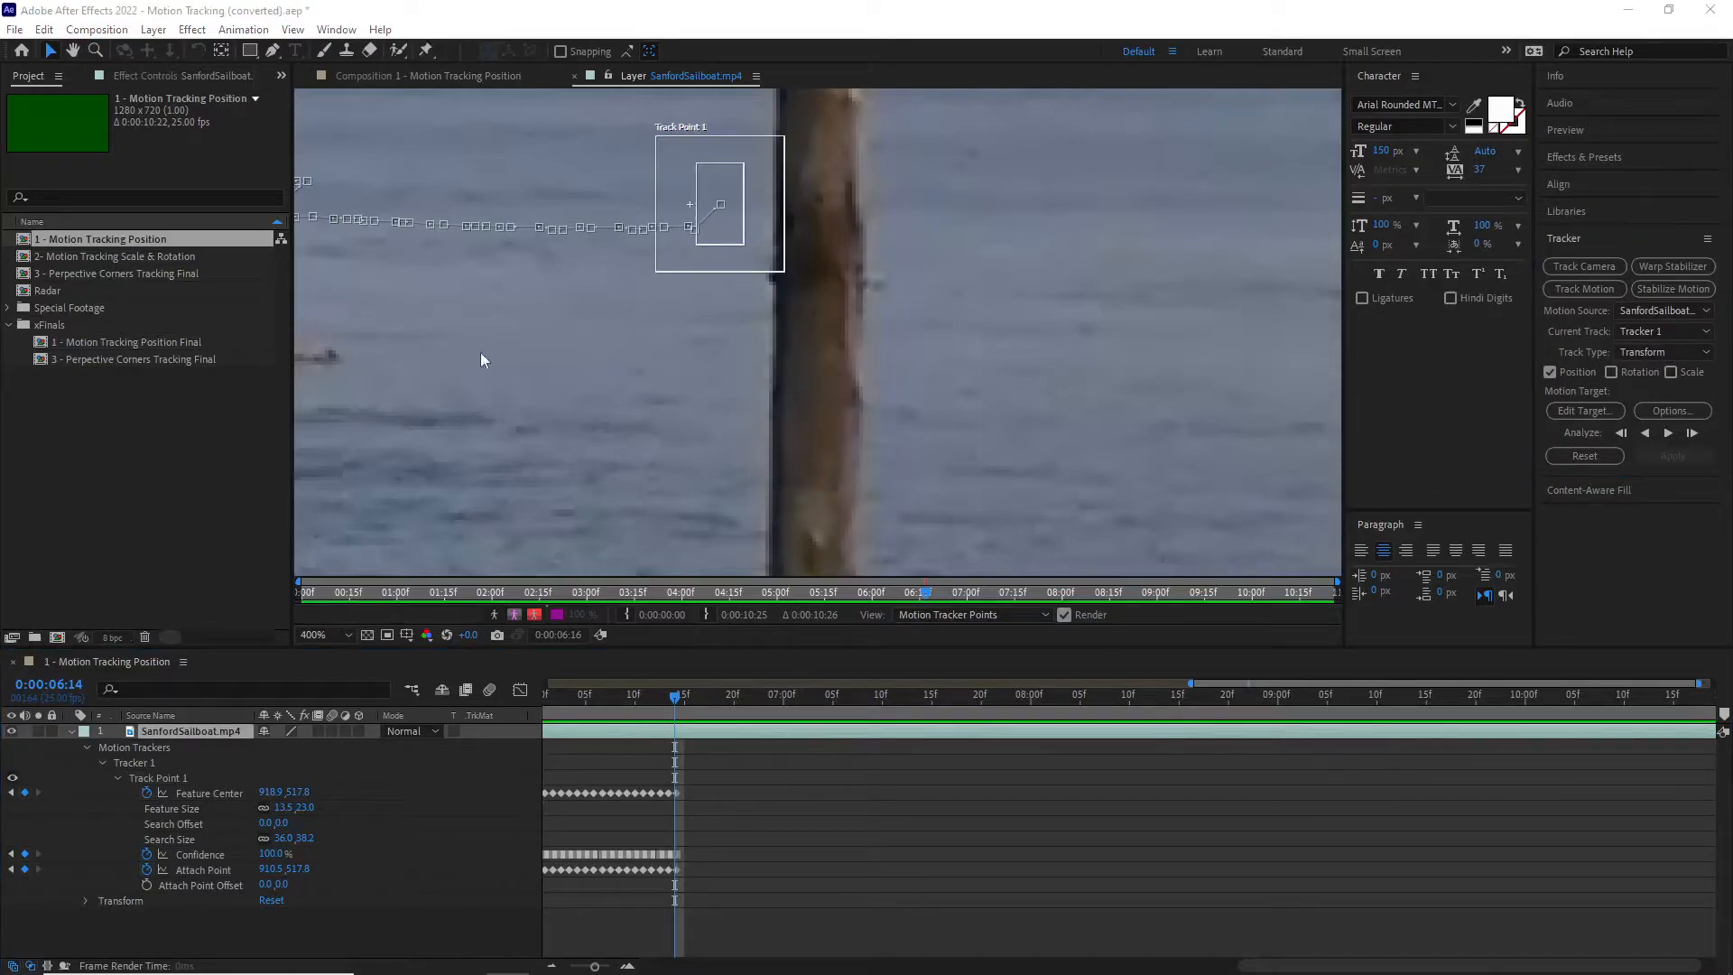
Step: At 0:00:07:00, reposition Track Point 1 onto the man's torso where he is clear of the wooden post
{"action": "key", "text": "comma"}
{"action": "key", "text": "comma"}
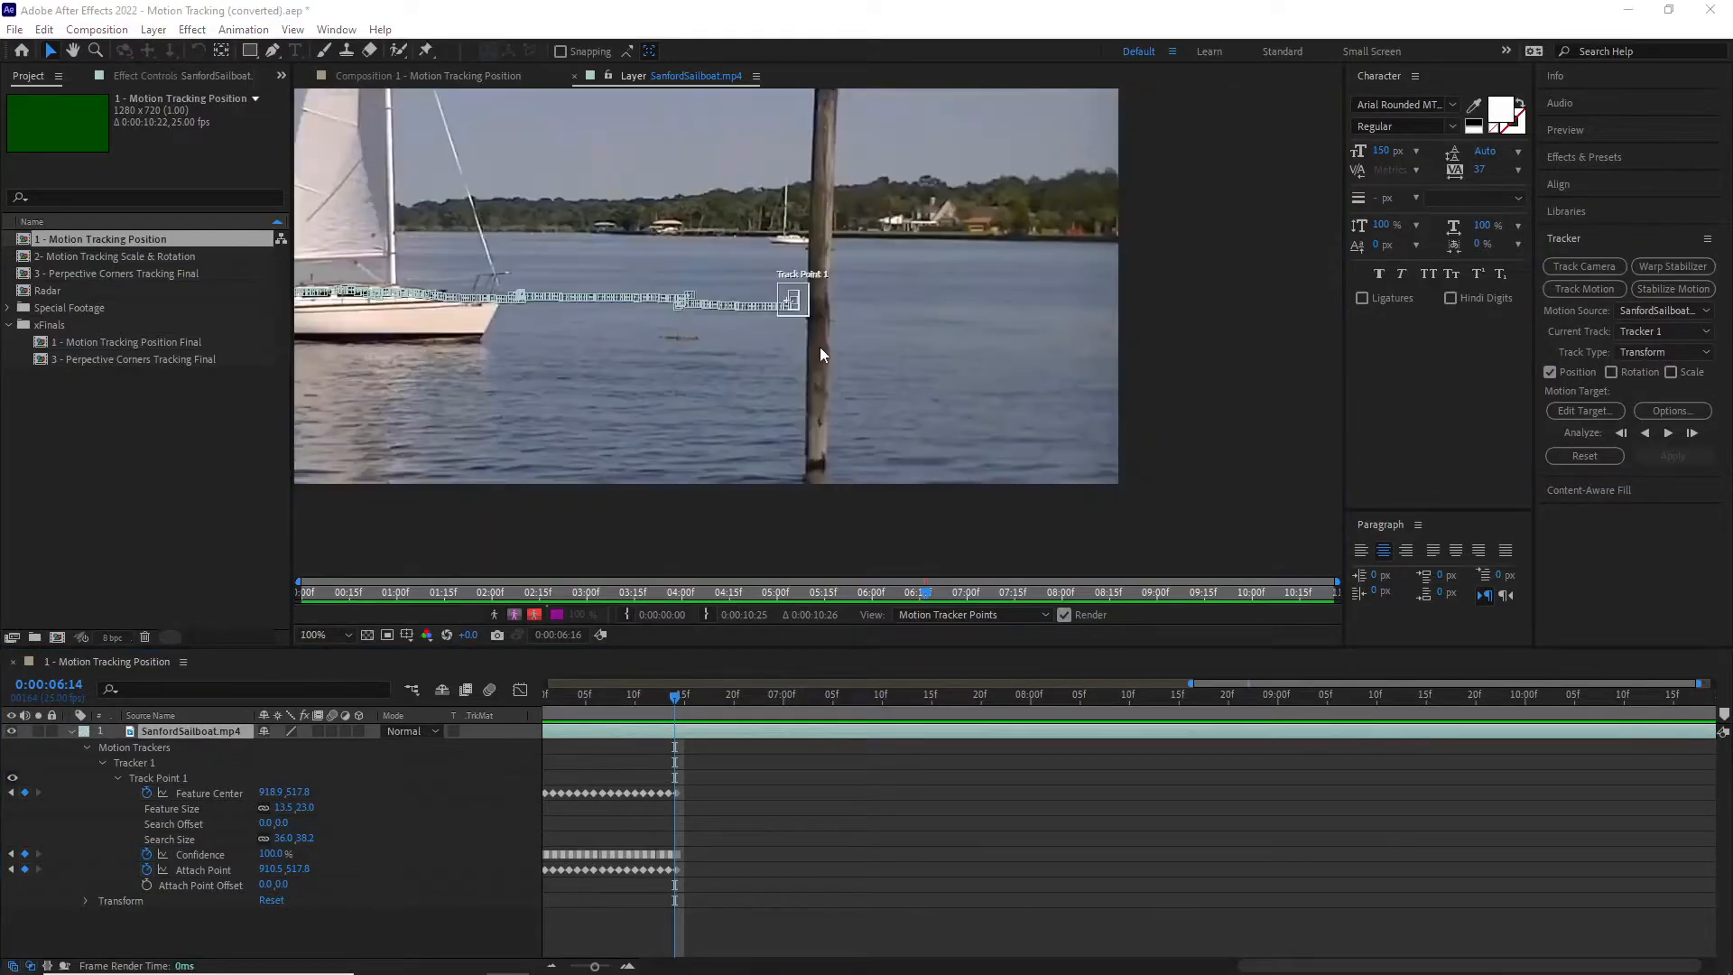
{"action": "key", "text": "comma"}
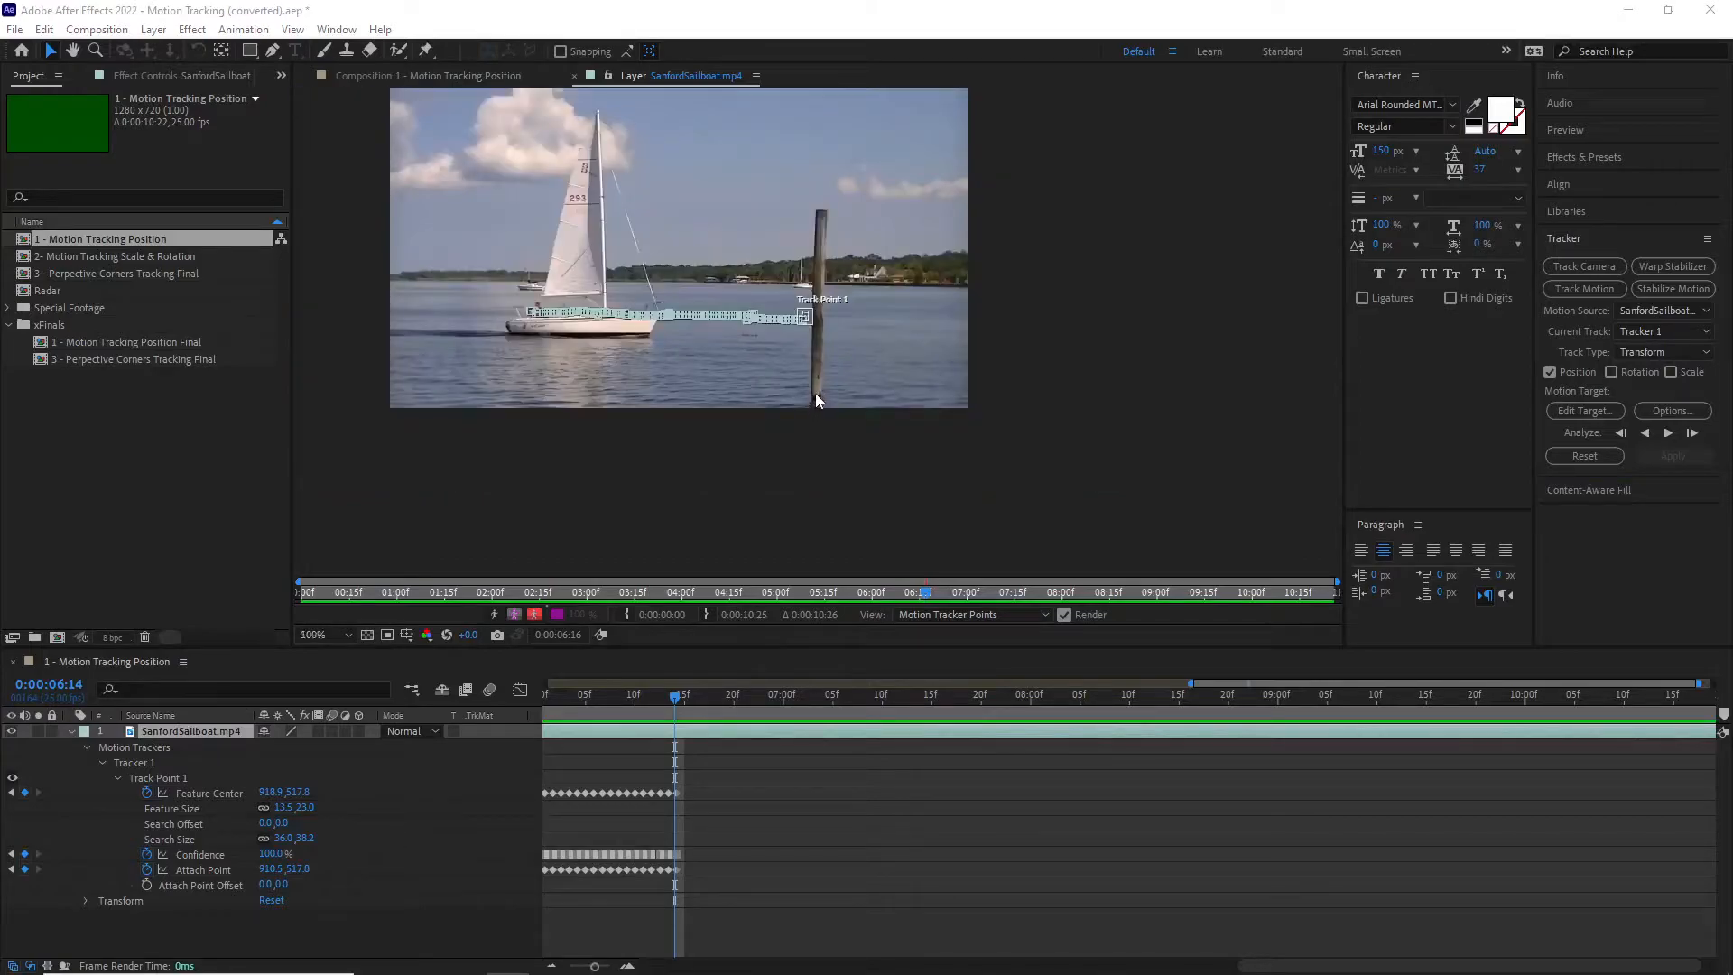
{"action": "scroll", "coordinate": [815, 394], "scroll_direction": "up", "scroll_amount": 2}
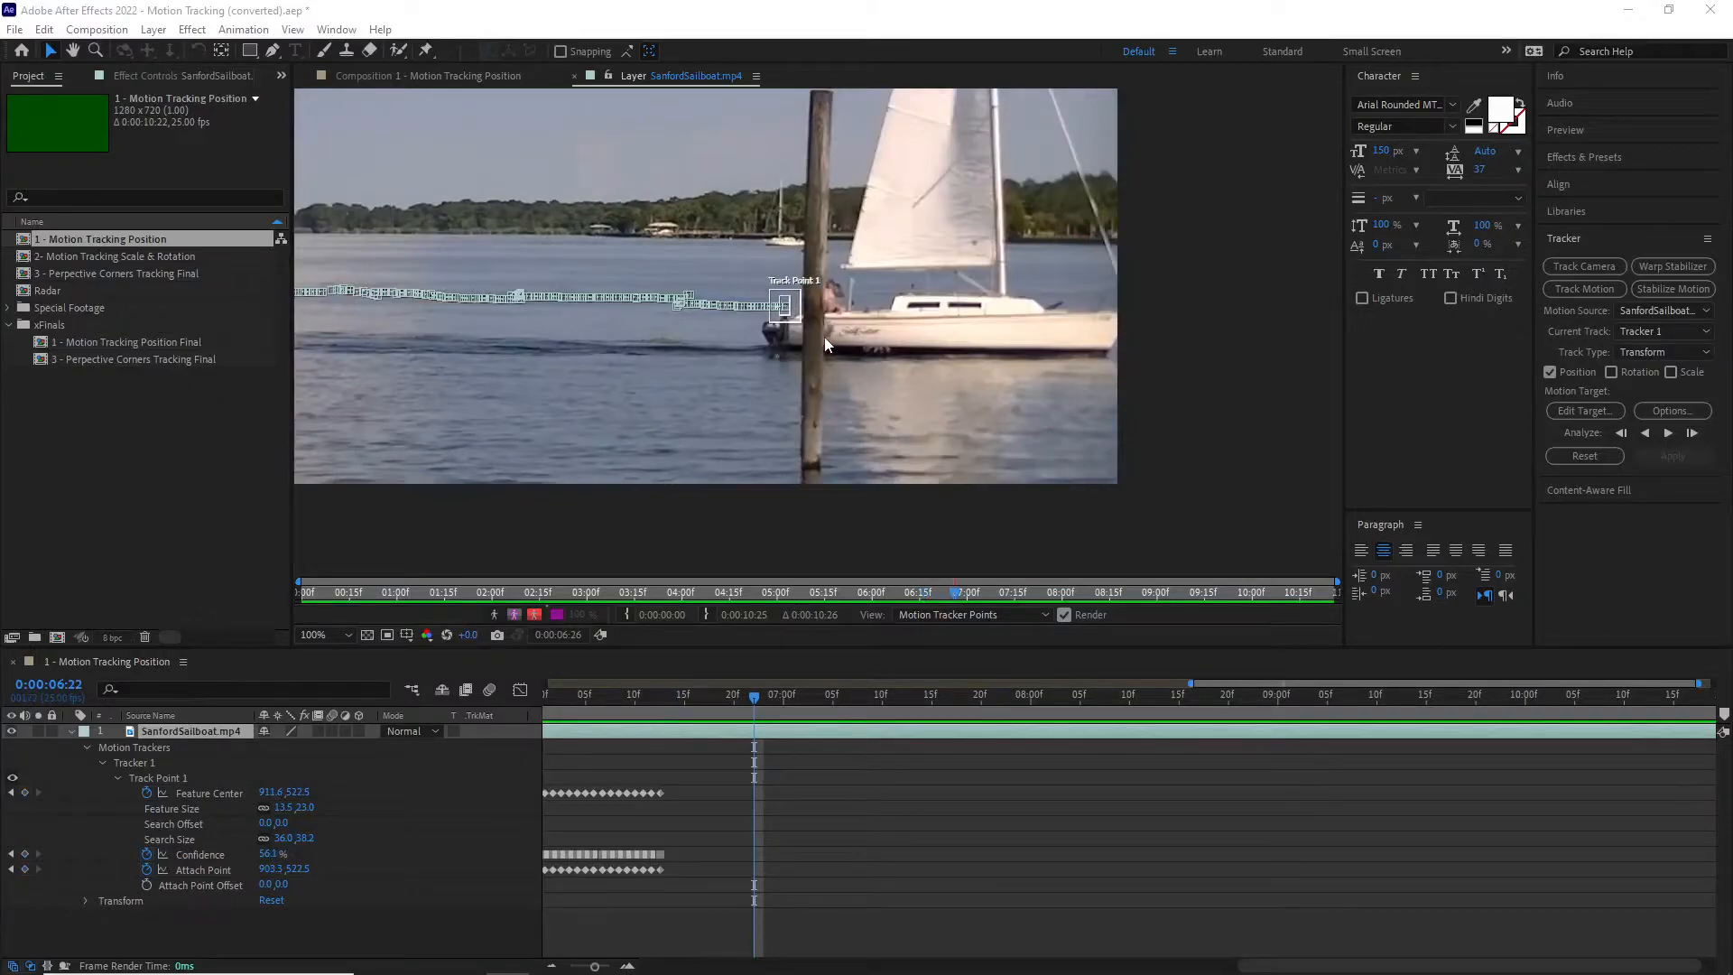
{"action": "scroll", "coordinate": [821, 317], "scroll_direction": "up", "scroll_amount": 1}
{"action": "scroll", "coordinate": [847, 278], "scroll_direction": "up", "scroll_amount": 1}
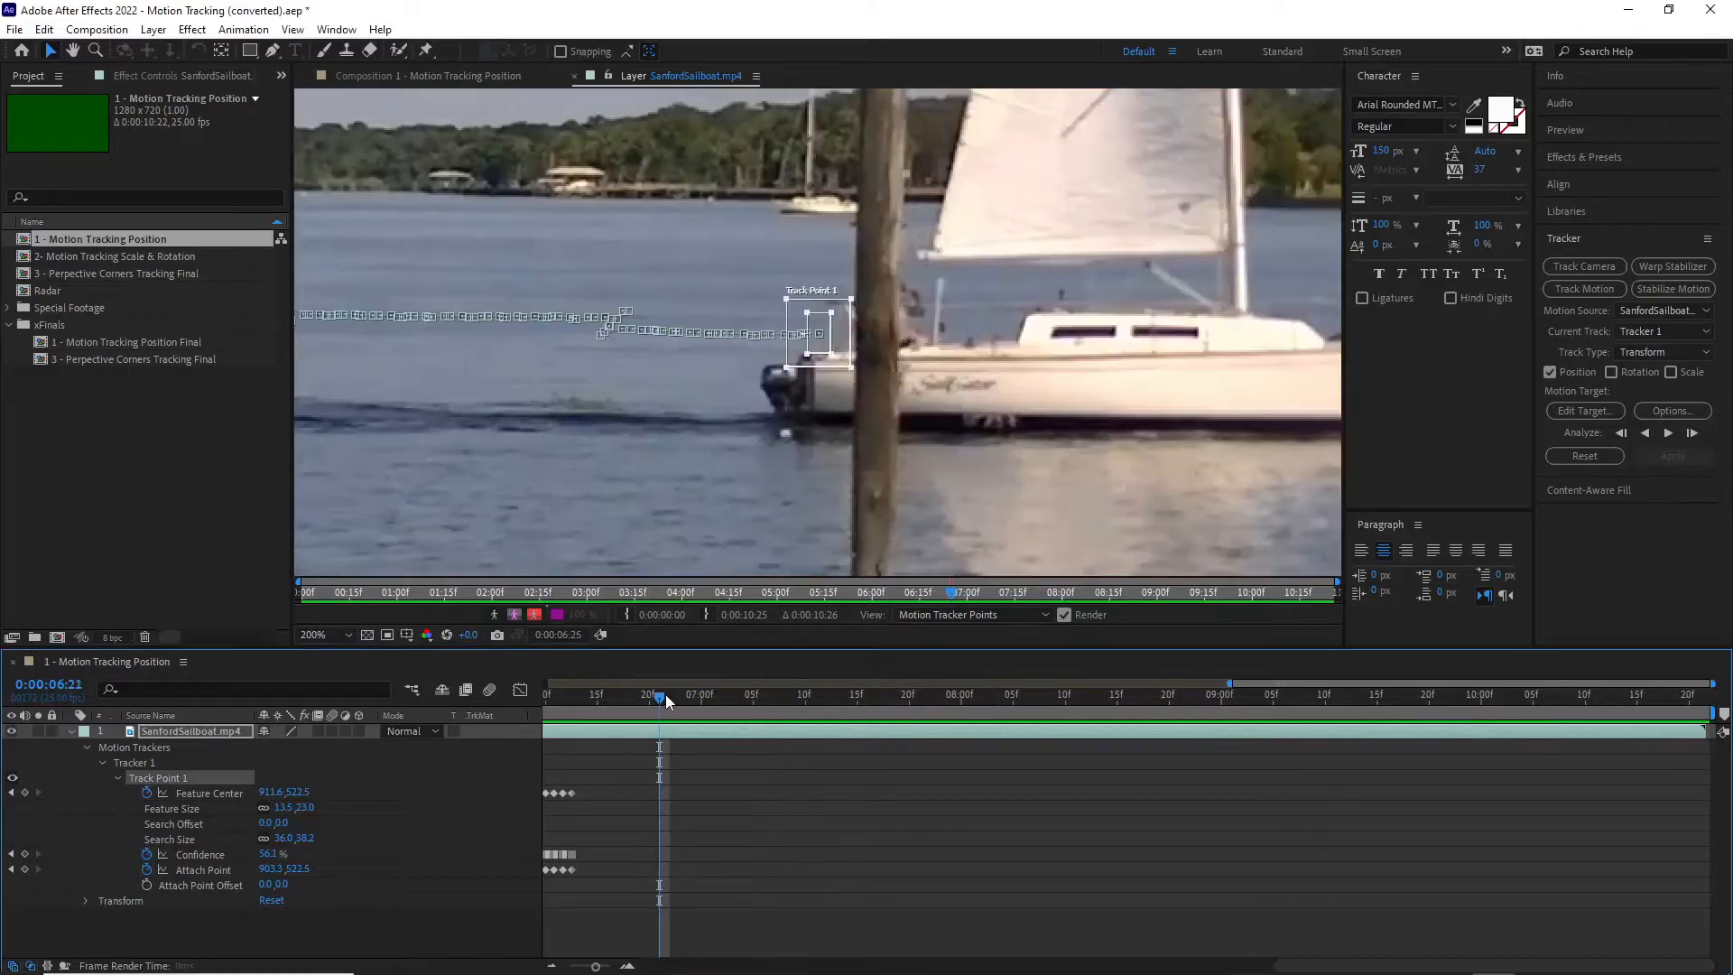
{"action": "left_click_drag", "start_coordinate": [664, 695], "coordinate": [672, 695]}
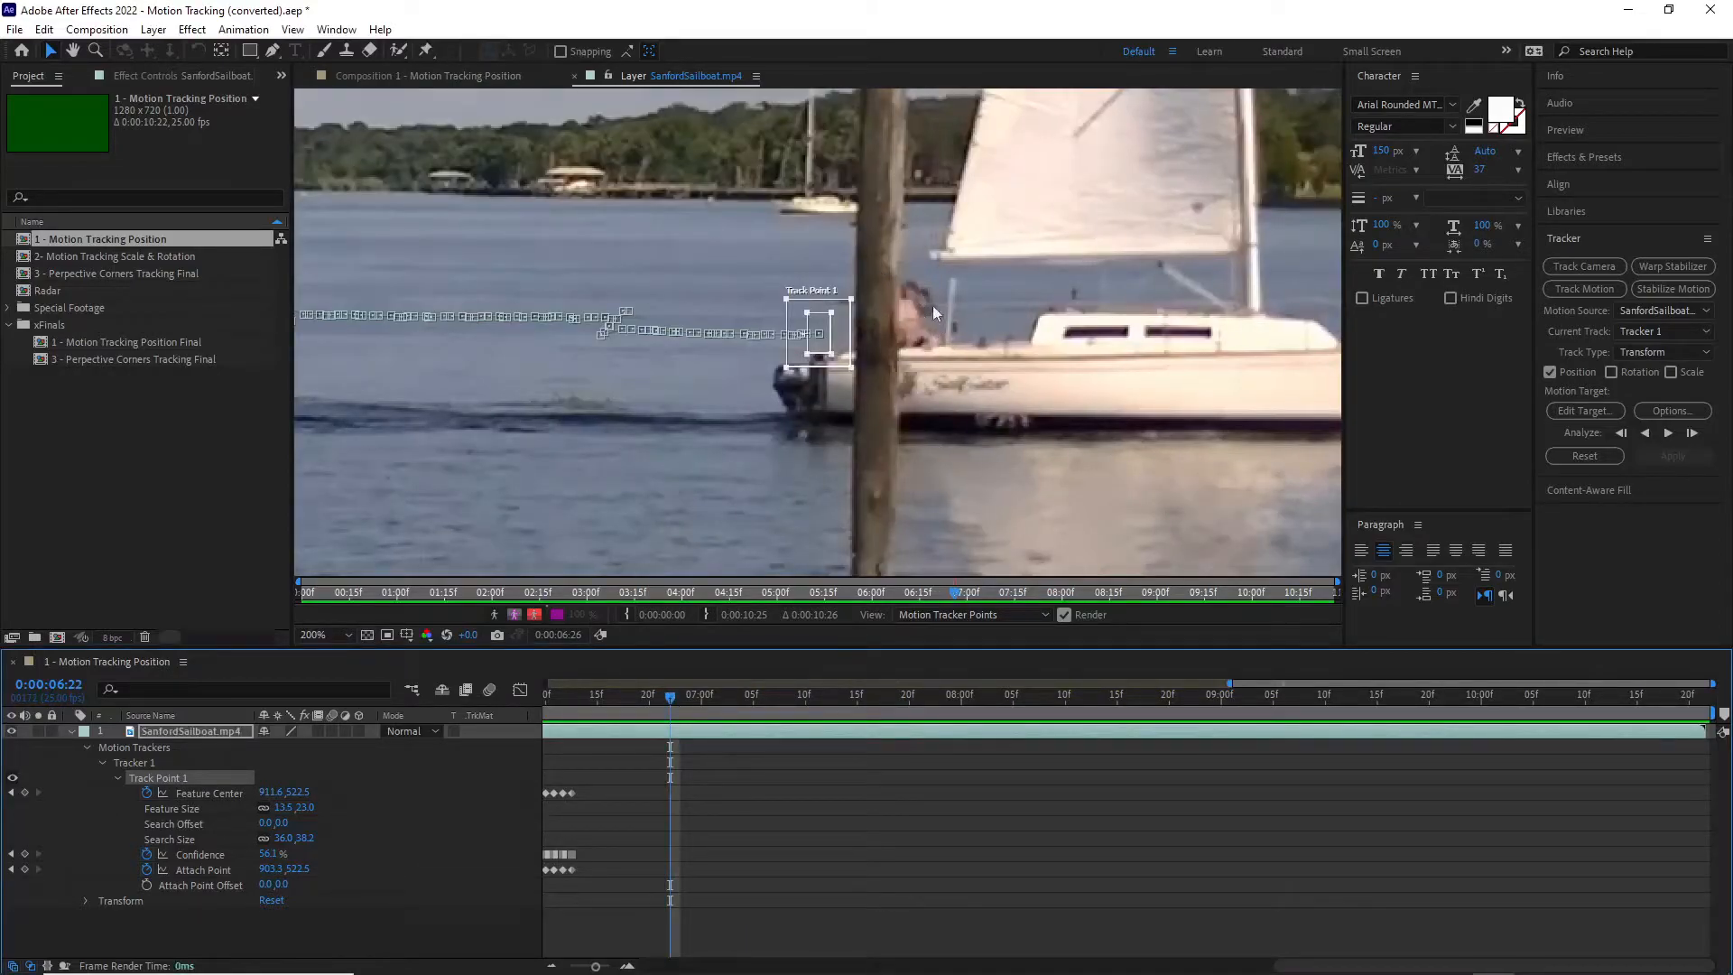
{"action": "left_click_drag", "start_coordinate": [671, 692], "coordinate": [701, 686]}
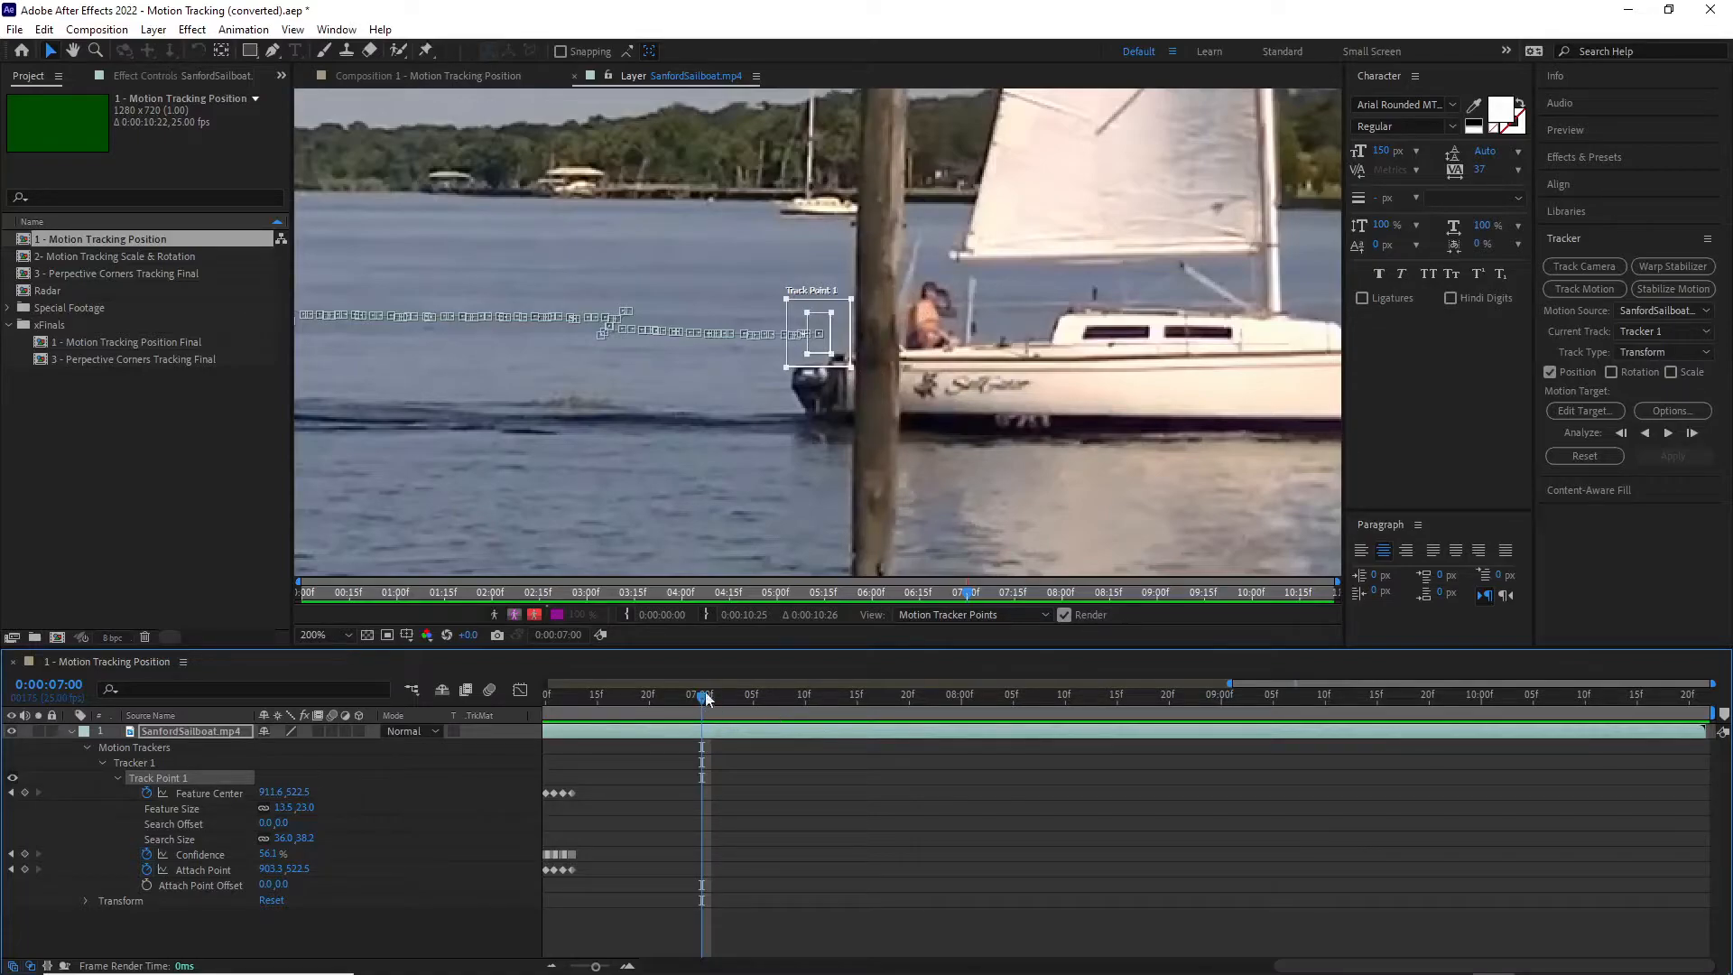
{"action": "left_click_drag", "start_coordinate": [818, 326], "coordinate": [926, 312]}
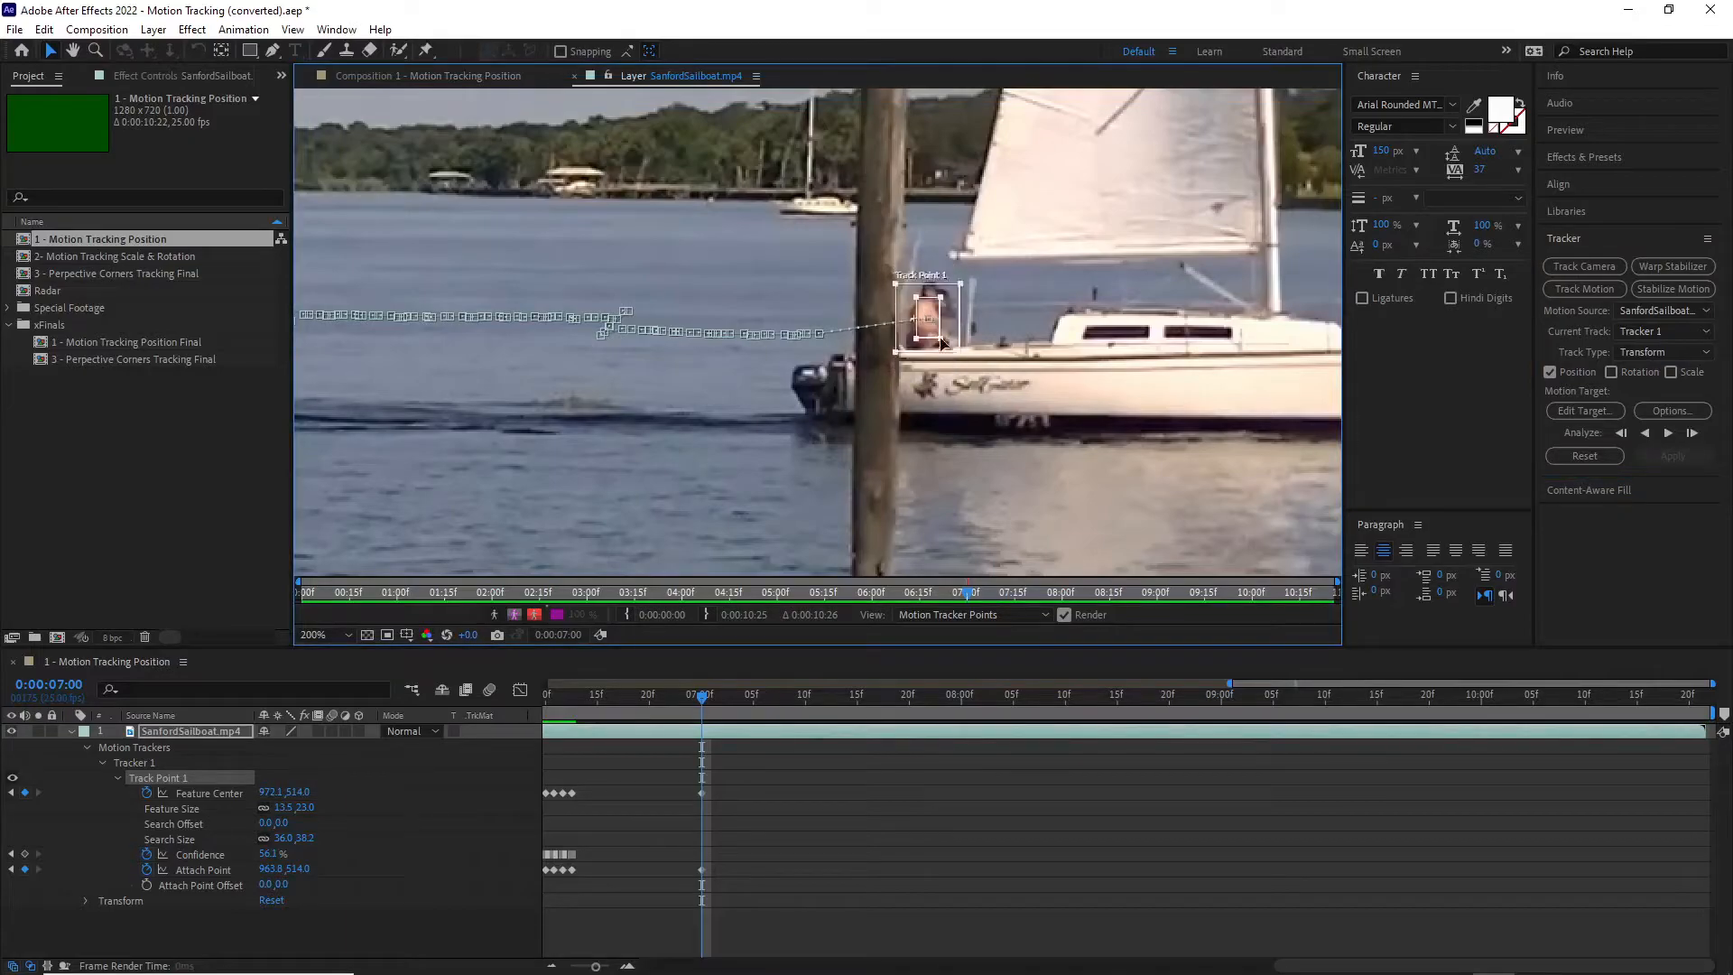
Step: Analyze the track forward from 0:00:07:00 to the end of the clip, with the whole frame fitted in view
{"action": "left_click", "coordinate": [1669, 434]}
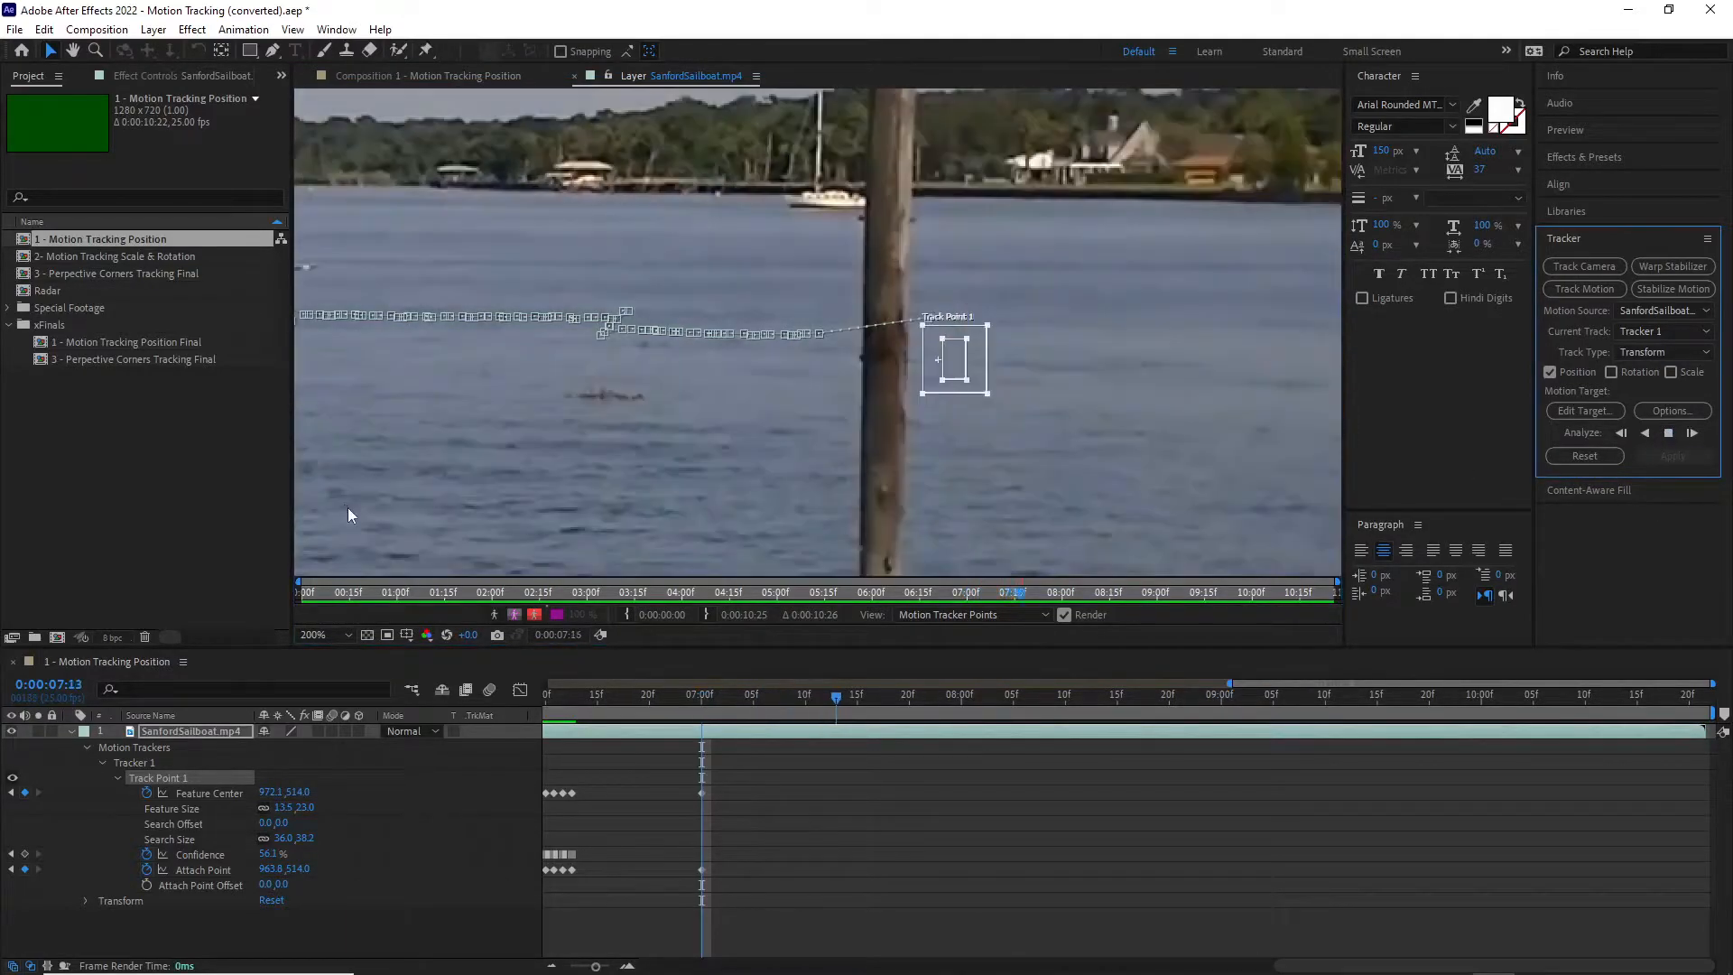
{"action": "left_click", "coordinate": [347, 635]}
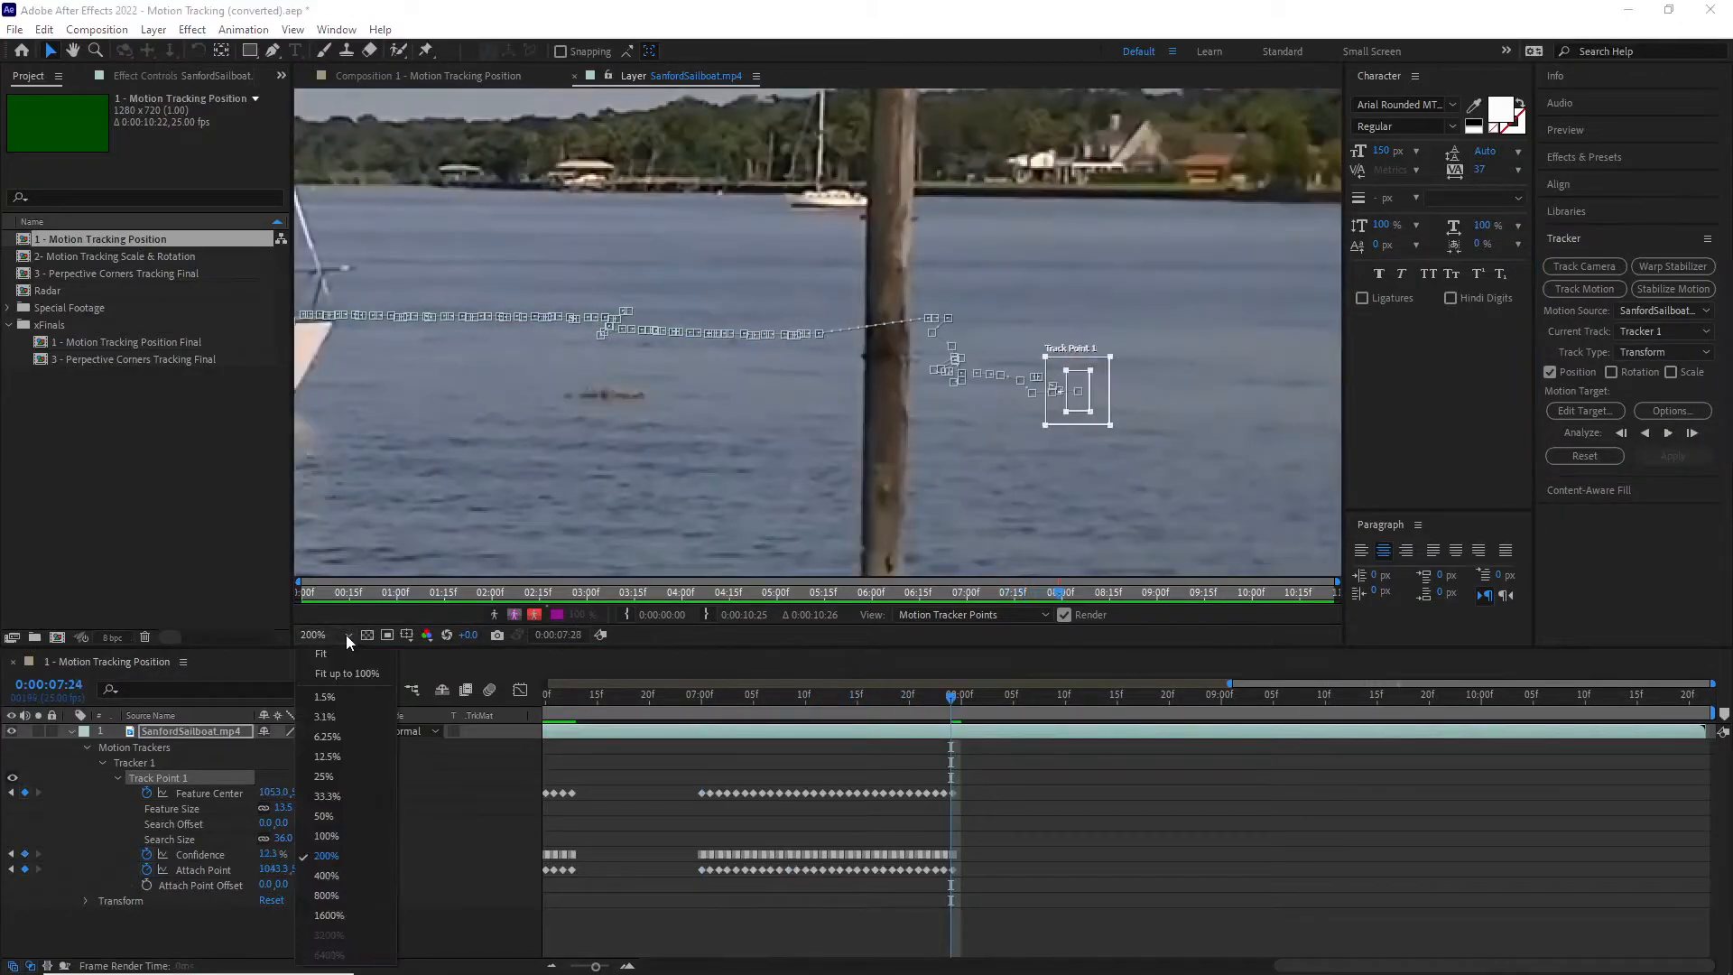
{"action": "left_click", "coordinate": [343, 653]}
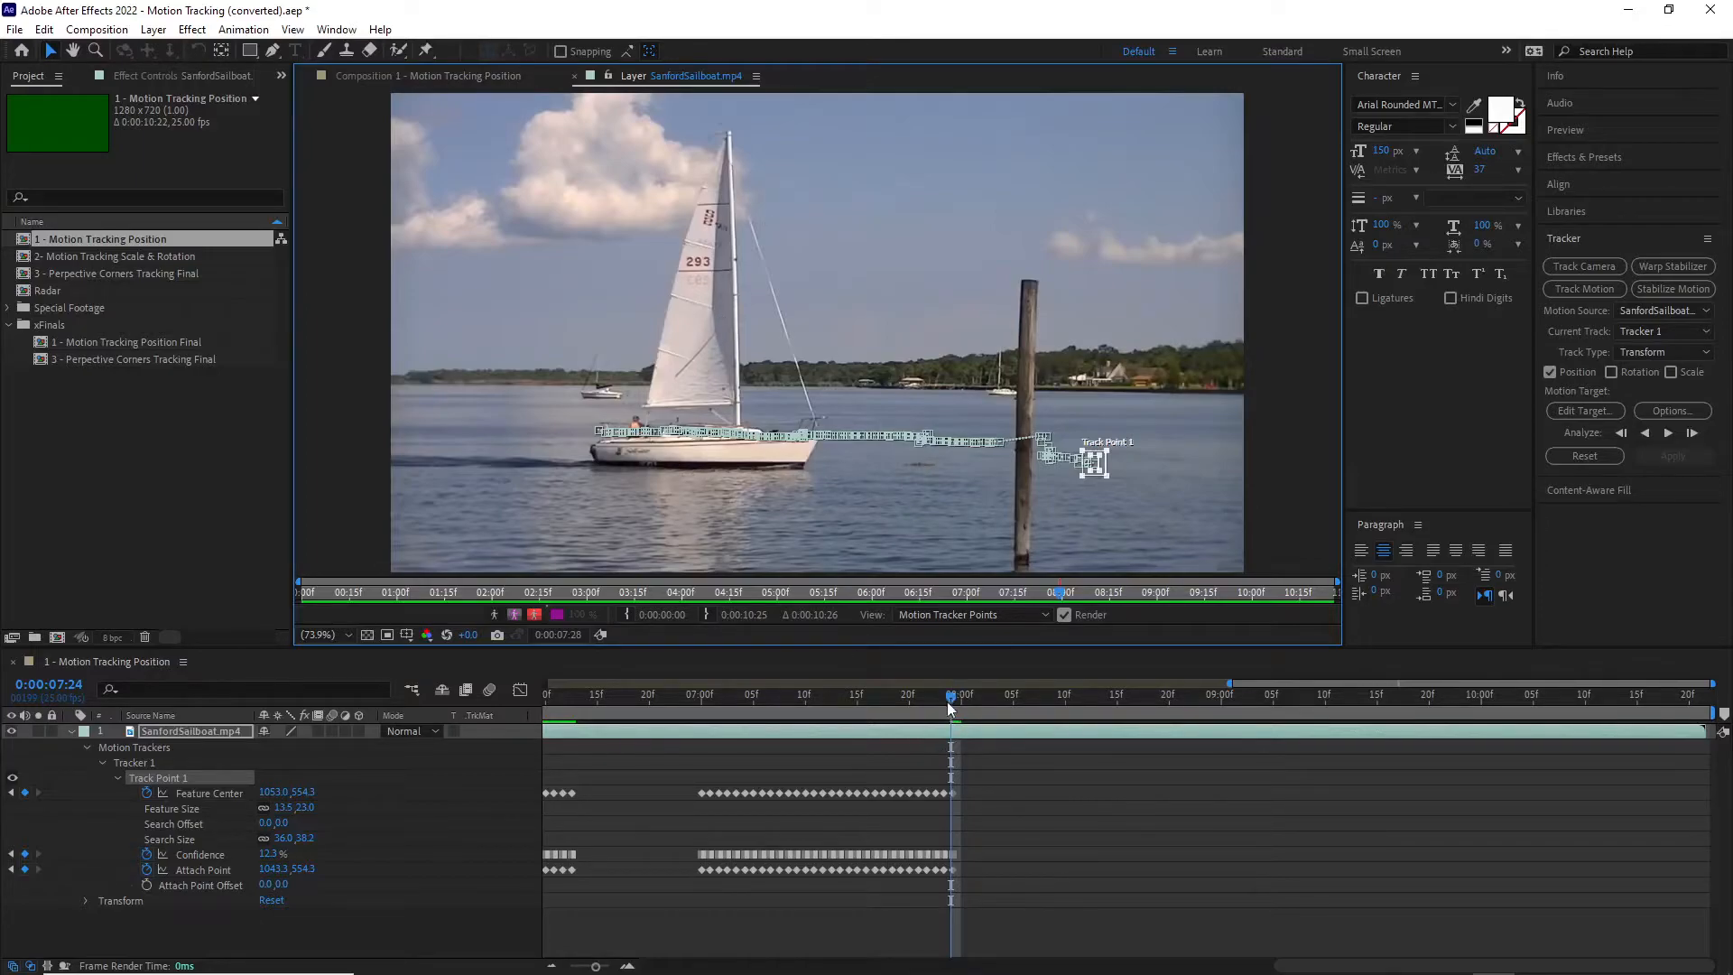
{"action": "left_click_drag", "start_coordinate": [955, 699], "coordinate": [949, 702]}
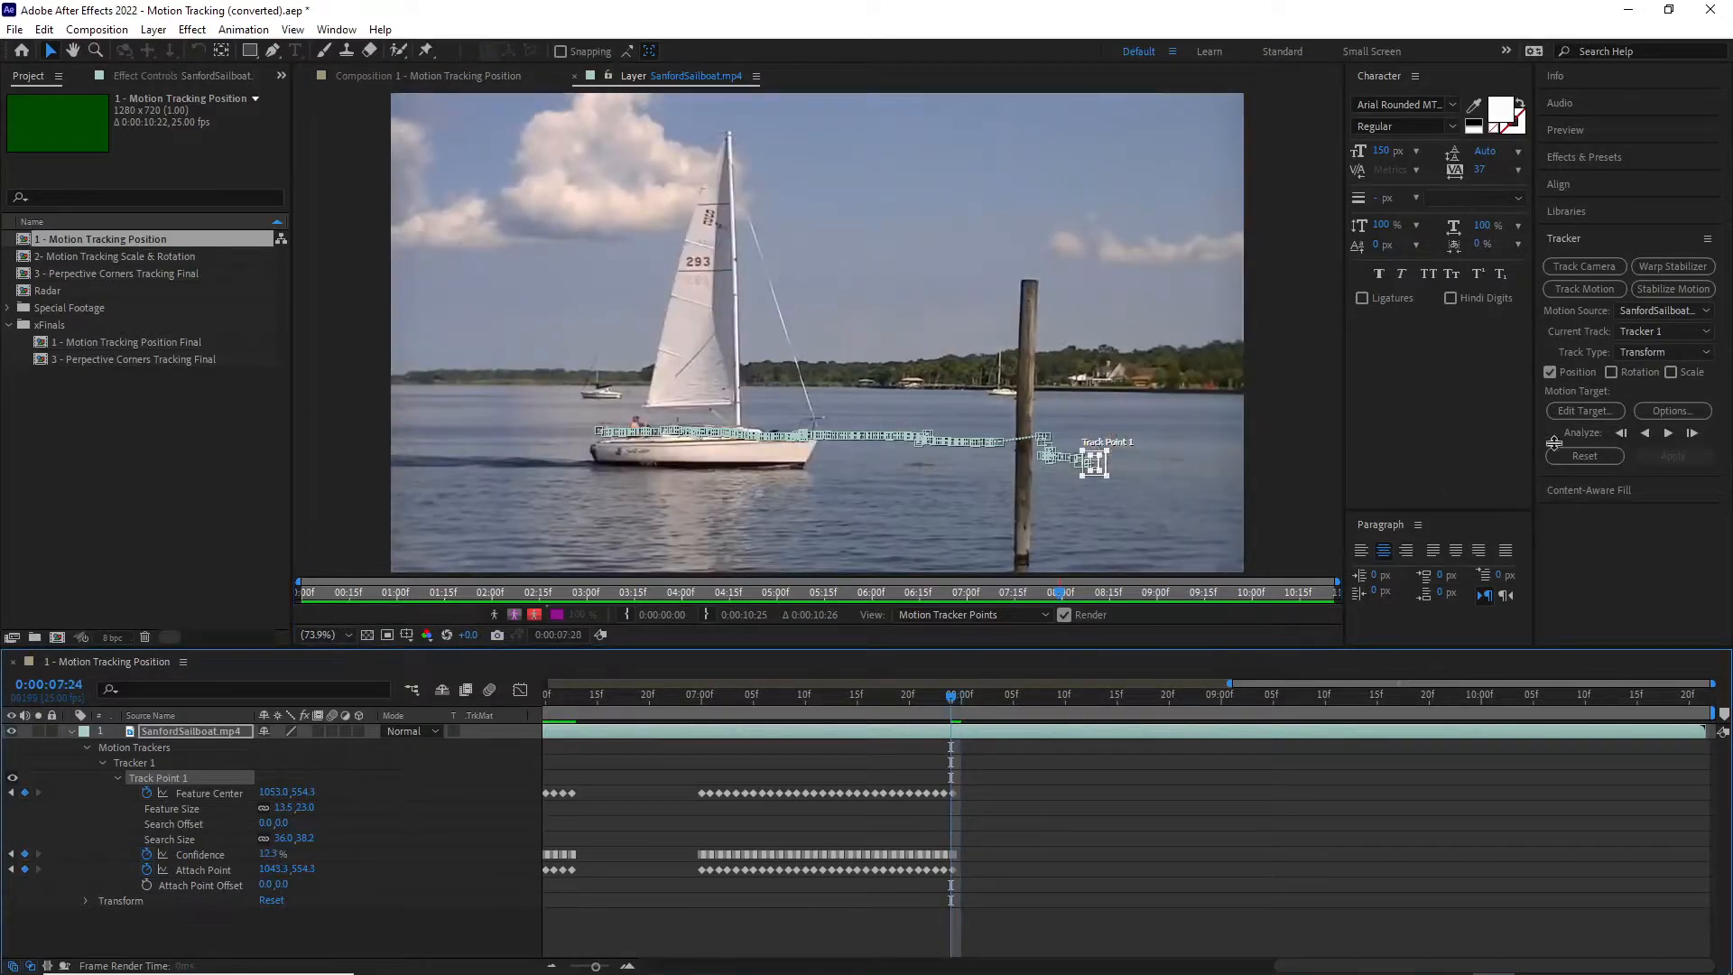
{"action": "left_click", "coordinate": [1668, 432]}
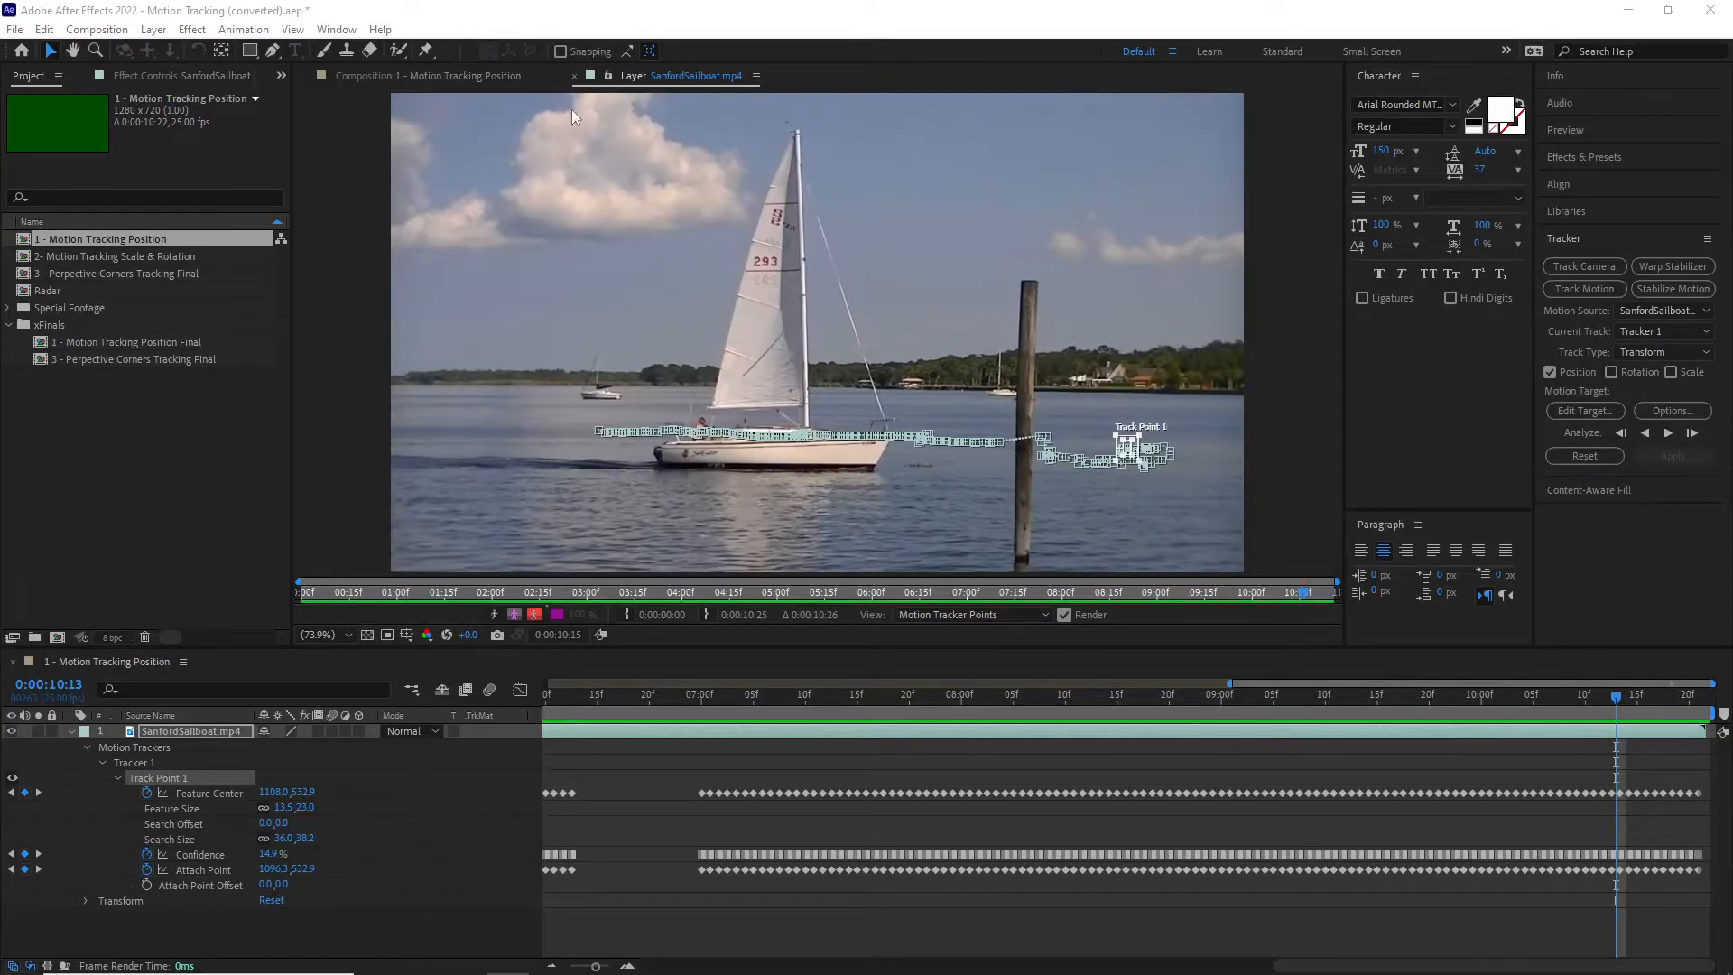
Step: Return to the 1 - Motion Tracking Position composition and set the current time to 0:00:00:07
{"action": "left_click", "coordinate": [449, 77]}
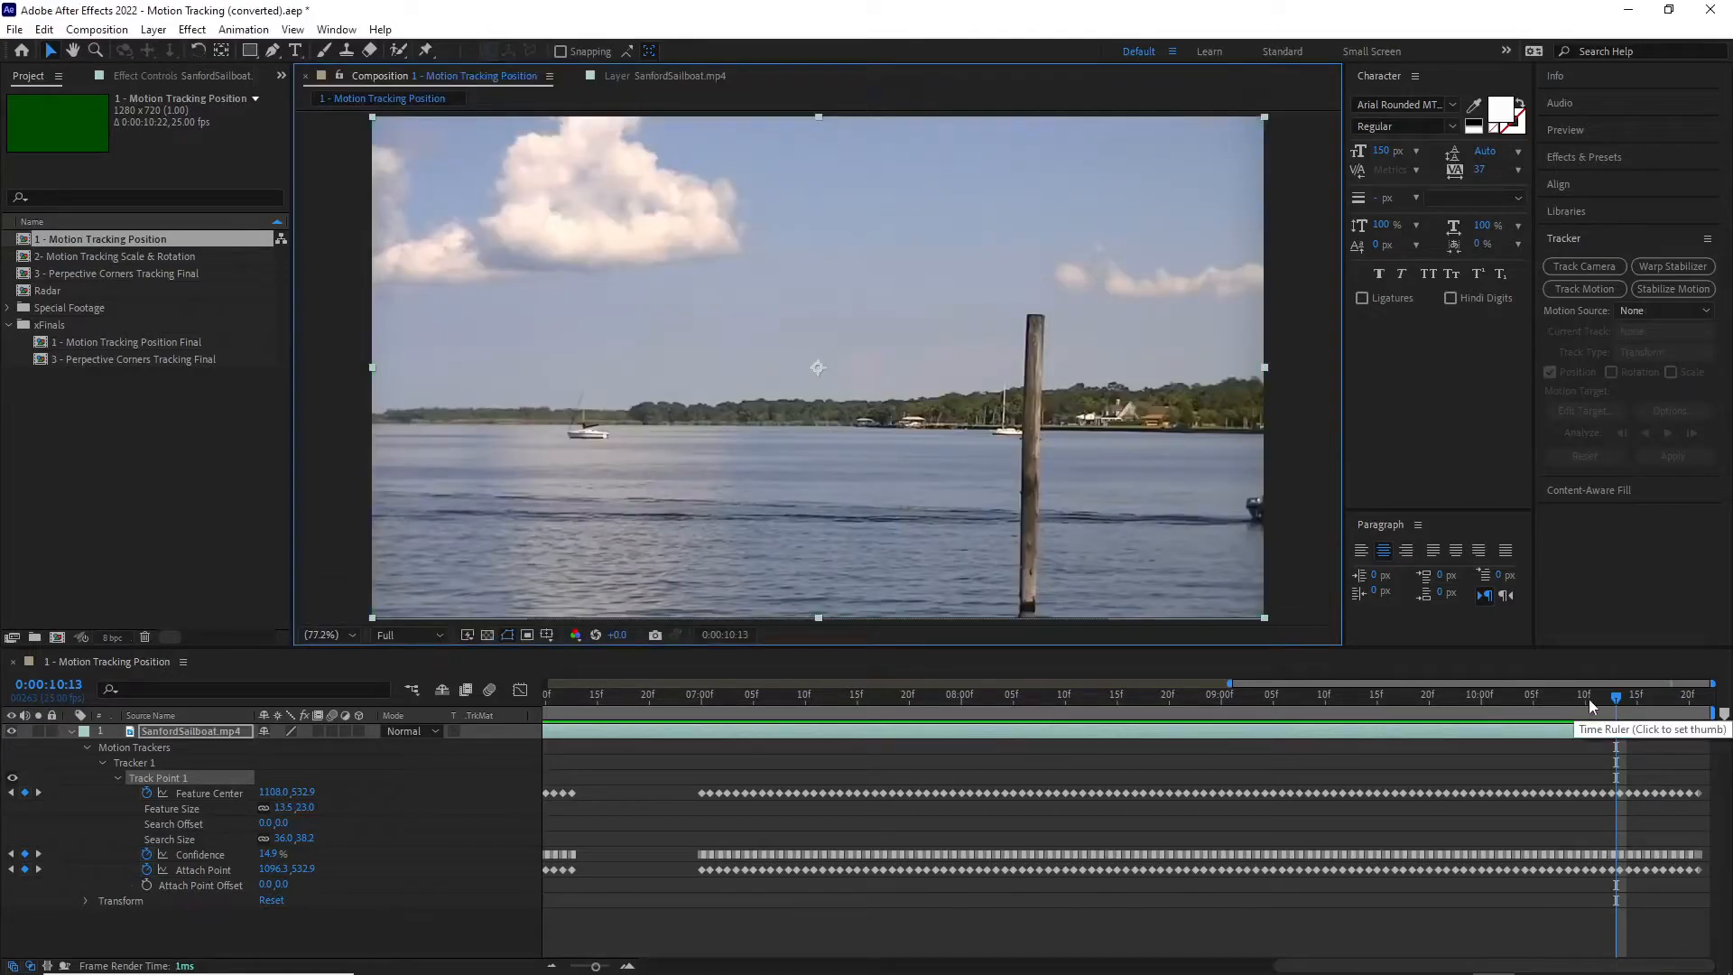
{"action": "left_click_drag", "start_coordinate": [1615, 698], "coordinate": [351, 686]}
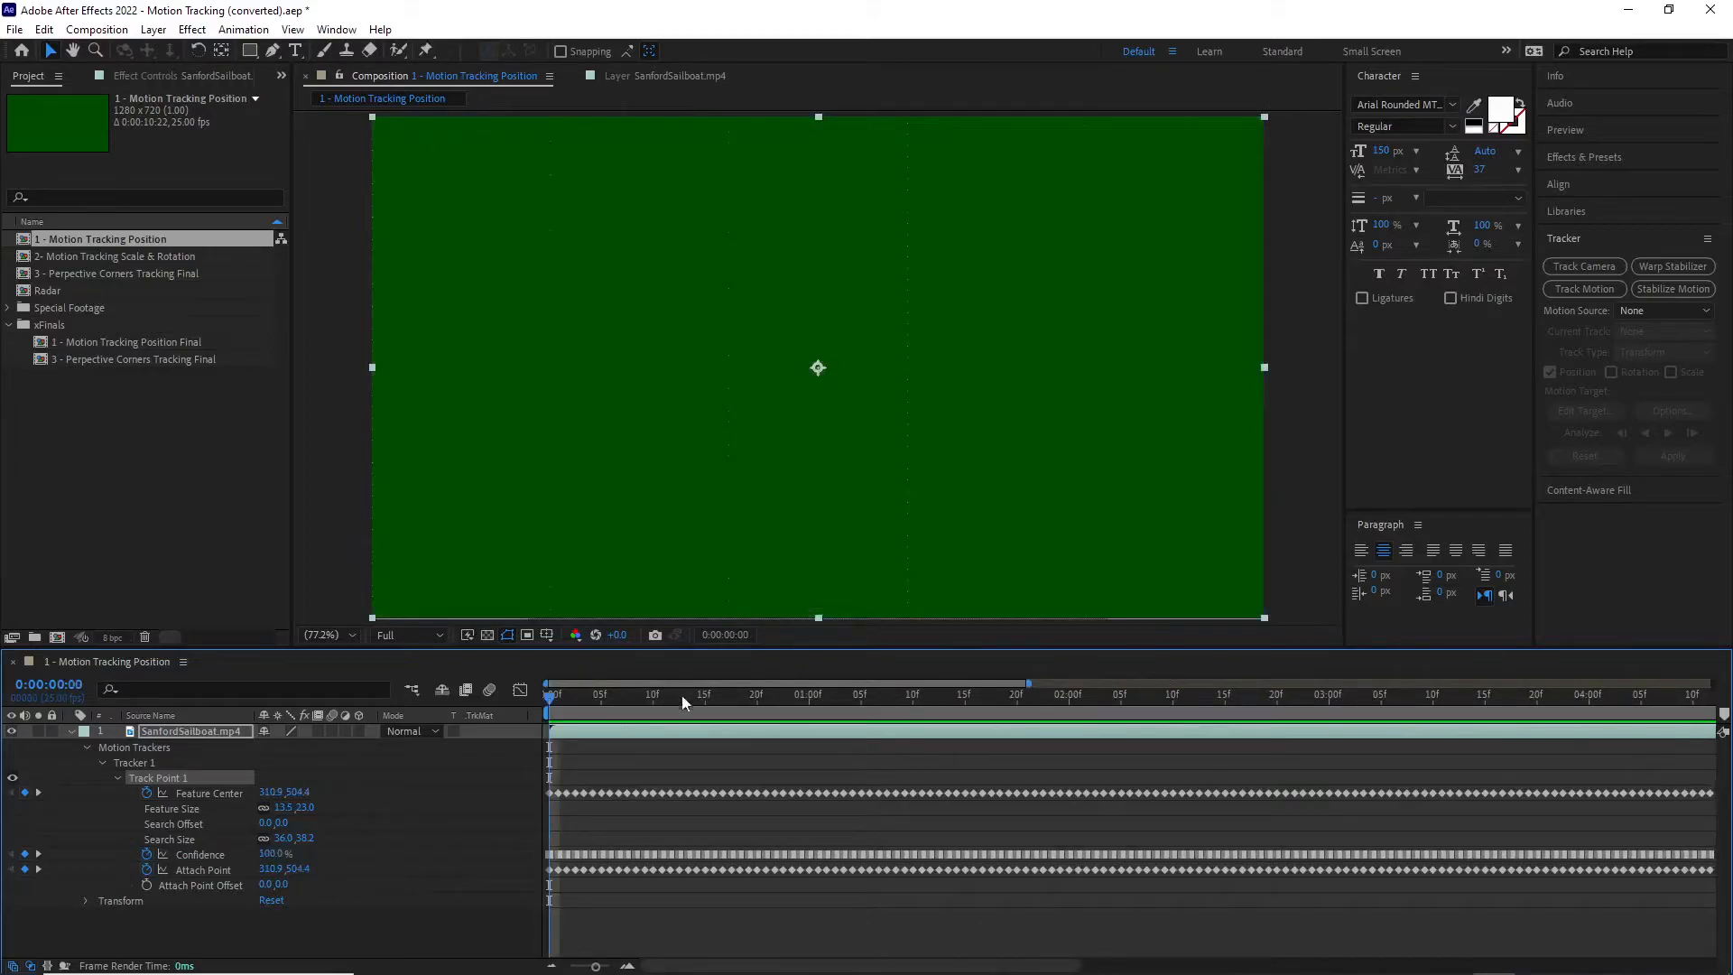
{"action": "left_click", "coordinate": [569, 699]}
{"action": "left_click_drag", "start_coordinate": [569, 698], "coordinate": [621, 701]}
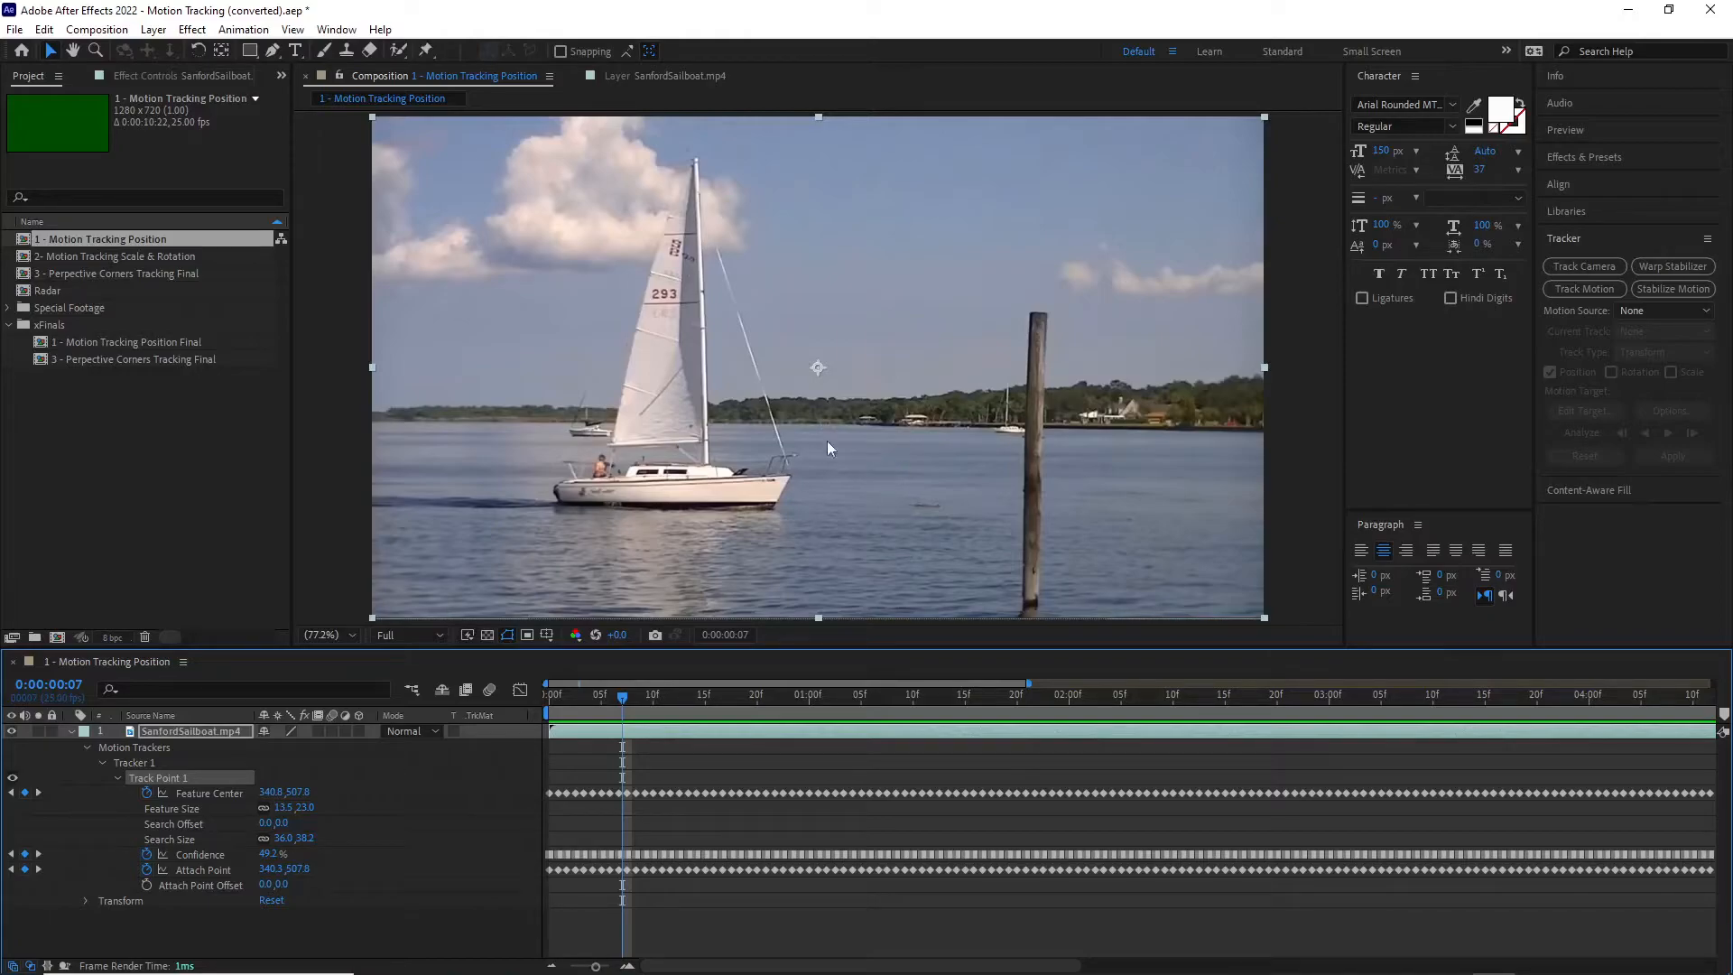
Step: With no layer selected, draw a small orange circle on a new shape layer near the horizon behind the sailboat's stern
{"action": "left_click", "coordinate": [273, 51]}
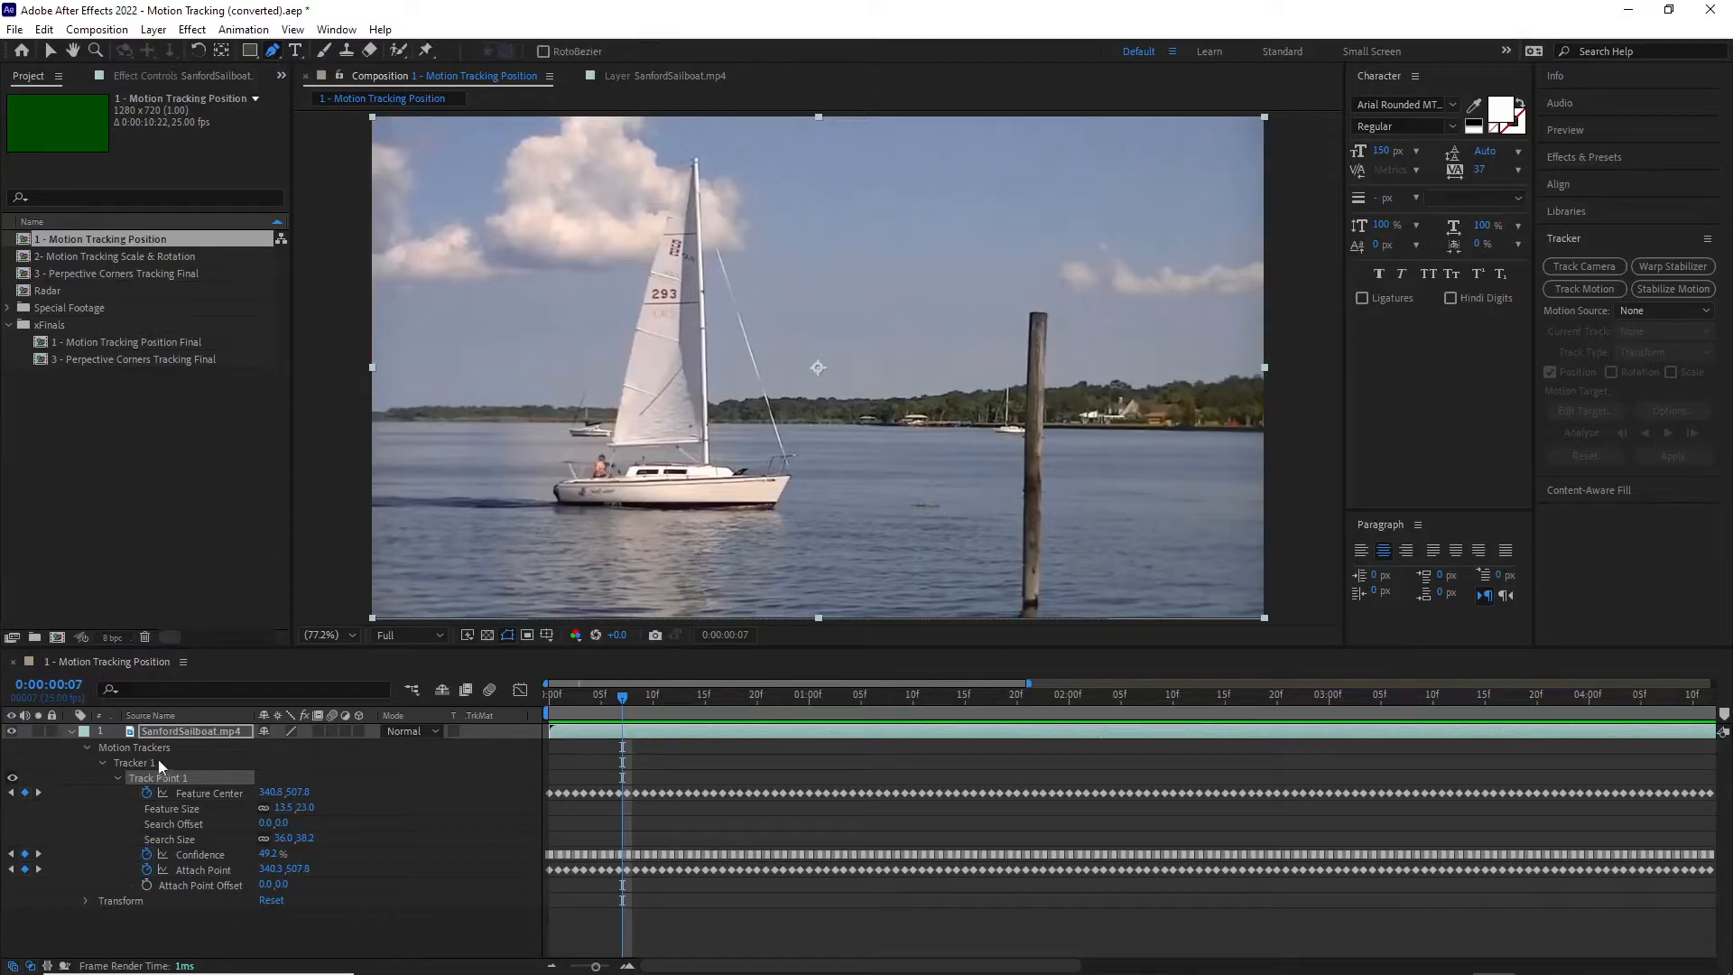
{"action": "left_click", "coordinate": [171, 730]}
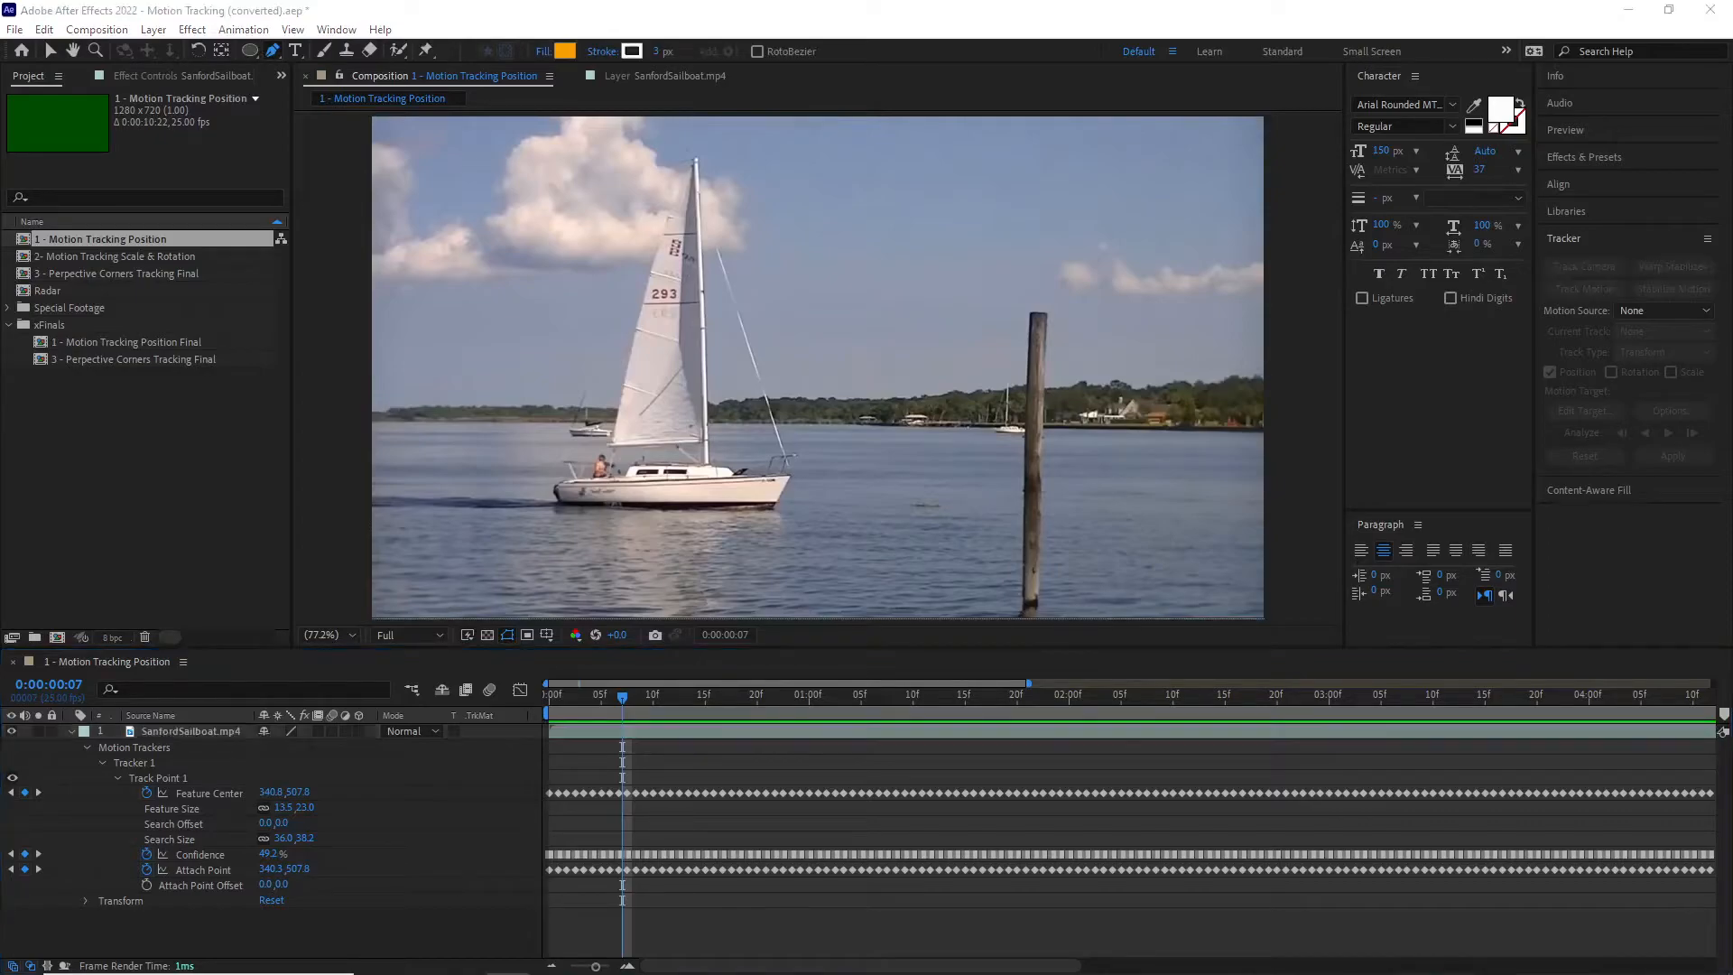
{"action": "left_click", "coordinate": [177, 729]}
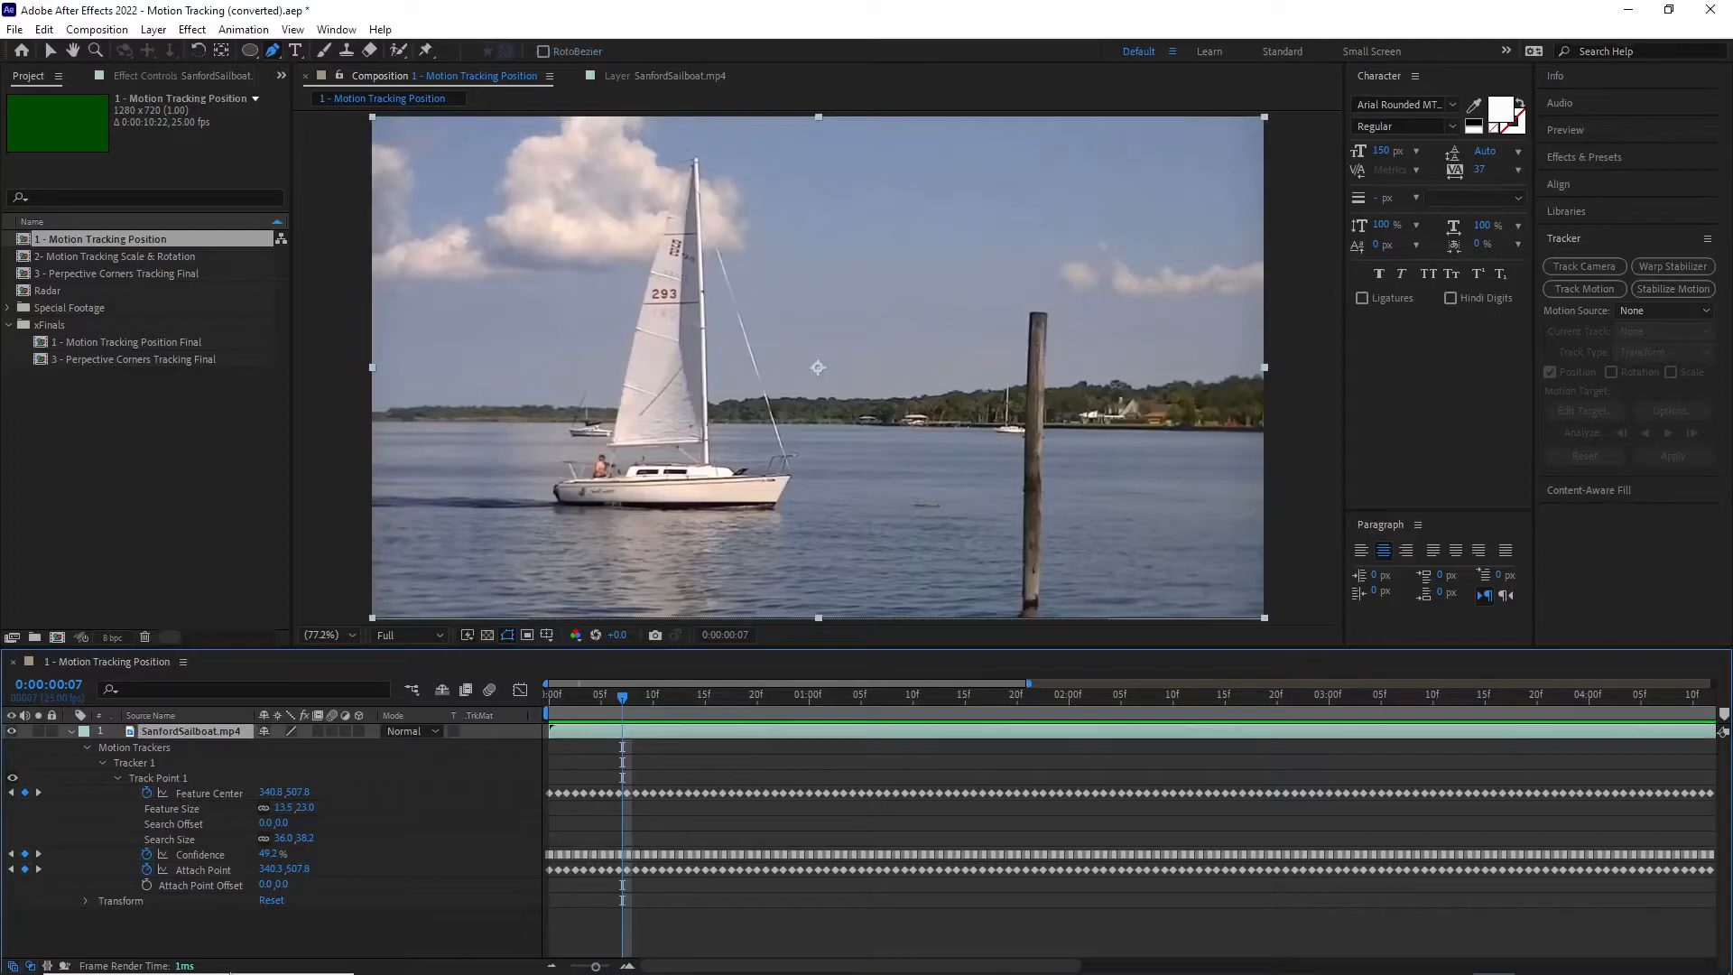
{"action": "left_click", "coordinate": [228, 945]}
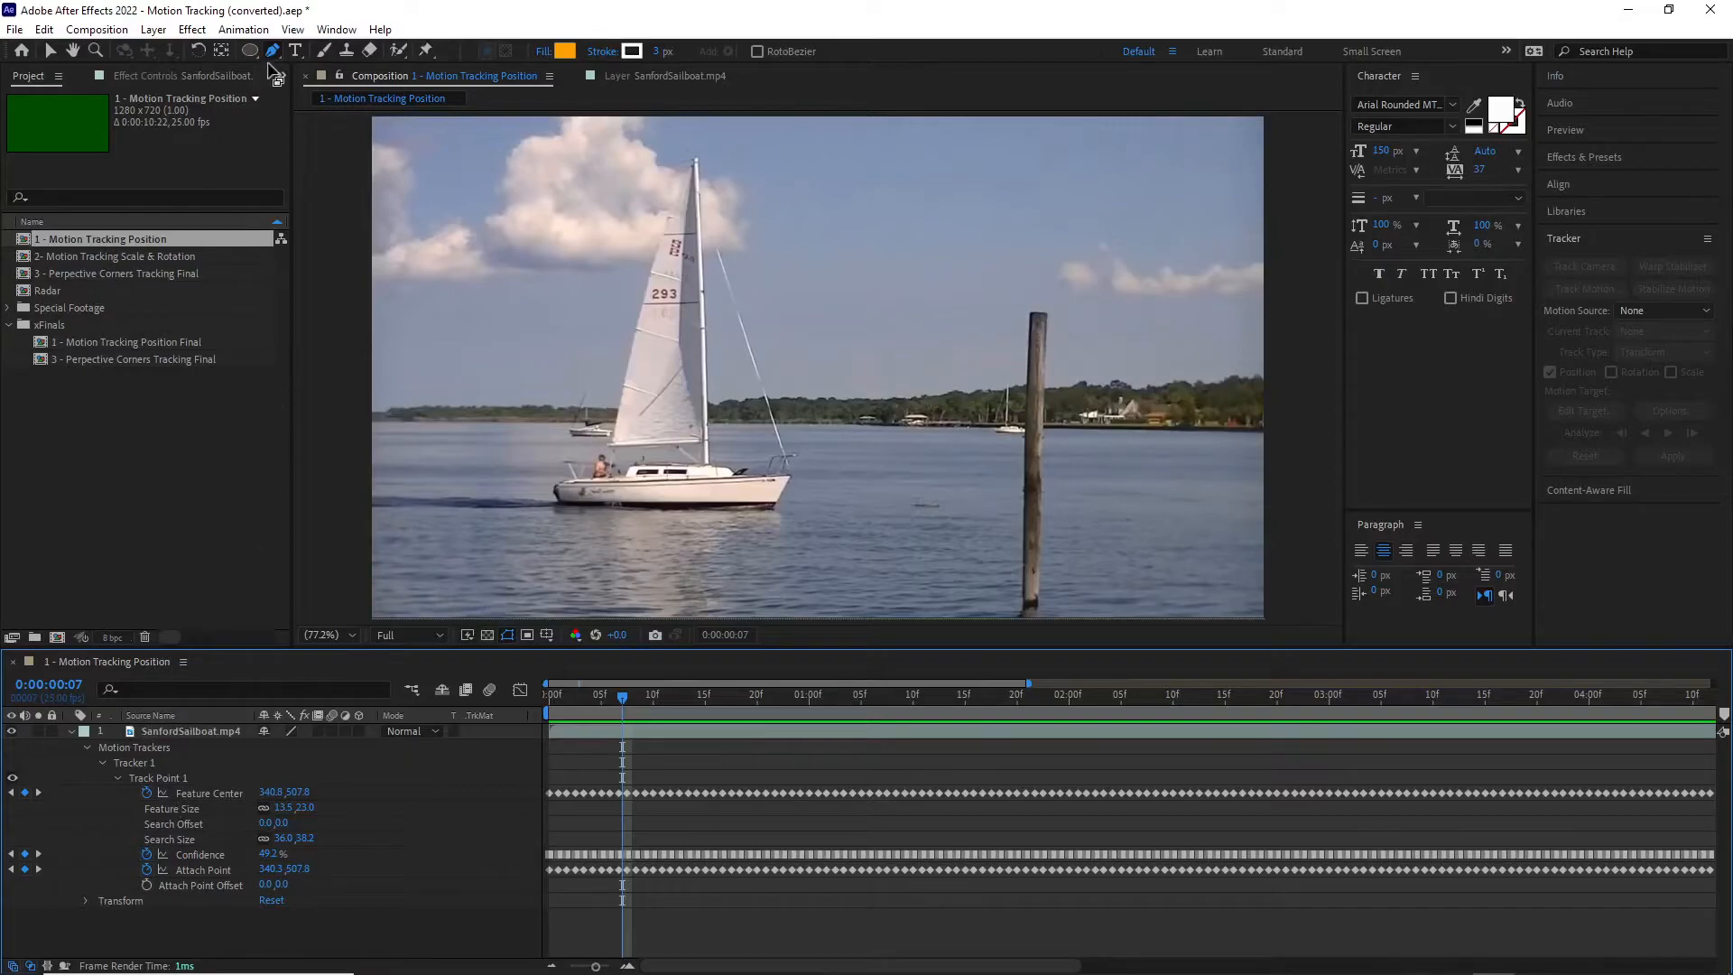
{"action": "left_click", "coordinate": [251, 52]}
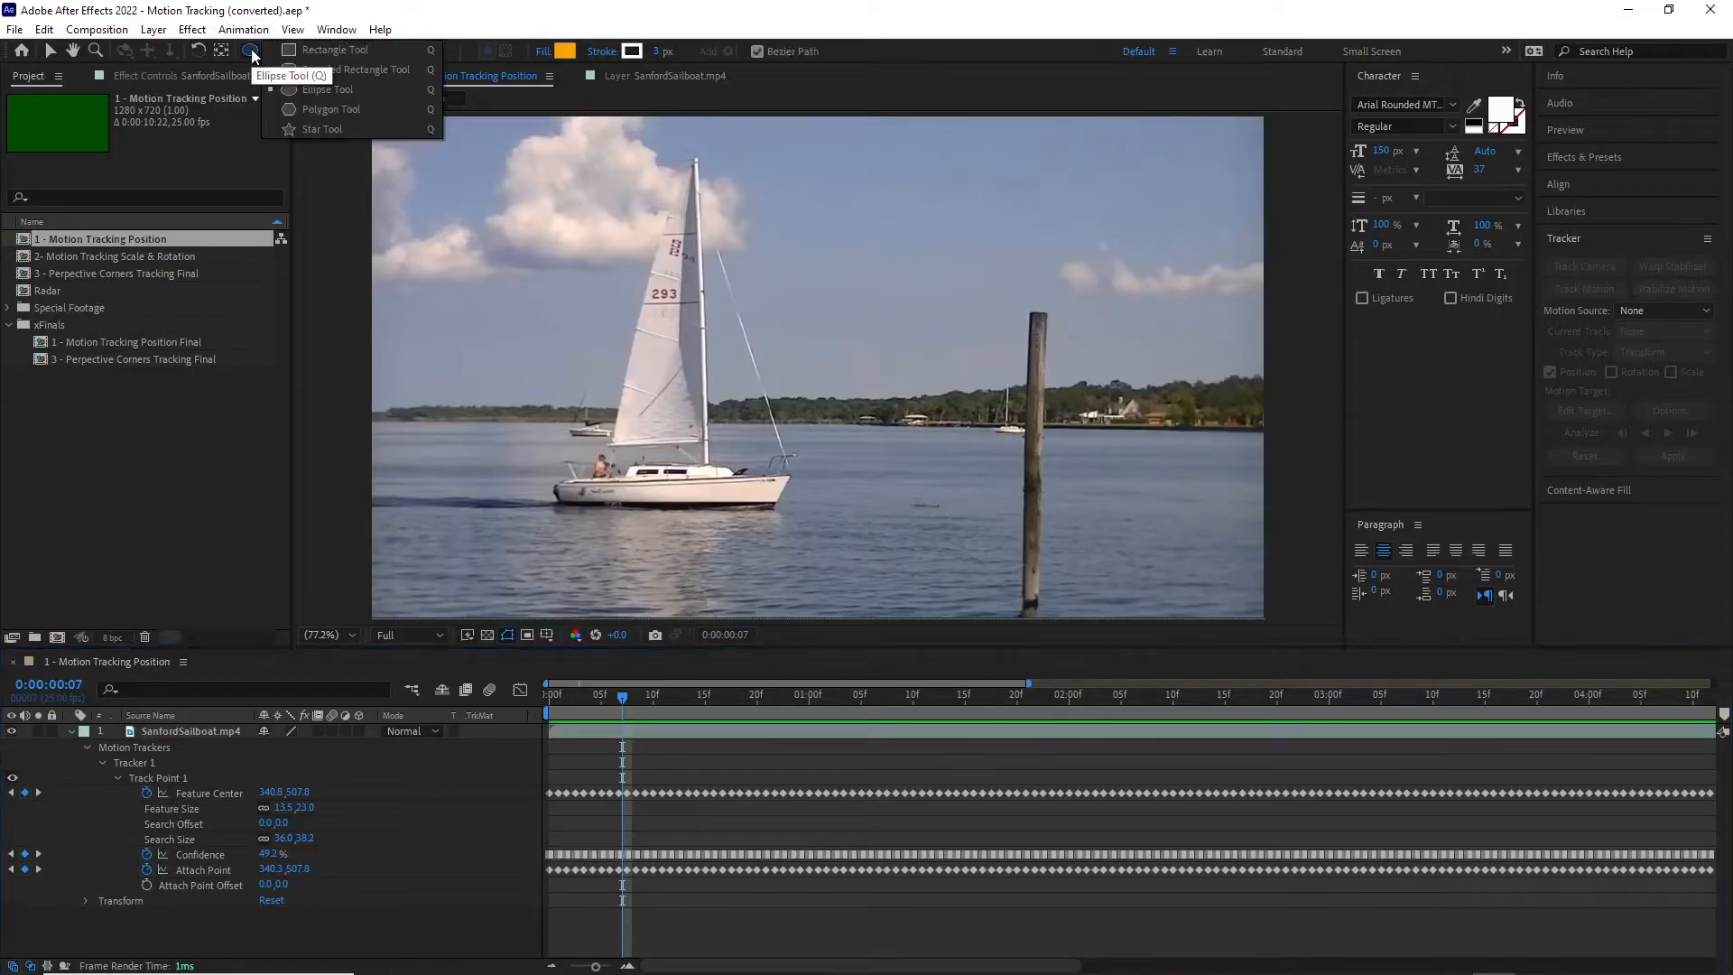
{"action": "left_click", "coordinate": [310, 91]}
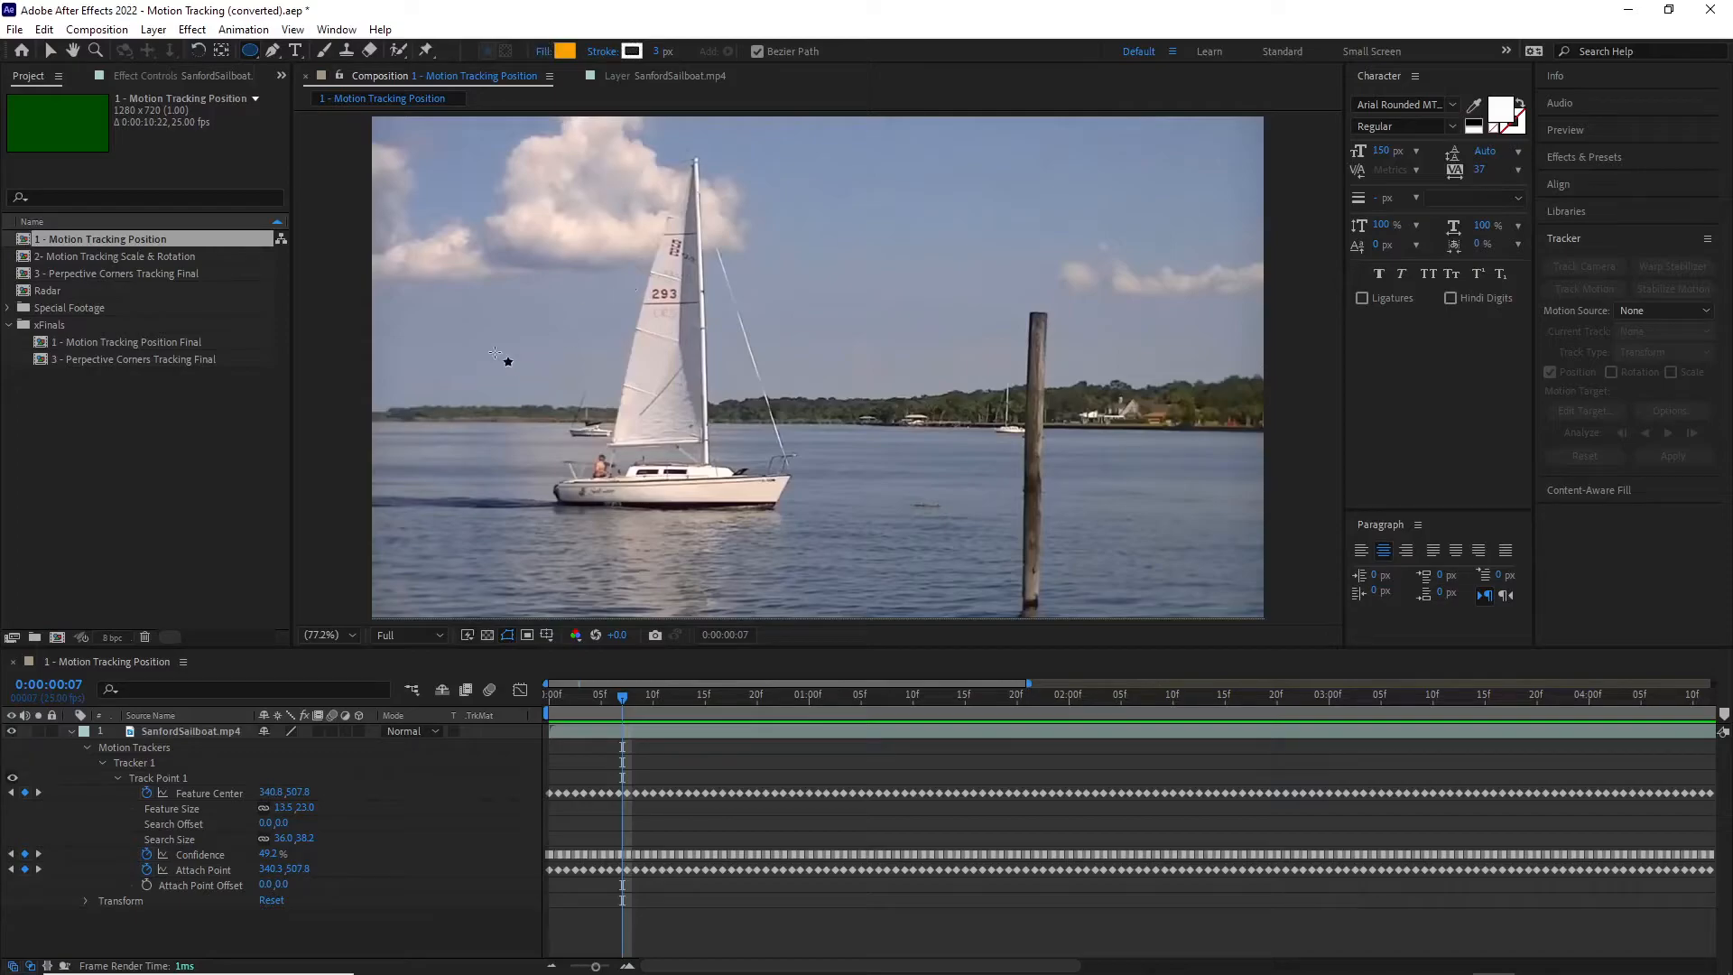
{"action": "left_click_drag", "start_coordinate": [510, 418], "coordinate": [522, 421]}
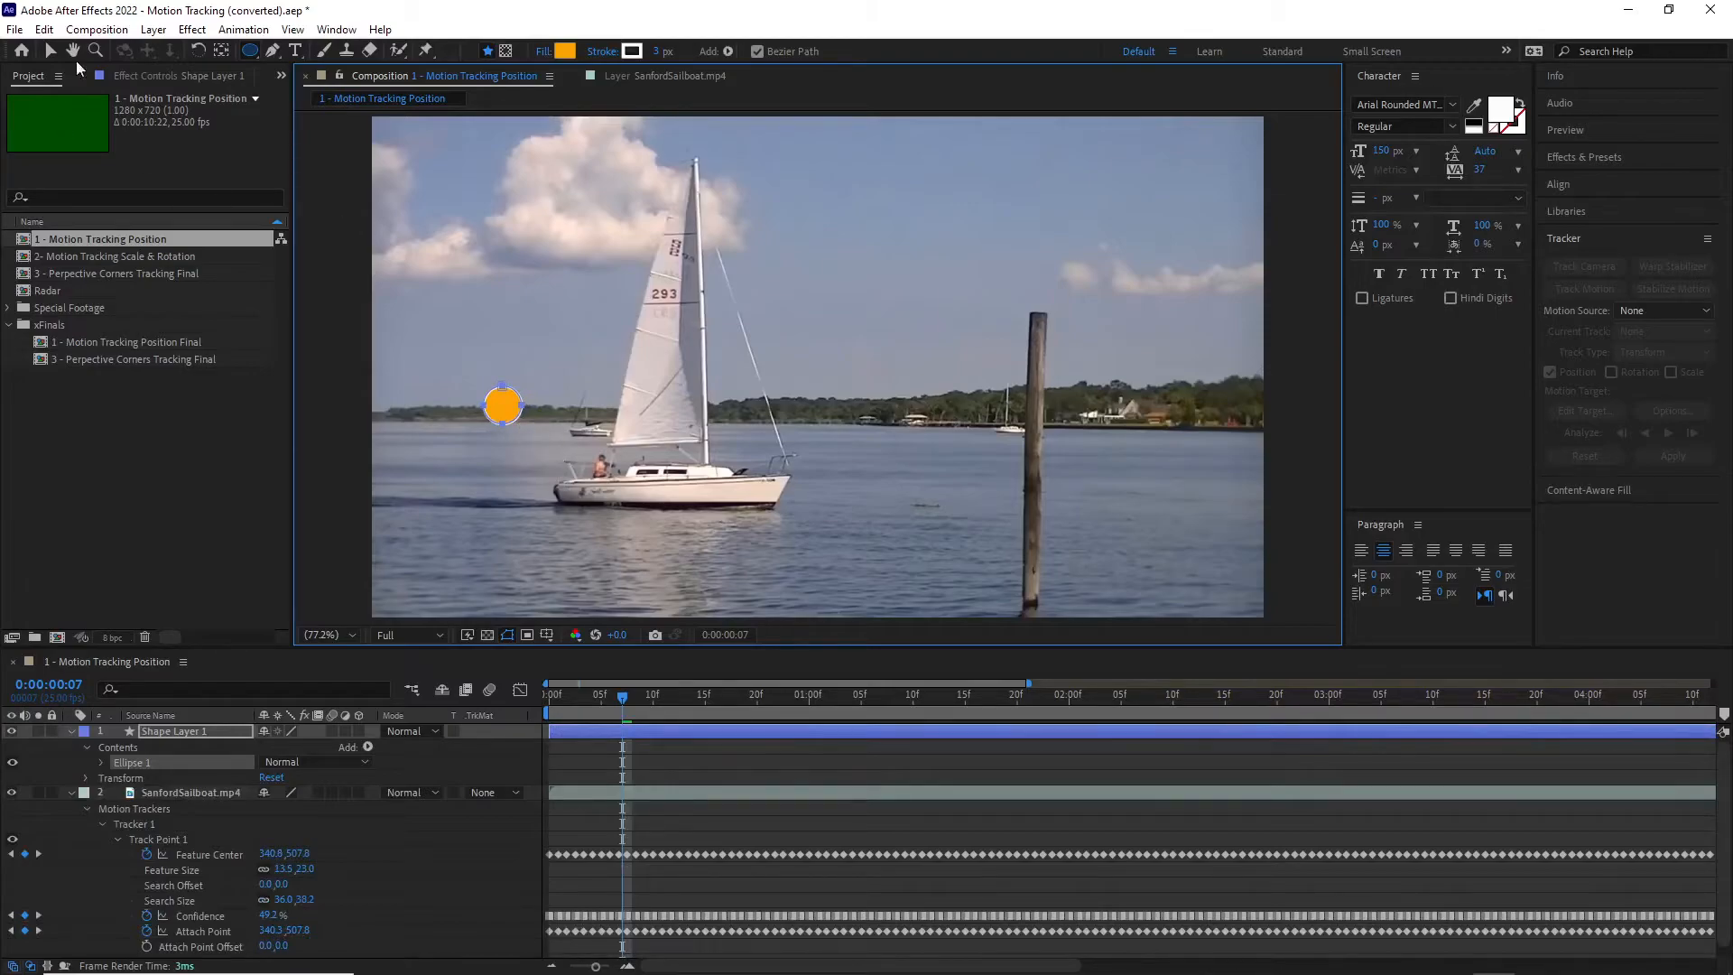
{"action": "left_click", "coordinate": [49, 51]}
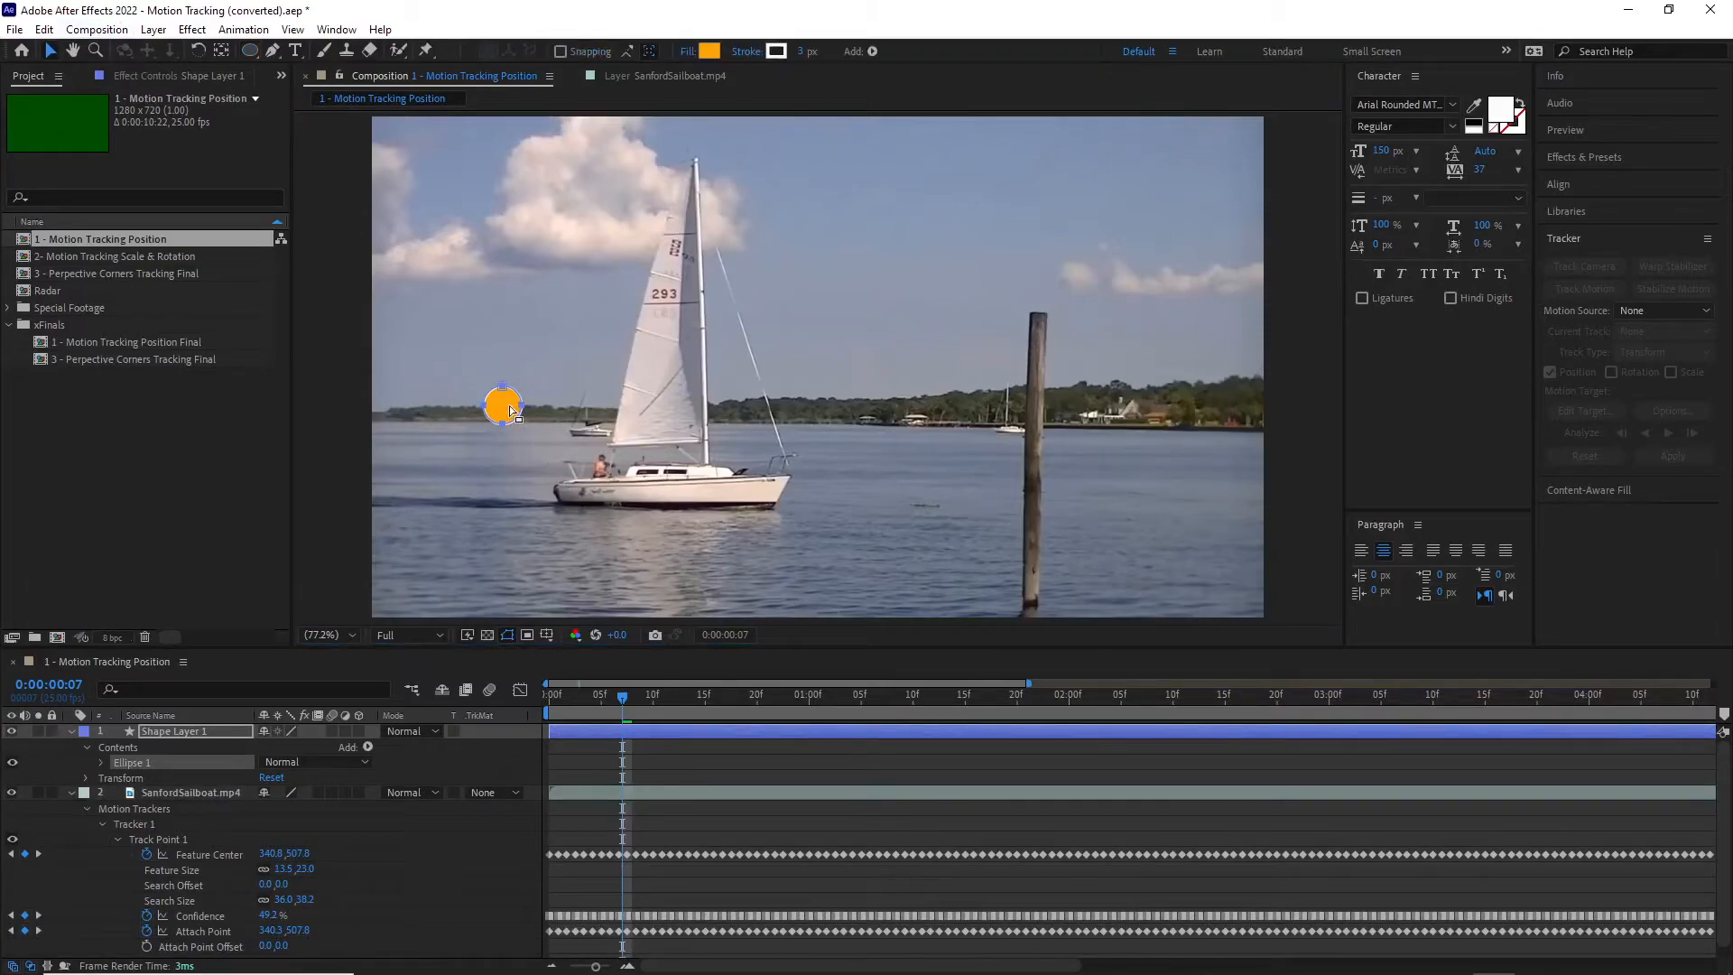
Step: Set Shape Layer 1 as the motion target of the sailboat's Tracker 1 and apply the tracking in X and Y
{"action": "left_click", "coordinate": [655, 77]}
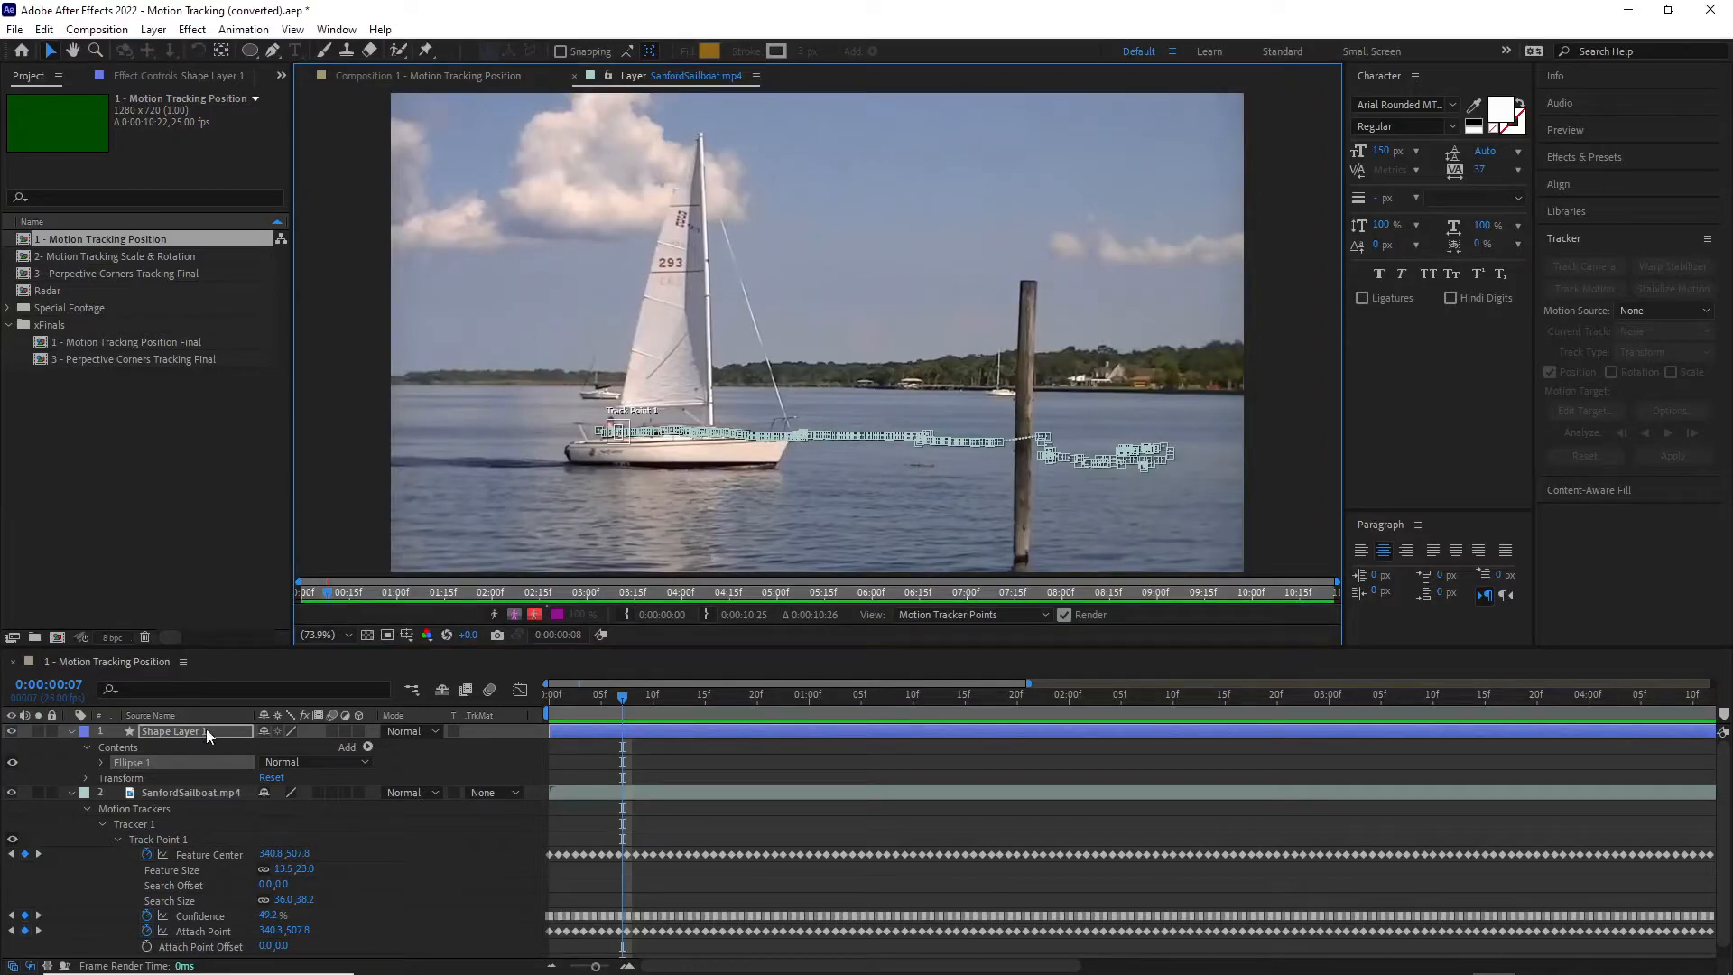
{"action": "left_click", "coordinate": [197, 794]}
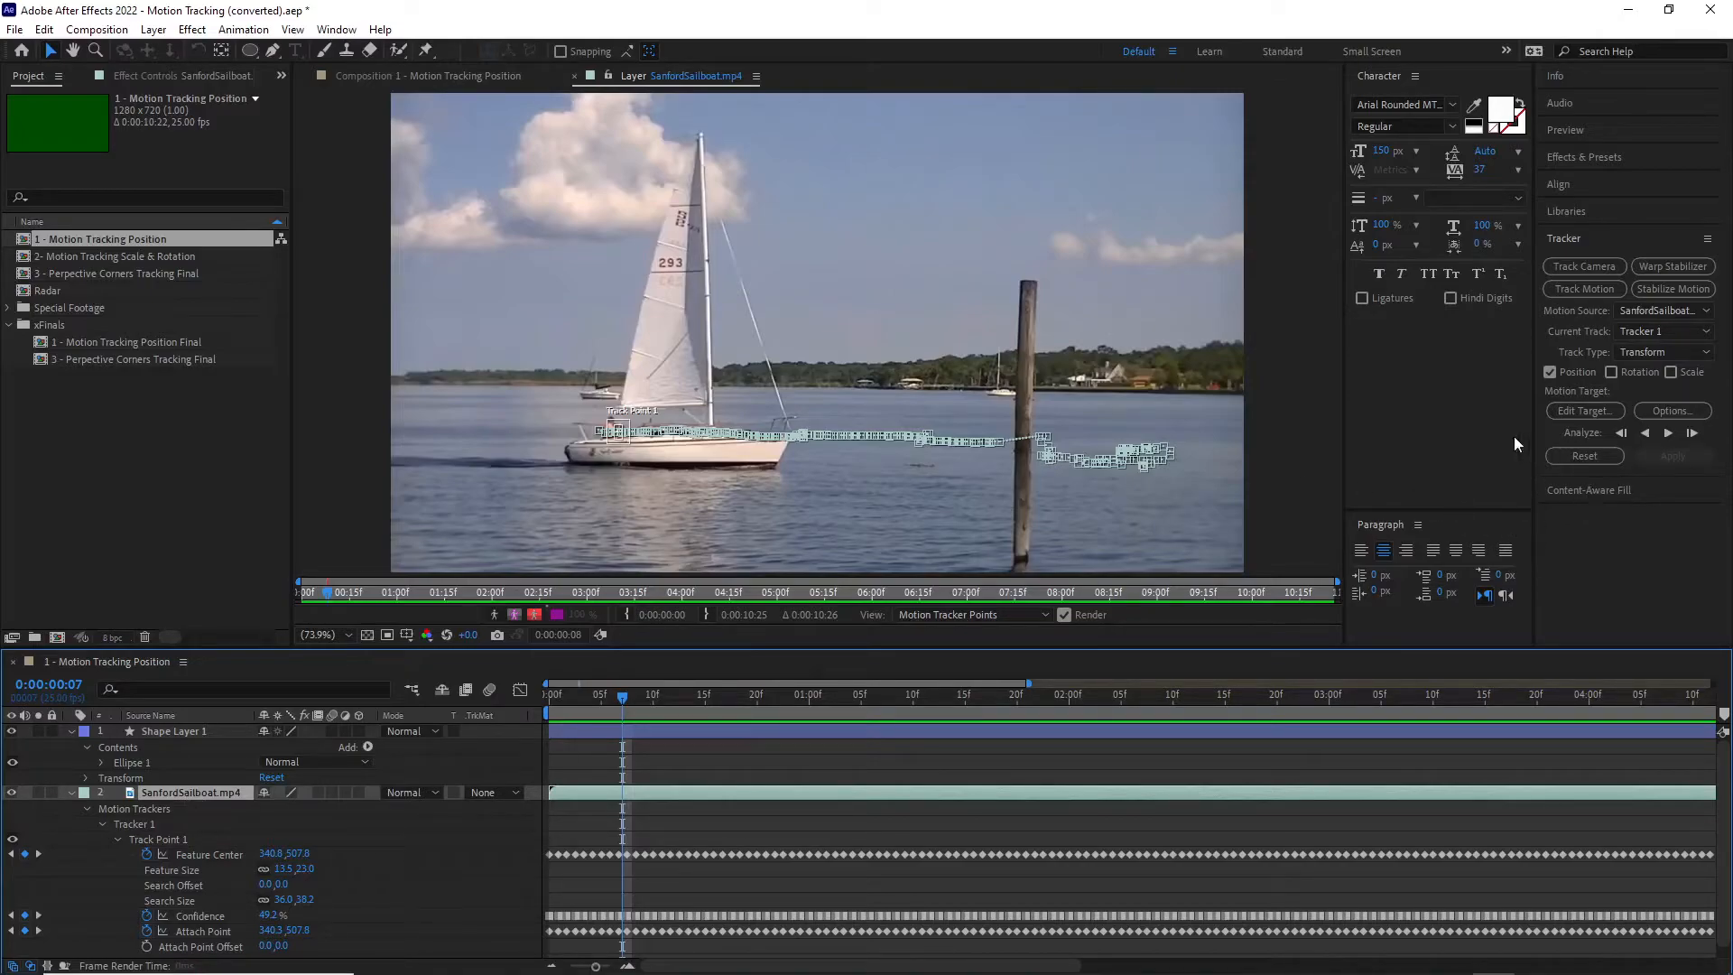
{"action": "left_click", "coordinate": [1584, 411]}
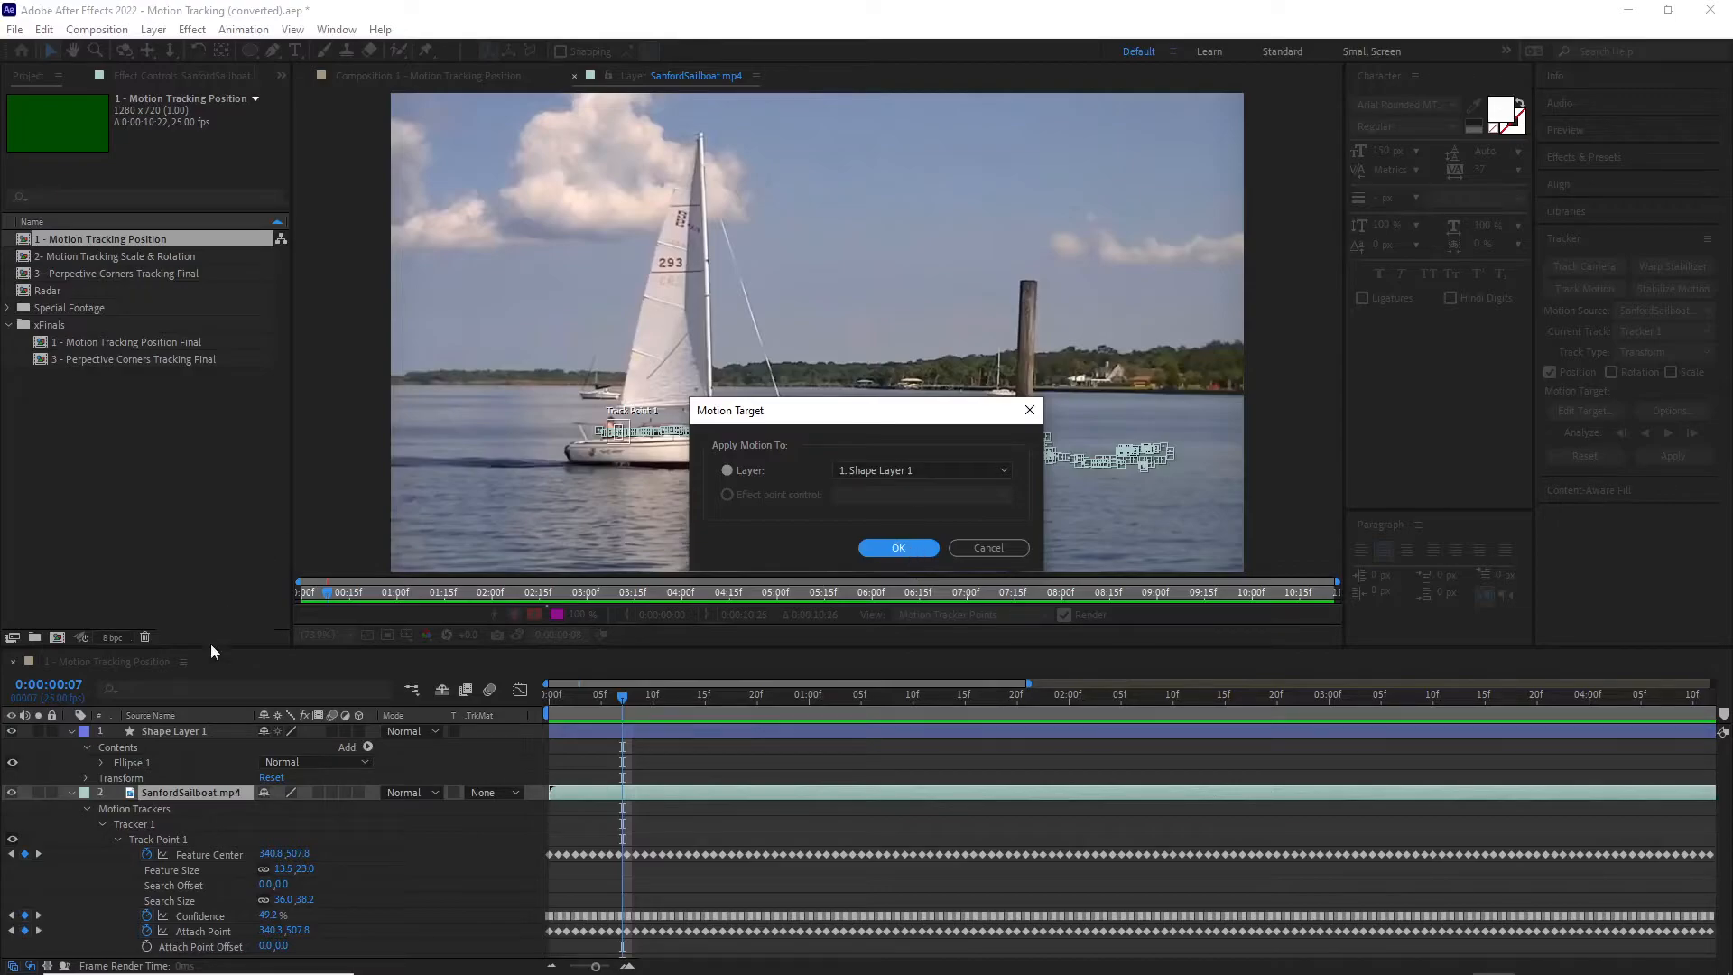
{"action": "left_click", "coordinate": [897, 549]}
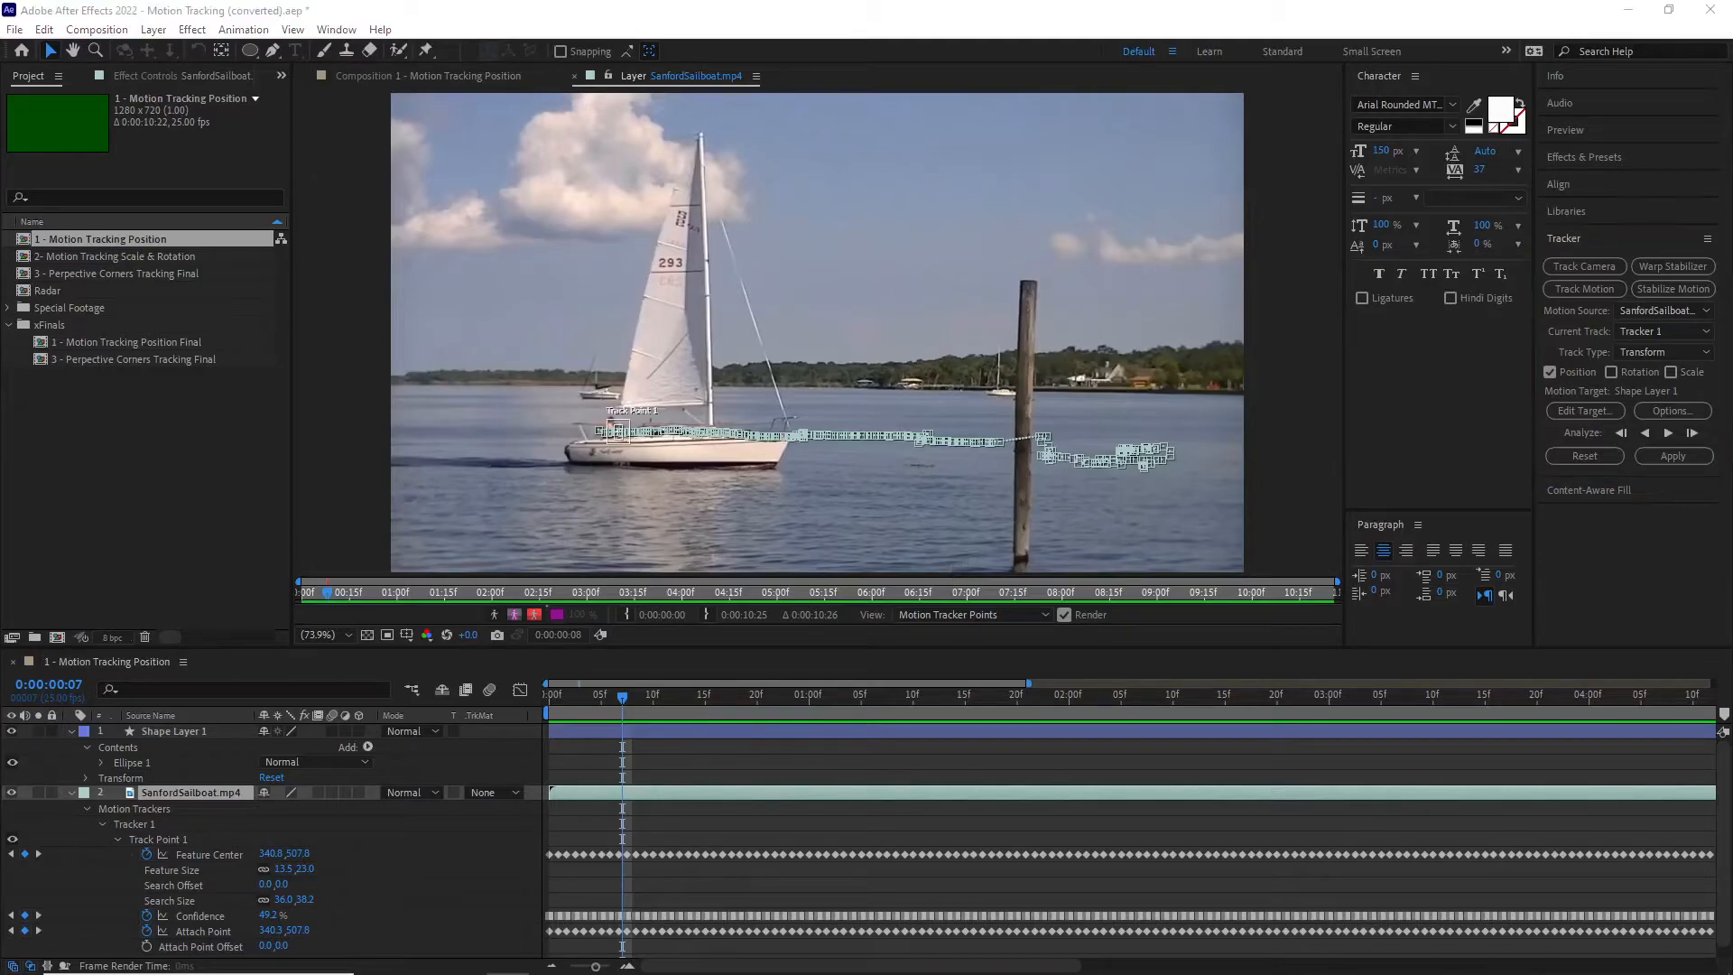
{"action": "left_click", "coordinate": [1674, 455]}
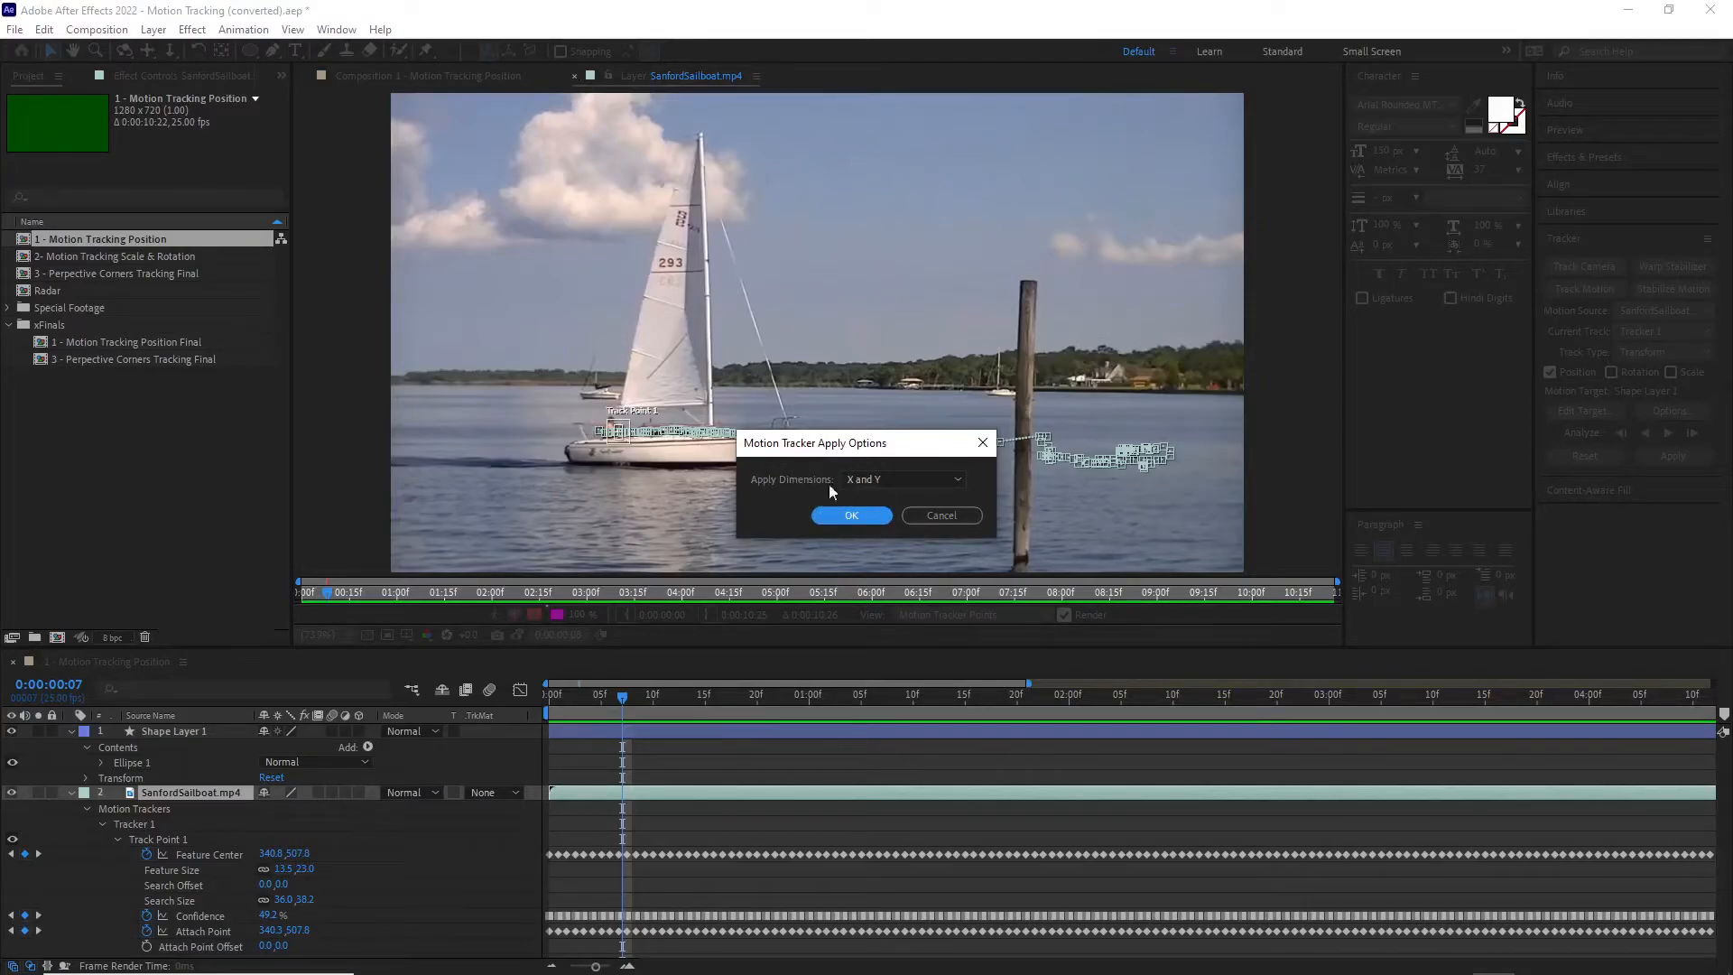
{"action": "left_click", "coordinate": [847, 519]}
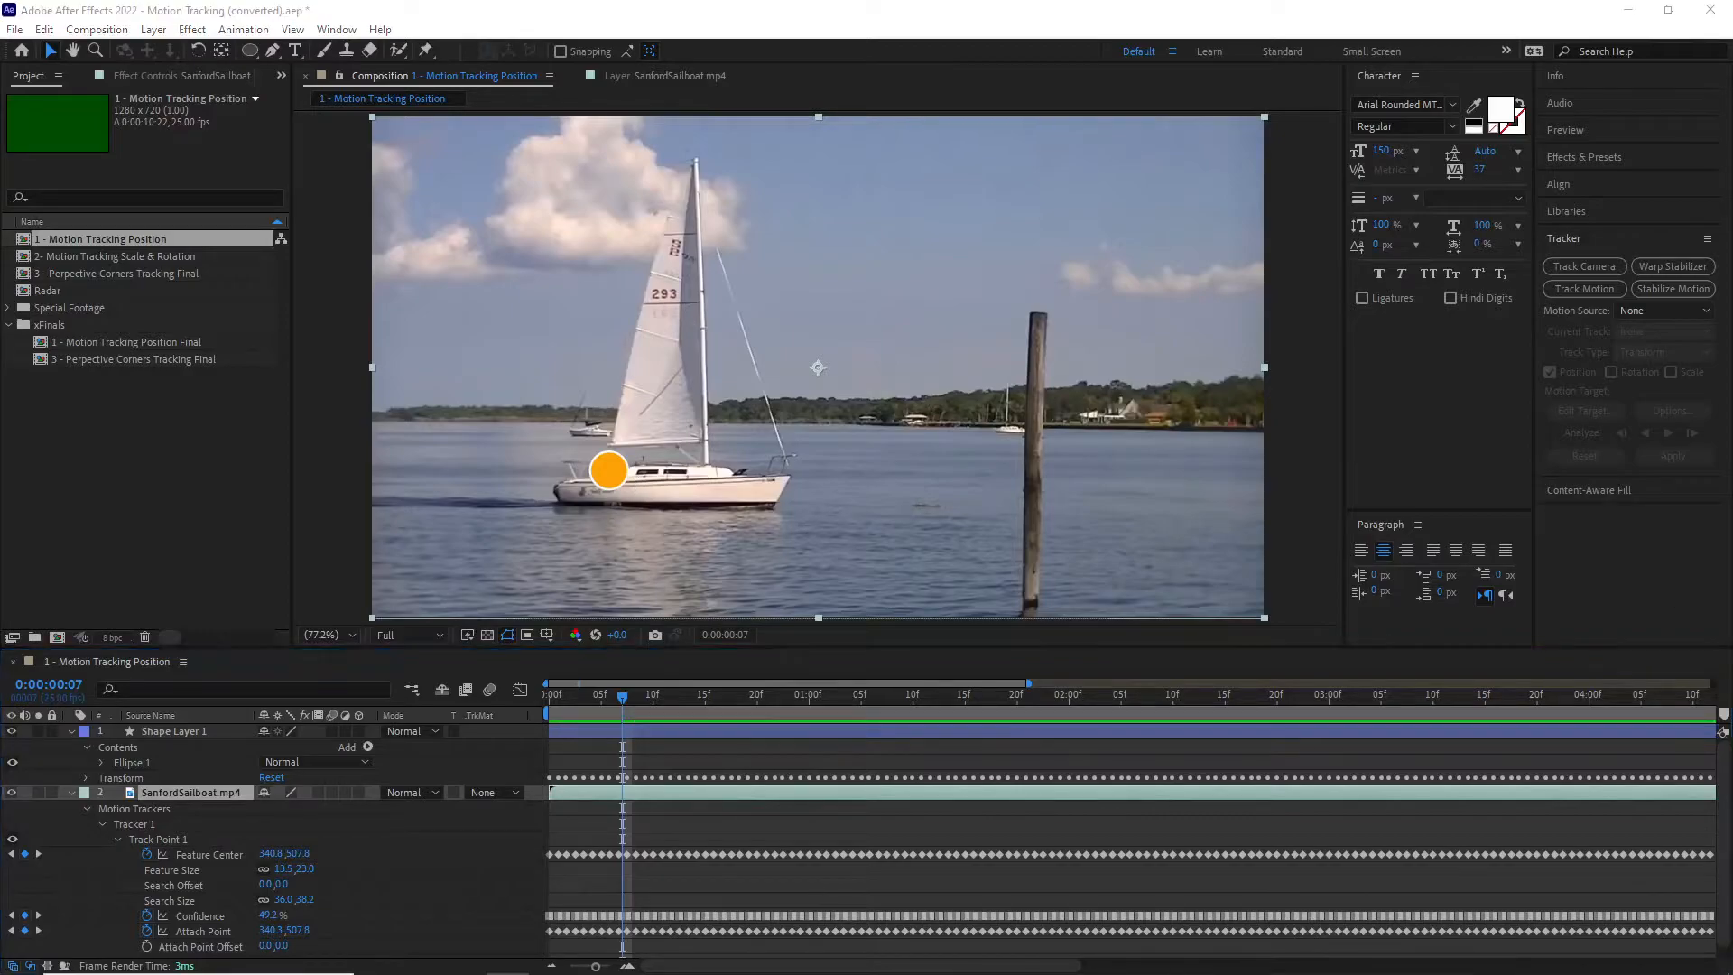
Step: Collapse the properties of both layers and reveal only the Position keyframes of Shape Layer 1
{"action": "left_click", "coordinate": [70, 731]}
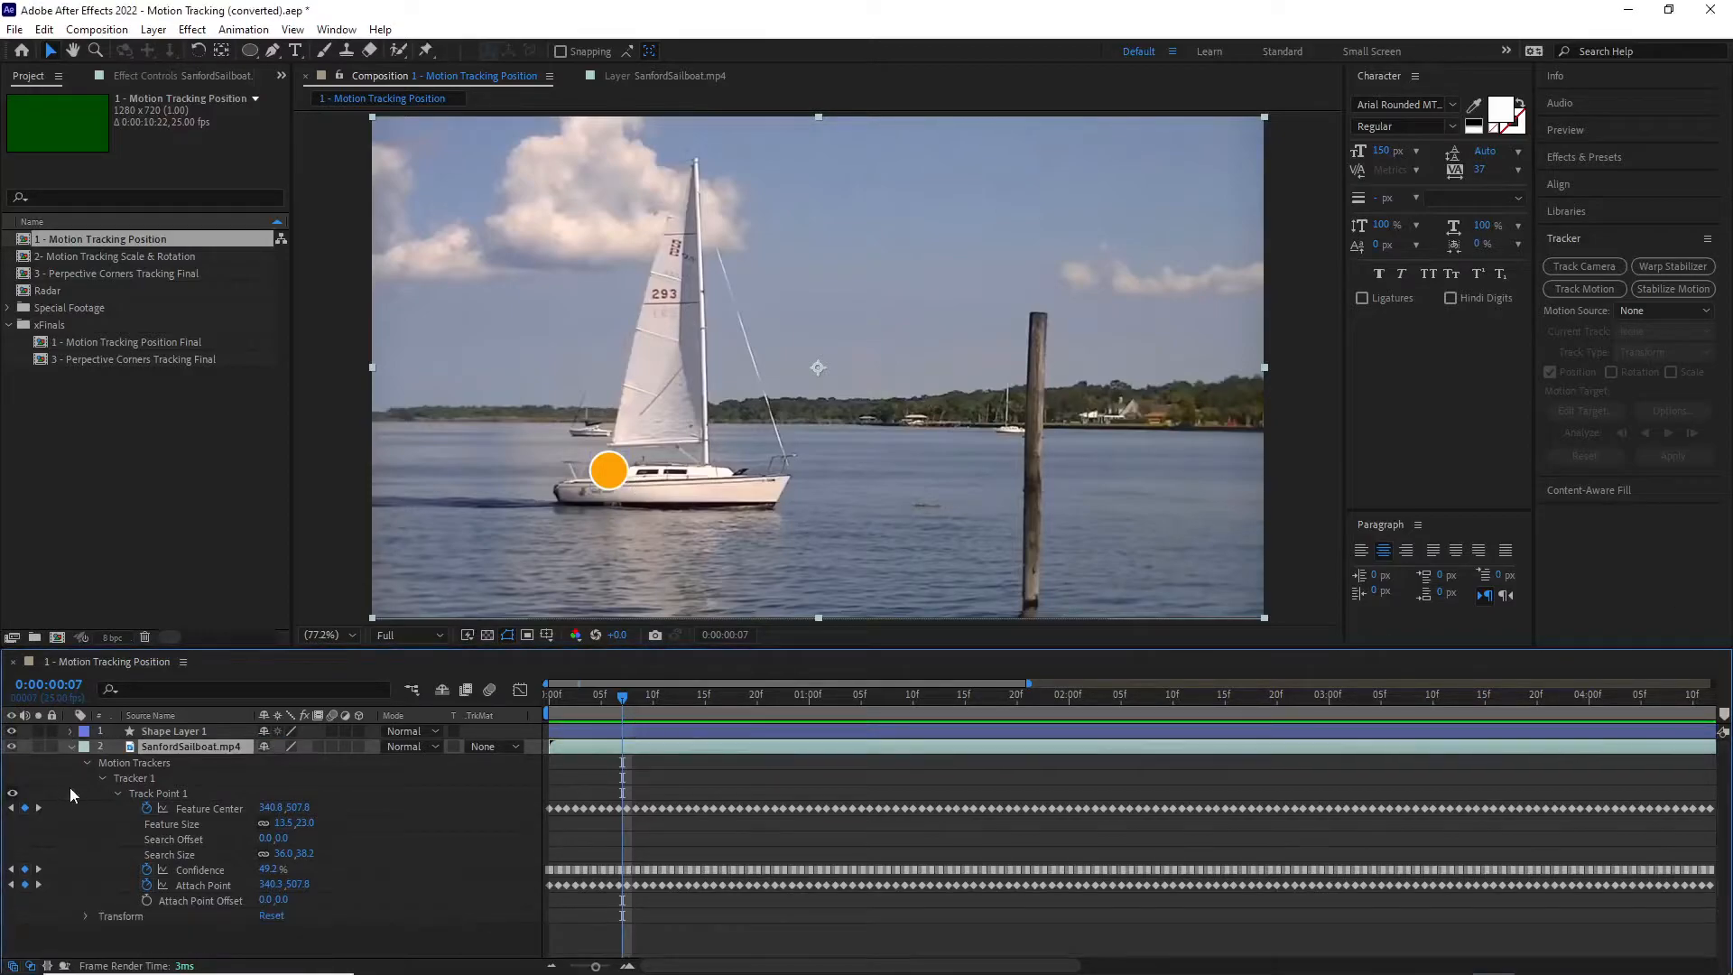
{"action": "left_click", "coordinate": [71, 749]}
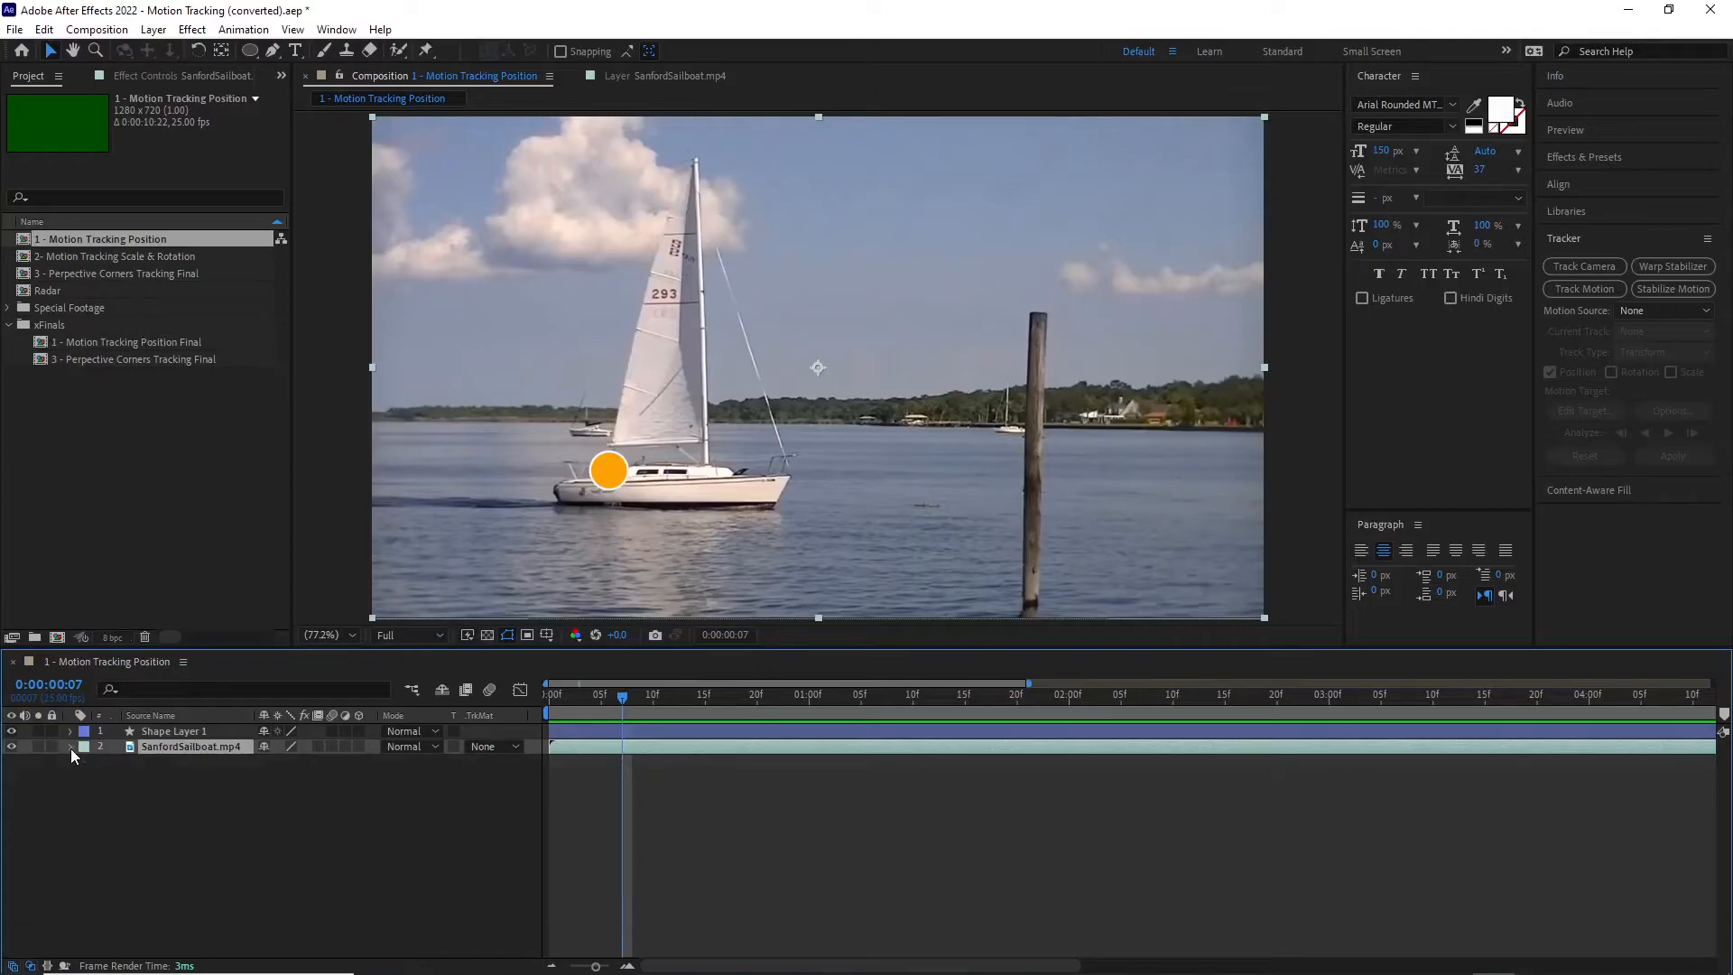
{"action": "left_click", "coordinate": [176, 730]}
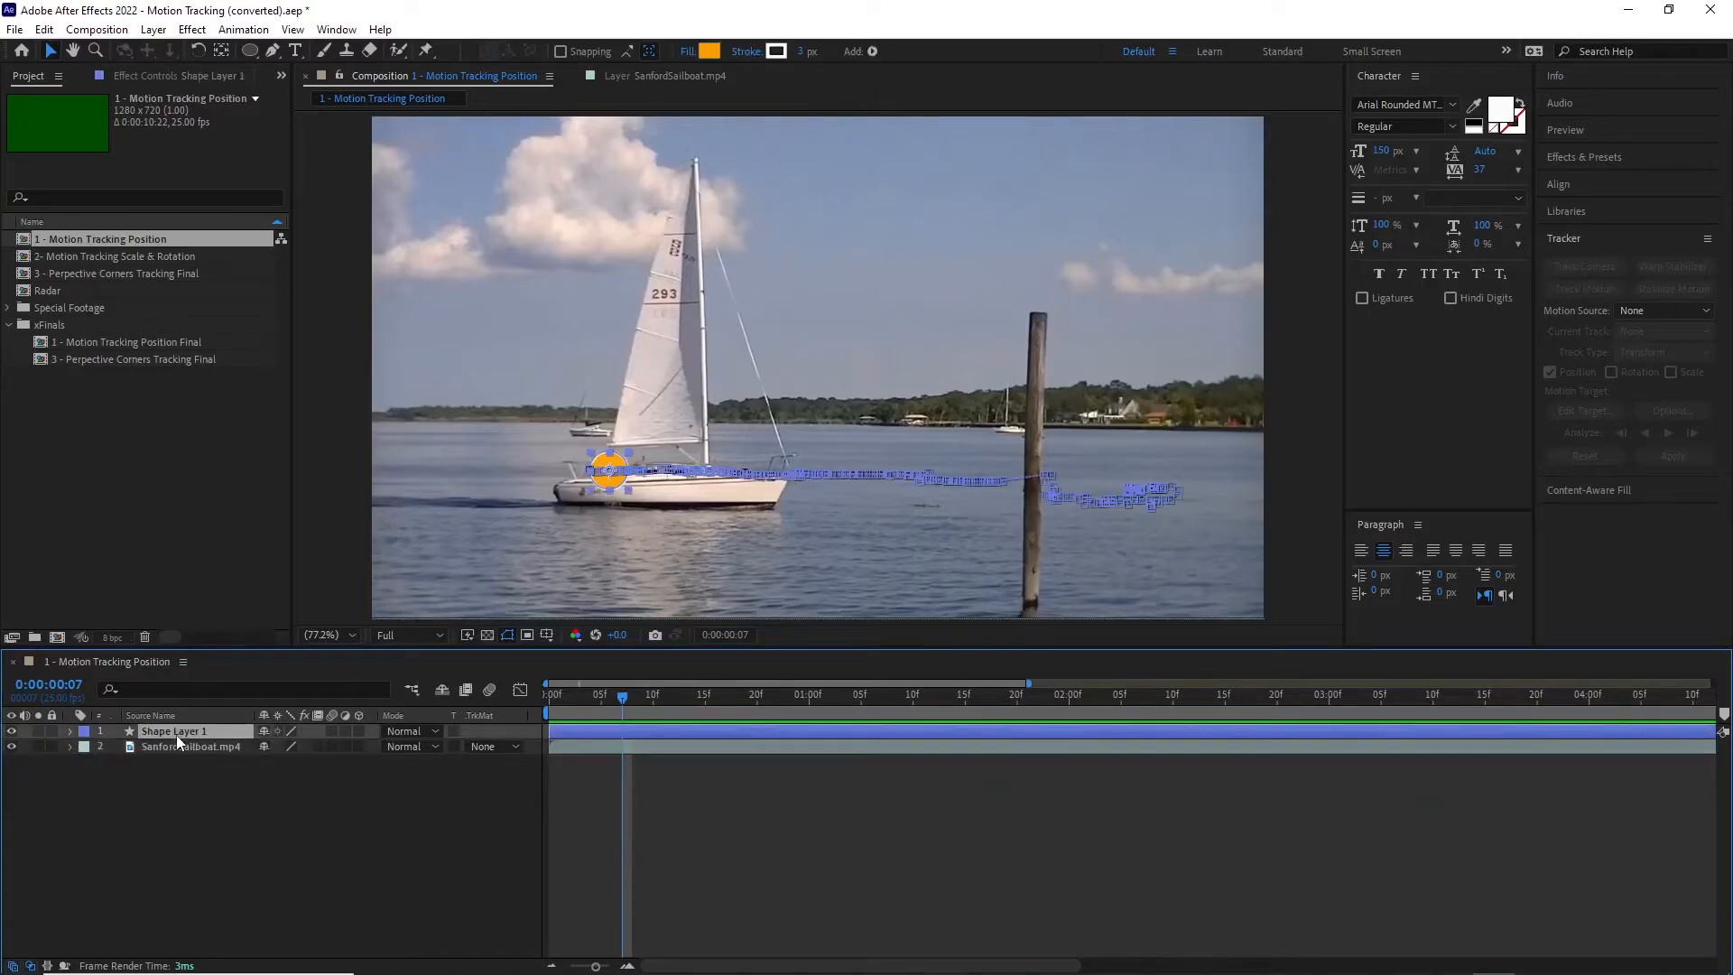
{"action": "key", "text": "p"}
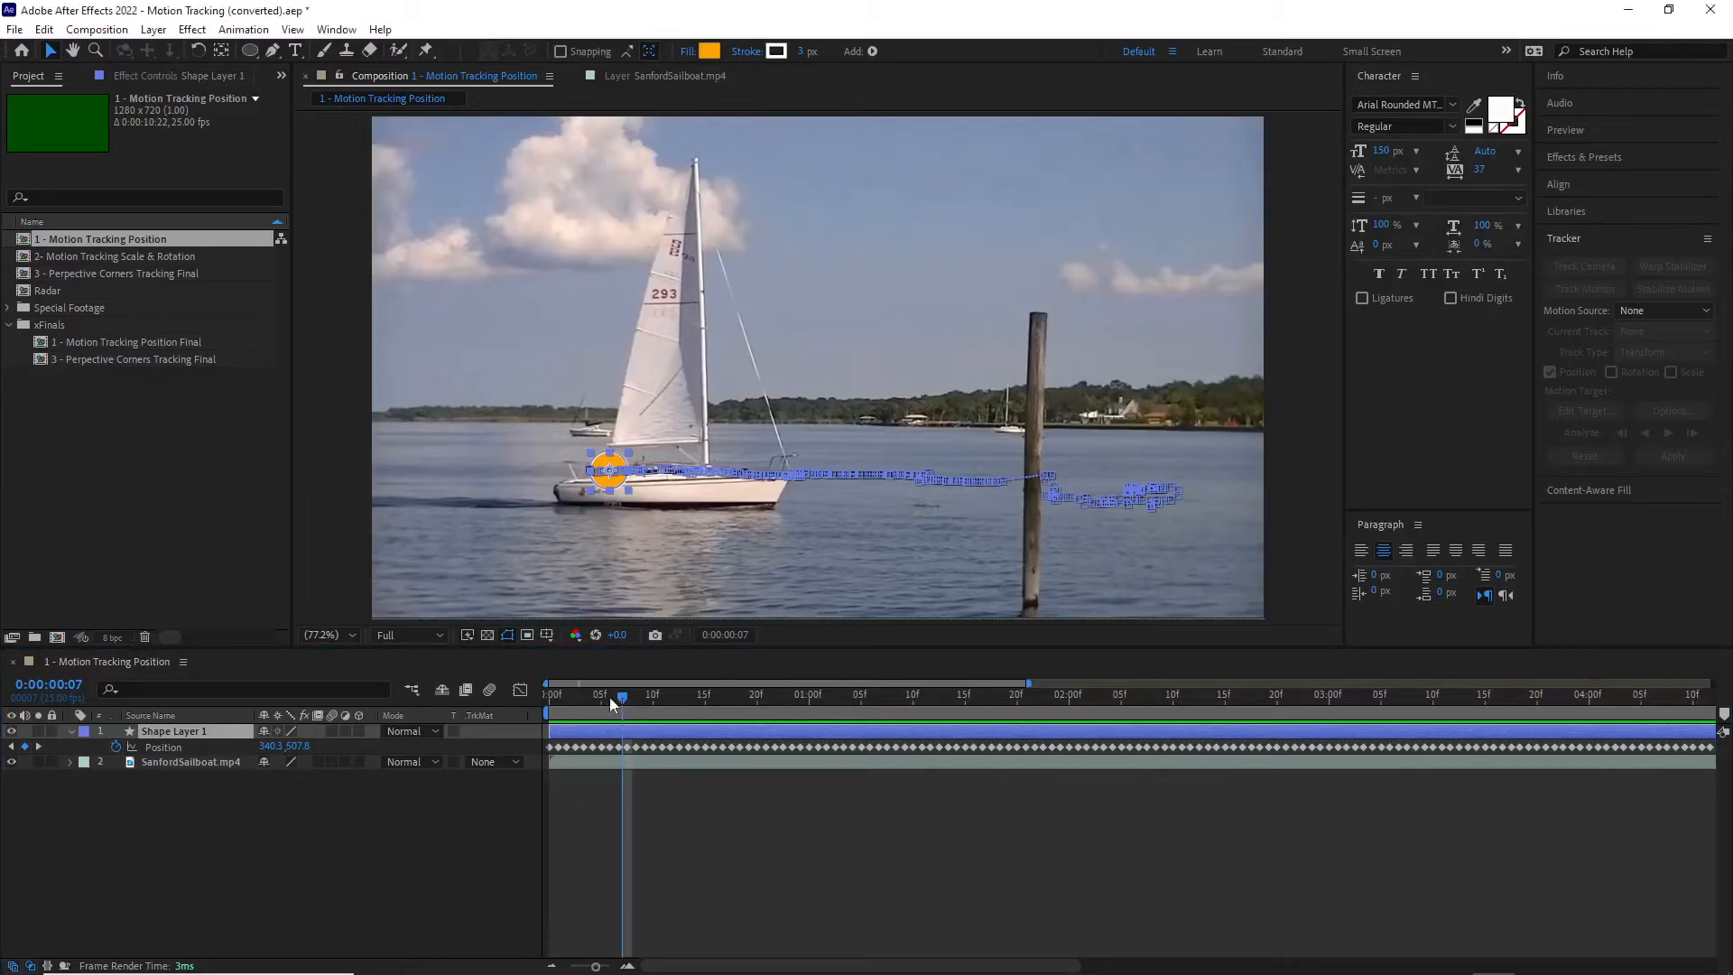
Step: Play the composition from its first frame with no layer selected to check how the circle follows the sailboat
{"action": "left_click_drag", "start_coordinate": [614, 696], "coordinate": [538, 698]}
{"action": "left_click", "coordinate": [432, 815]}
{"action": "key", "text": "space"}
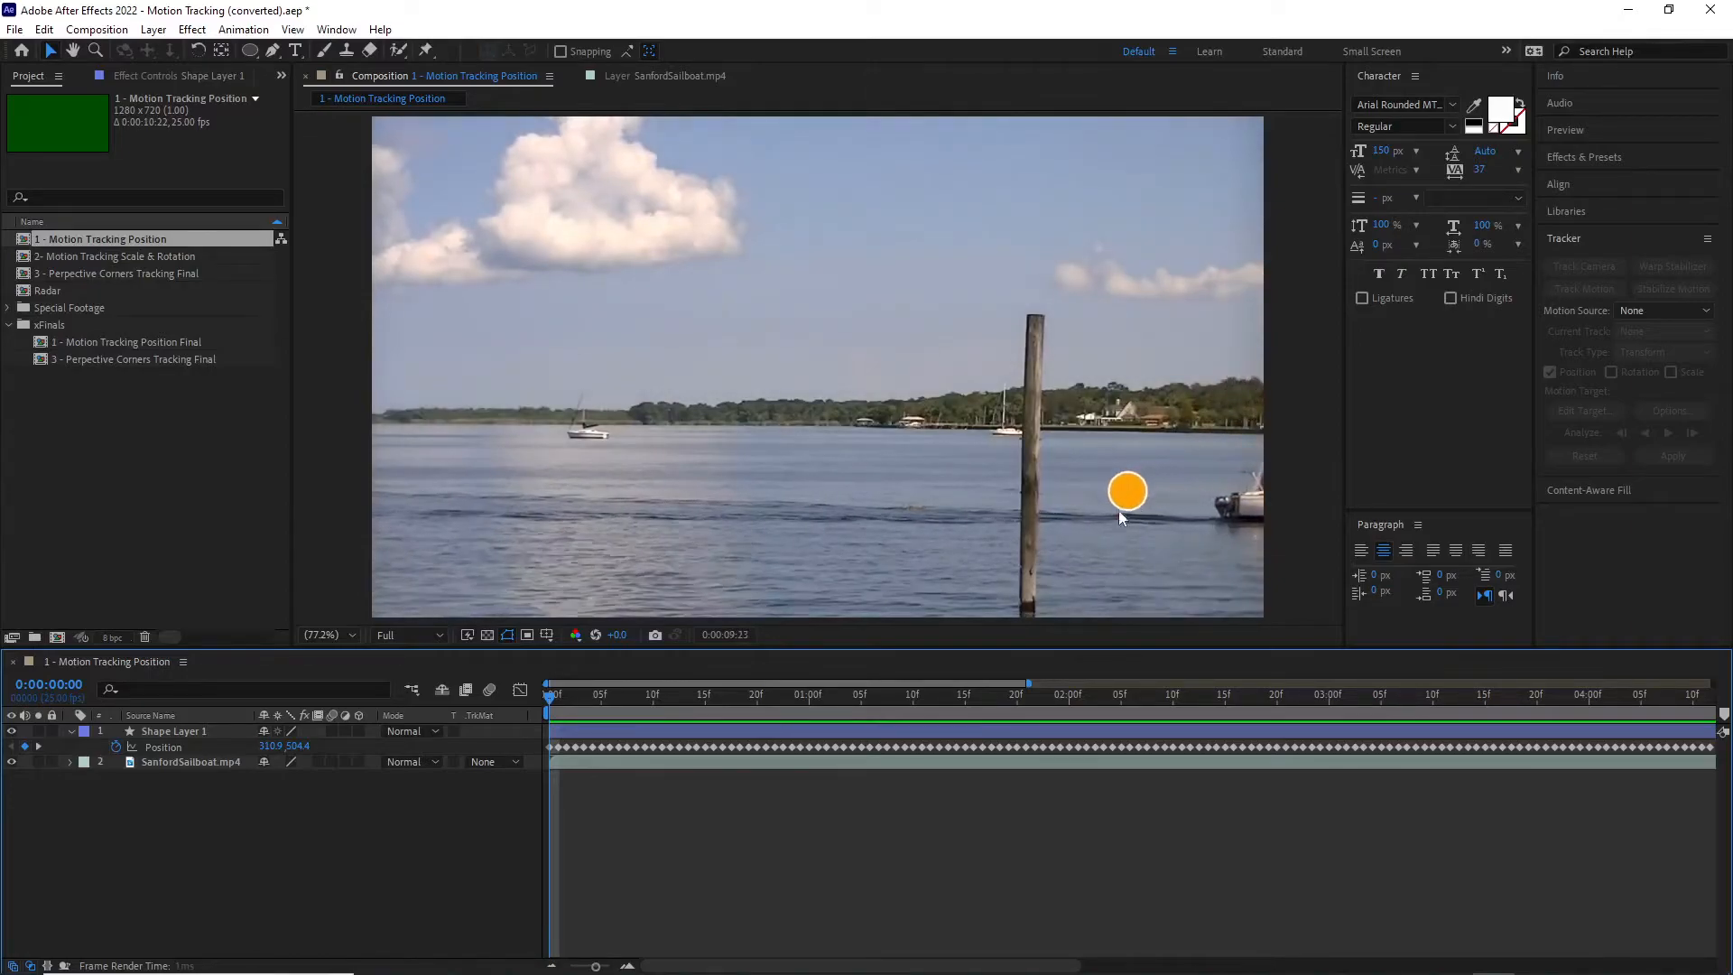
{"action": "key", "text": "space"}
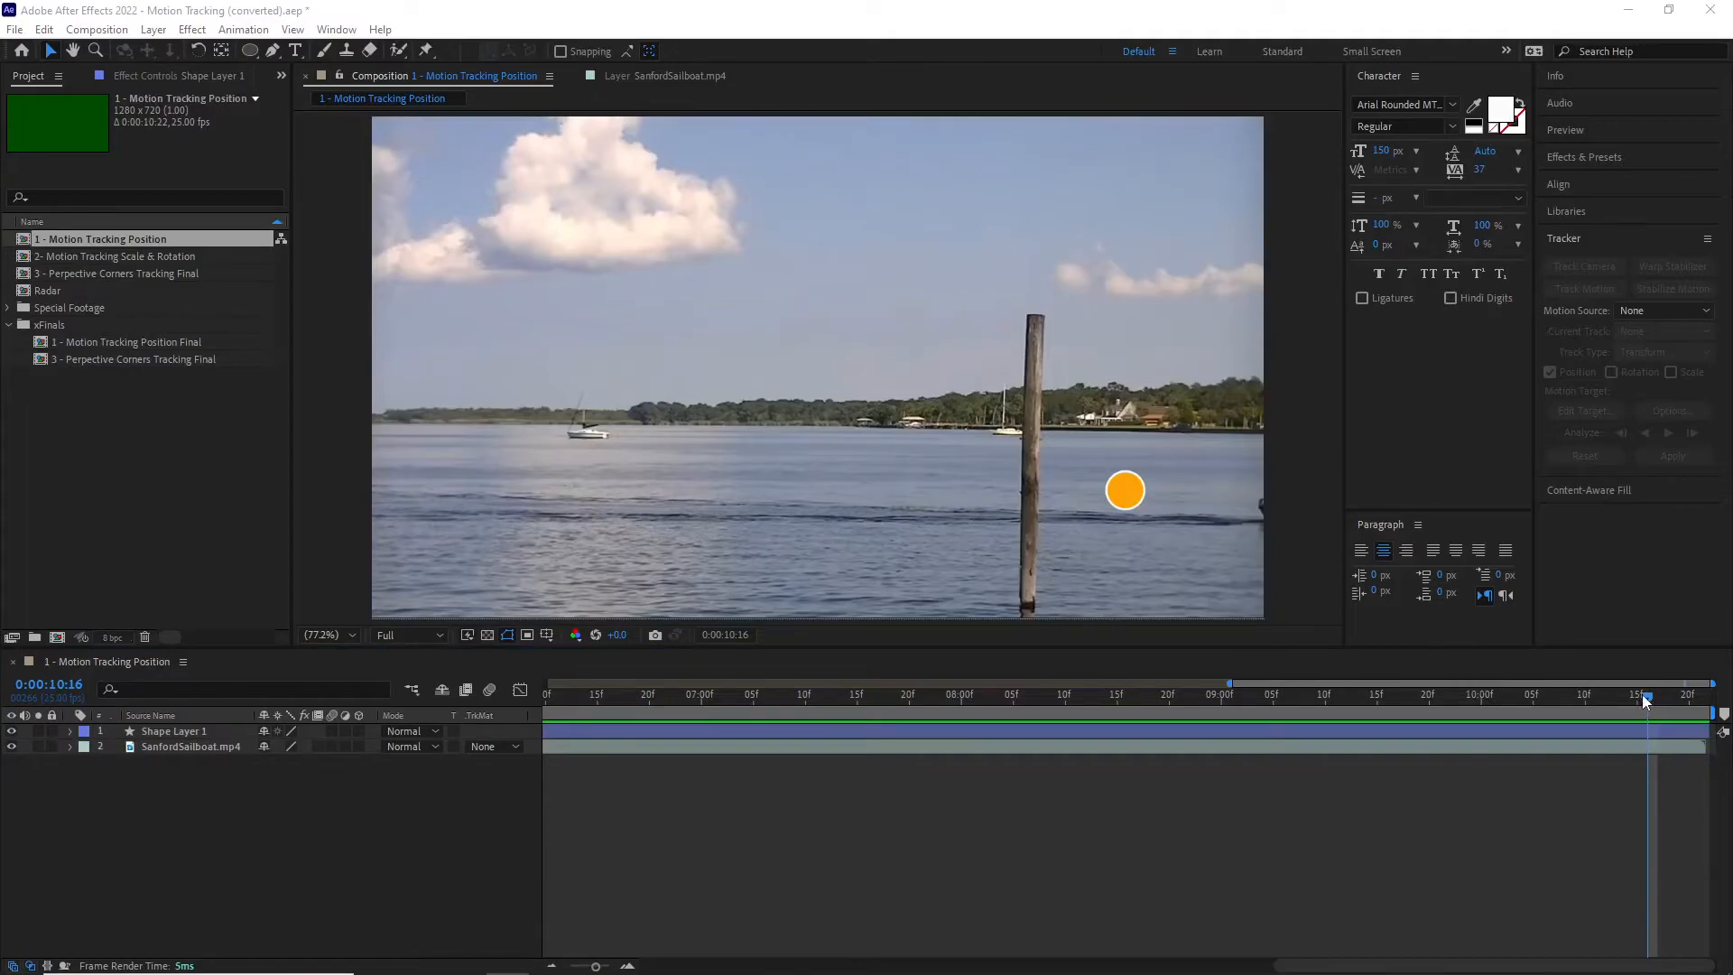
Step: Return to 0:00:00:08 and expand the contents of Shape Layer 1 down to the transform properties of Ellipse 1
{"action": "left_click_drag", "start_coordinate": [1649, 695], "coordinate": [632, 686]}
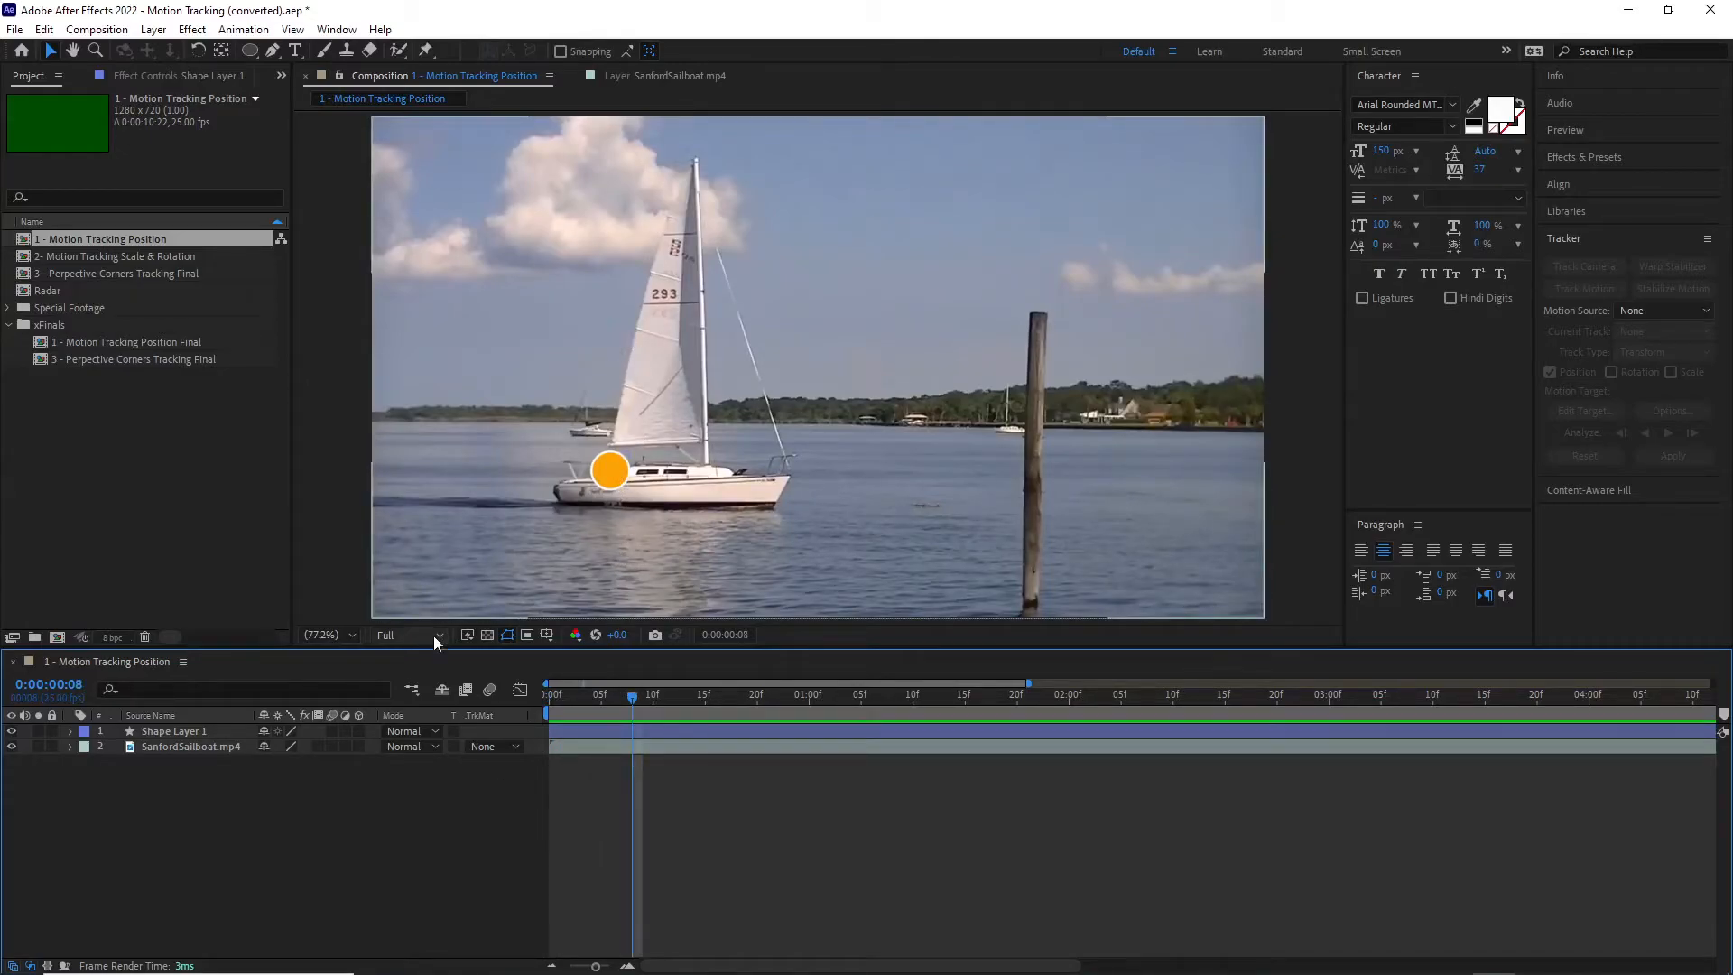
{"action": "left_click", "coordinate": [165, 732]}
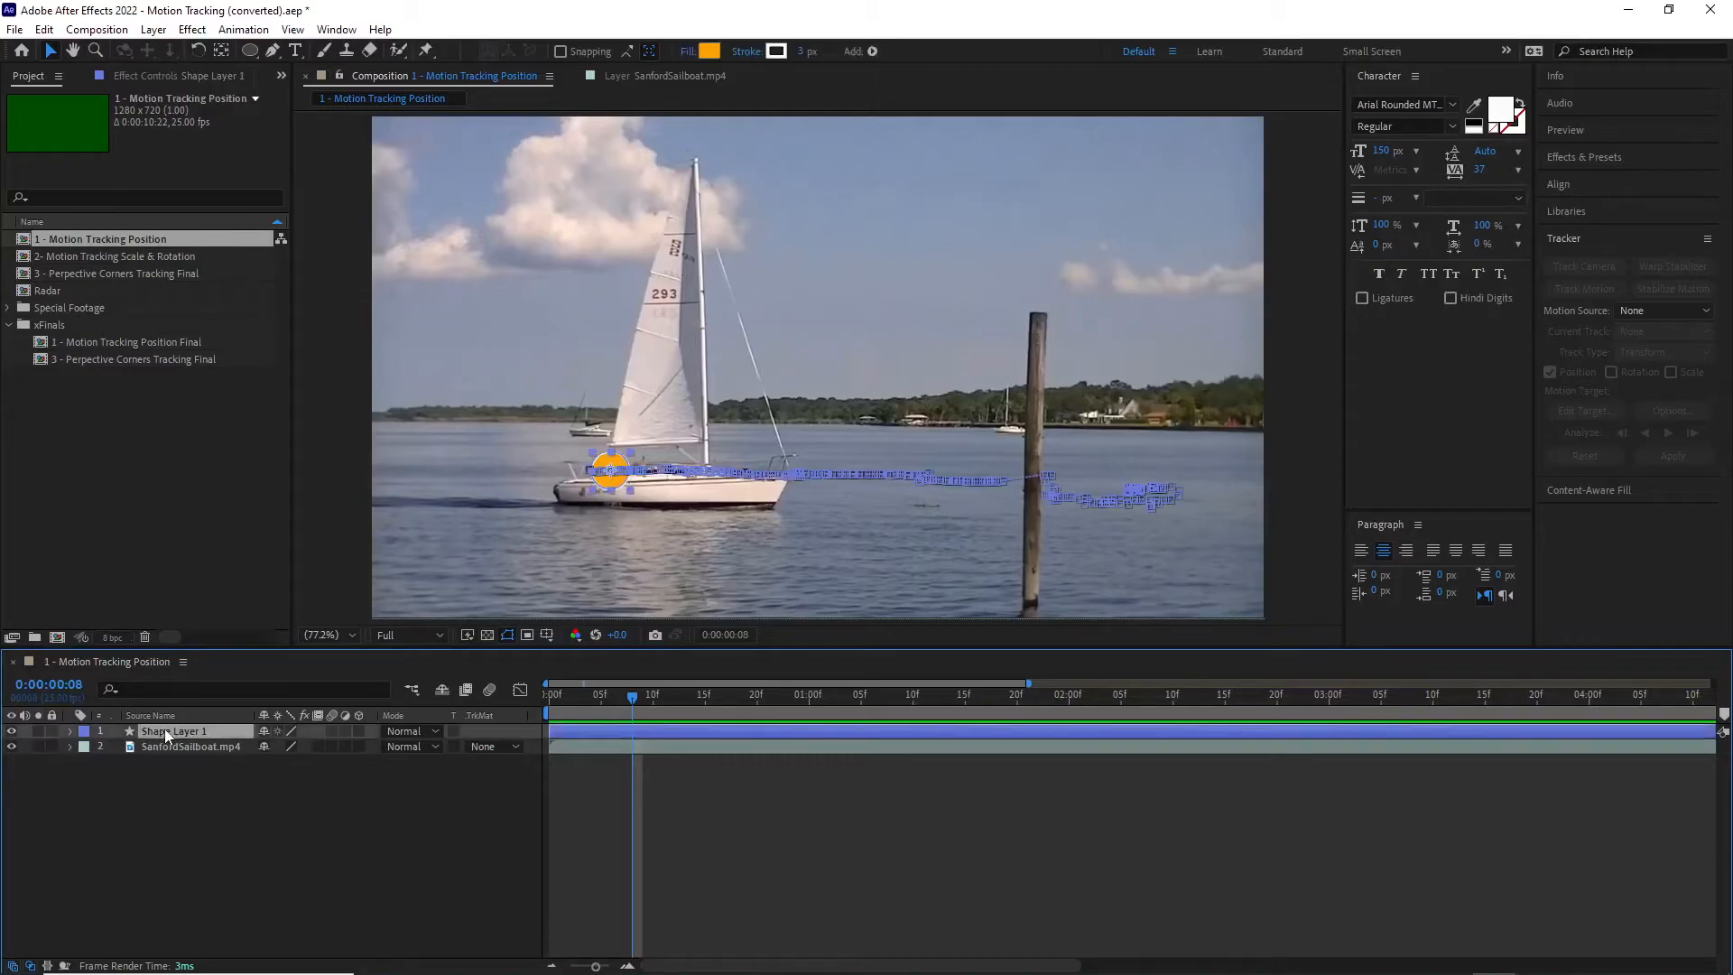
{"action": "left_click", "coordinate": [69, 730]}
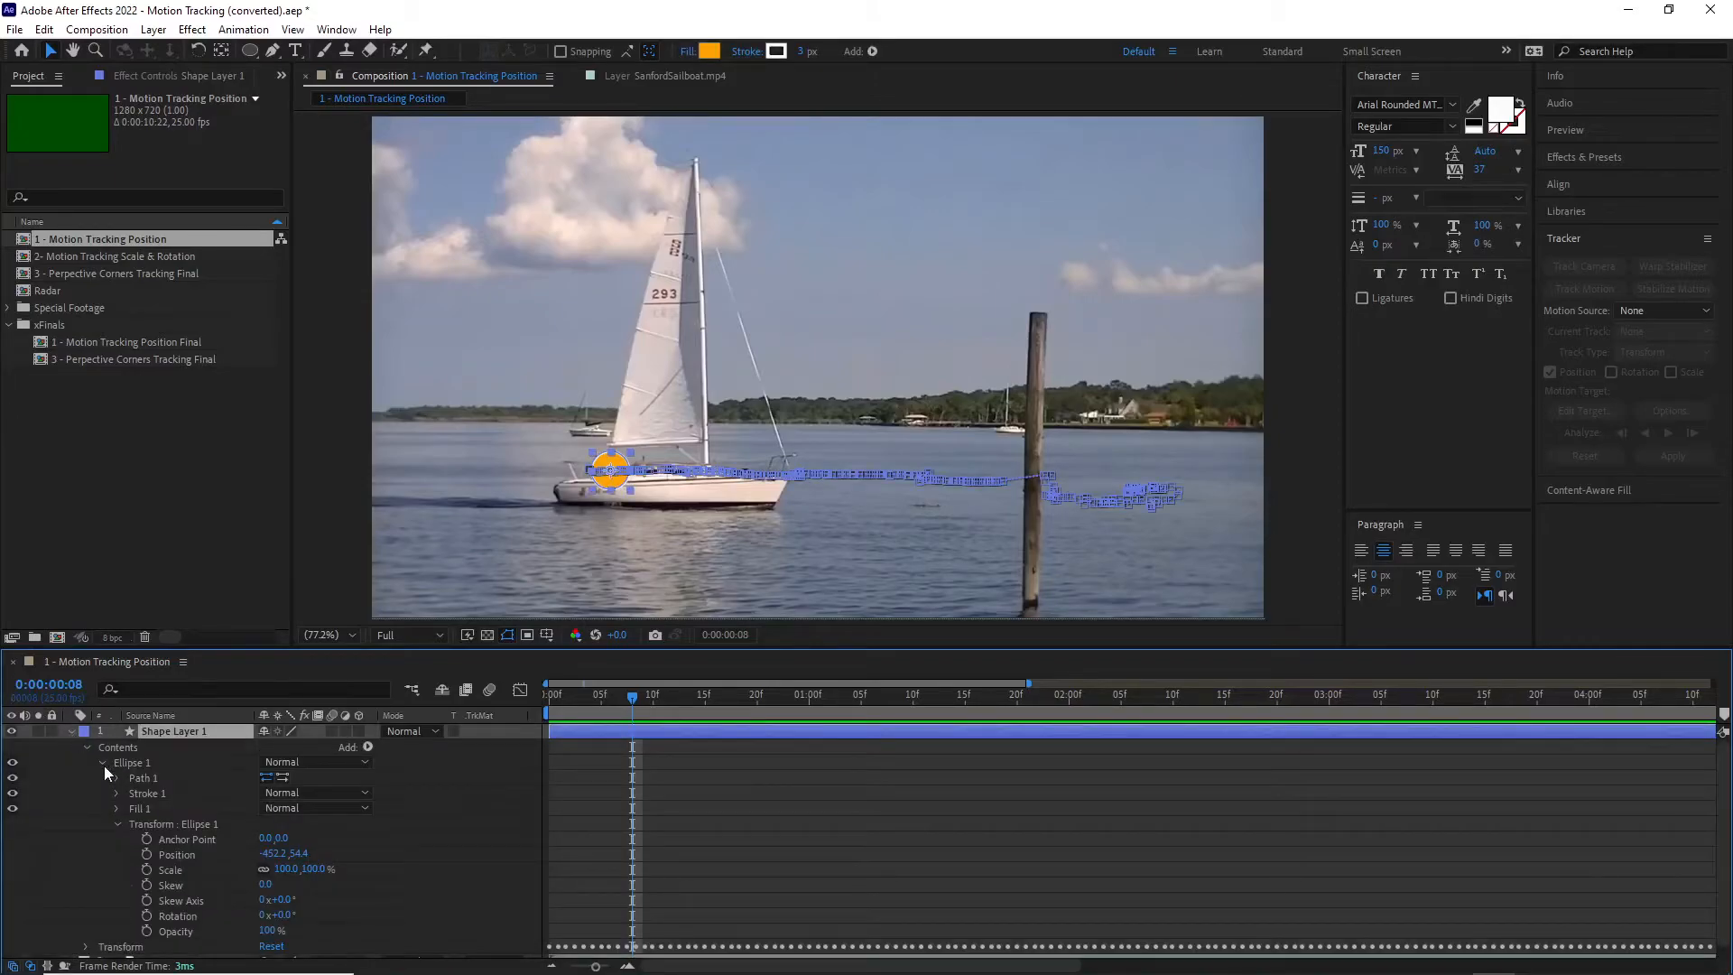
{"action": "left_click", "coordinate": [102, 763]}
{"action": "left_click", "coordinate": [88, 747]}
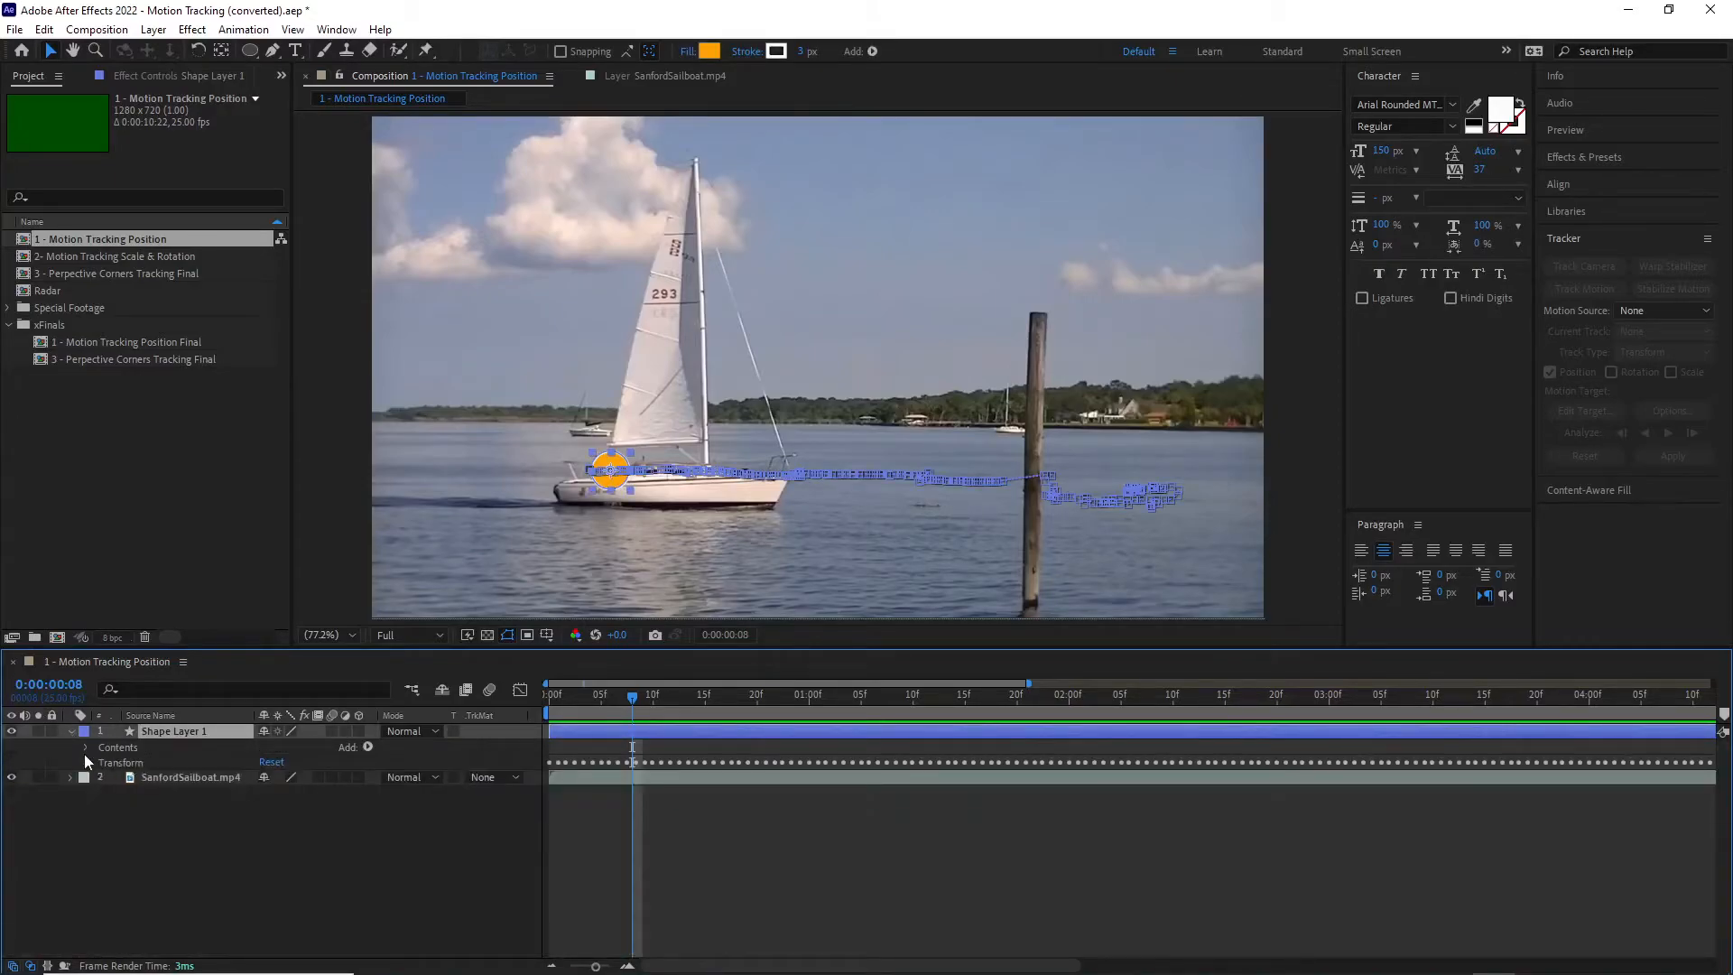
{"action": "left_click", "coordinate": [85, 746]}
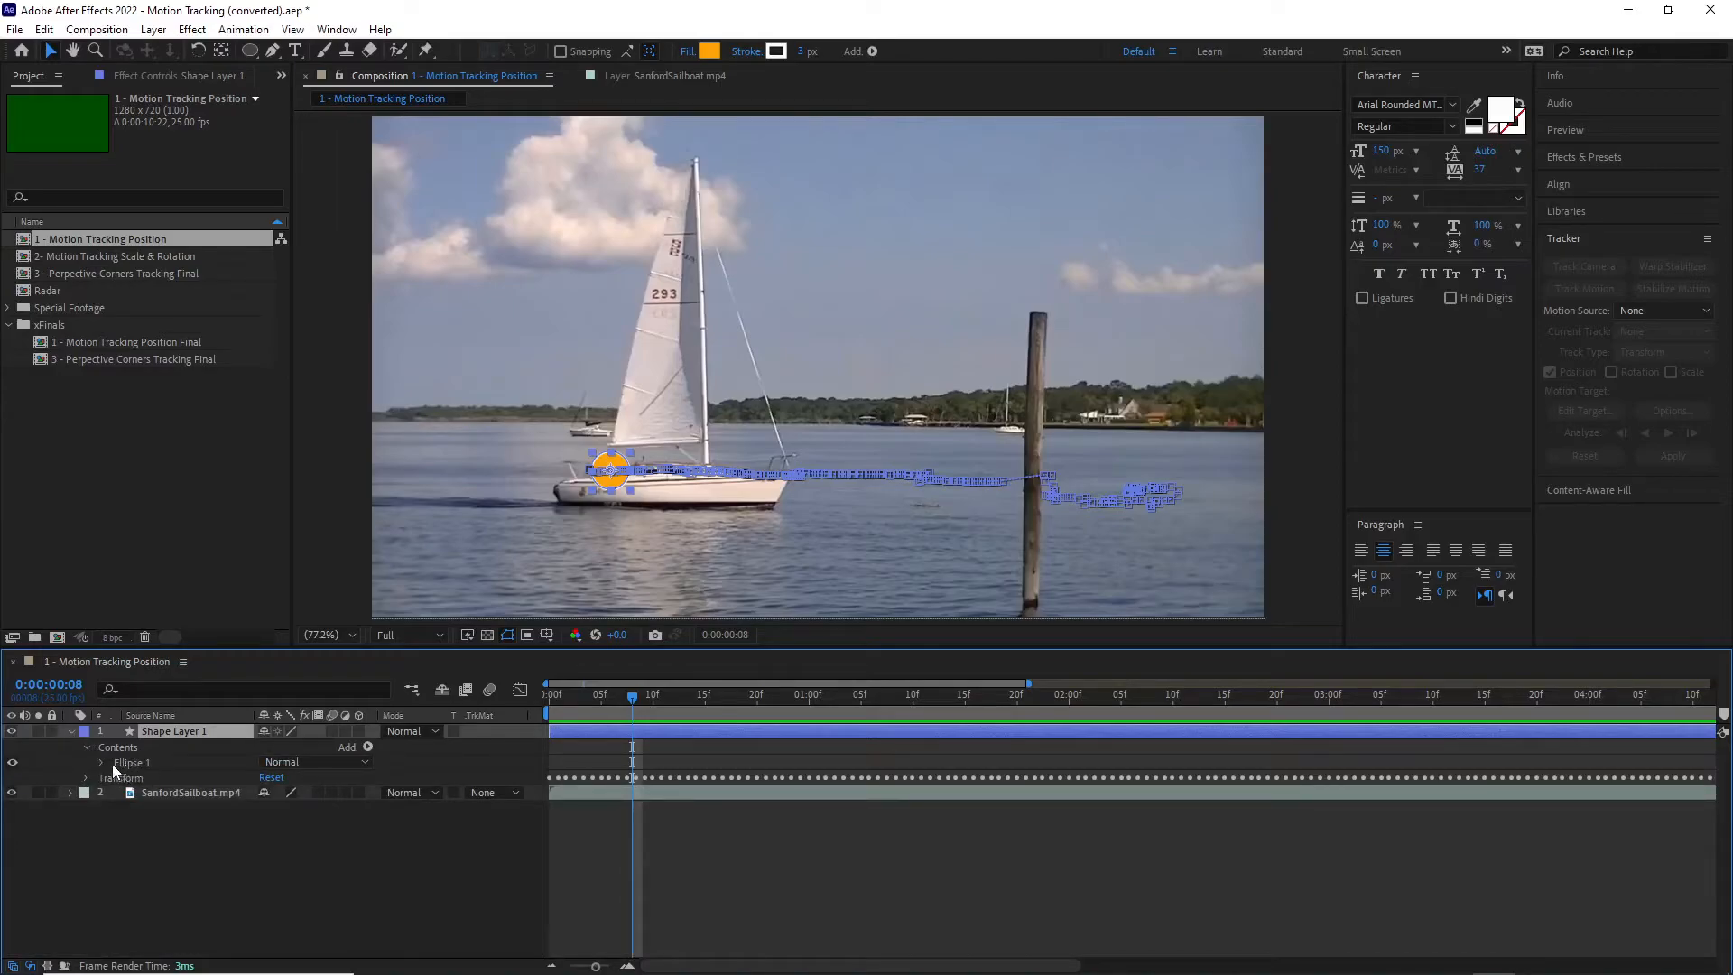
{"action": "left_click", "coordinate": [100, 763]}
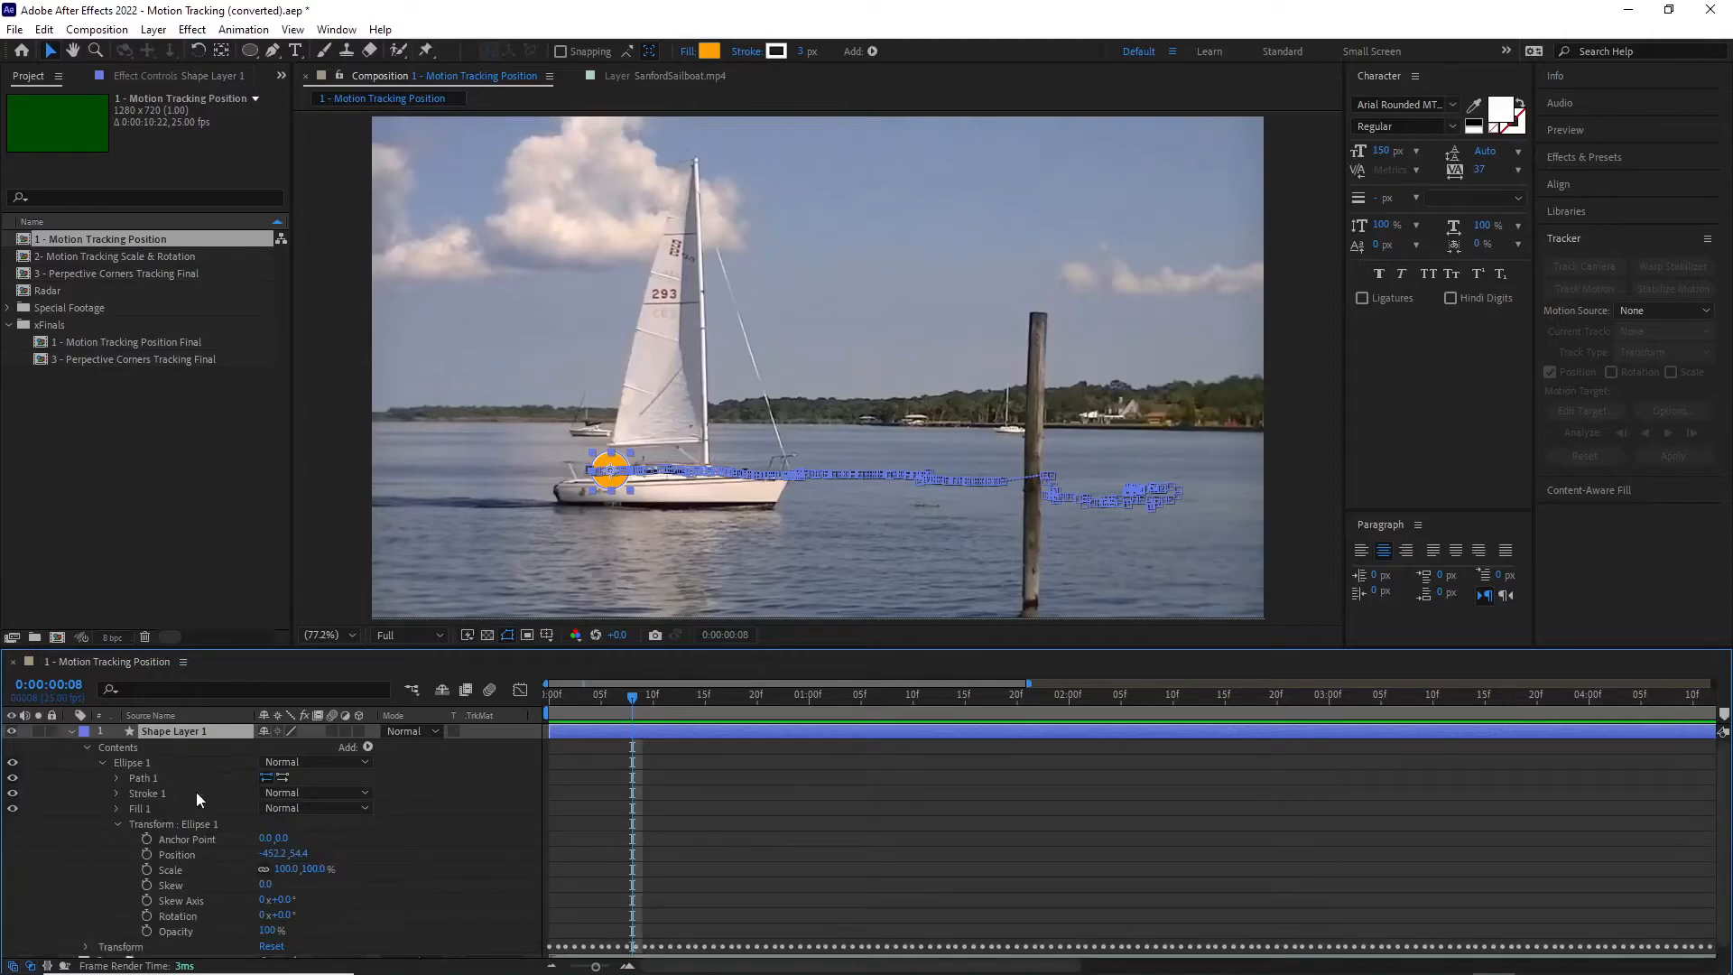
{"action": "left_click", "coordinate": [121, 822]}
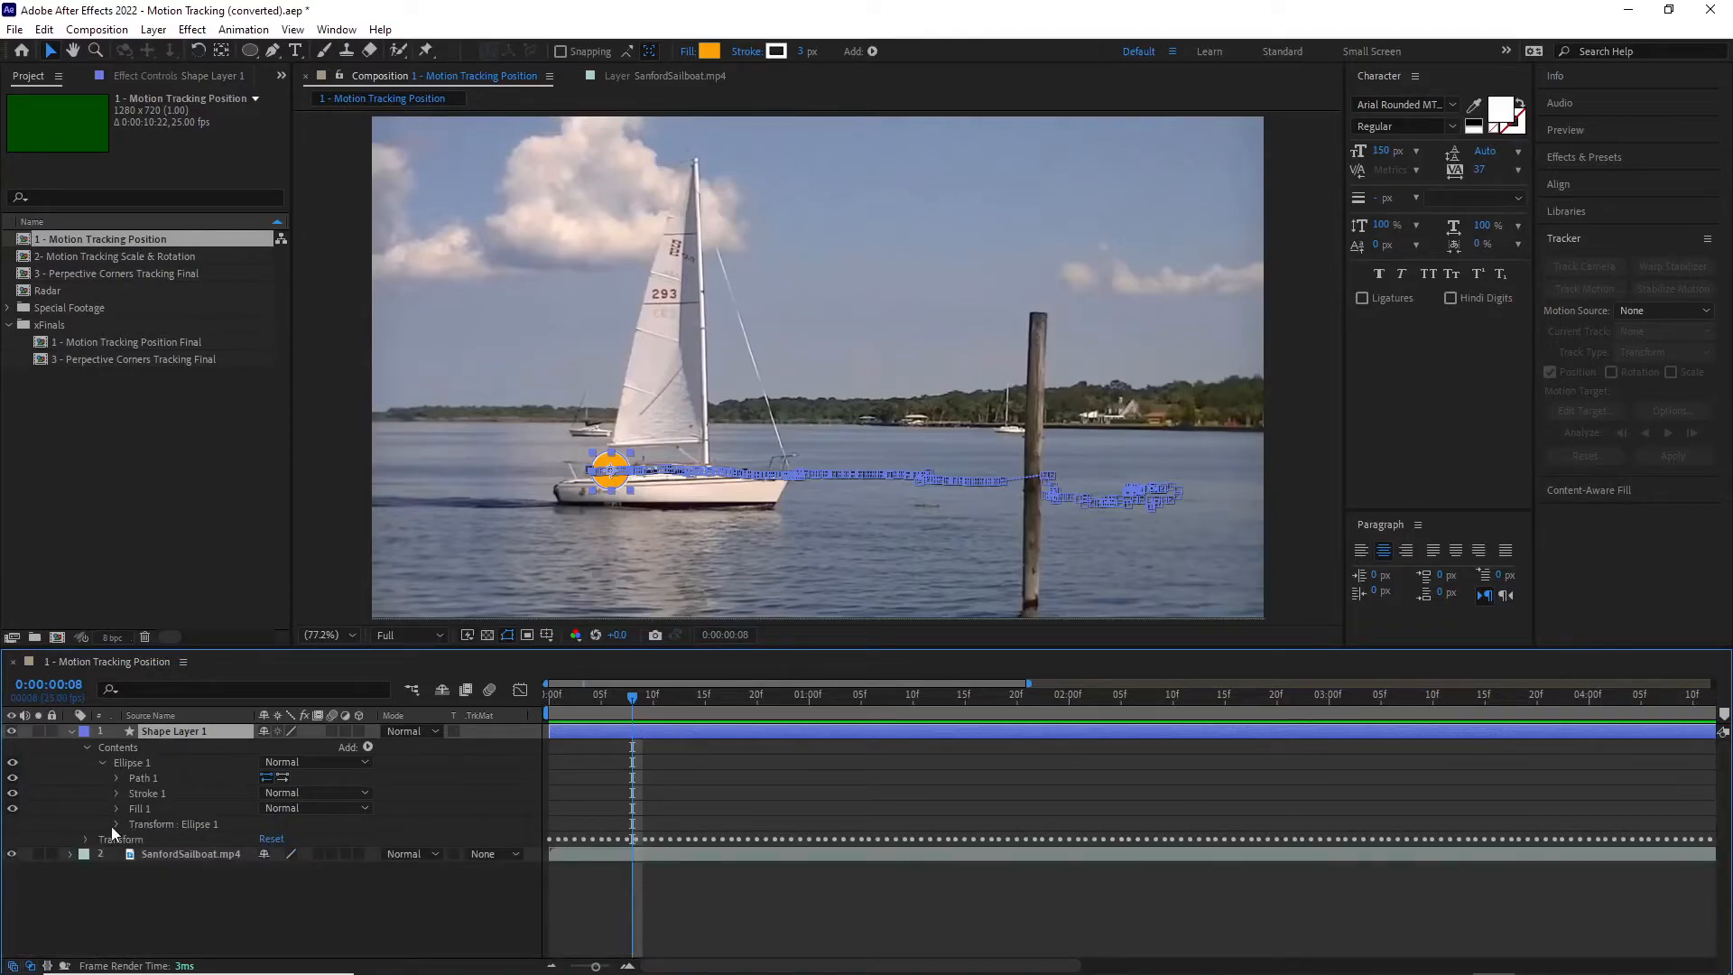
{"action": "left_click", "coordinate": [114, 824]}
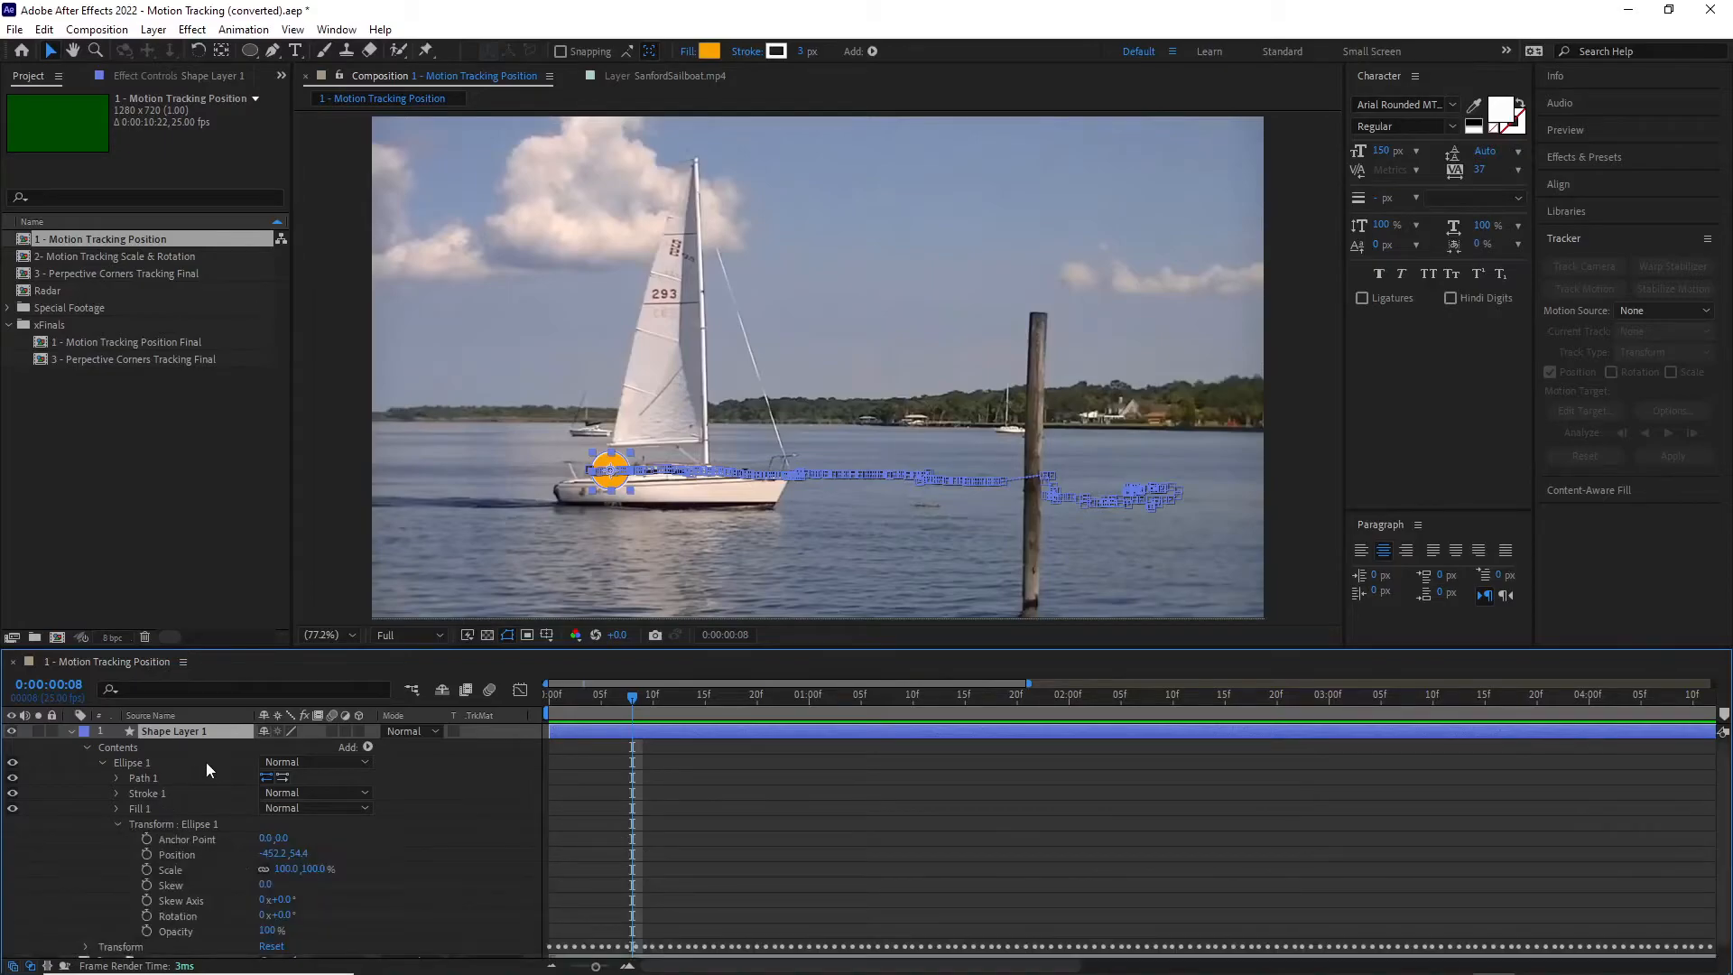
{"action": "scroll", "coordinate": [221, 771], "scroll_direction": "down", "scroll_amount": 1}
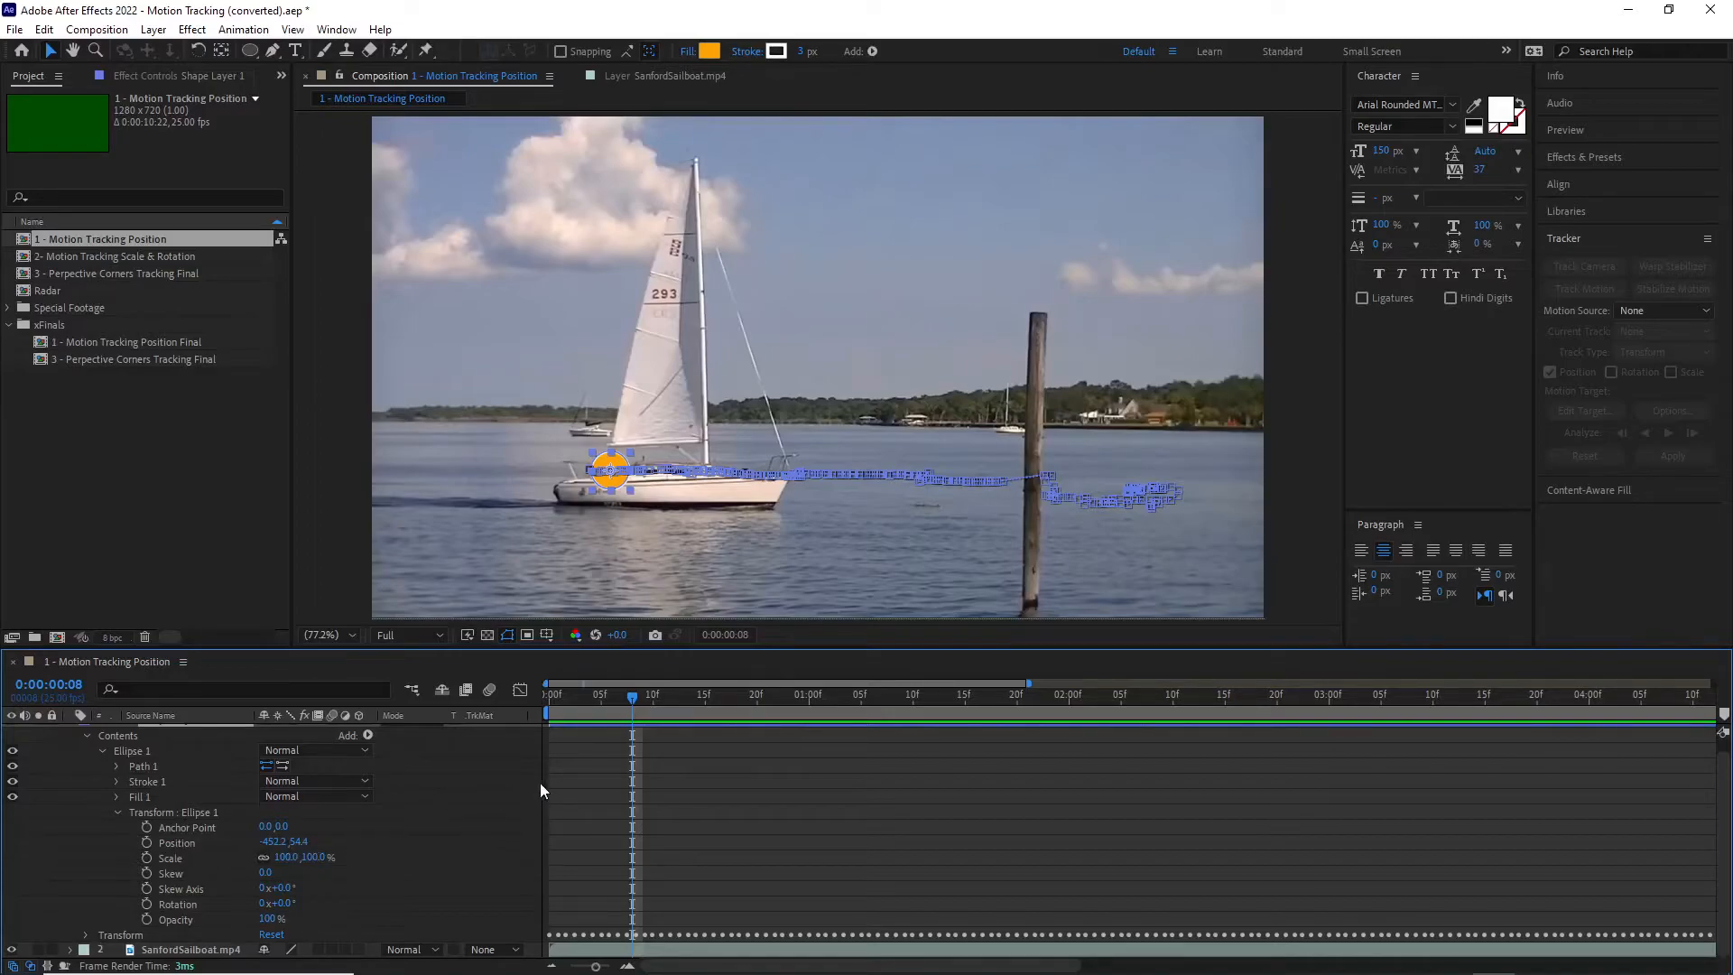
Step: Keyframe Ellipse 1's Position at 0:00:00:00, raise the circle to about -452.2, -23.3 at 0:00:00:02, and go to 0:00:00:04
{"action": "left_click_drag", "start_coordinate": [635, 696], "coordinate": [527, 701]}
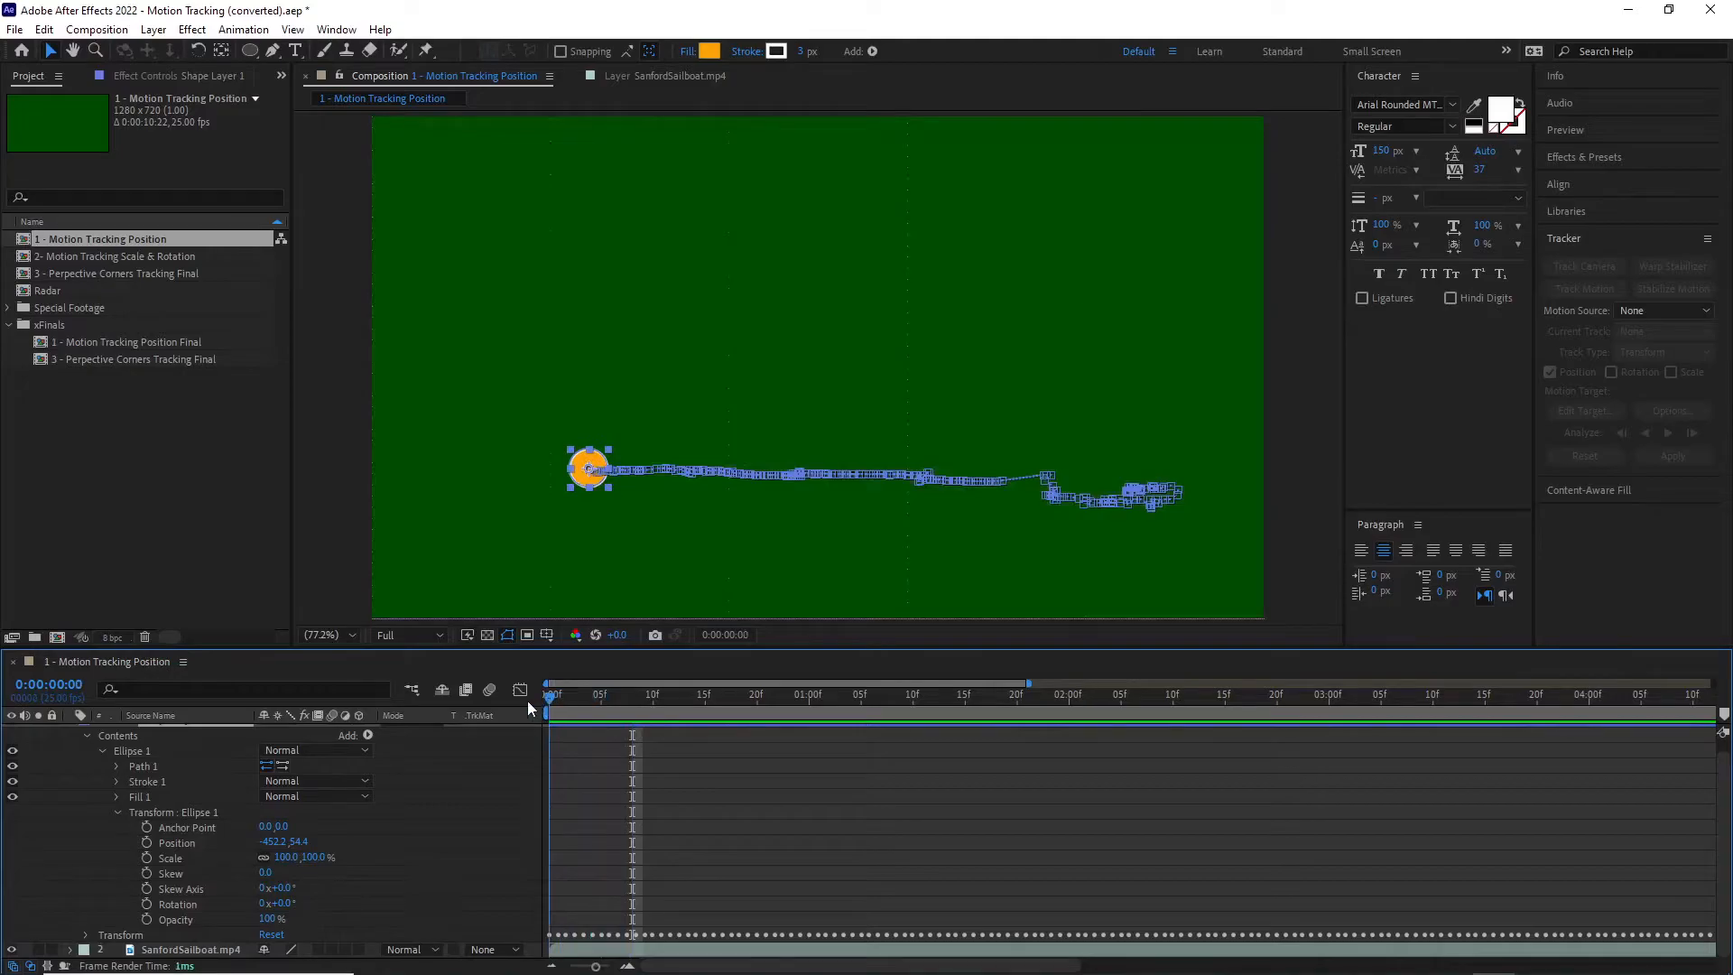
{"action": "left_click", "coordinate": [144, 842]}
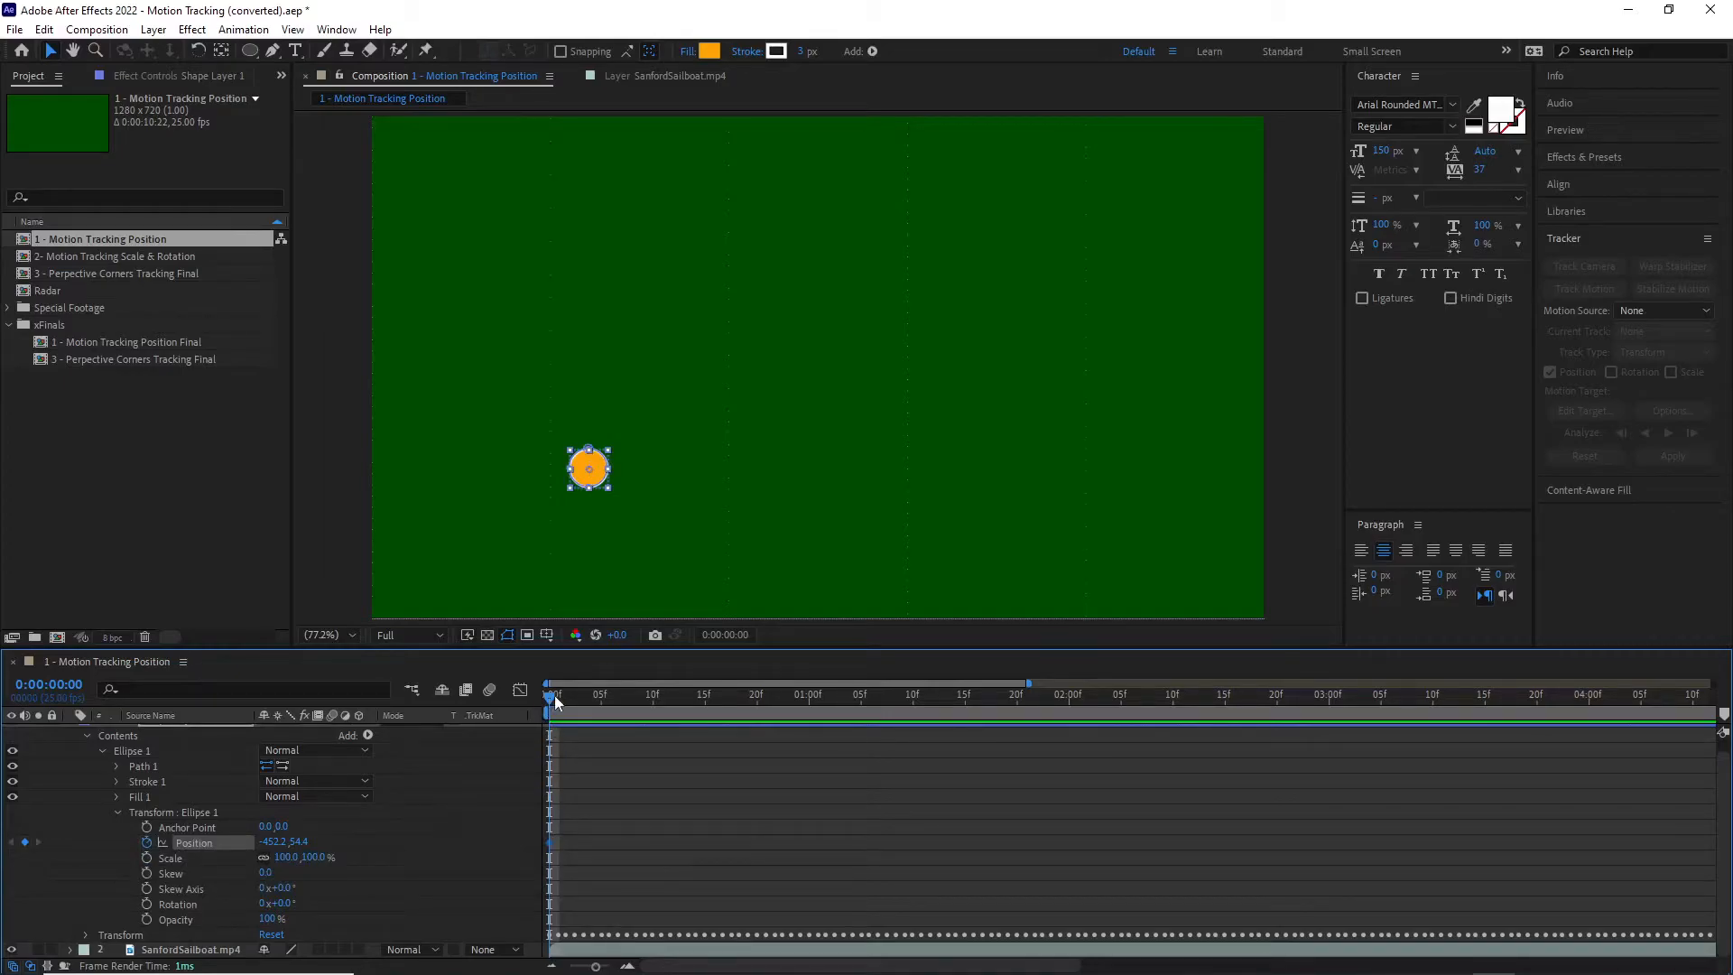
{"action": "left_click_drag", "start_coordinate": [555, 696], "coordinate": [572, 700]}
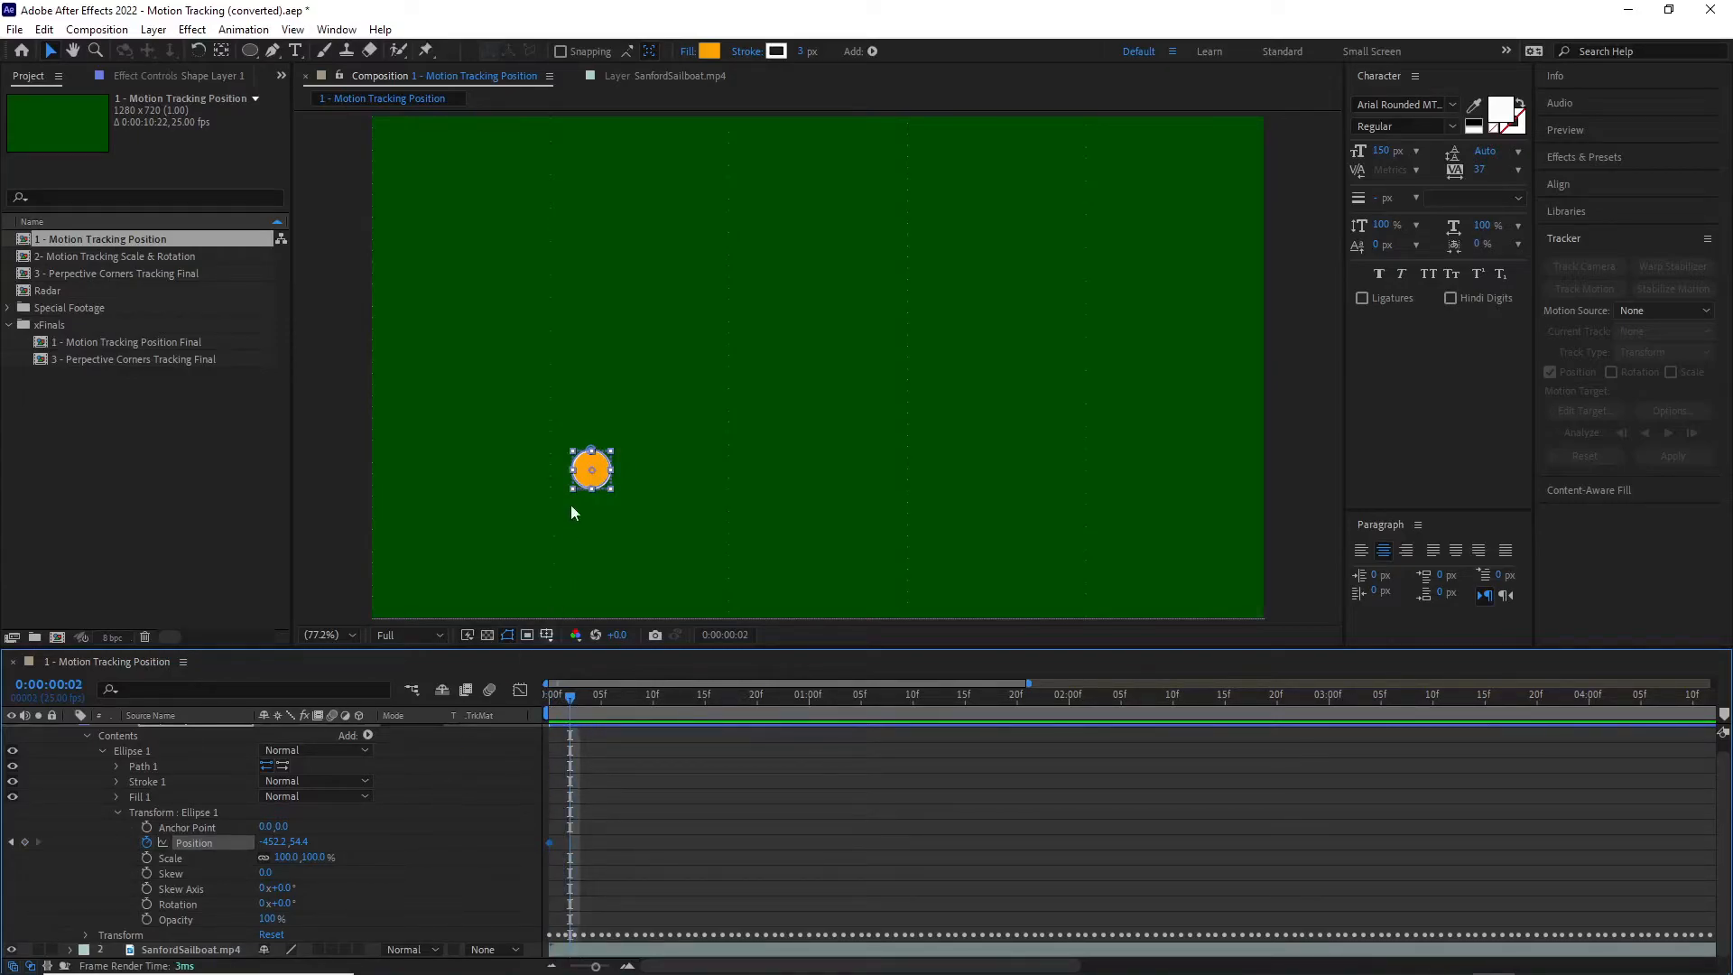
{"action": "left_click_drag", "start_coordinate": [597, 470], "coordinate": [601, 436]}
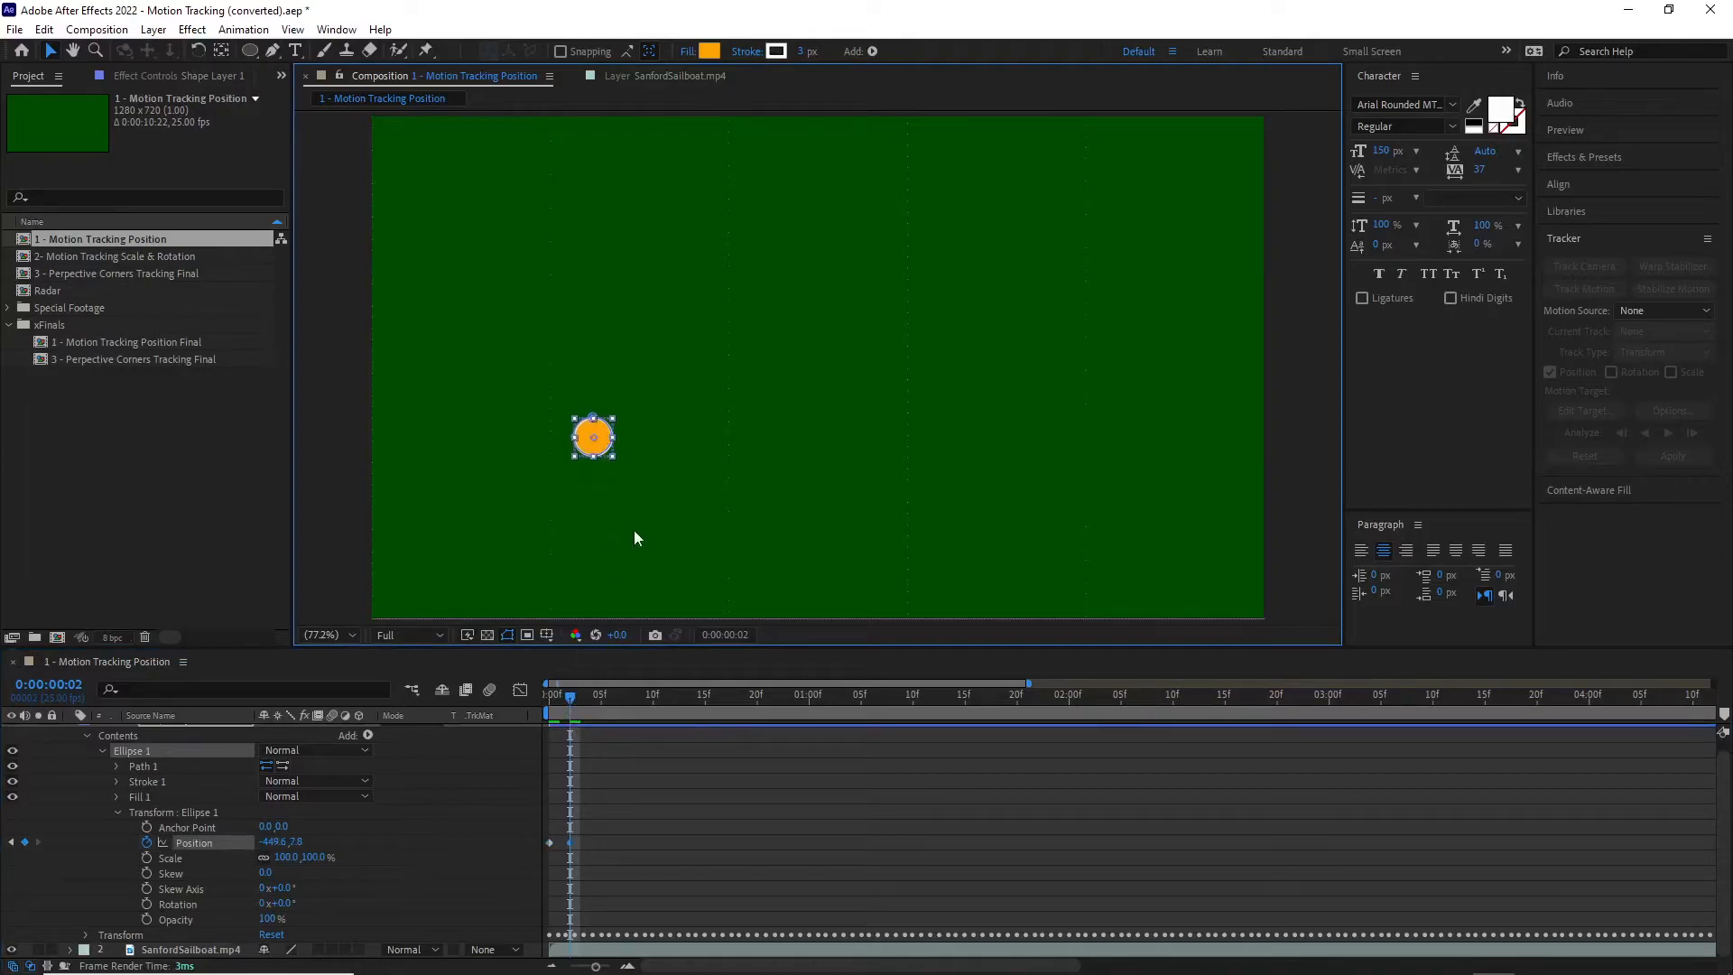
{"action": "left_click_drag", "start_coordinate": [597, 444], "coordinate": [602, 413]}
{"action": "left_click_drag", "start_coordinate": [574, 691], "coordinate": [601, 697]}
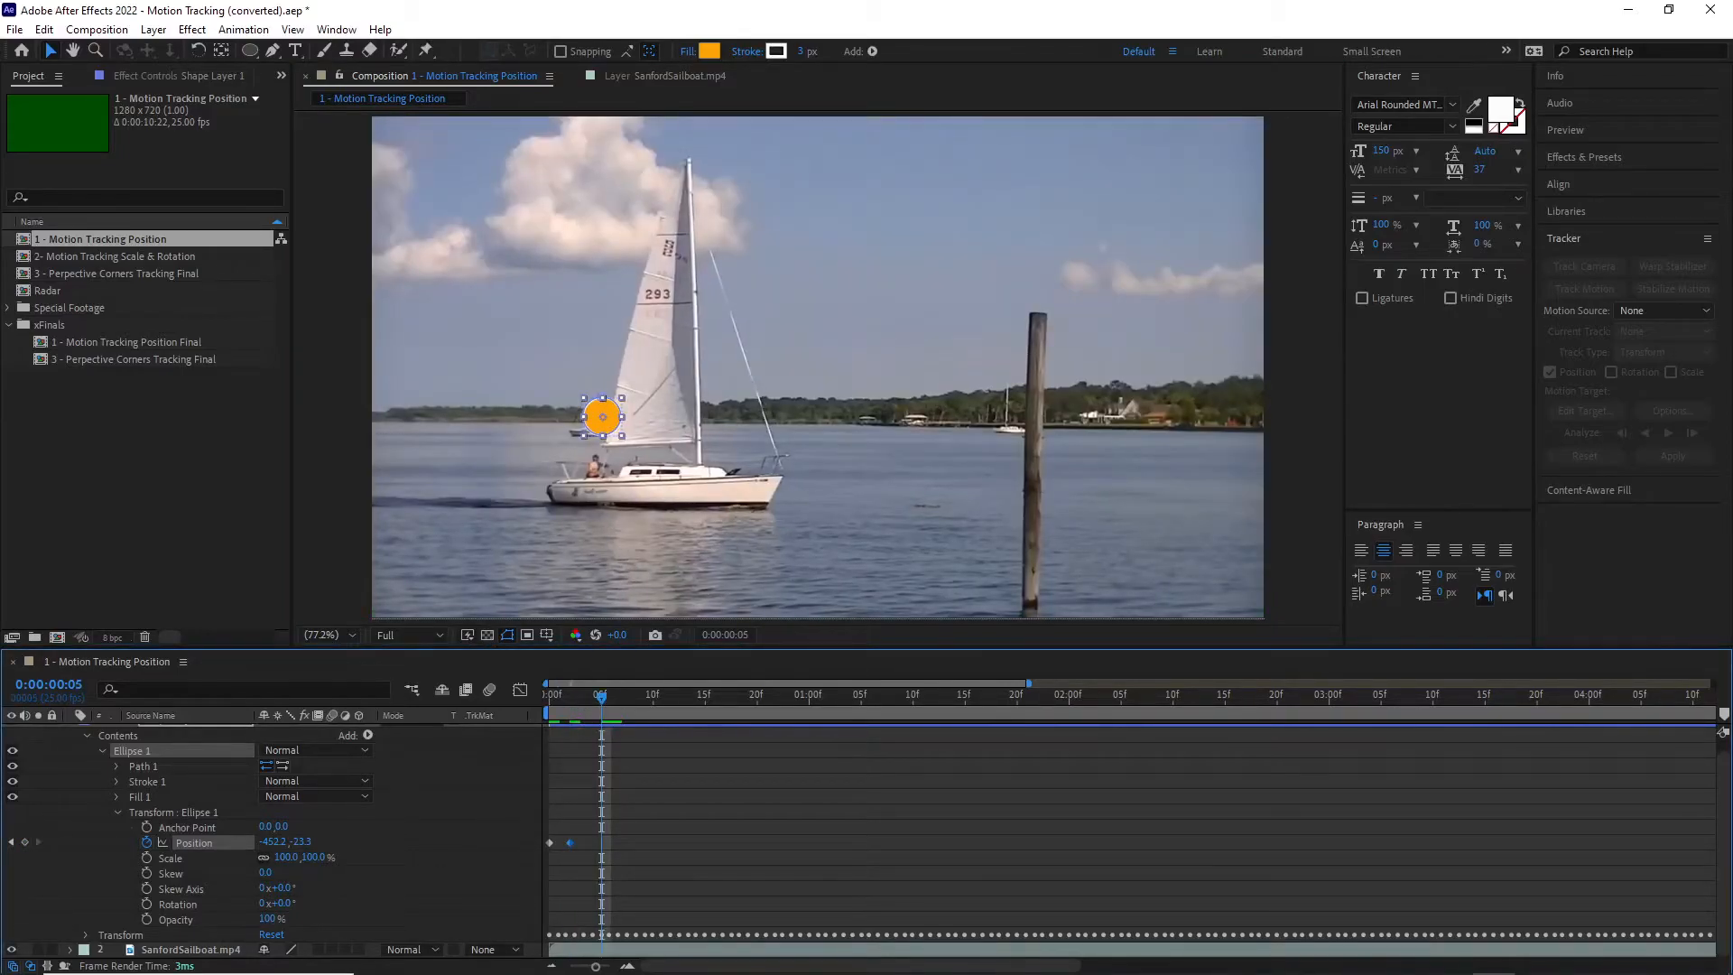
{"action": "left_click", "coordinate": [596, 702]}
{"action": "left_click_drag", "start_coordinate": [602, 417], "coordinate": [605, 442]}
{"action": "key", "text": "ctrl+z"}
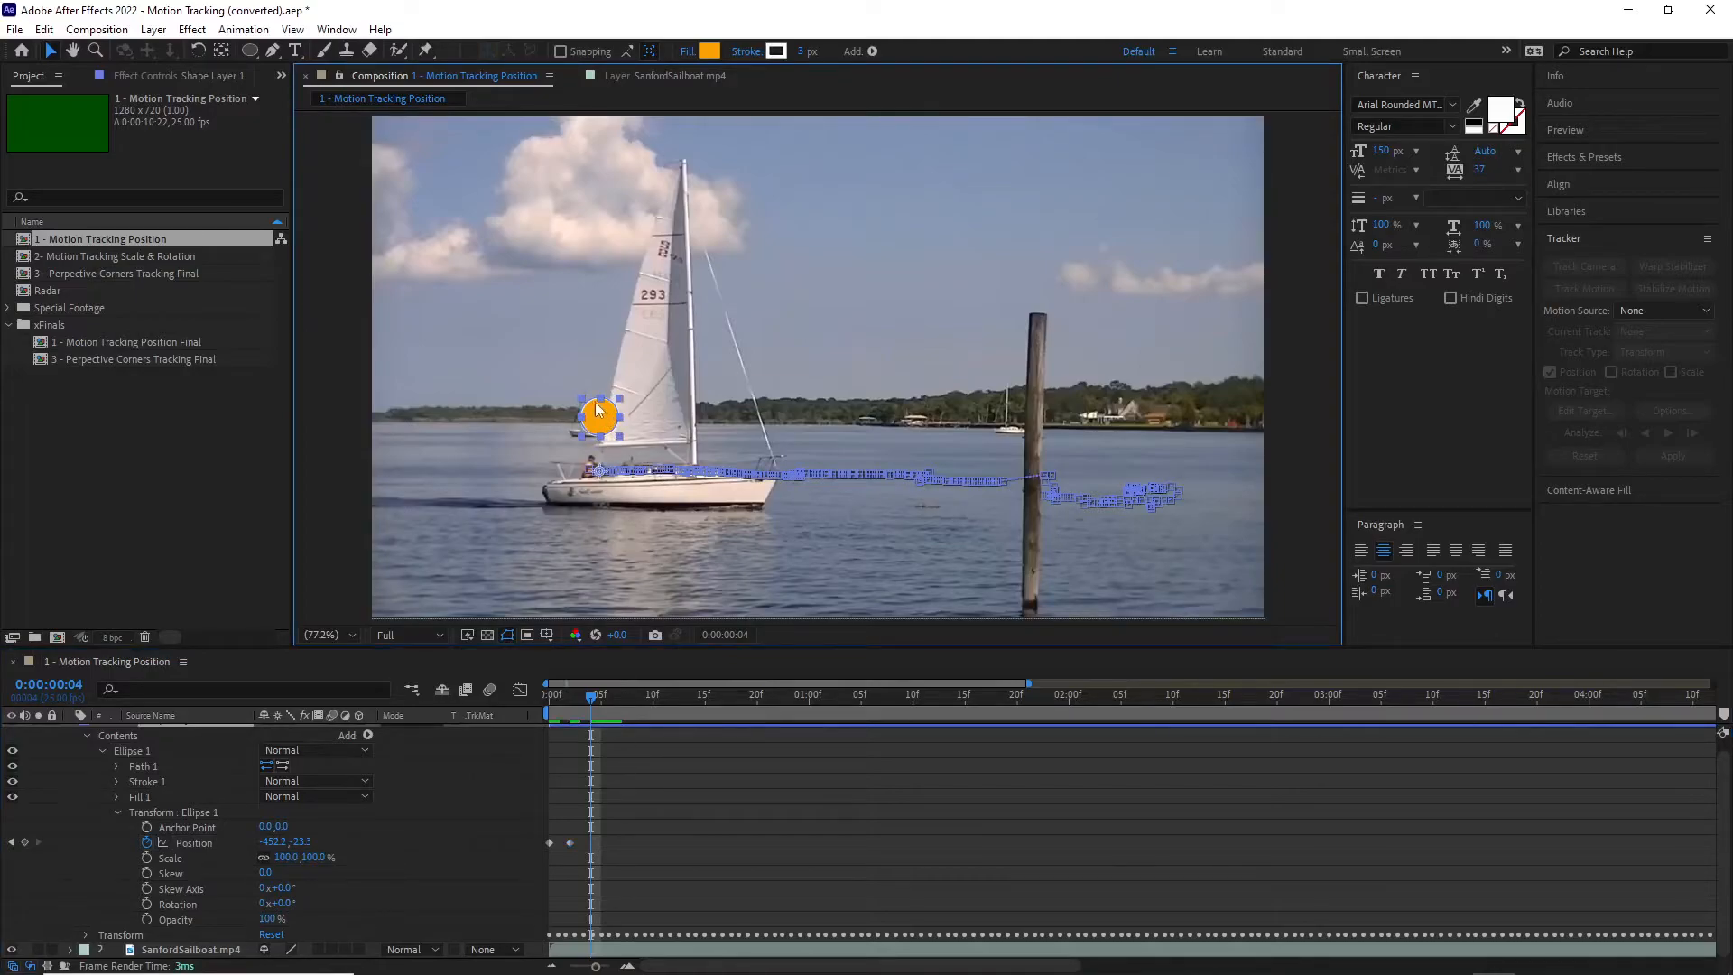
{"action": "left_click_drag", "start_coordinate": [611, 429], "coordinate": [600, 449]}
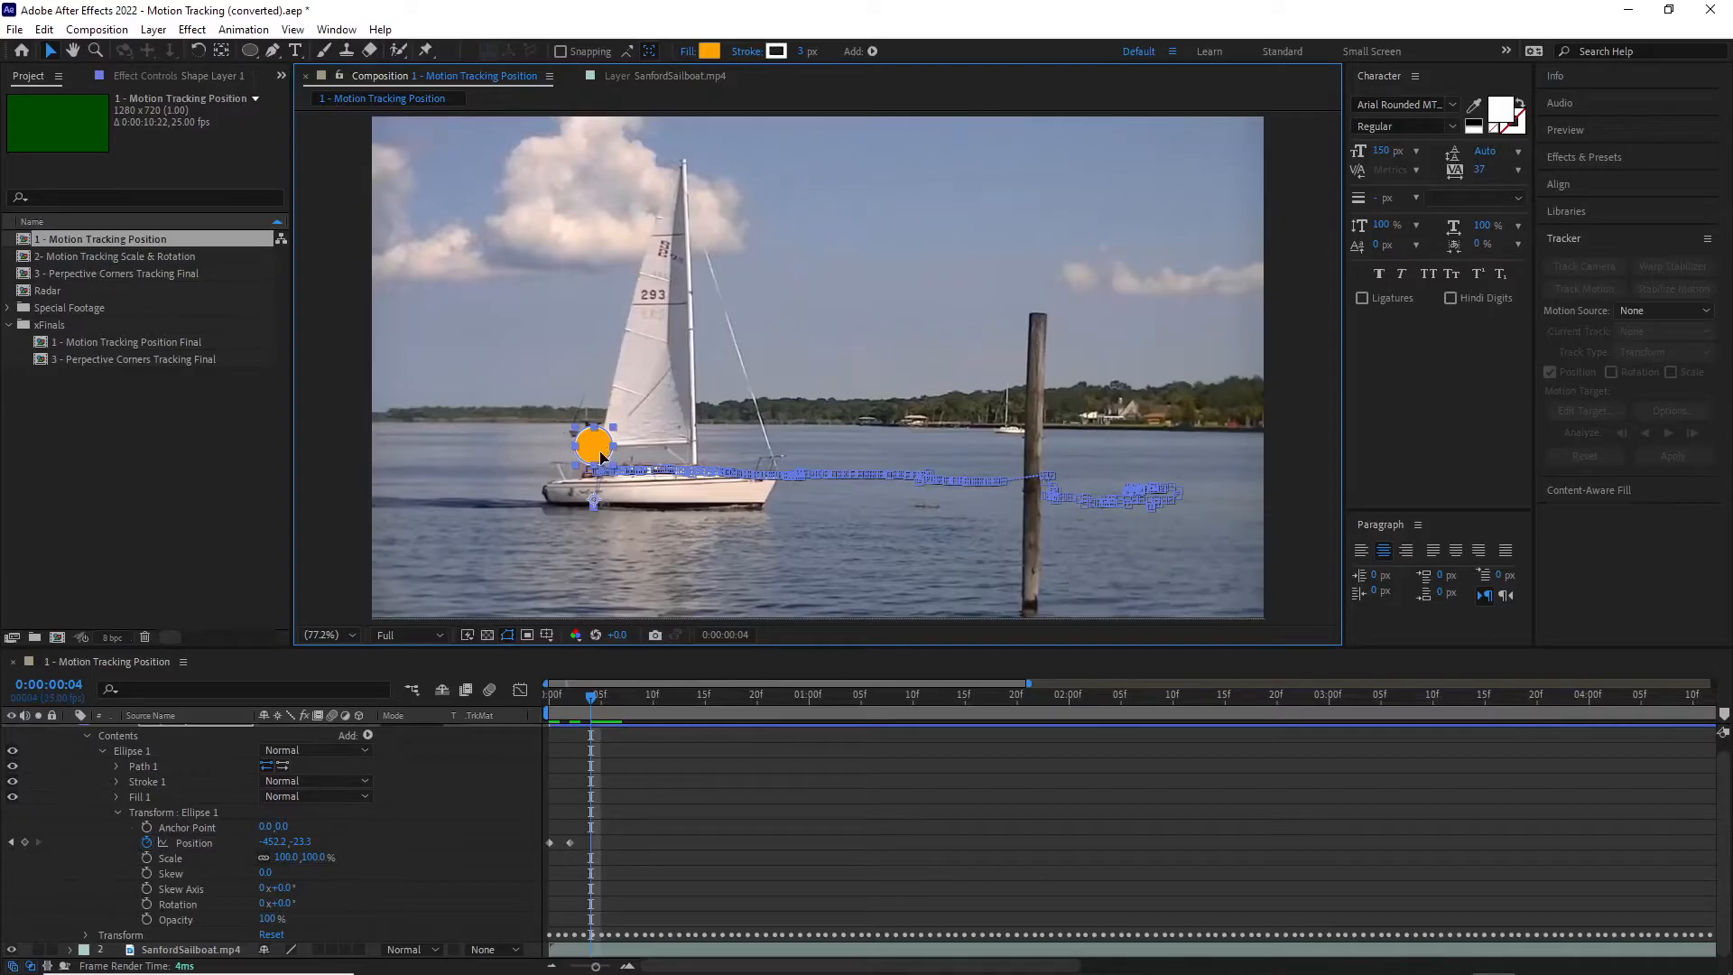
{"action": "key", "text": "ctrl+z"}
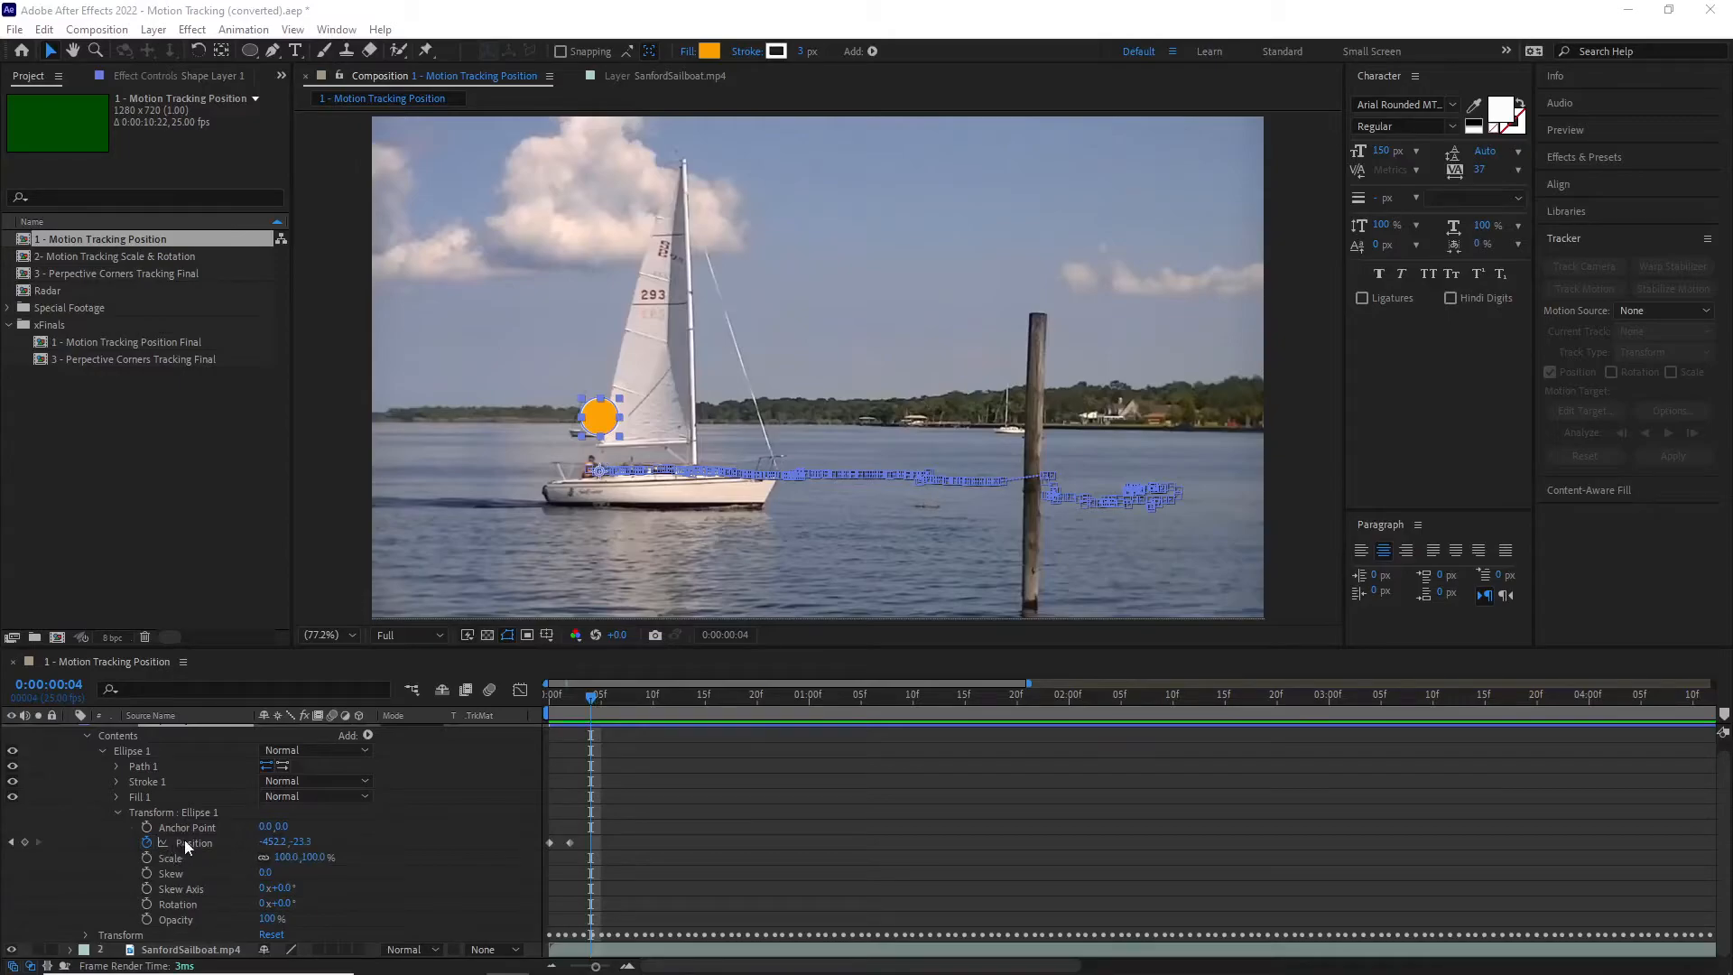
Step: Lower the circle at 0:00:00:04 by setting the Y value of Ellipse 1's Position to 31.7
{"action": "left_click_drag", "start_coordinate": [295, 846], "coordinate": [350, 844]}
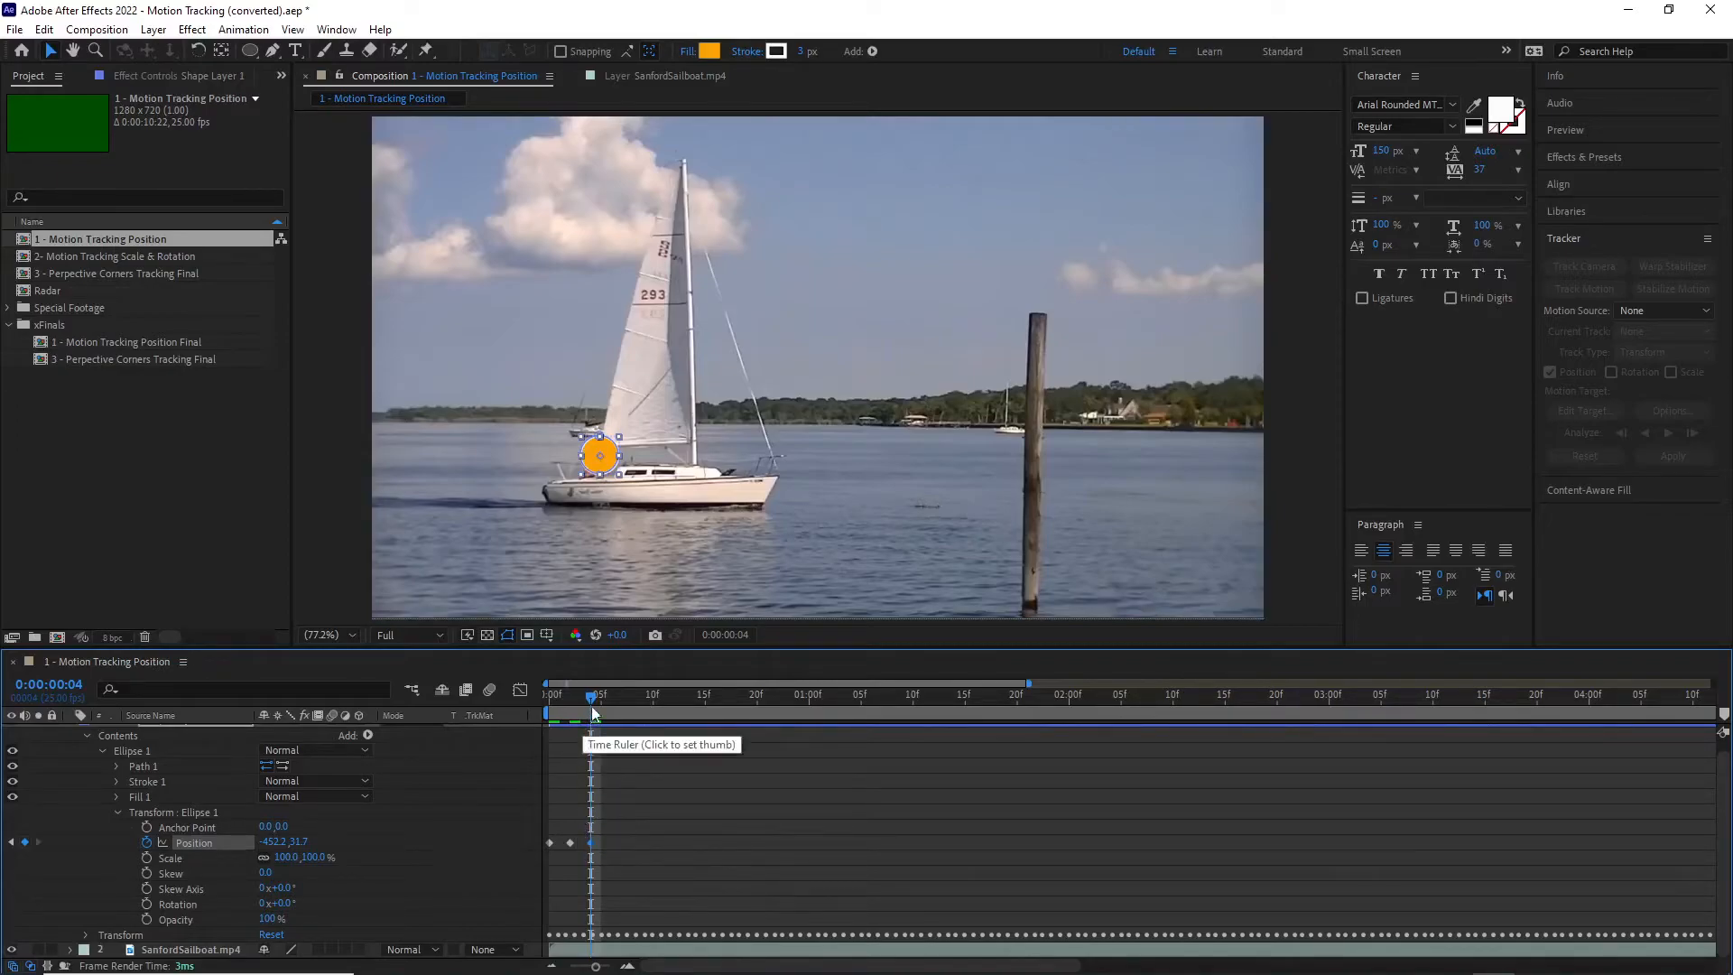
{"action": "mouse_move", "coordinate": [593, 697]}
{"action": "left_mouse_down"}
{"action": "mouse_move", "coordinate": [541, 712]}
{"action": "mouse_move", "coordinate": [594, 726]}
{"action": "mouse_move", "coordinate": [539, 720]}
{"action": "mouse_move", "coordinate": [581, 715]}
{"action": "left_mouse_up"}
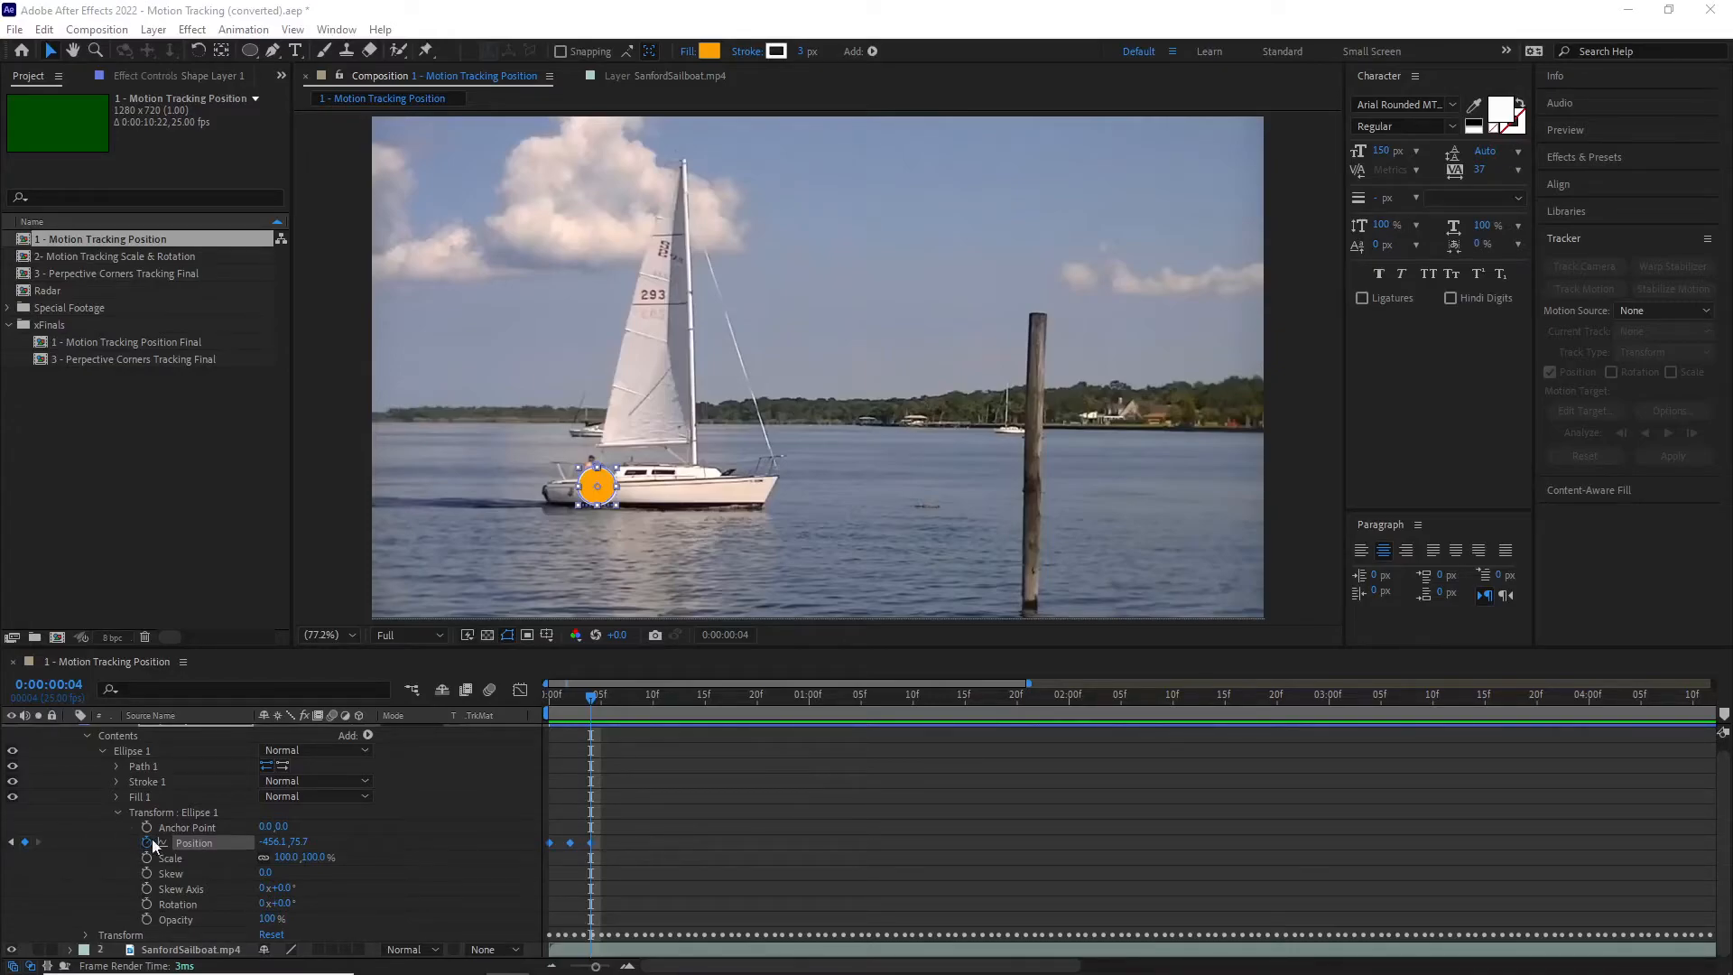
{"action": "left_click", "coordinate": [203, 843]}
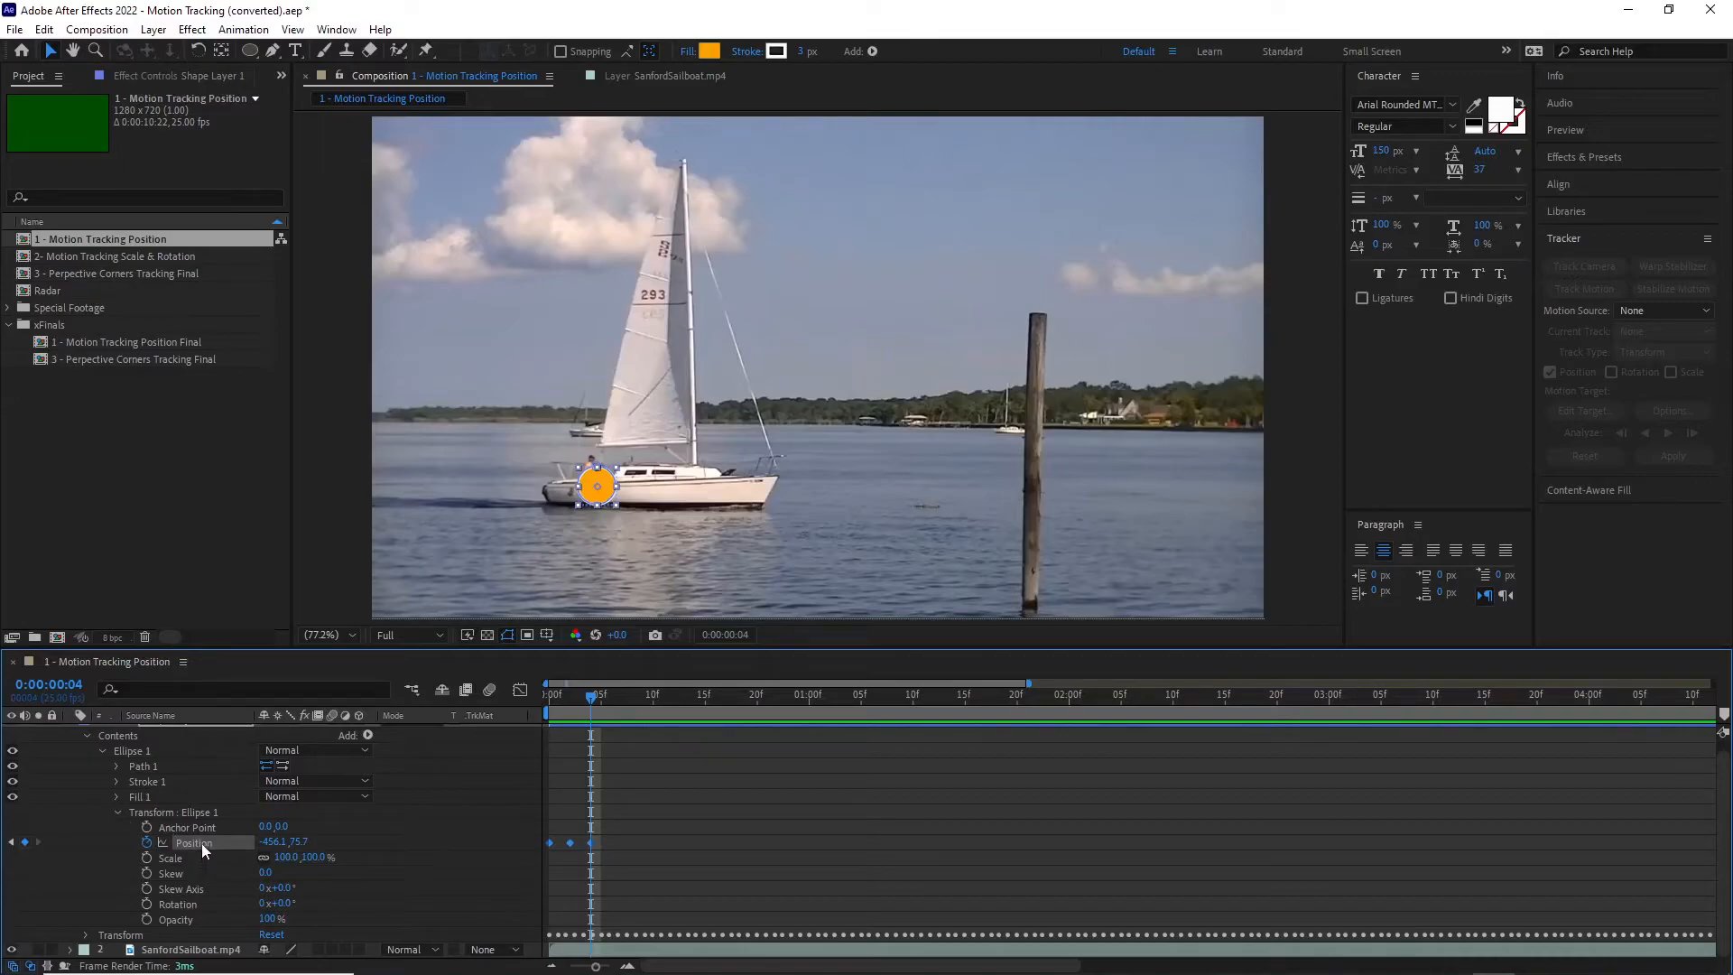
{"action": "key", "text": "ctrl+v"}
{"action": "left_click", "coordinate": [197, 842]}
{"action": "left_click", "coordinate": [148, 842]}
{"action": "left_click", "coordinate": [148, 842]}
{"action": "left_click", "coordinate": [184, 843]}
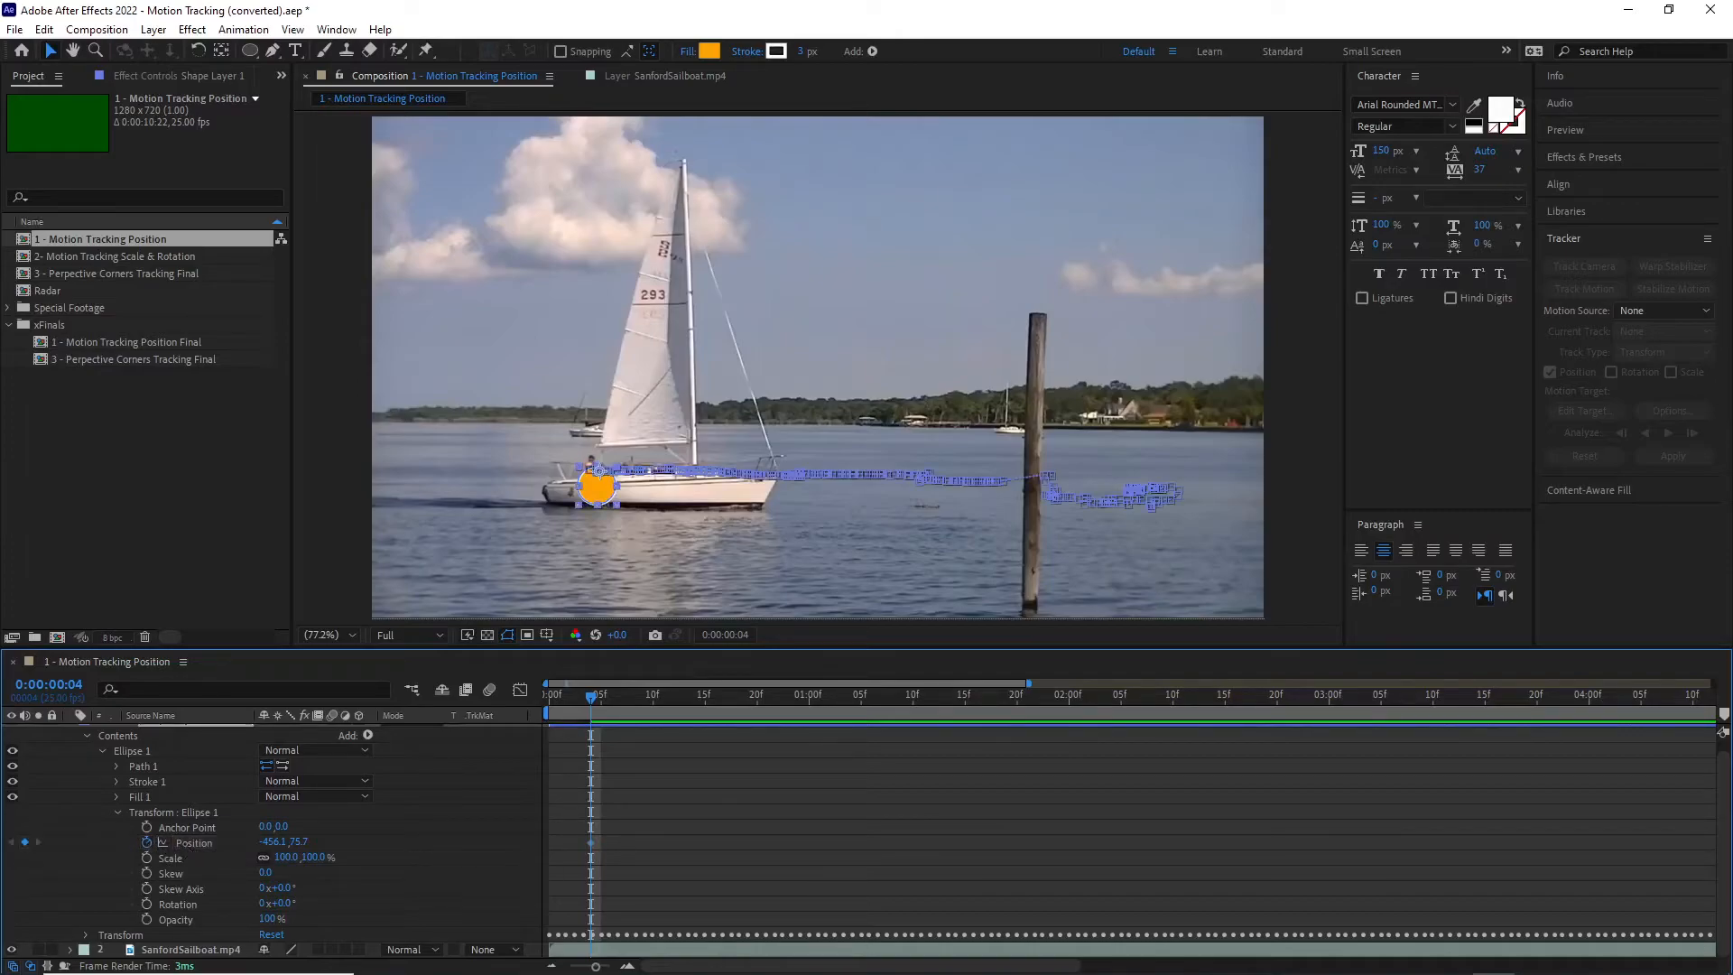
{"action": "key", "text": "ctrl+z"}
{"action": "key", "text": "ctrl+z"}
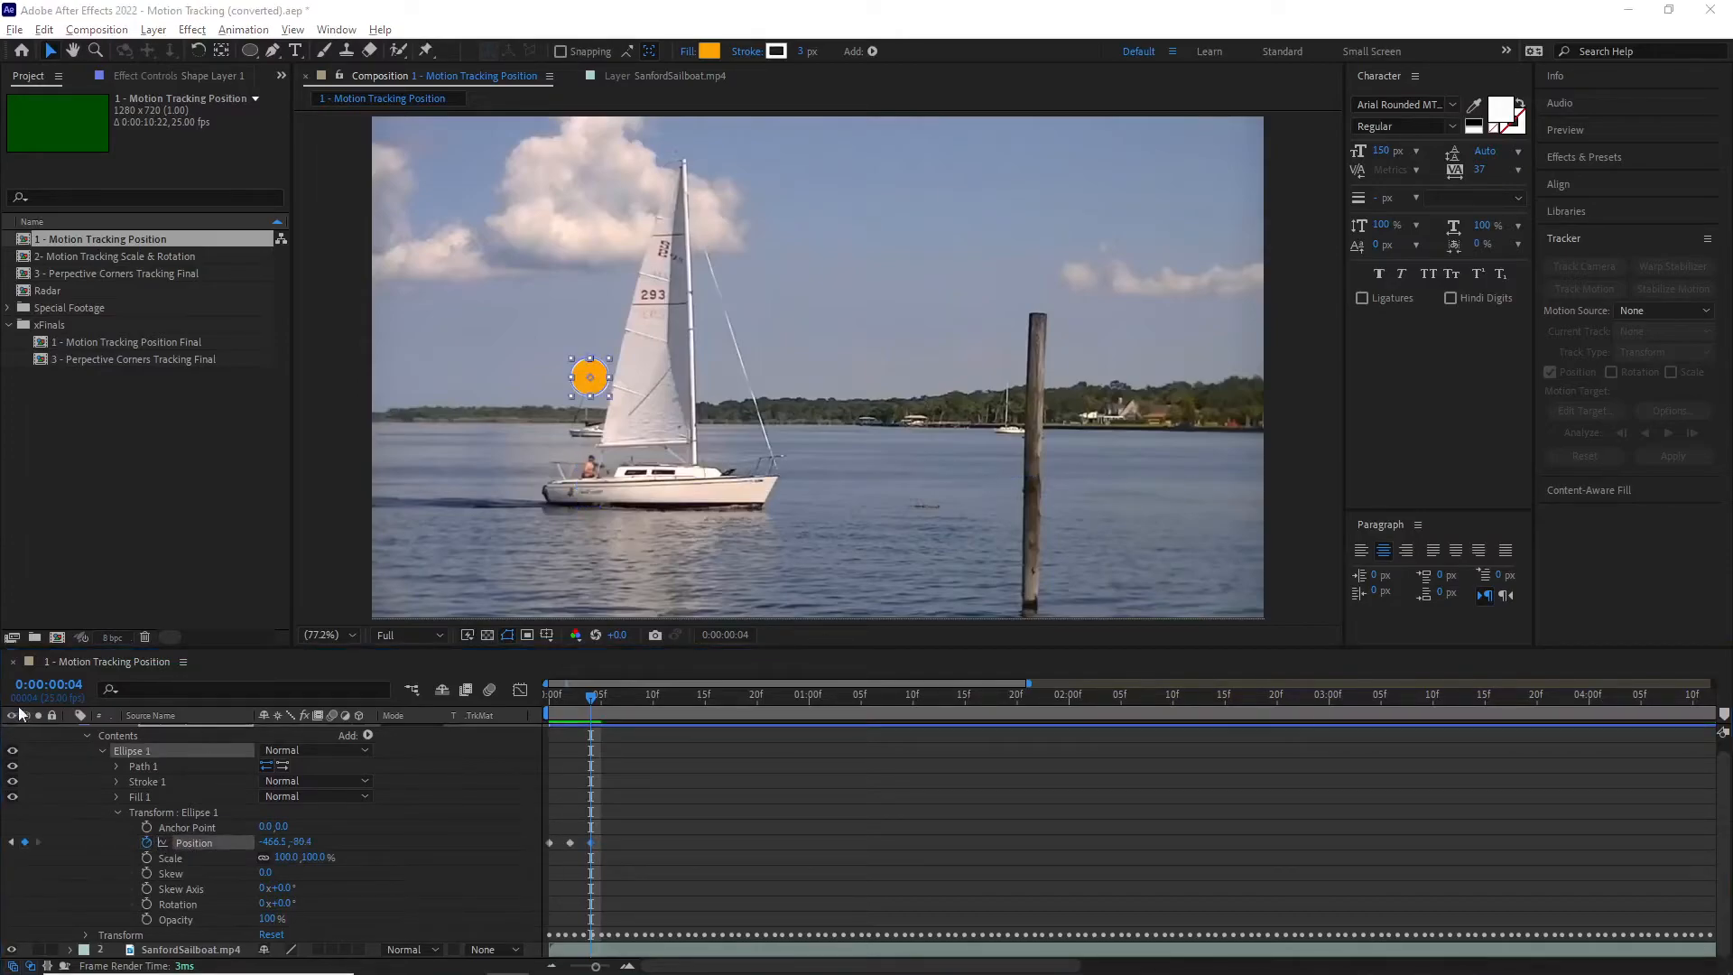
Step: Add the expression loopOut() to the Position property of Ellipse 1
{"action": "left_click", "coordinate": [148, 843], "text": "alt"}
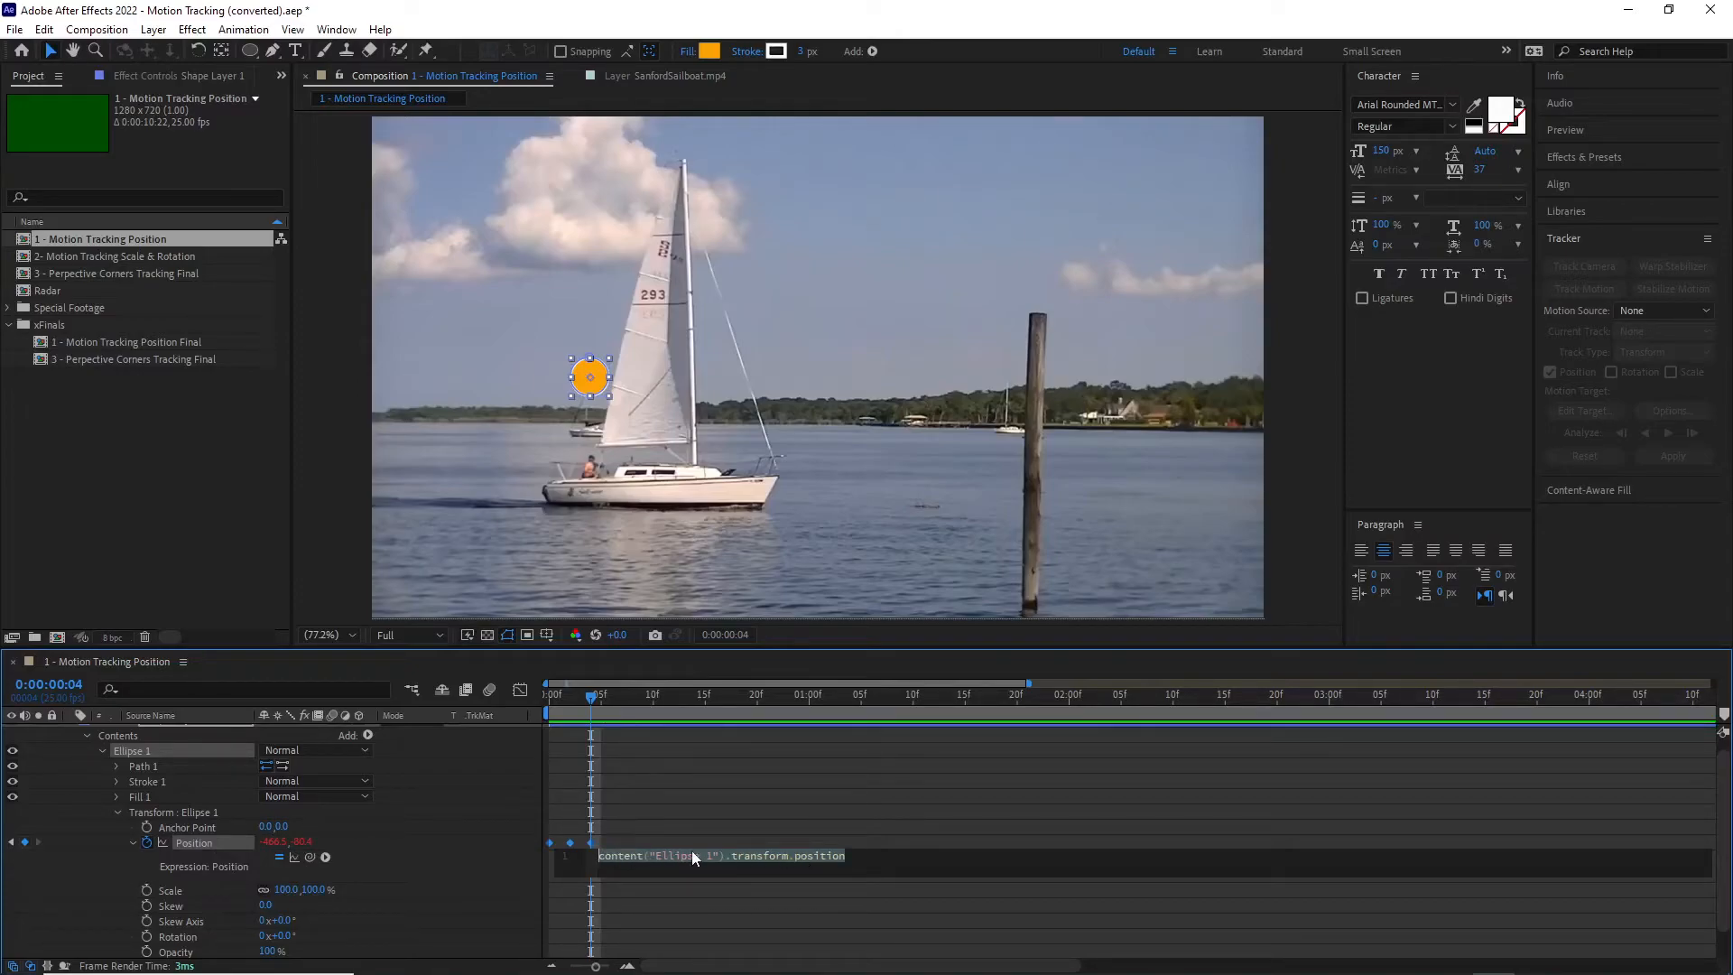
{"action": "type", "text": "loo"}
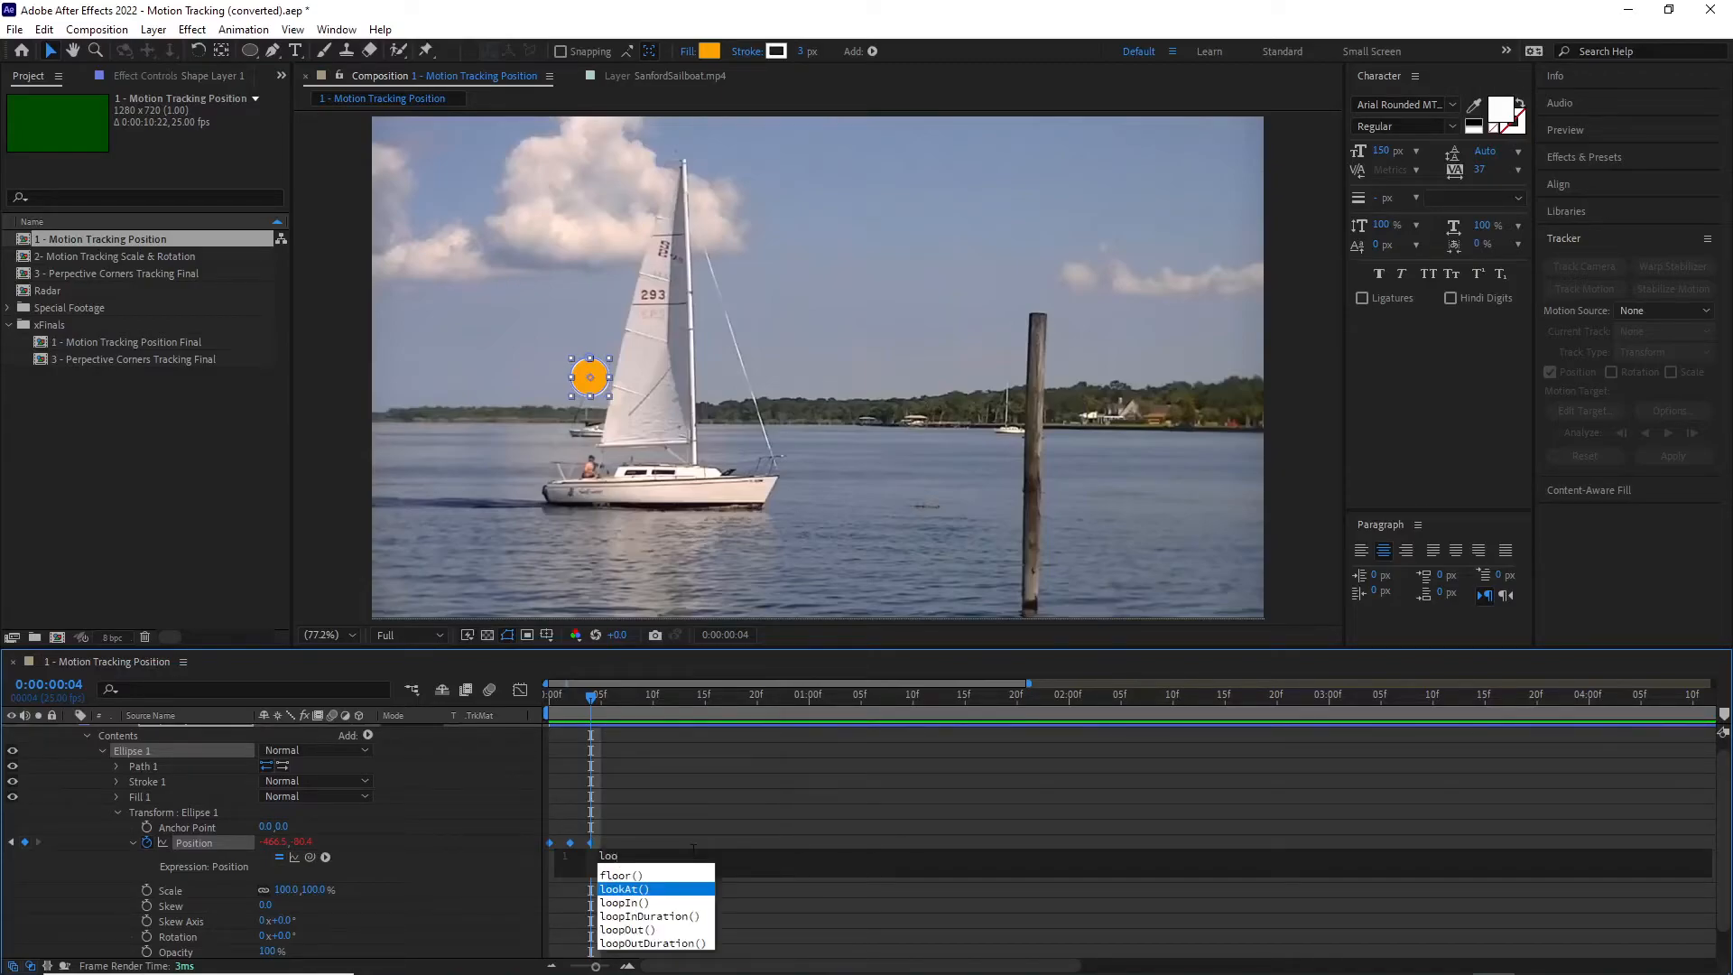
{"action": "type", "text": "p"}
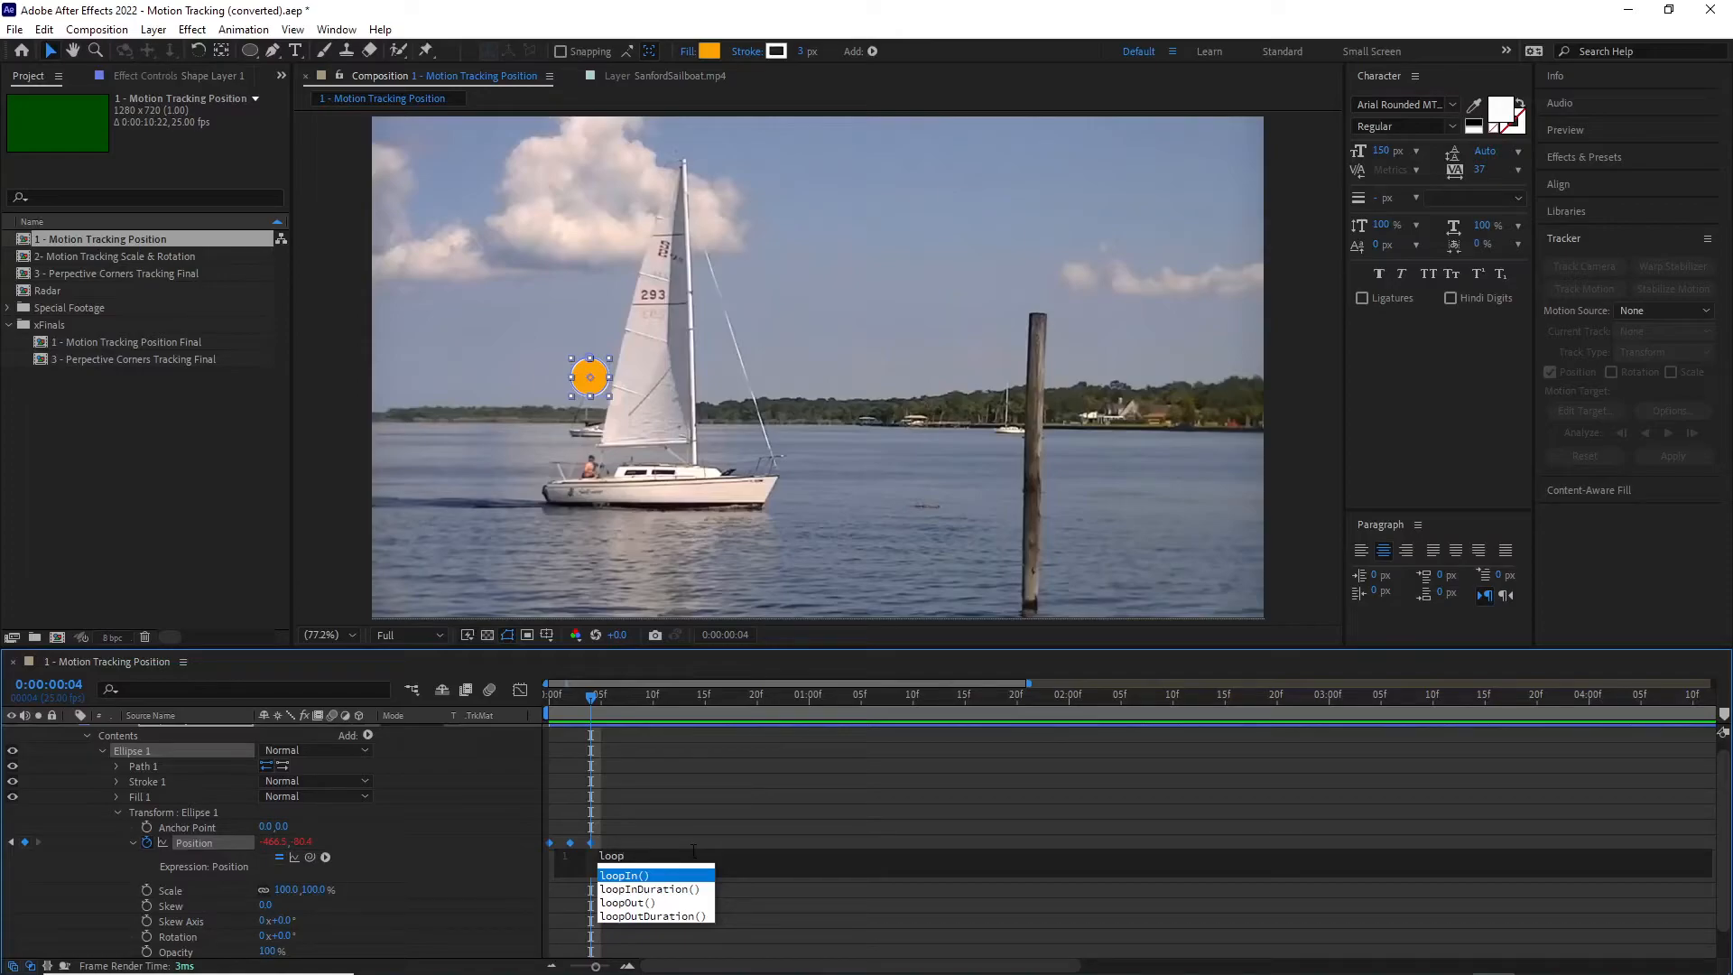
{"action": "type", "text": "Out"}
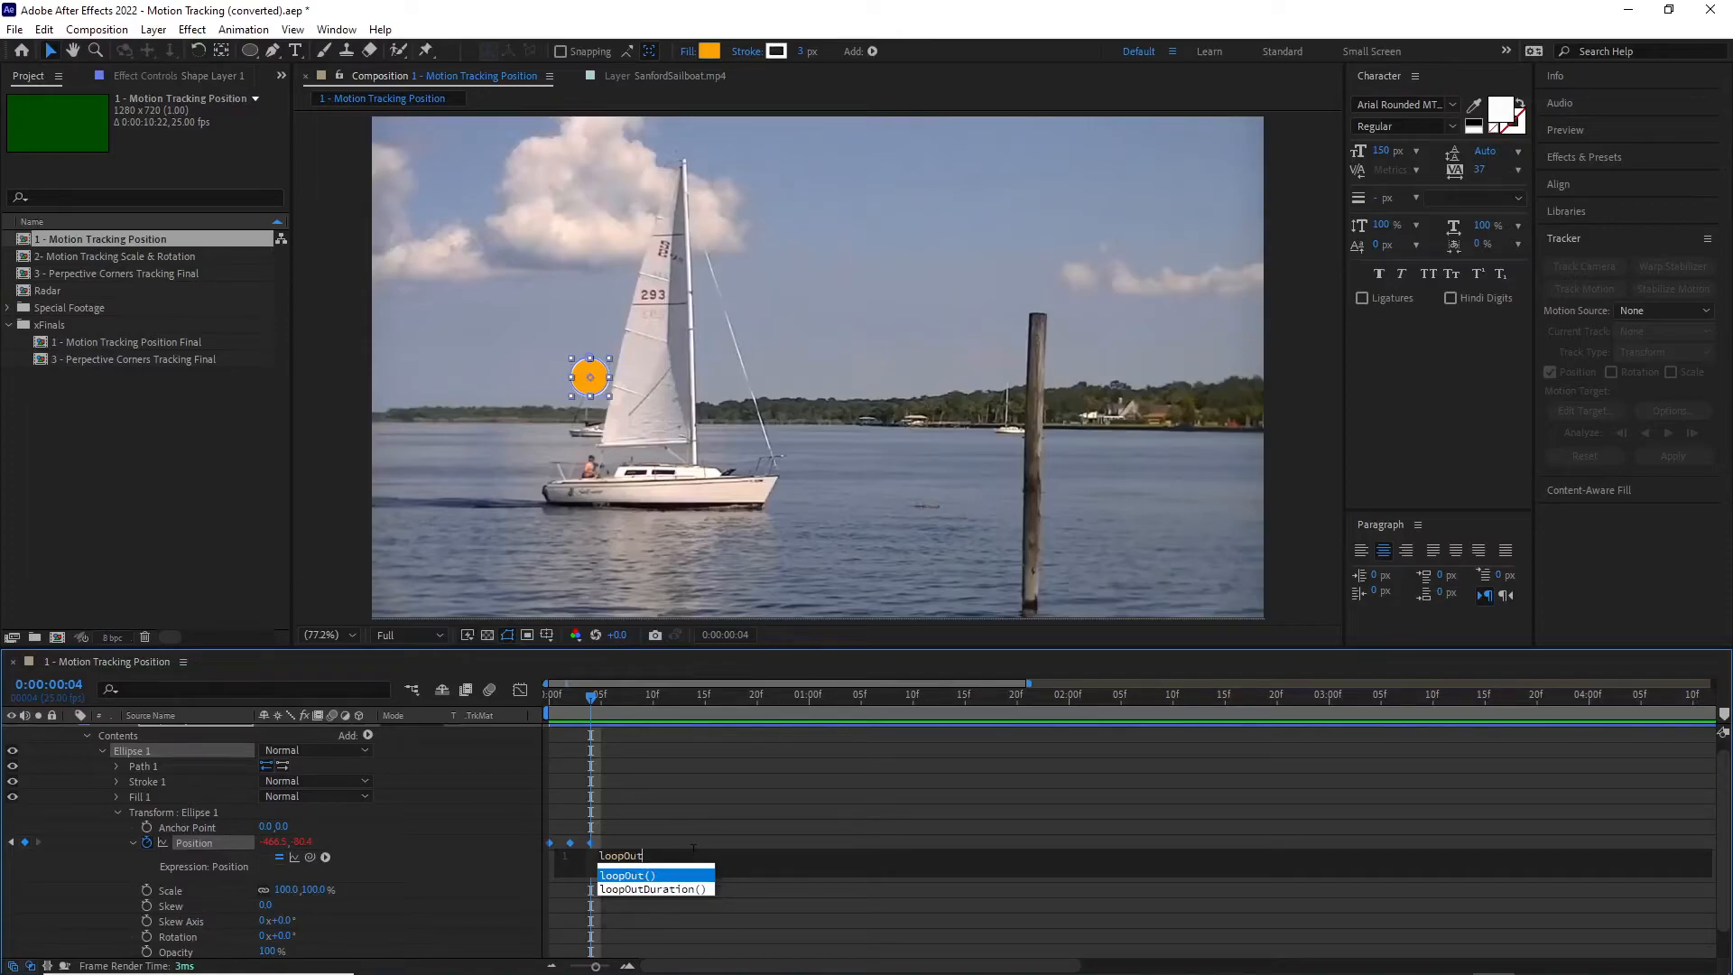
{"action": "type", "text": "9"}
{"action": "key", "text": "BackSpace"}
{"action": "type", "text": "("}
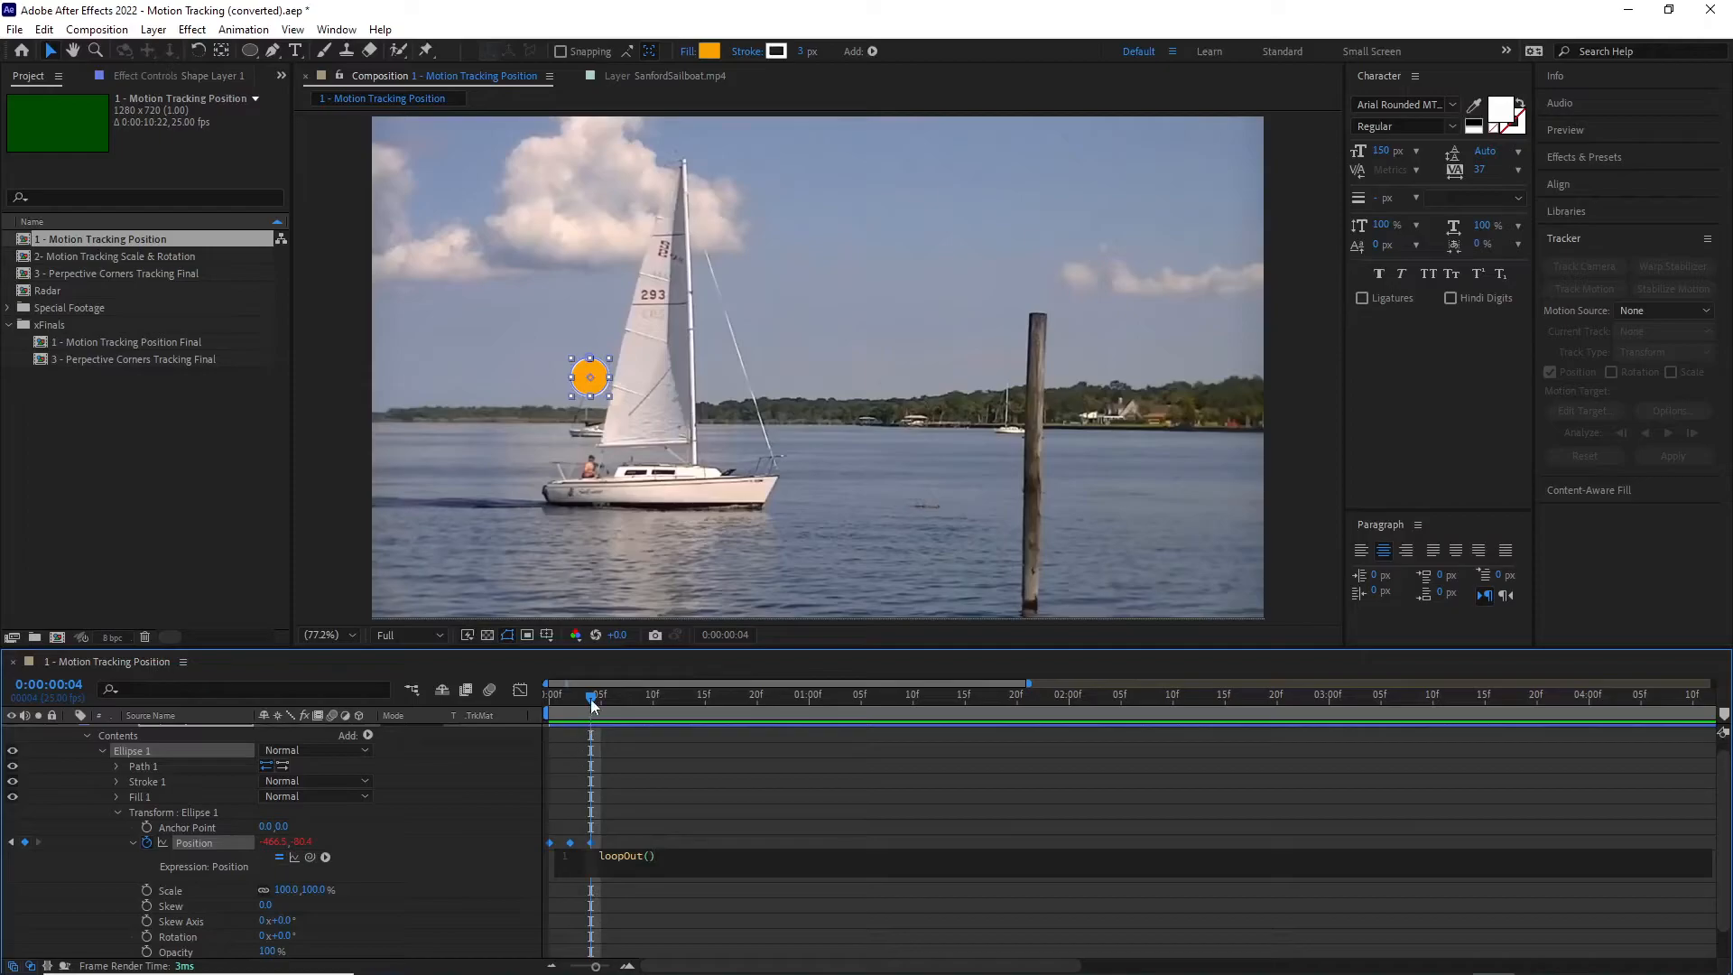
Step: Apply the expression and preview the circle's looping motion from the start of the composition
{"action": "left_click", "coordinate": [565, 708]}
{"action": "left_click_drag", "start_coordinate": [565, 707], "coordinate": [515, 714]}
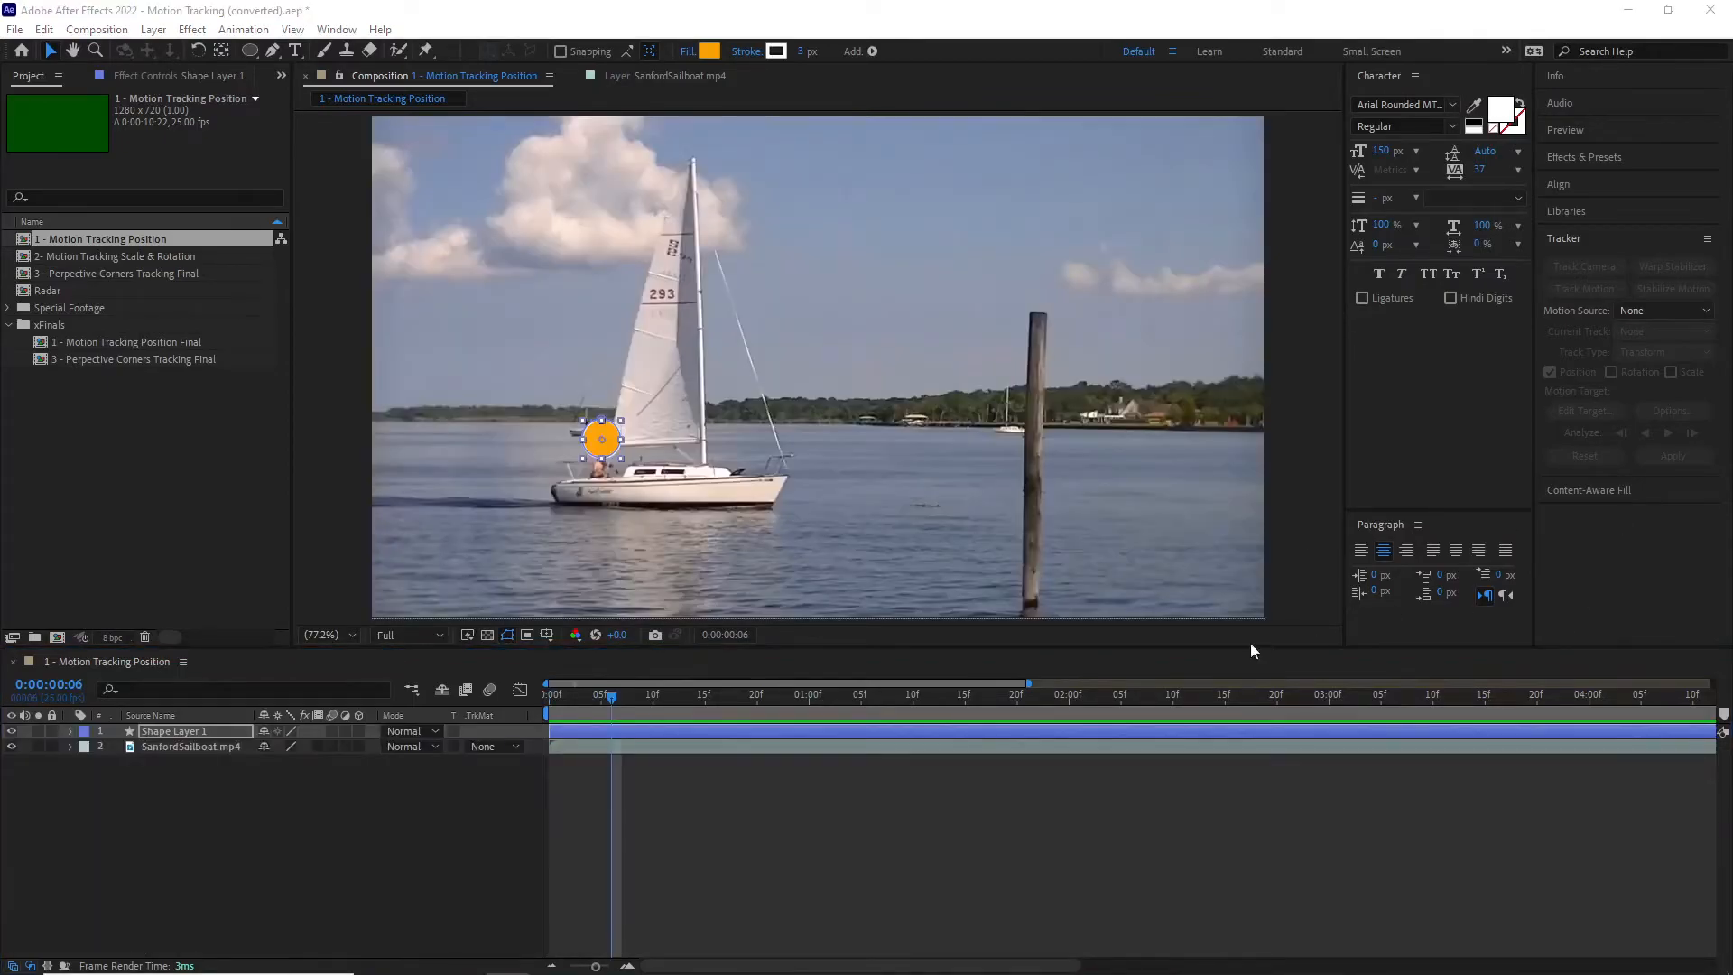
{"action": "left_click_drag", "start_coordinate": [613, 696], "coordinate": [1414, 757]}
{"action": "key", "text": "space"}
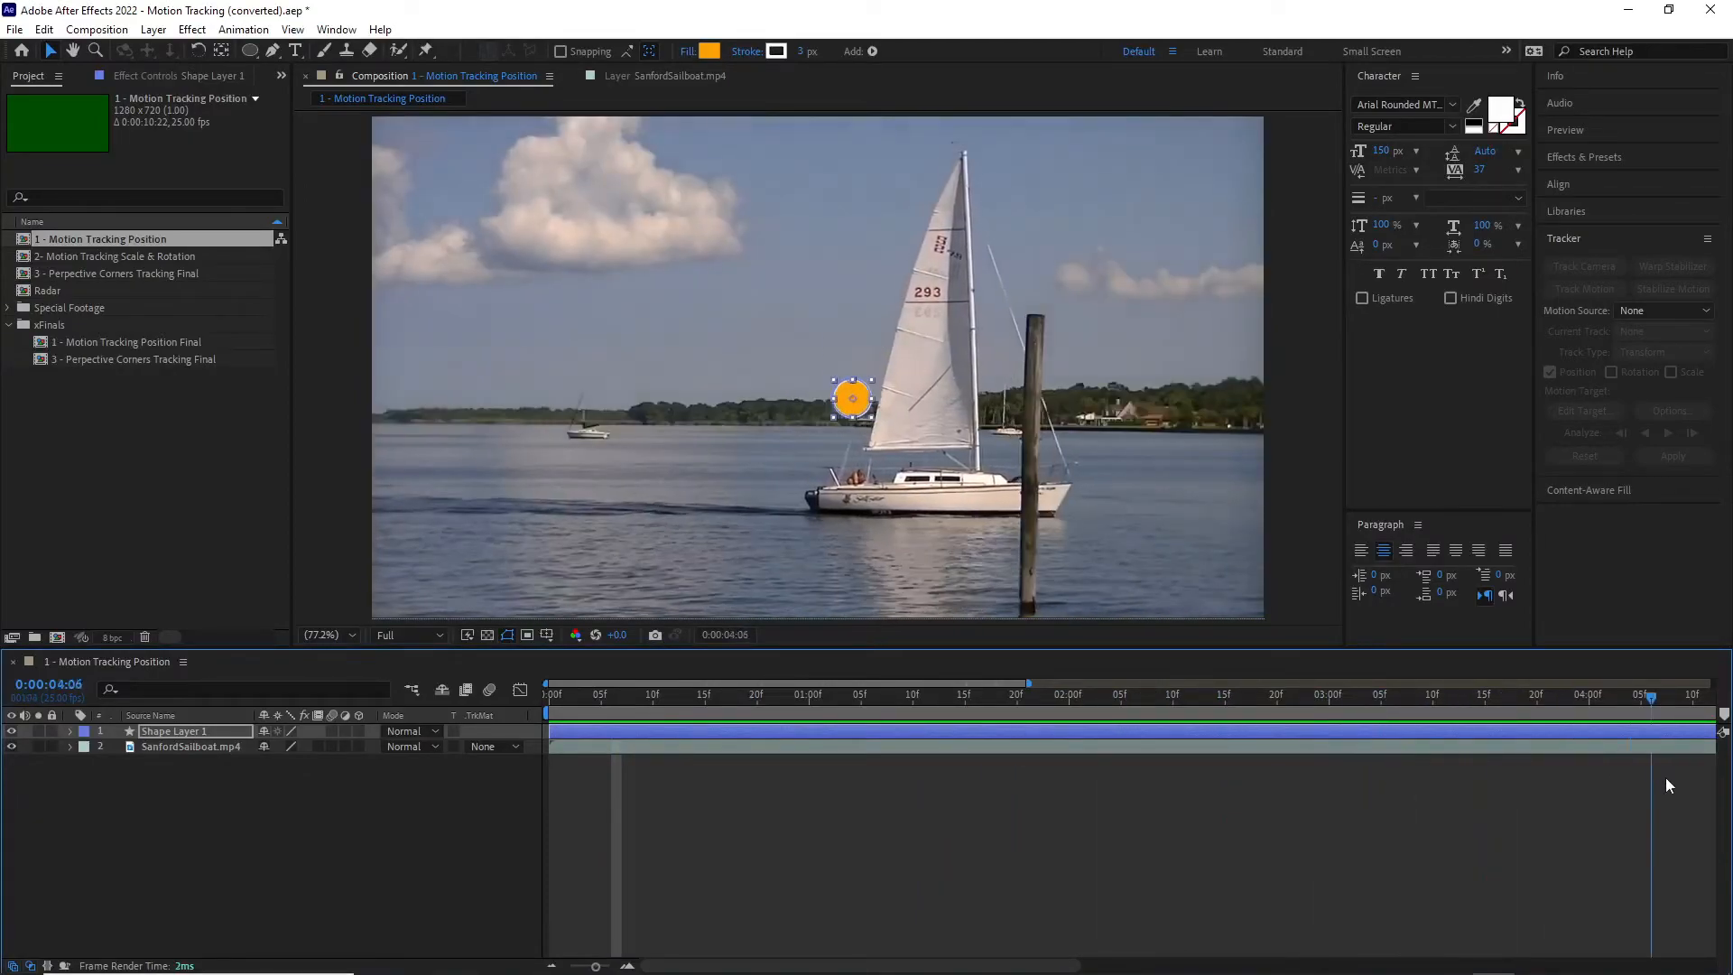
Step: Go to 0:00:07:00 and add another copy of SanfordSailboat.mp4 from the Special Footage folder above Shape Layer 1
{"action": "left_click_drag", "start_coordinate": [595, 968], "coordinate": [569, 967]}
{"action": "left_click_drag", "start_coordinate": [933, 695], "coordinate": [1297, 735]}
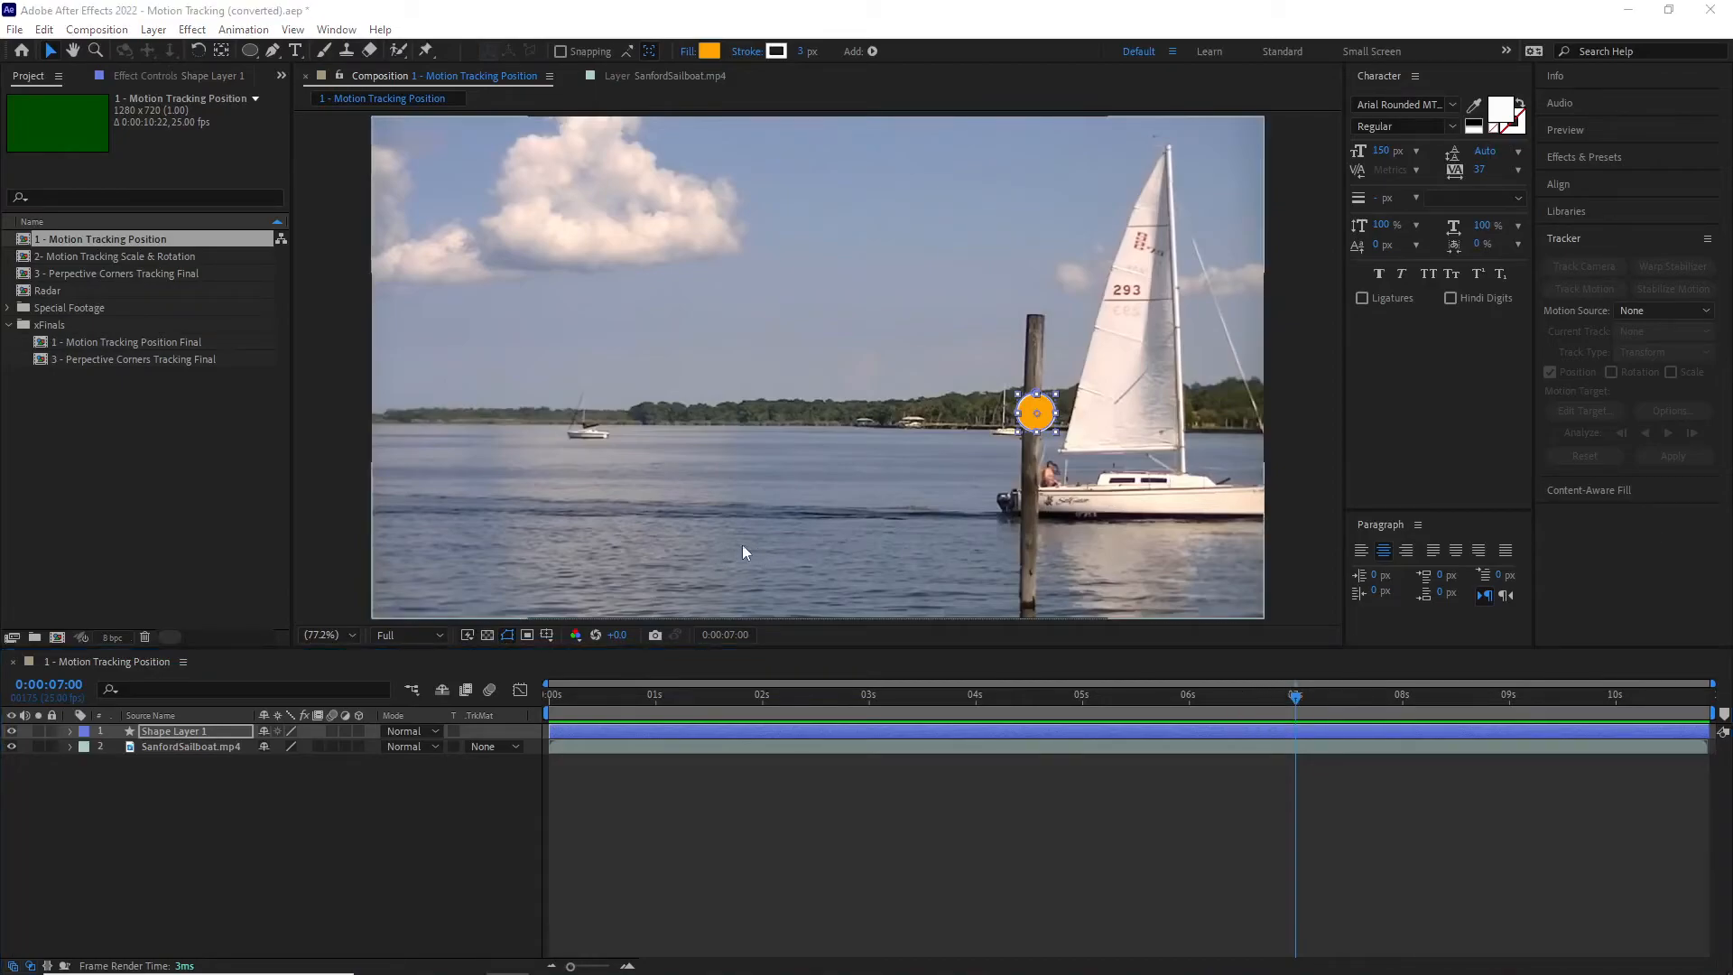
{"action": "left_click", "coordinate": [10, 309]}
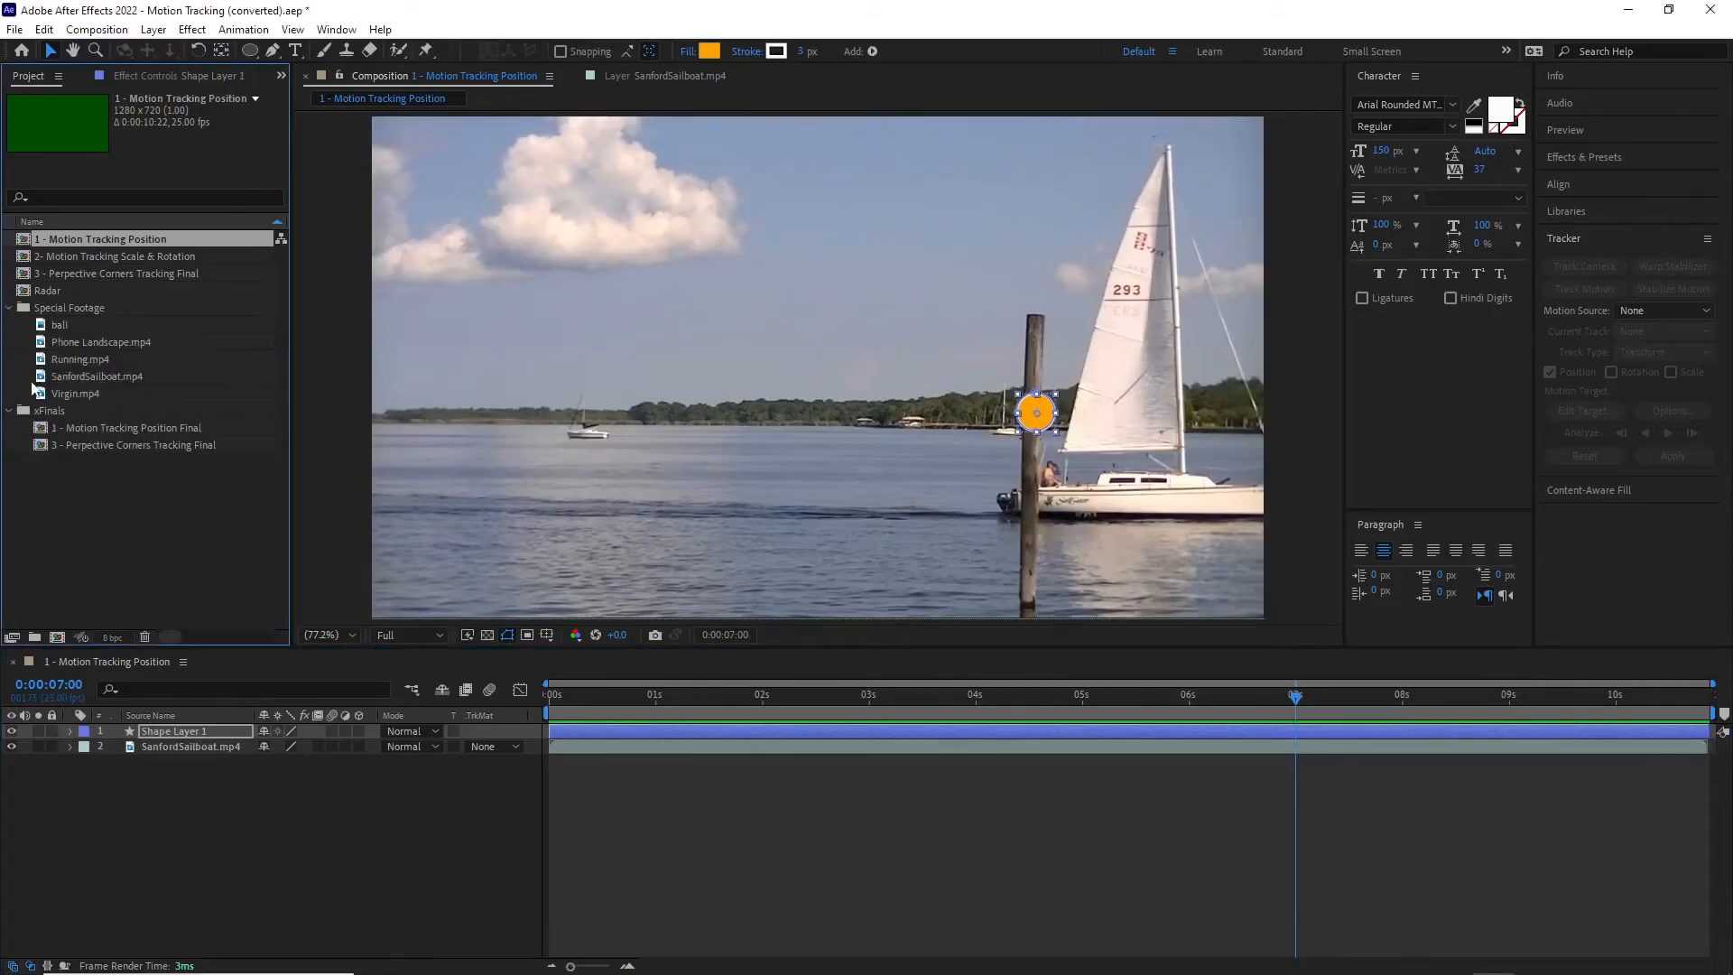
{"action": "left_click", "coordinate": [72, 376]}
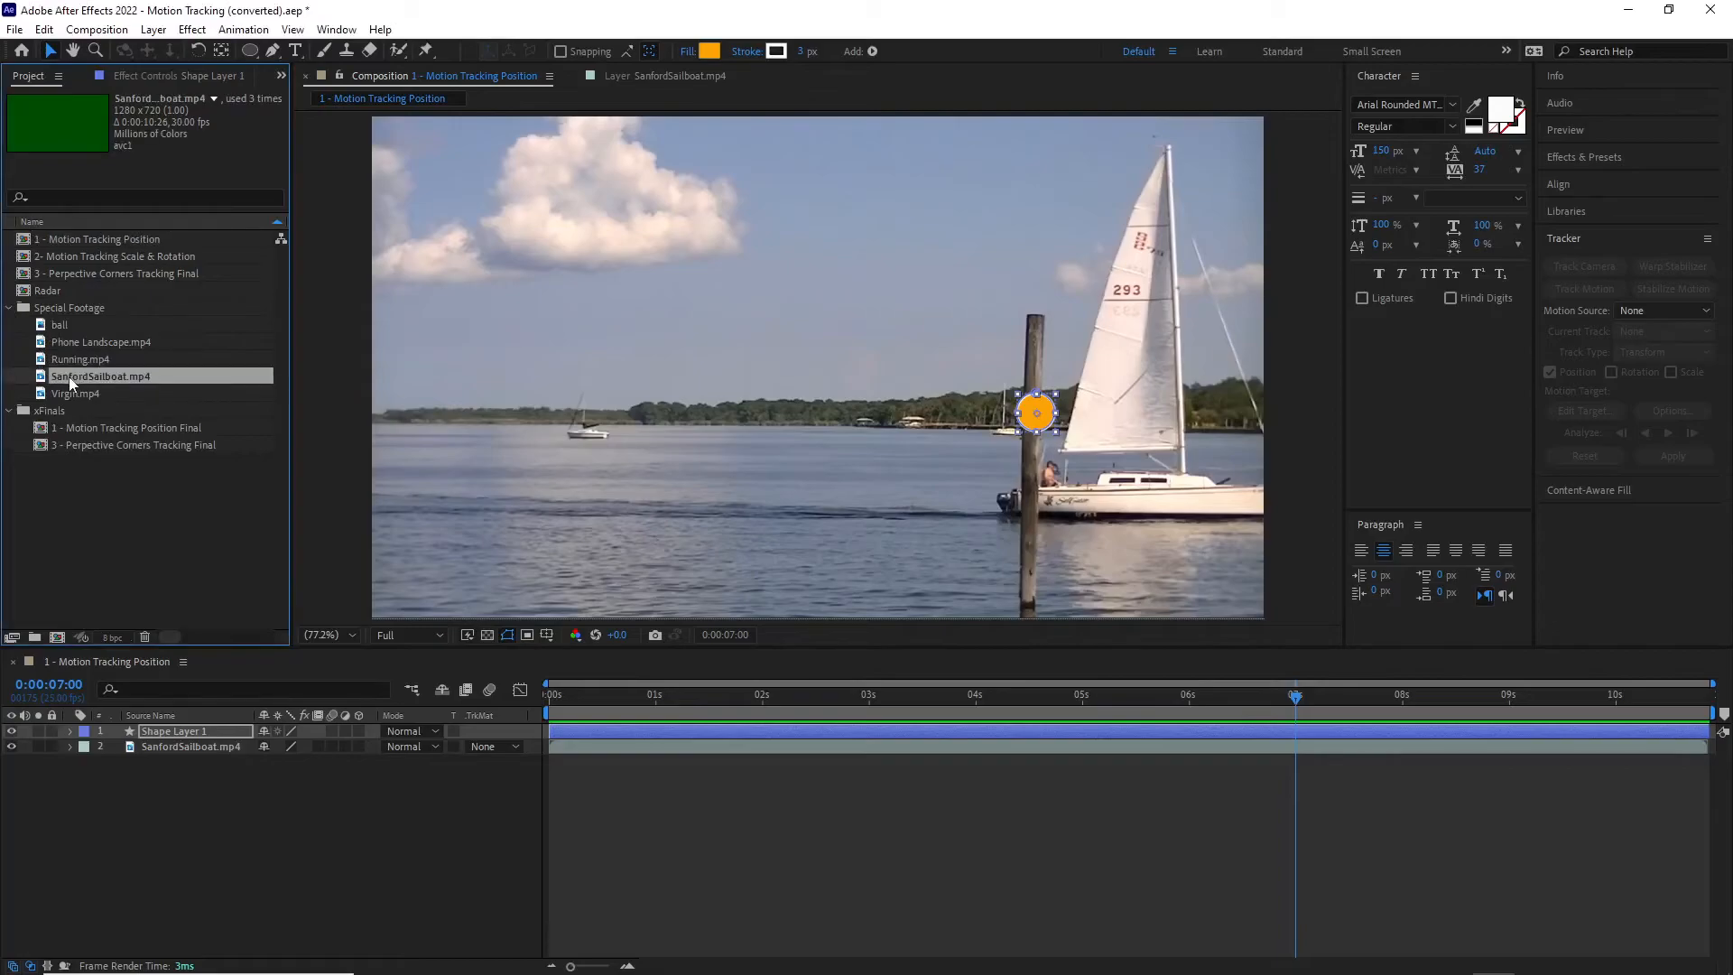
{"action": "left_click_drag", "start_coordinate": [71, 372], "coordinate": [144, 731]}
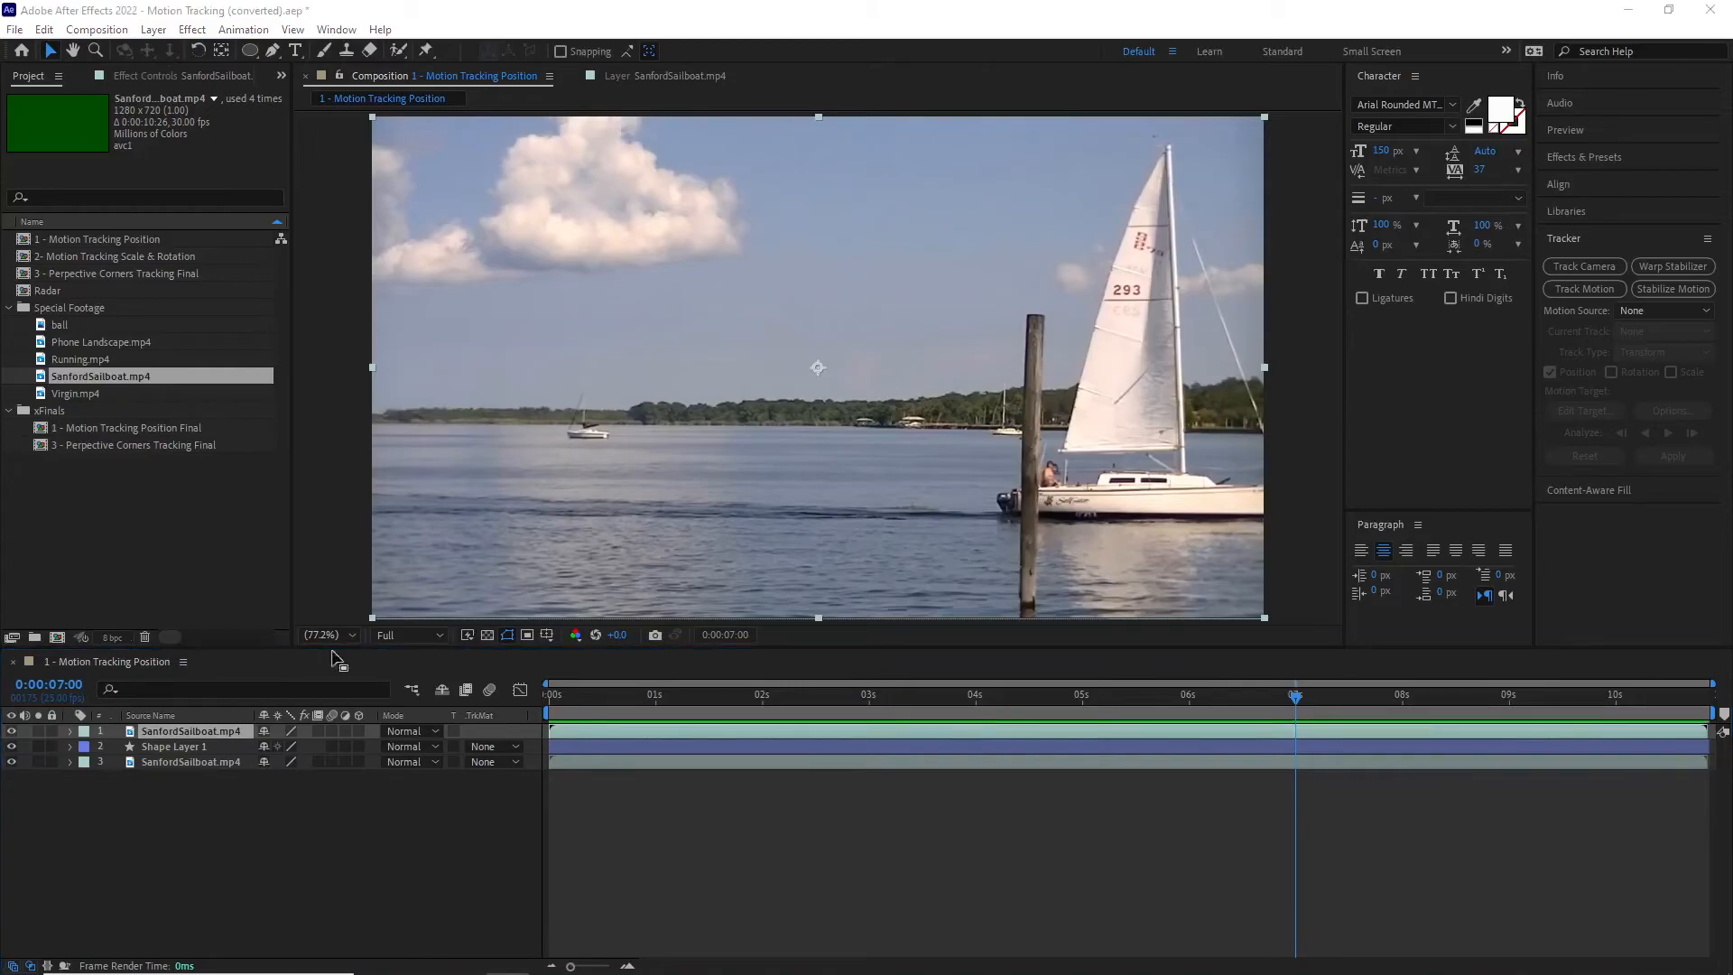
Step: Draw a closed Pen tool mask around the wooden pole on the uppermost SanfordSailboat.mp4 layer
{"action": "left_click", "coordinate": [204, 883]}
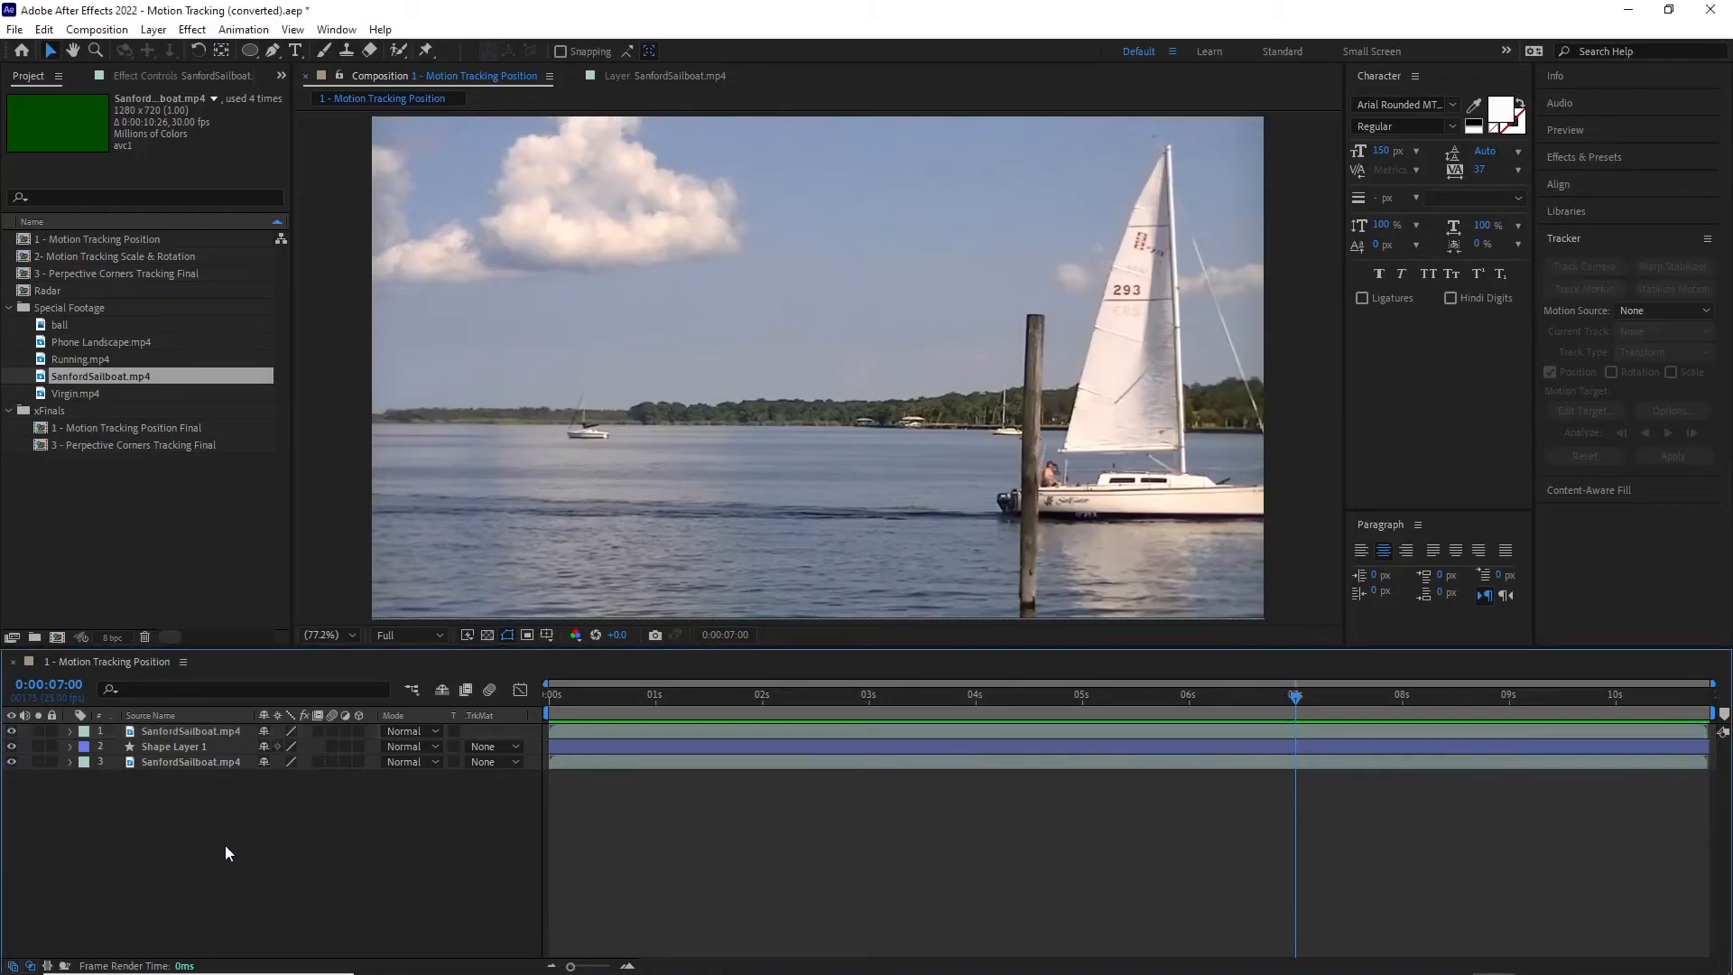
{"action": "left_click", "coordinate": [192, 733]}
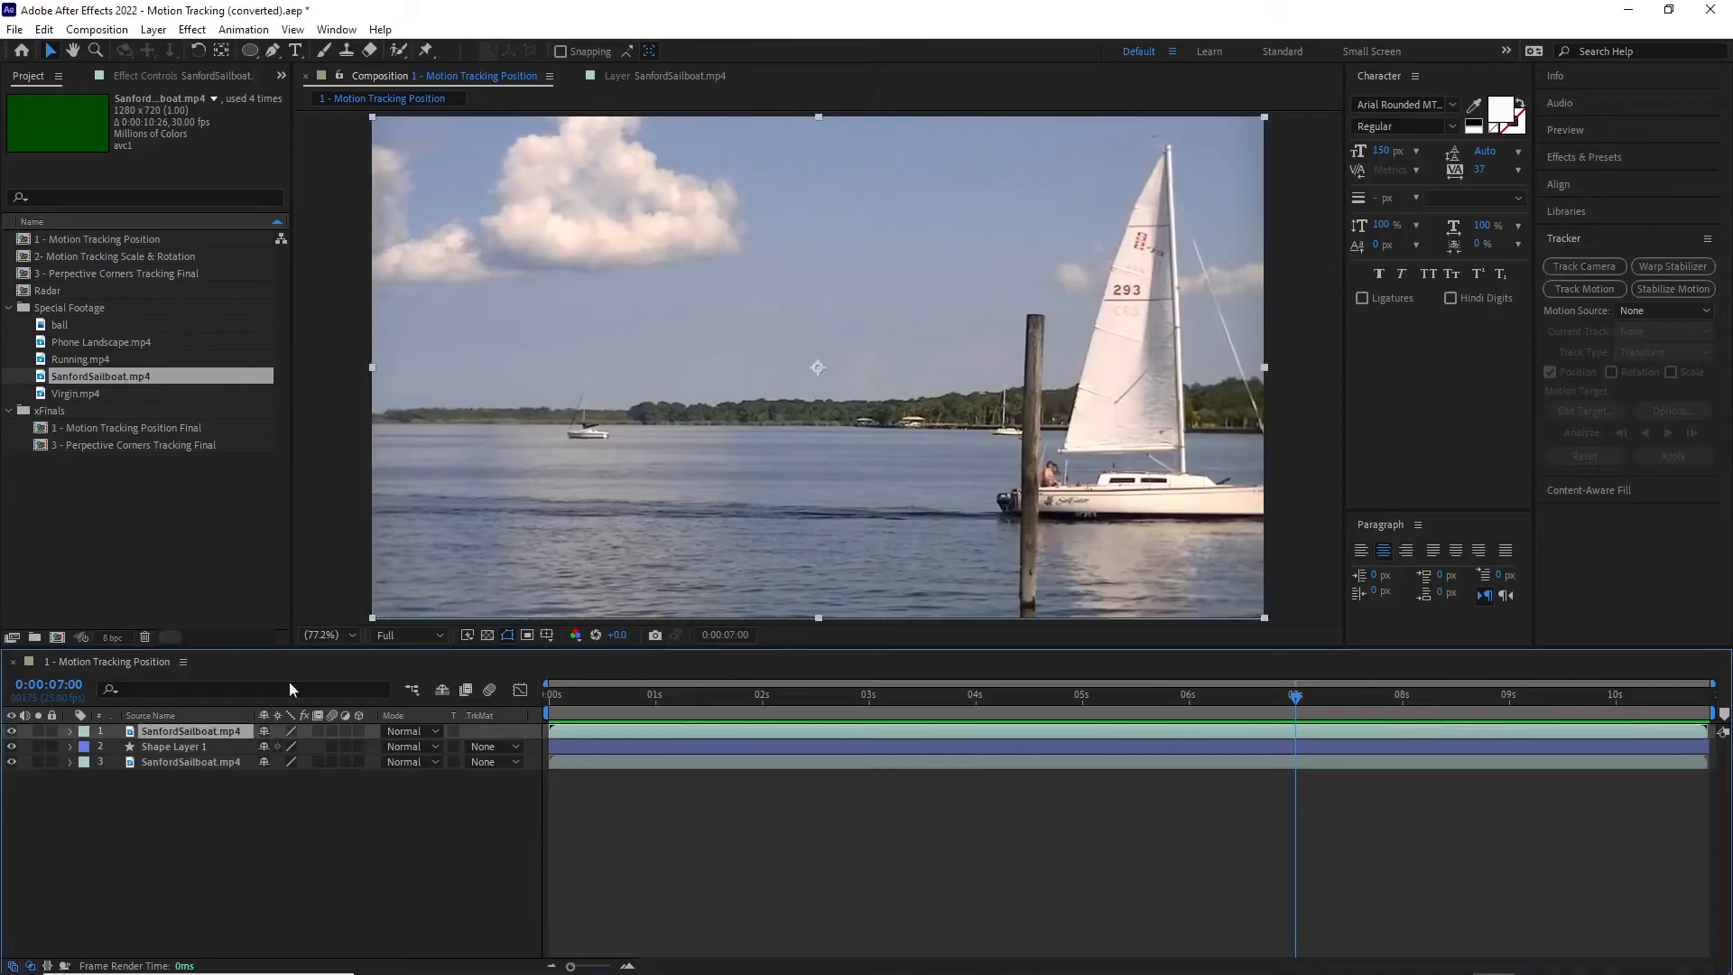
{"action": "left_click", "coordinate": [272, 50]}
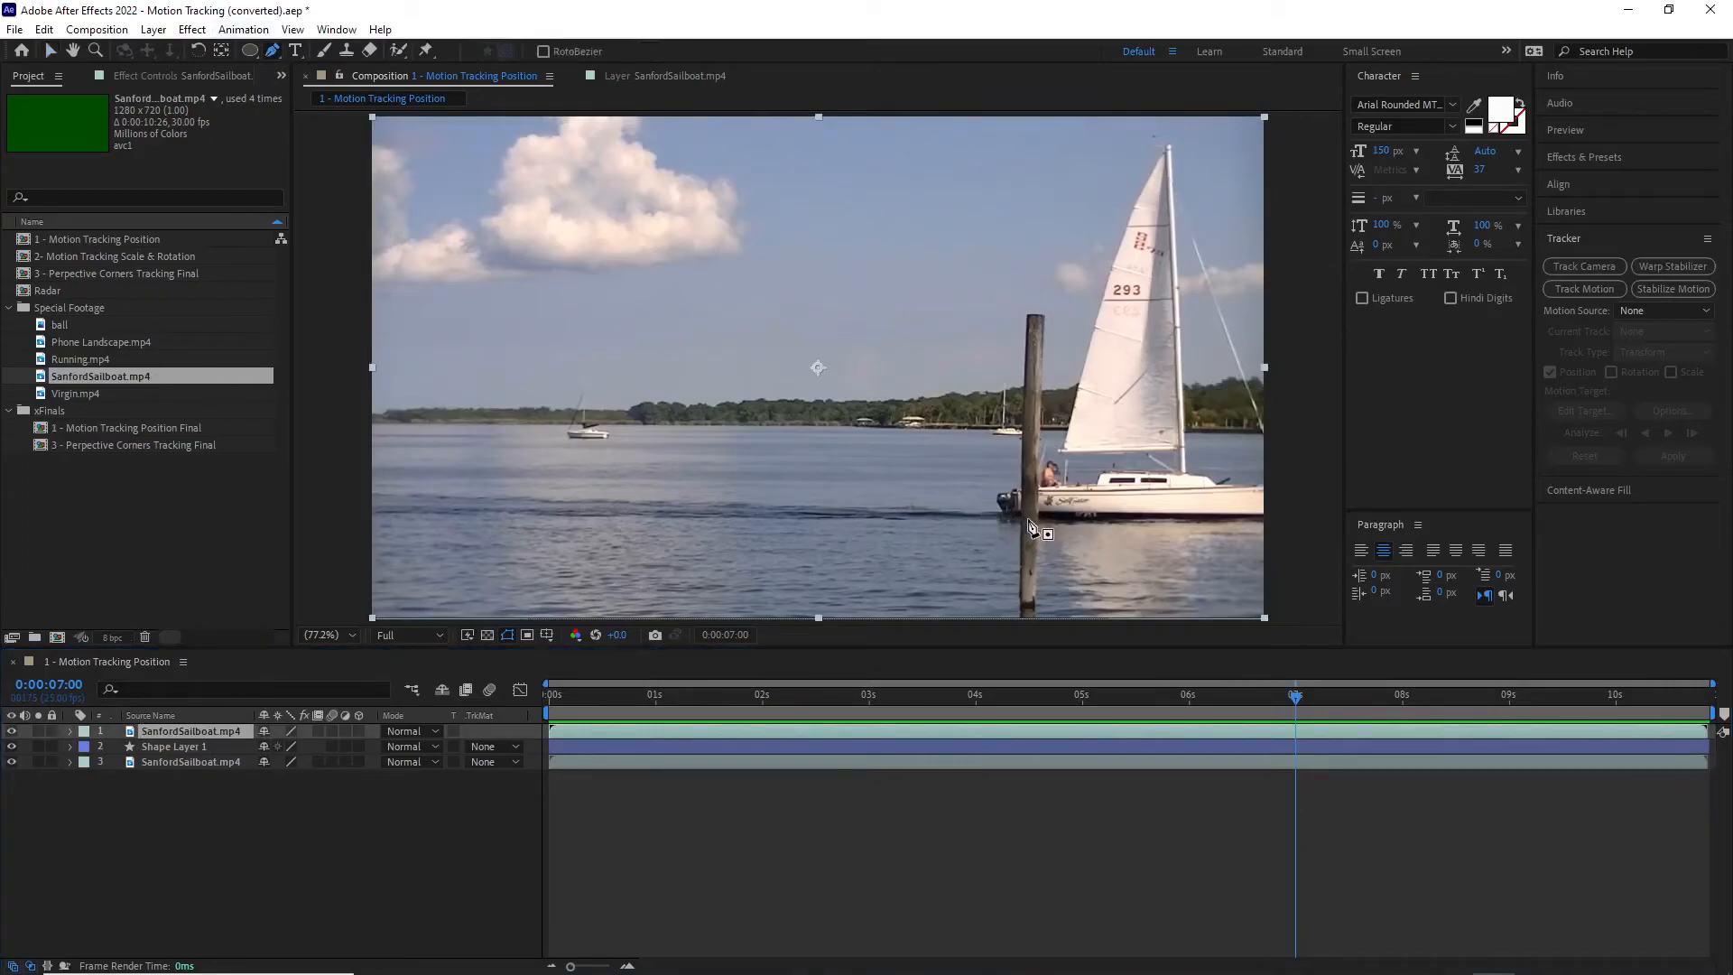
{"action": "key", "text": "slash"}
{"action": "key", "text": "h"}
{"action": "left_click_drag", "start_coordinate": [1131, 483], "coordinate": [864, 397]}
{"action": "key", "text": "g"}
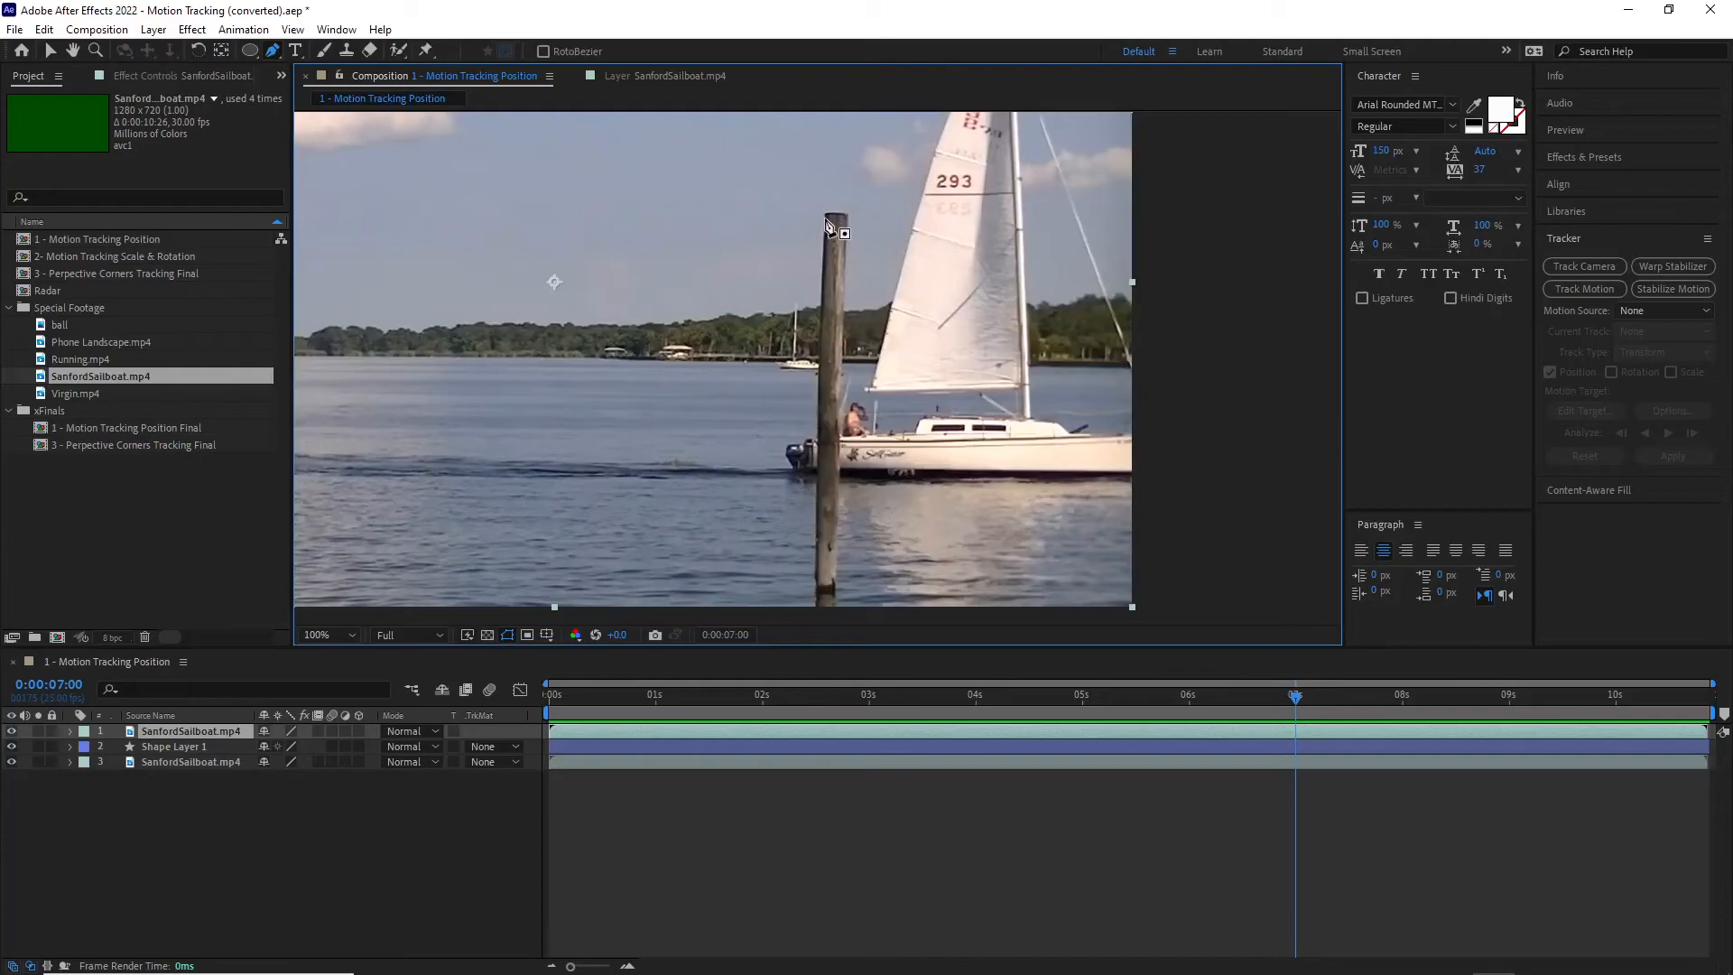
{"action": "left_click", "coordinate": [825, 215]}
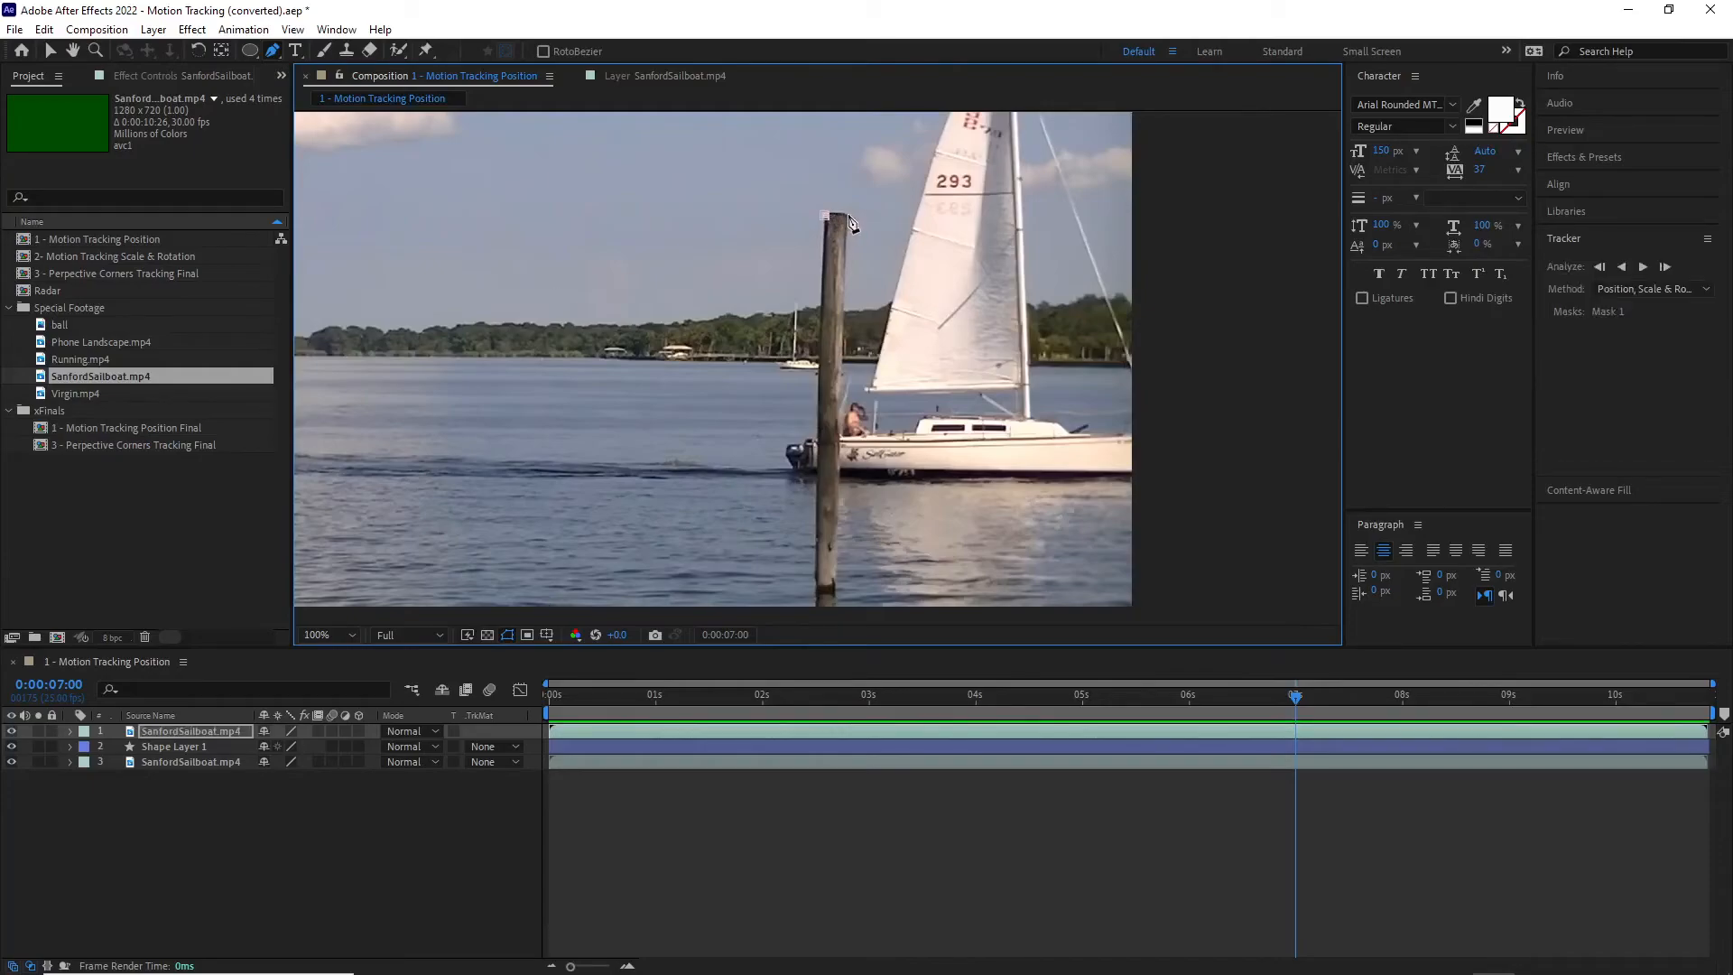
{"action": "left_click", "coordinate": [834, 594]}
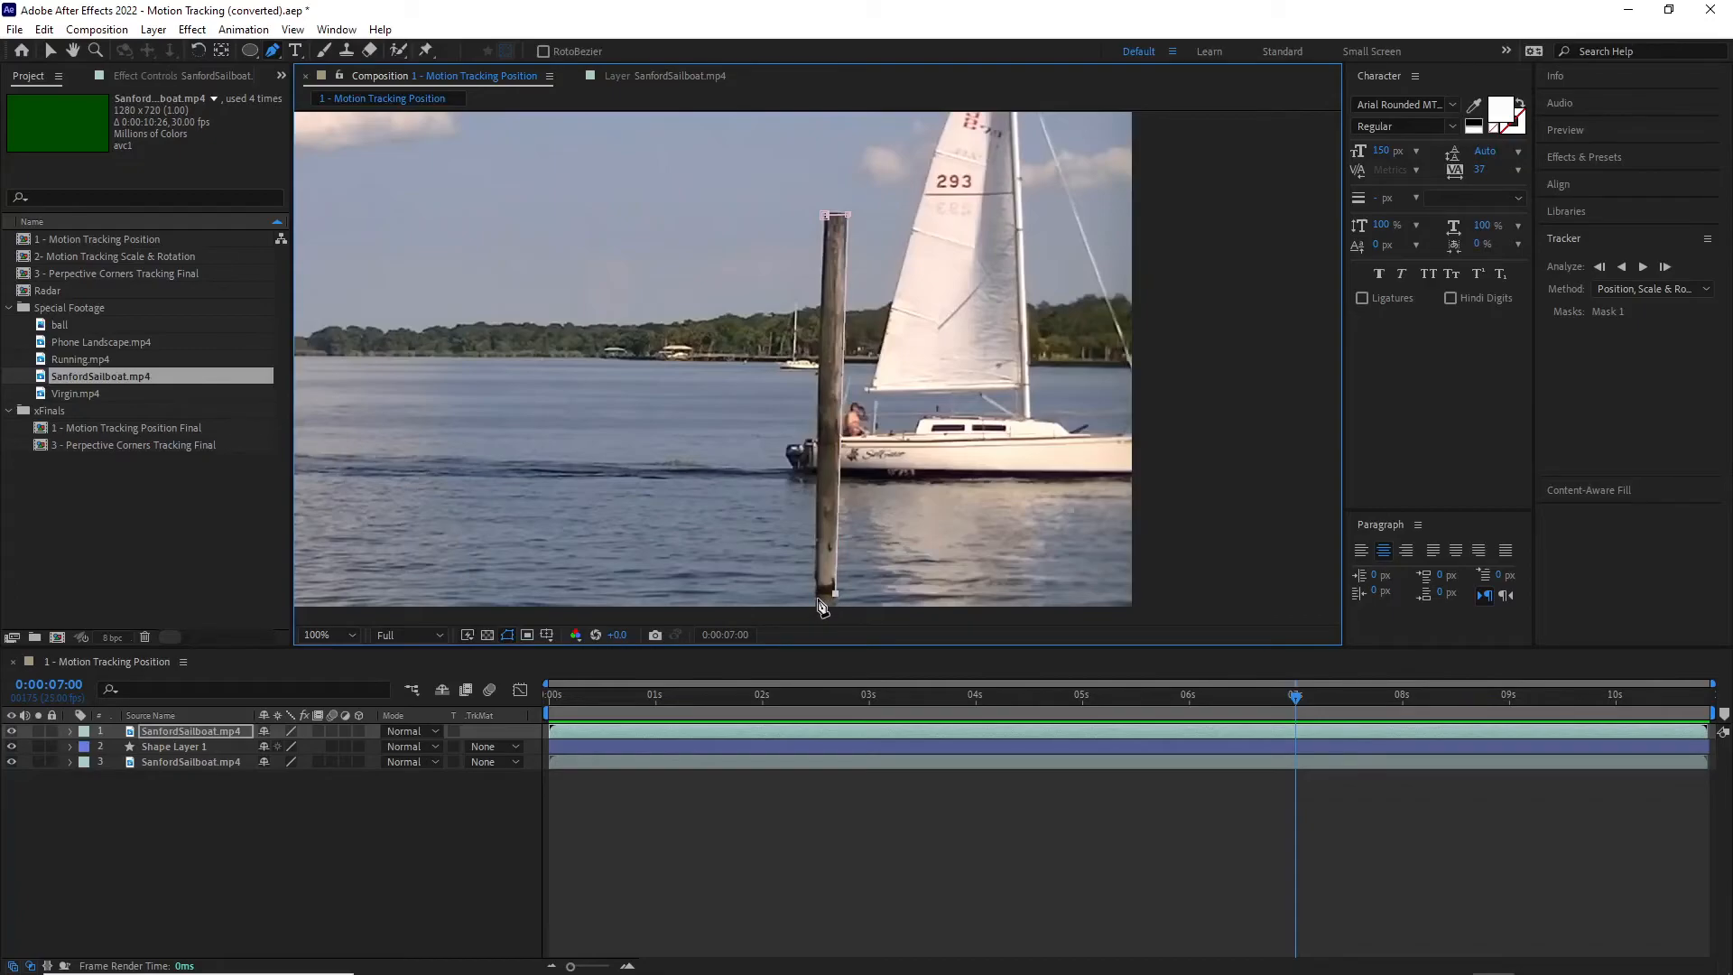
{"action": "left_click", "coordinate": [819, 595]}
{"action": "left_click", "coordinate": [817, 499]}
{"action": "left_click", "coordinate": [823, 297]}
{"action": "left_click", "coordinate": [829, 223]}
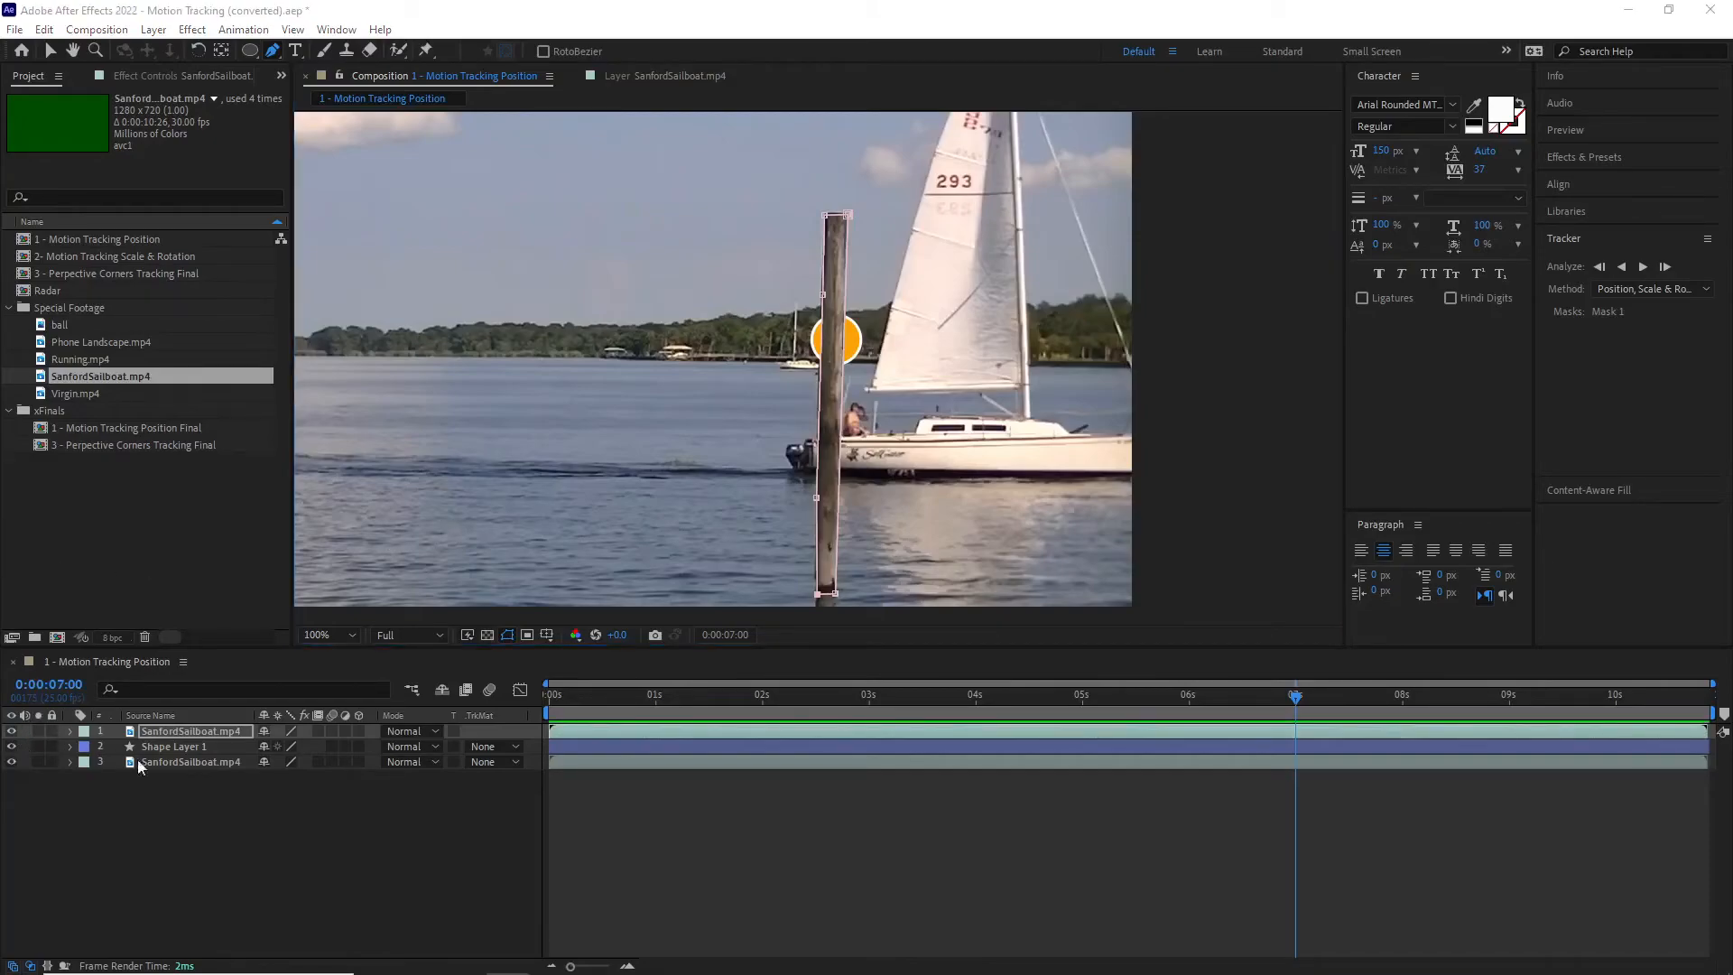
Step: Check the pole mask by temporarily hiding Shape Layer 1 and the lower SanfordSailboat.mp4 layer, and show both again
{"action": "left_click", "coordinate": [11, 746]}
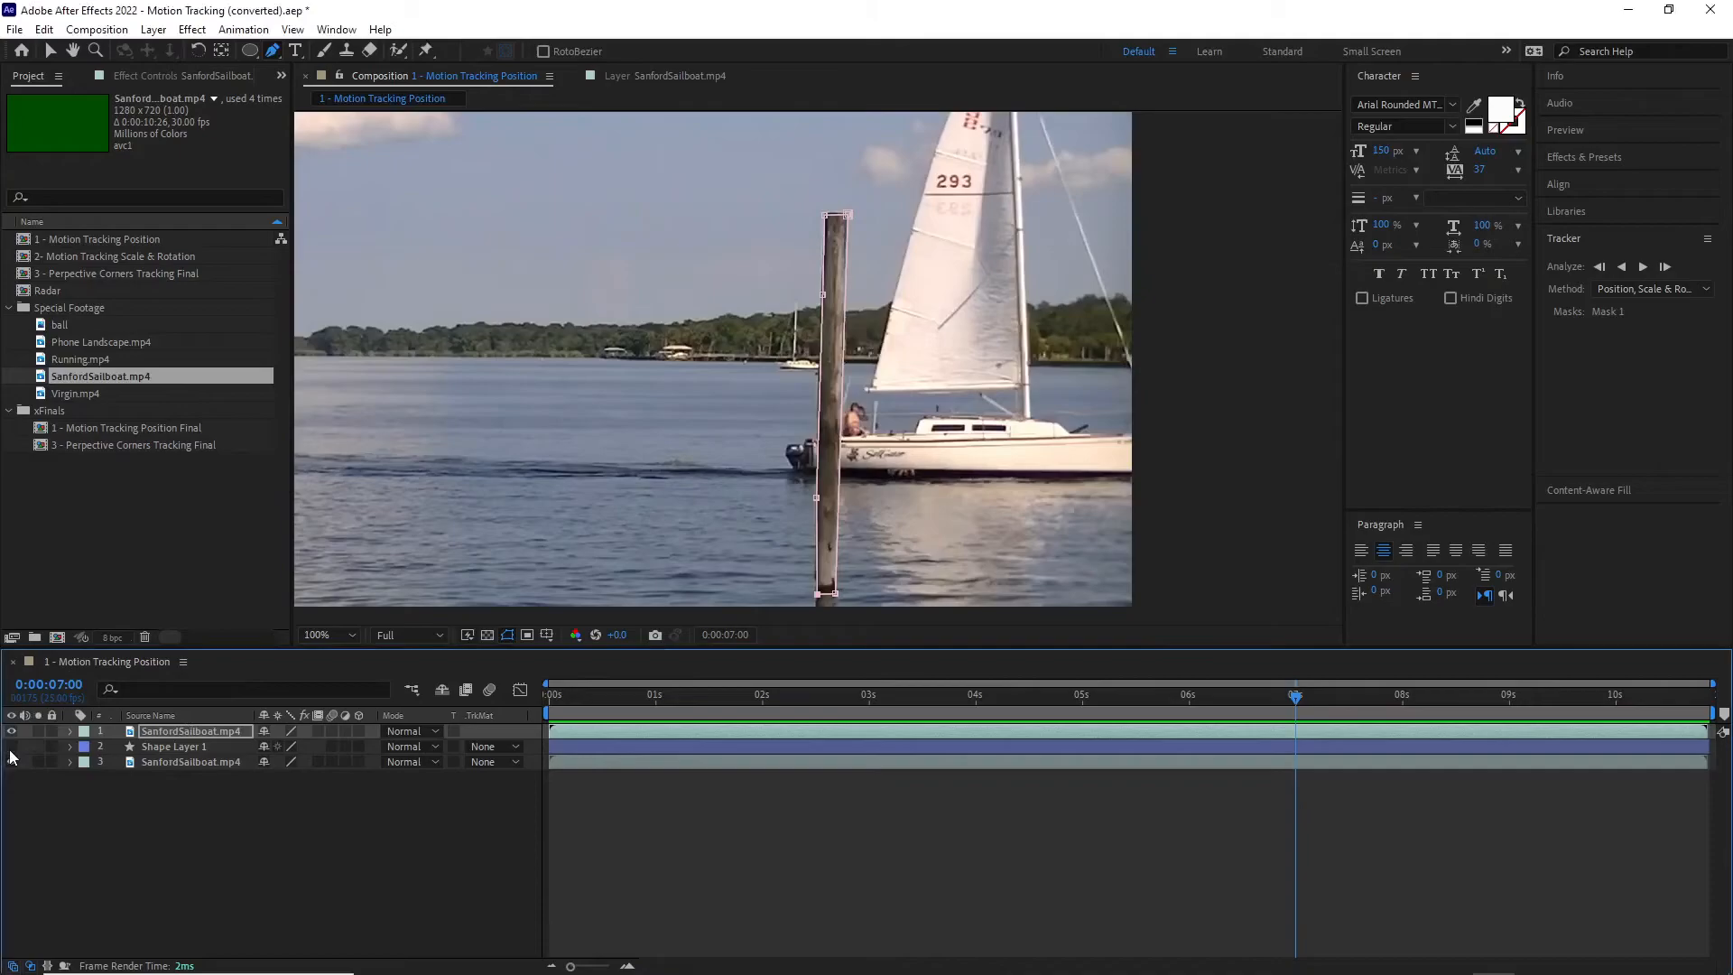
{"action": "left_click", "coordinate": [11, 762]}
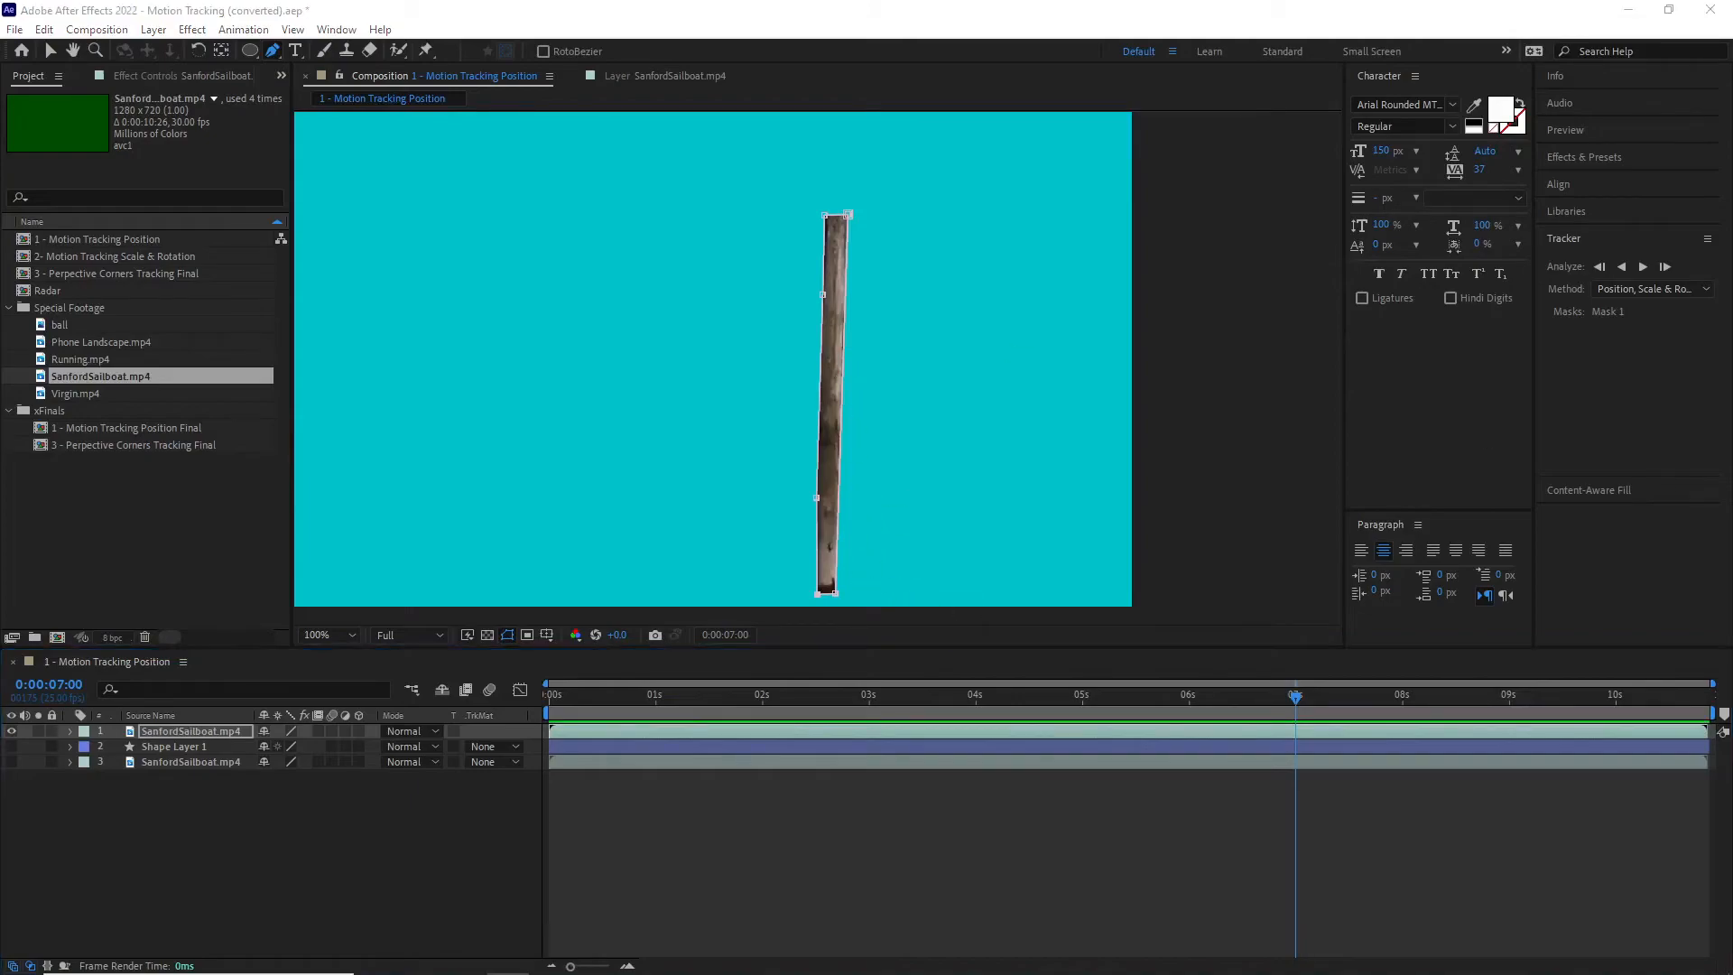
{"action": "left_click", "coordinate": [10, 747]}
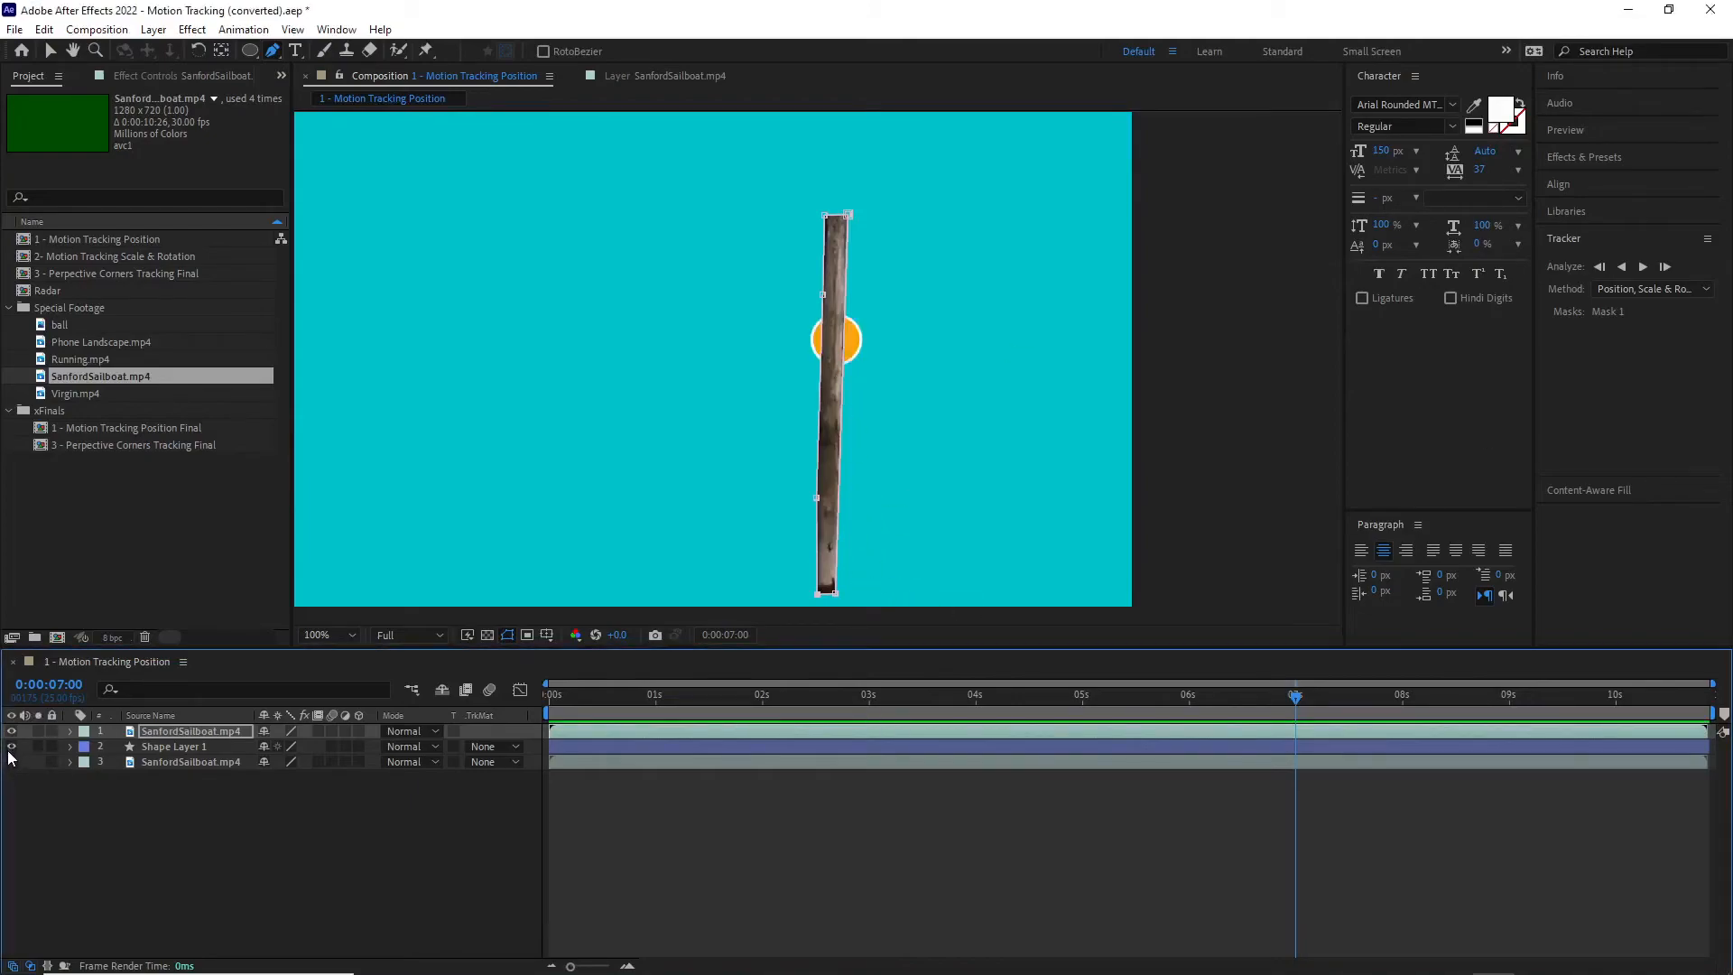
{"action": "left_click", "coordinate": [11, 762]}
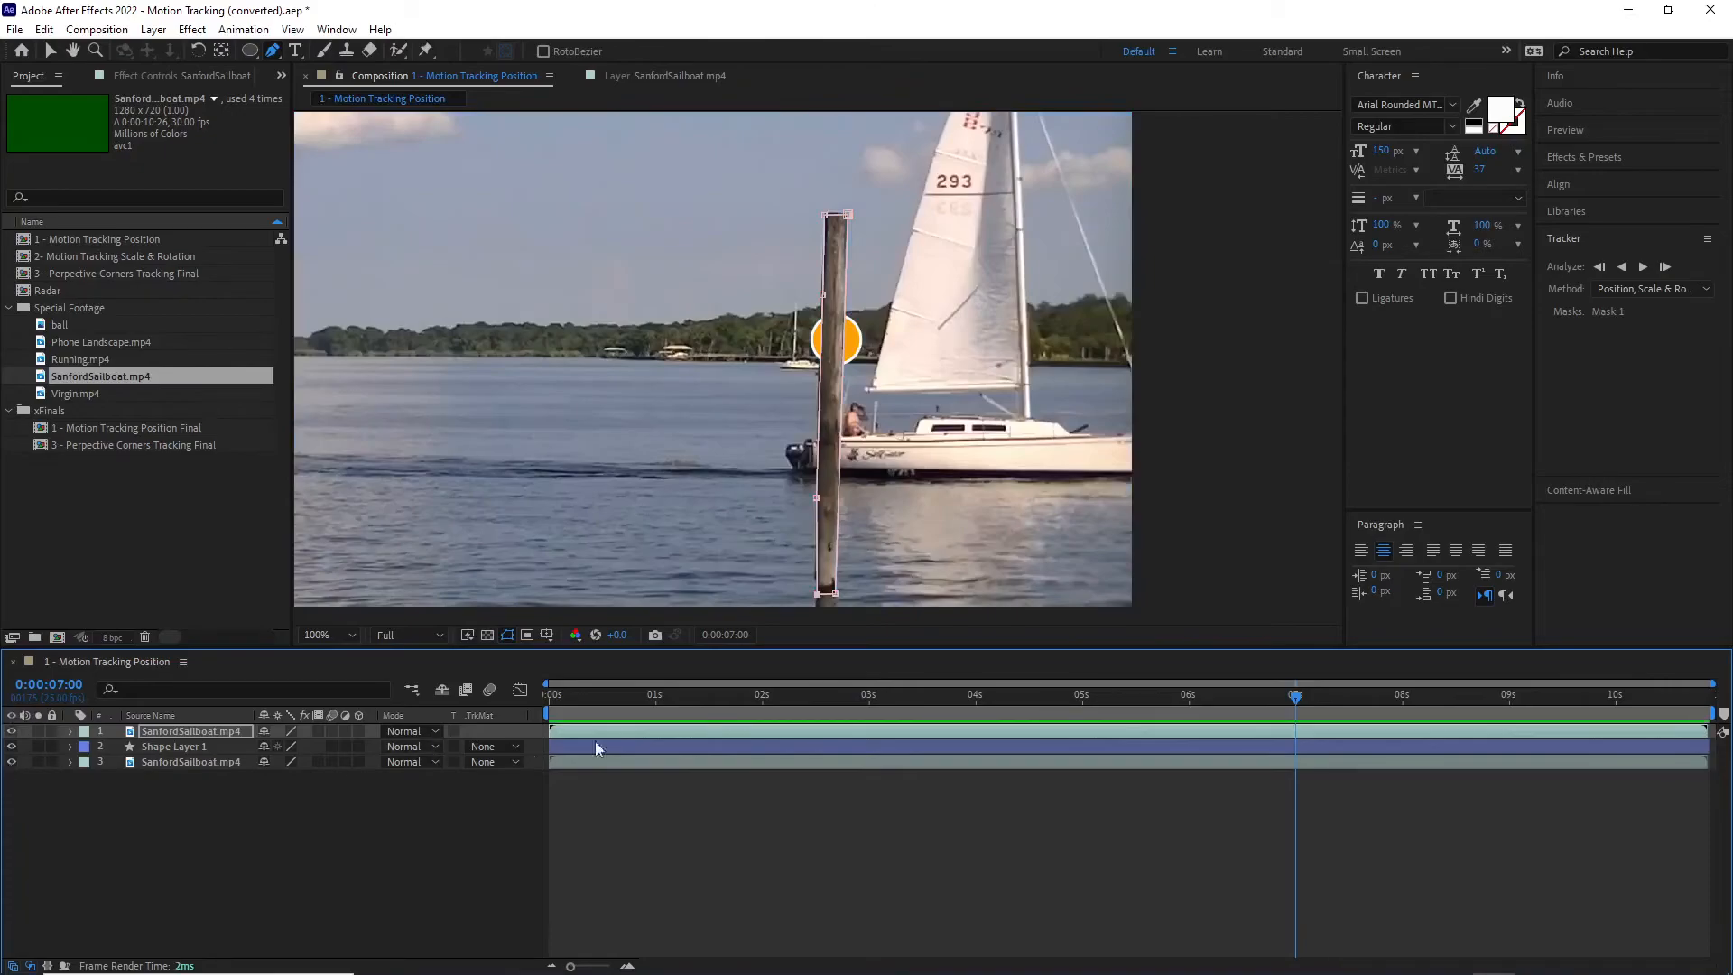
Step: Deselect the masked layer and review the circle's motion behind the pole through to the end of the composition
{"action": "left_click", "coordinate": [275, 873]}
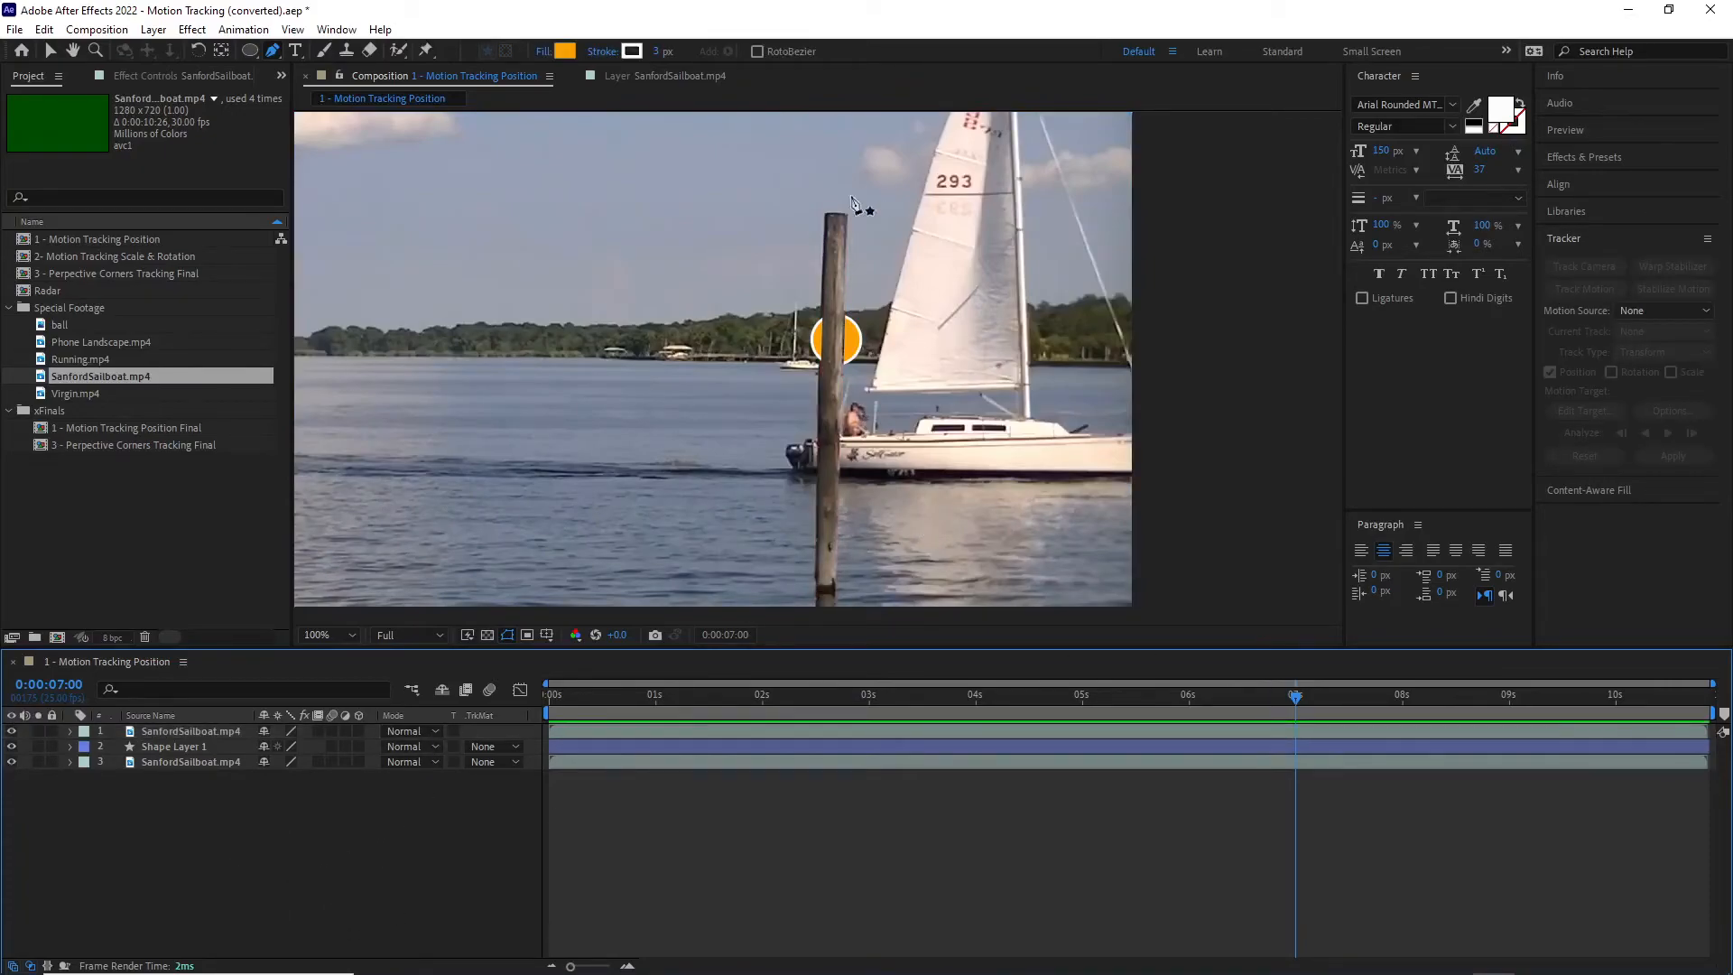
{"action": "left_click_drag", "start_coordinate": [1296, 701], "coordinate": [1415, 727]}
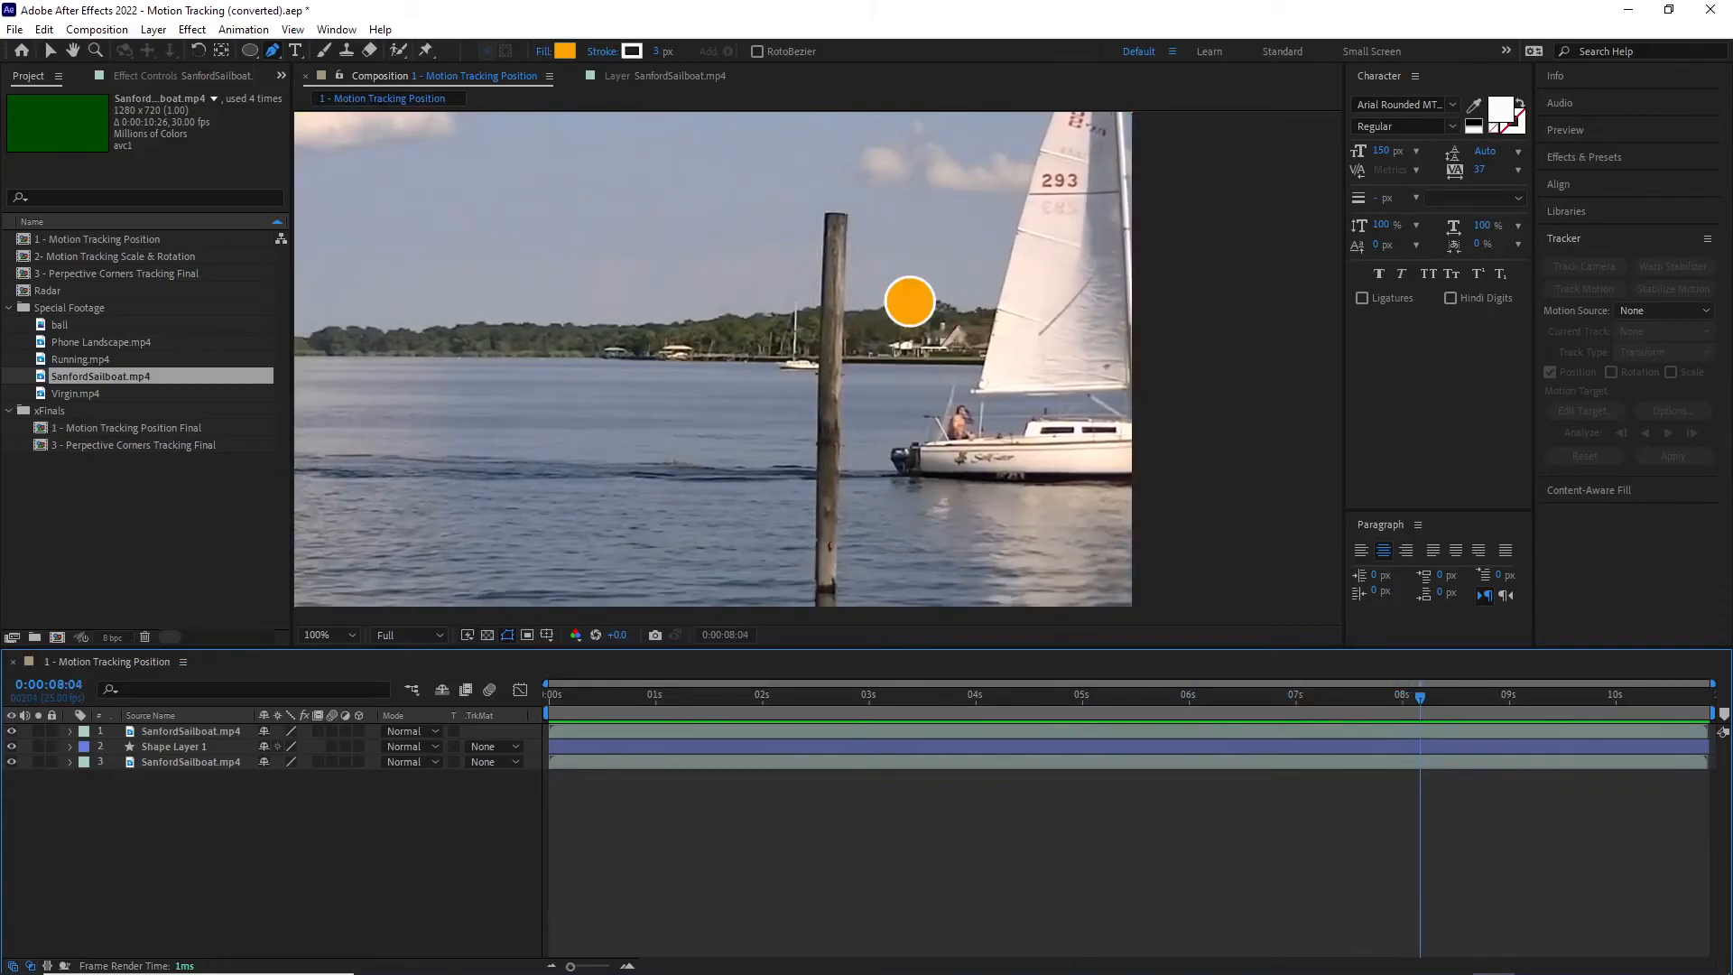
{"action": "key", "text": "End"}
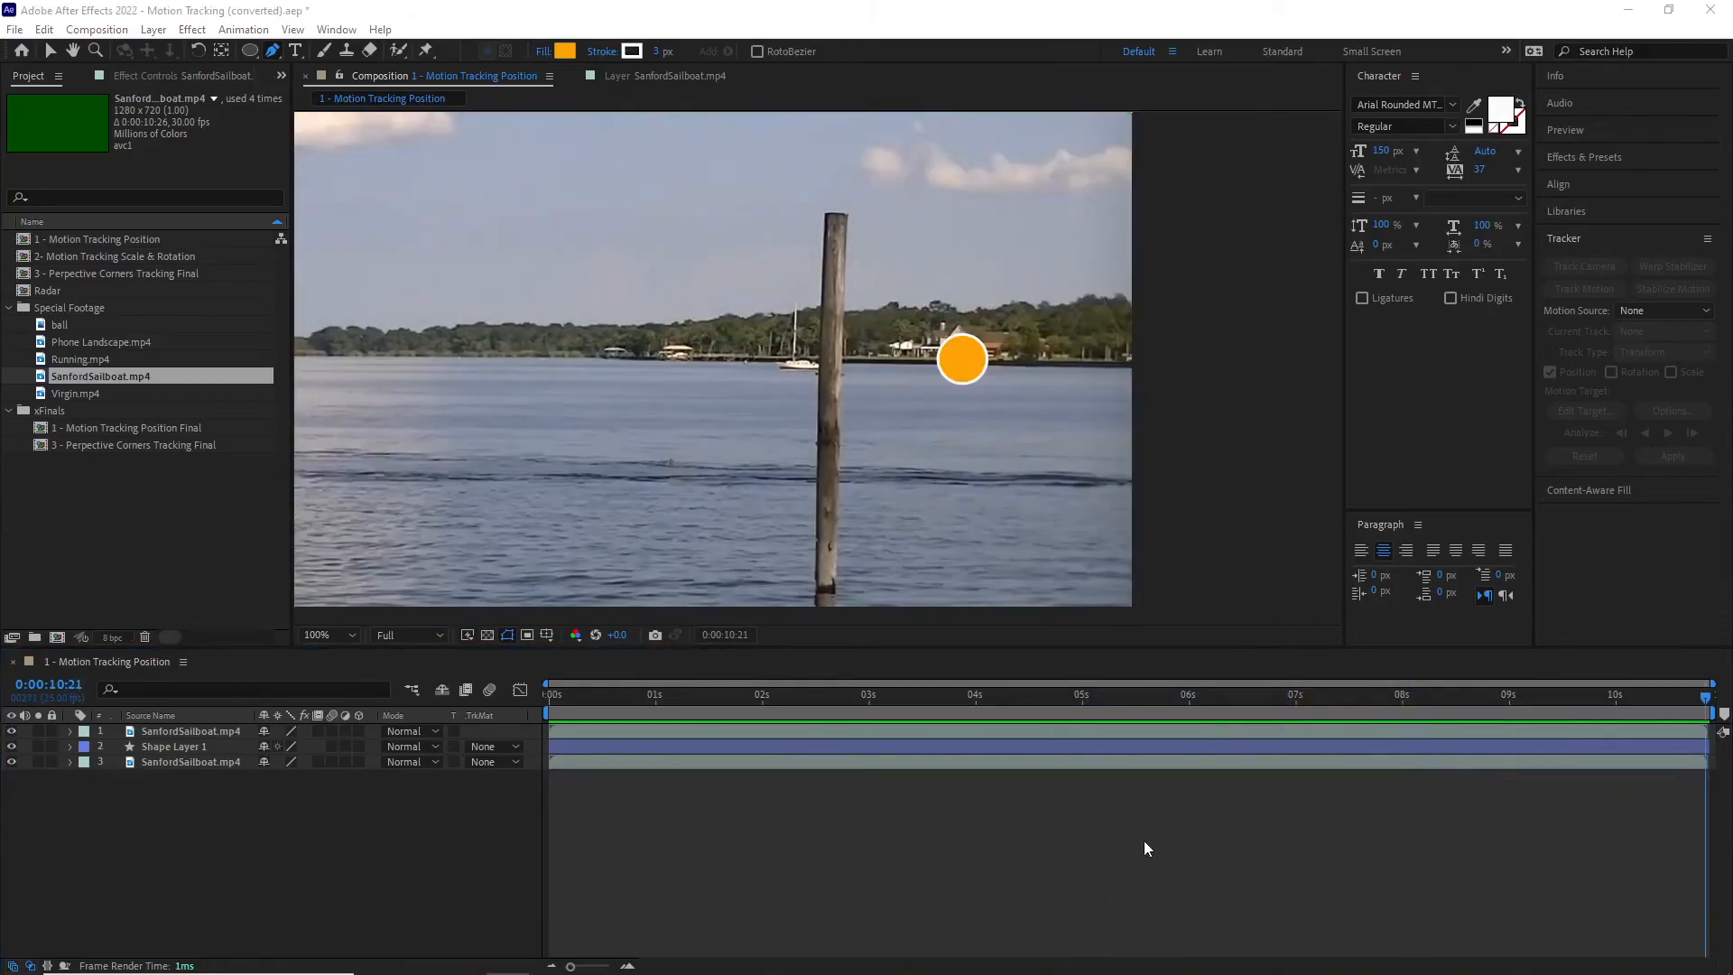
{"action": "left_click_drag", "start_coordinate": [1704, 697], "coordinate": [1649, 700]}
{"action": "key", "text": "space"}
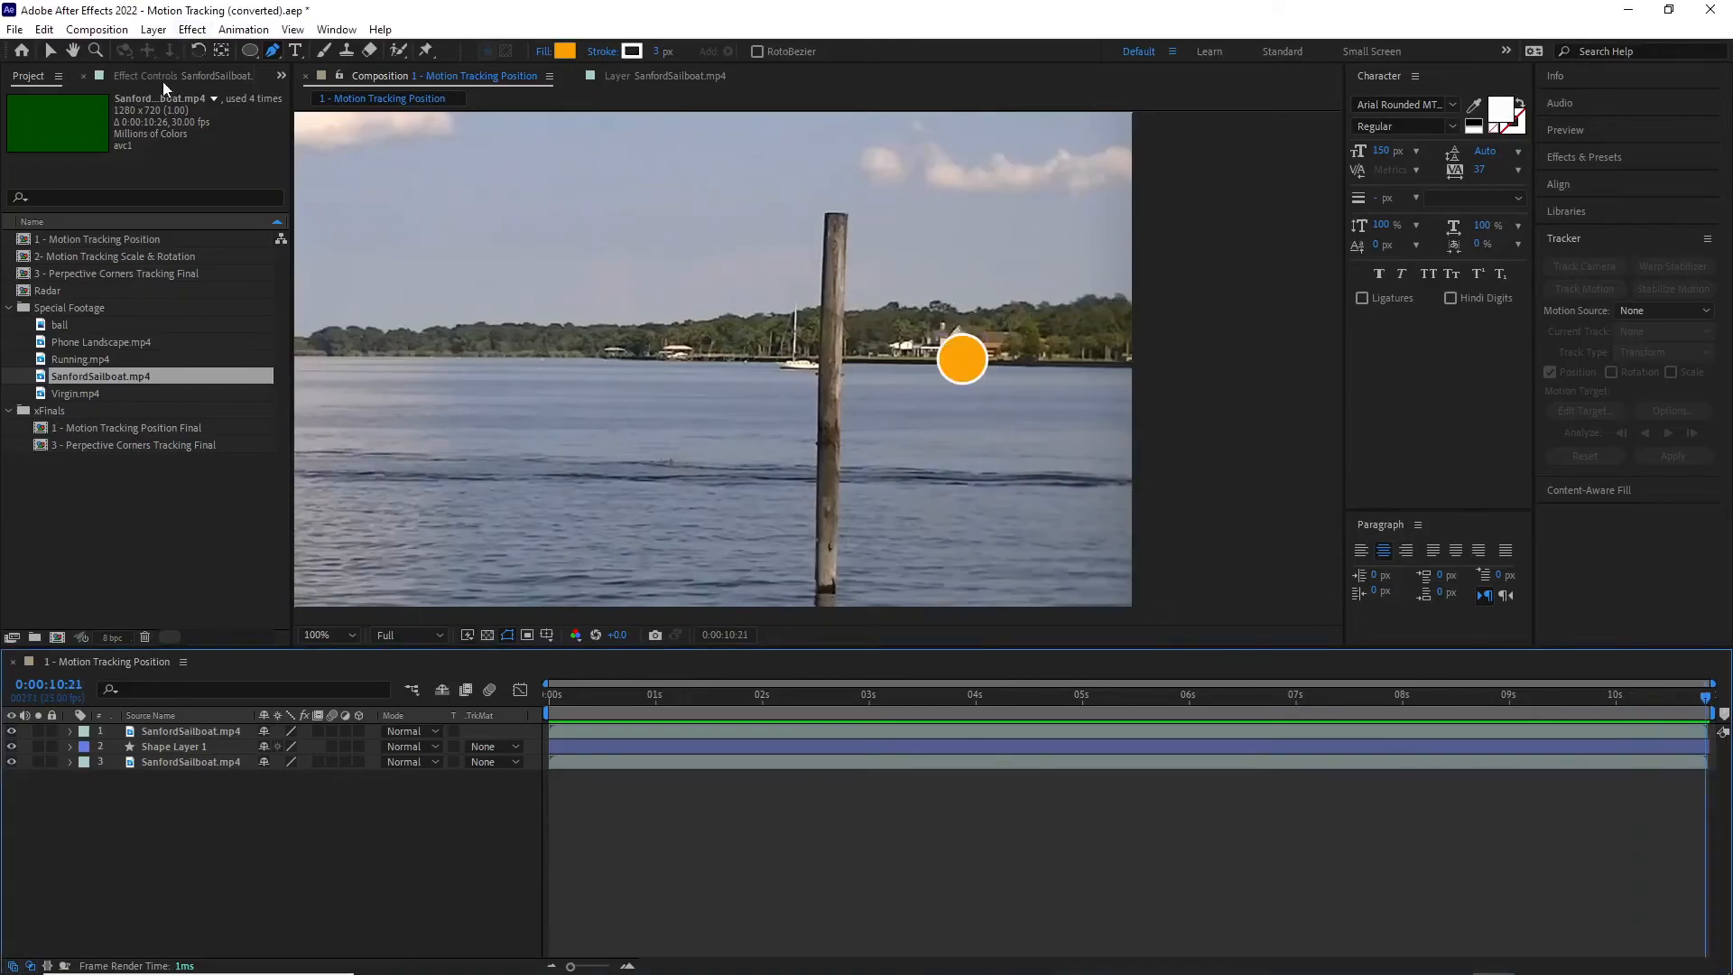
Step: Select Shape Layer 1, reveal its keyframed properties and inspect the motion path near the pole
{"action": "left_click", "coordinate": [51, 50]}
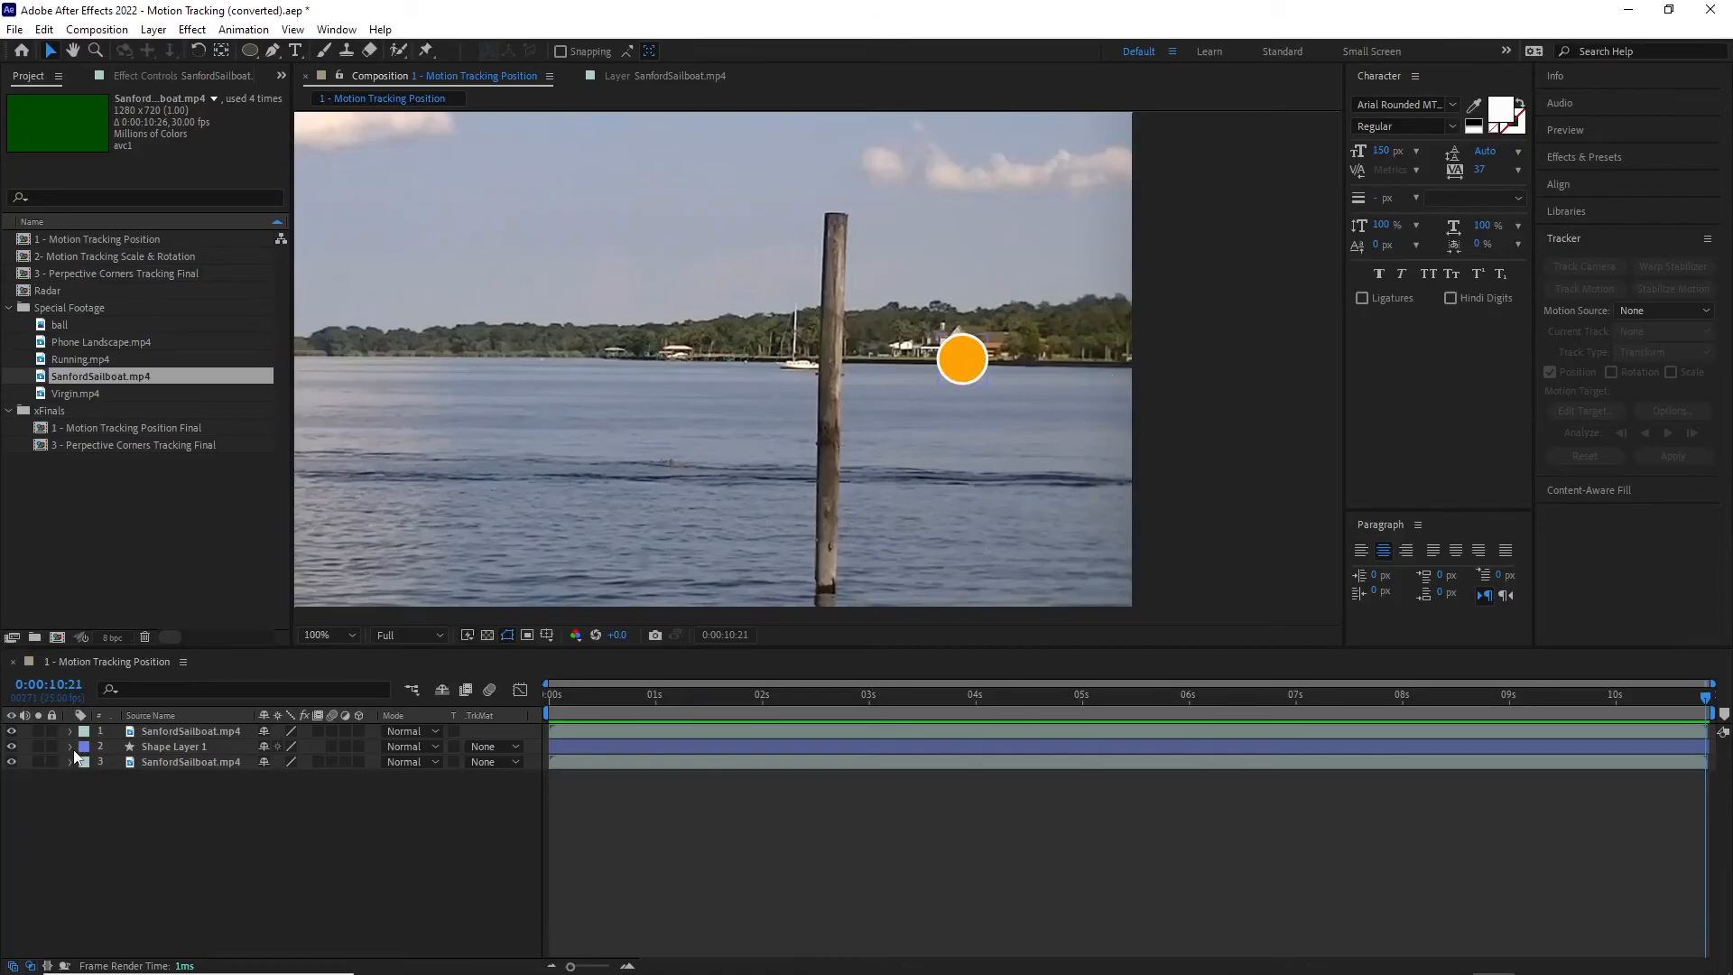
{"action": "left_click", "coordinate": [166, 748]}
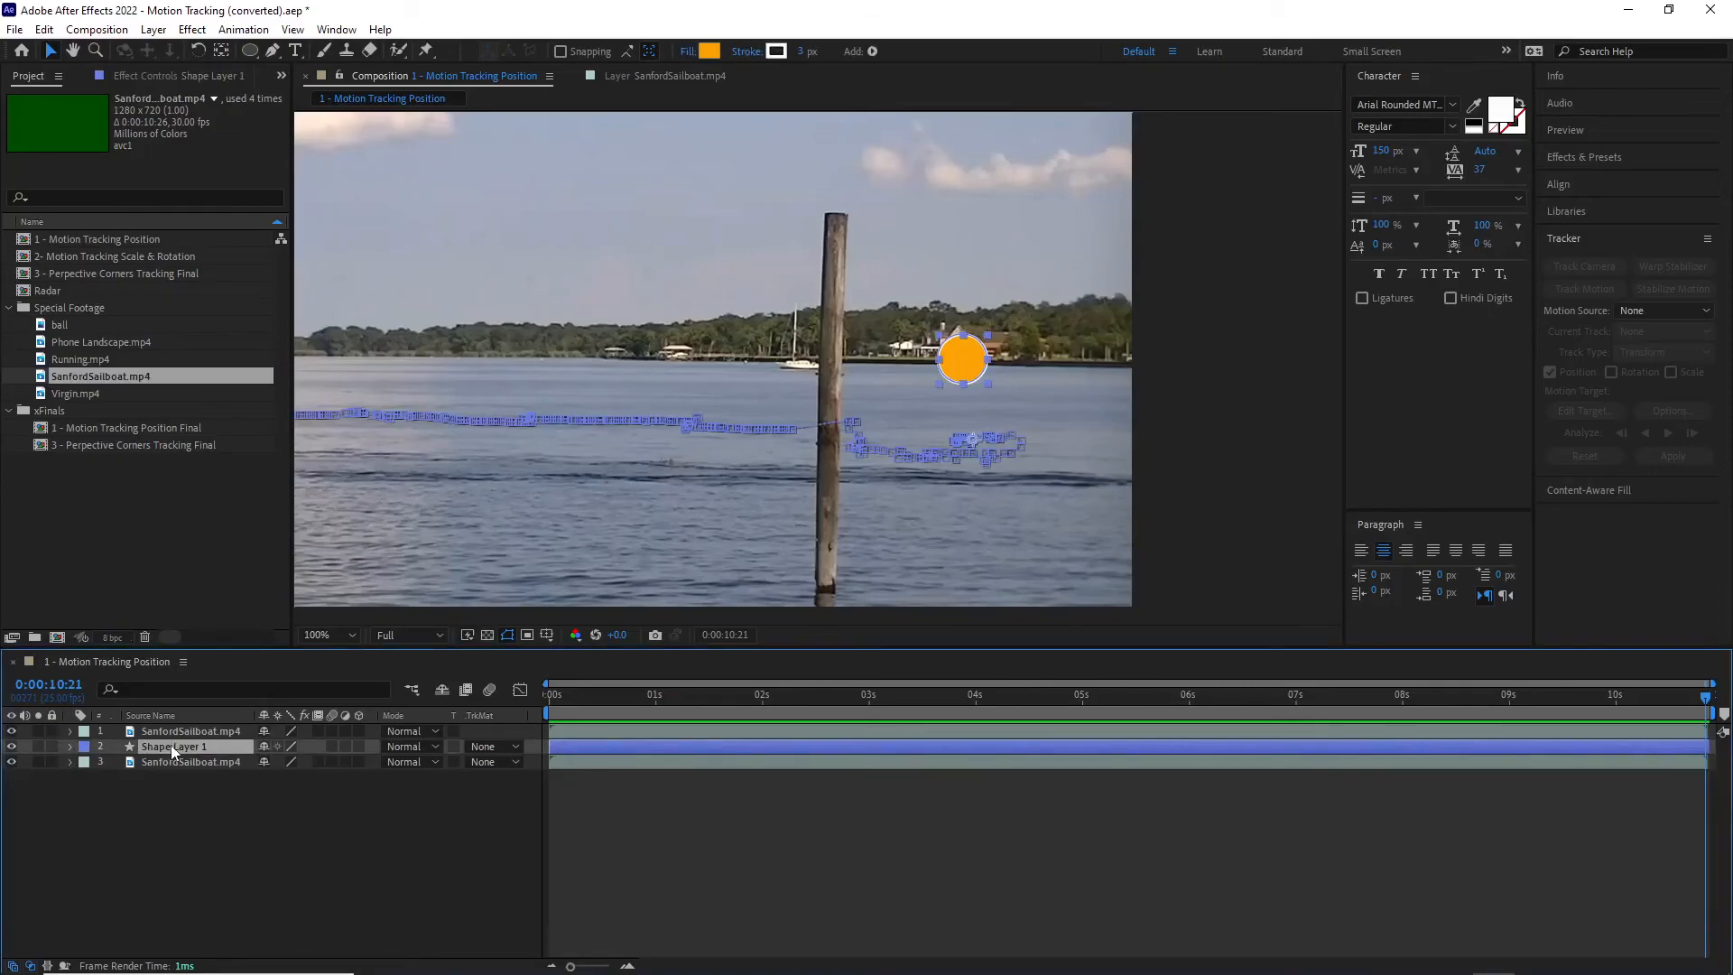
{"action": "key", "text": "u"}
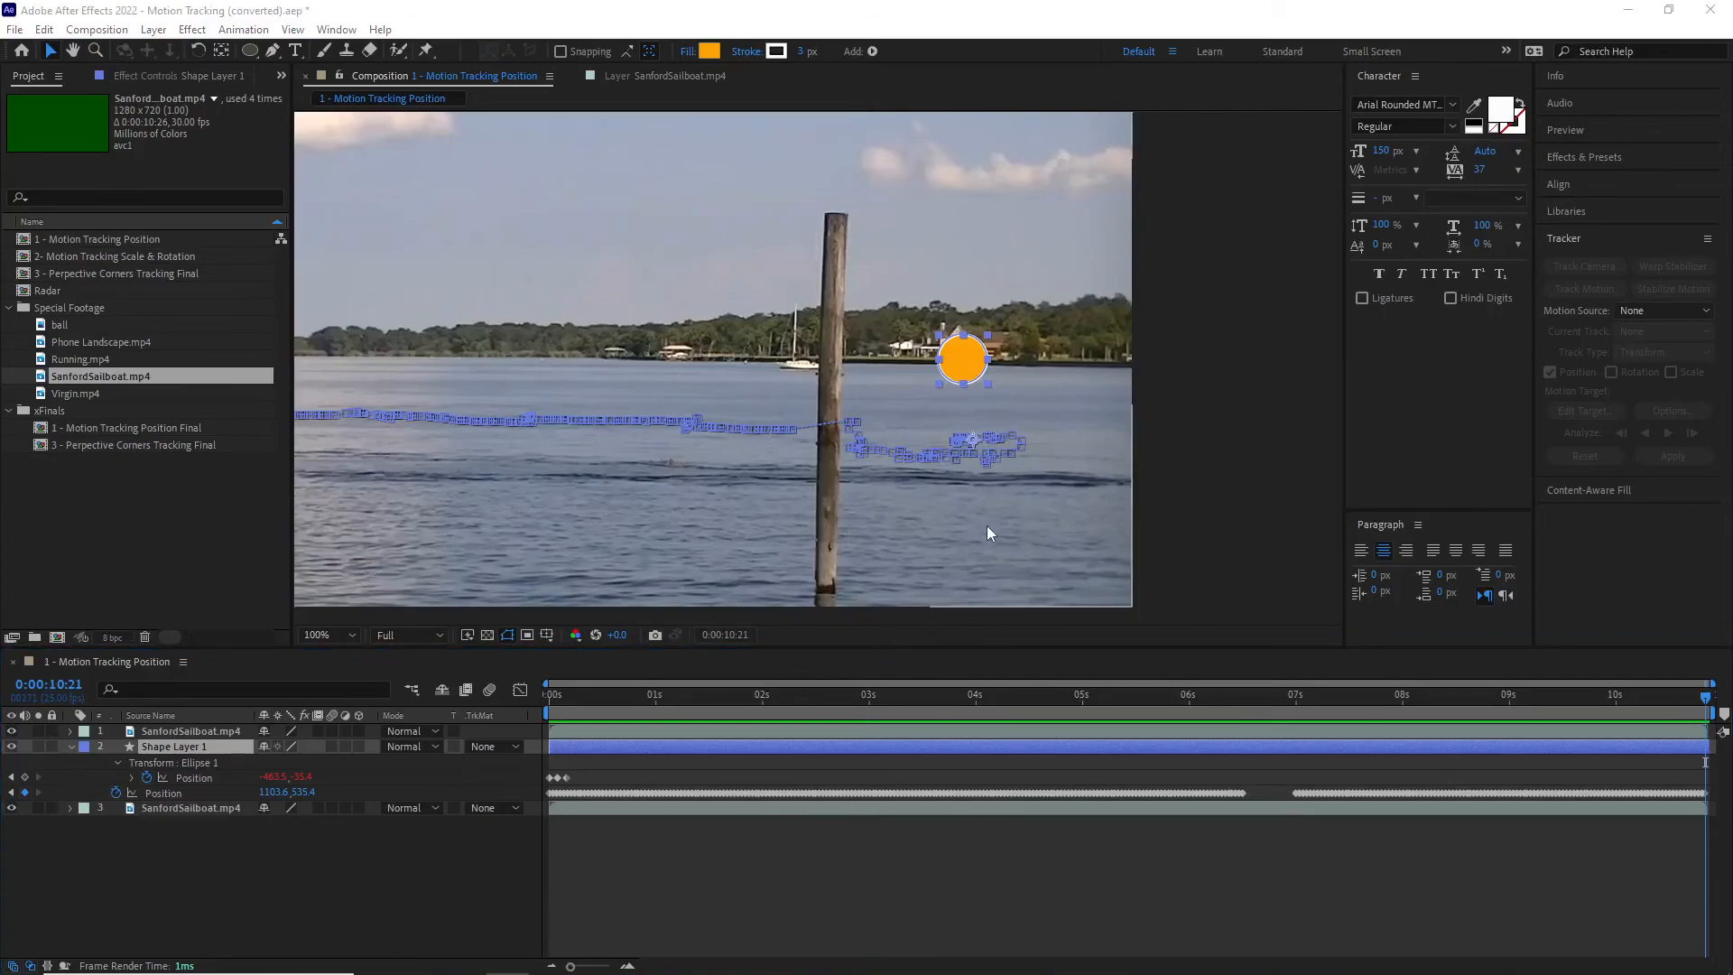
{"action": "key", "text": "period"}
{"action": "scroll", "coordinate": [1132, 471], "scroll_direction": "up", "scroll_amount": 1}
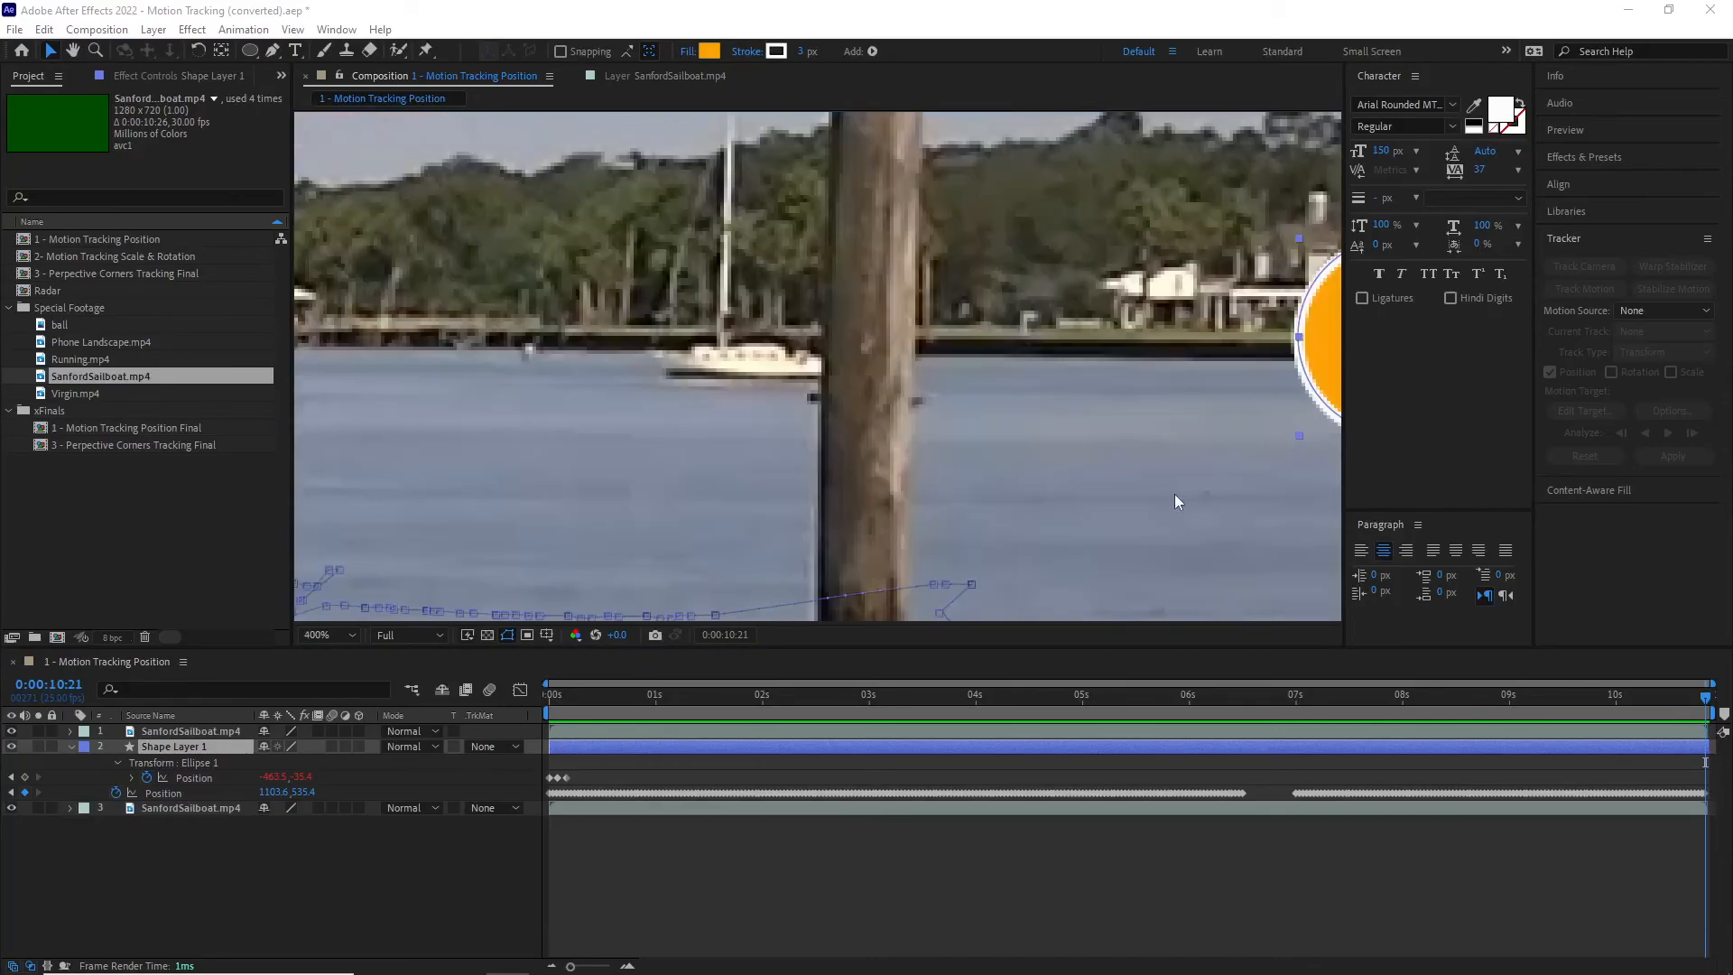
{"action": "scroll", "coordinate": [1174, 490], "scroll_direction": "down", "scroll_amount": 1}
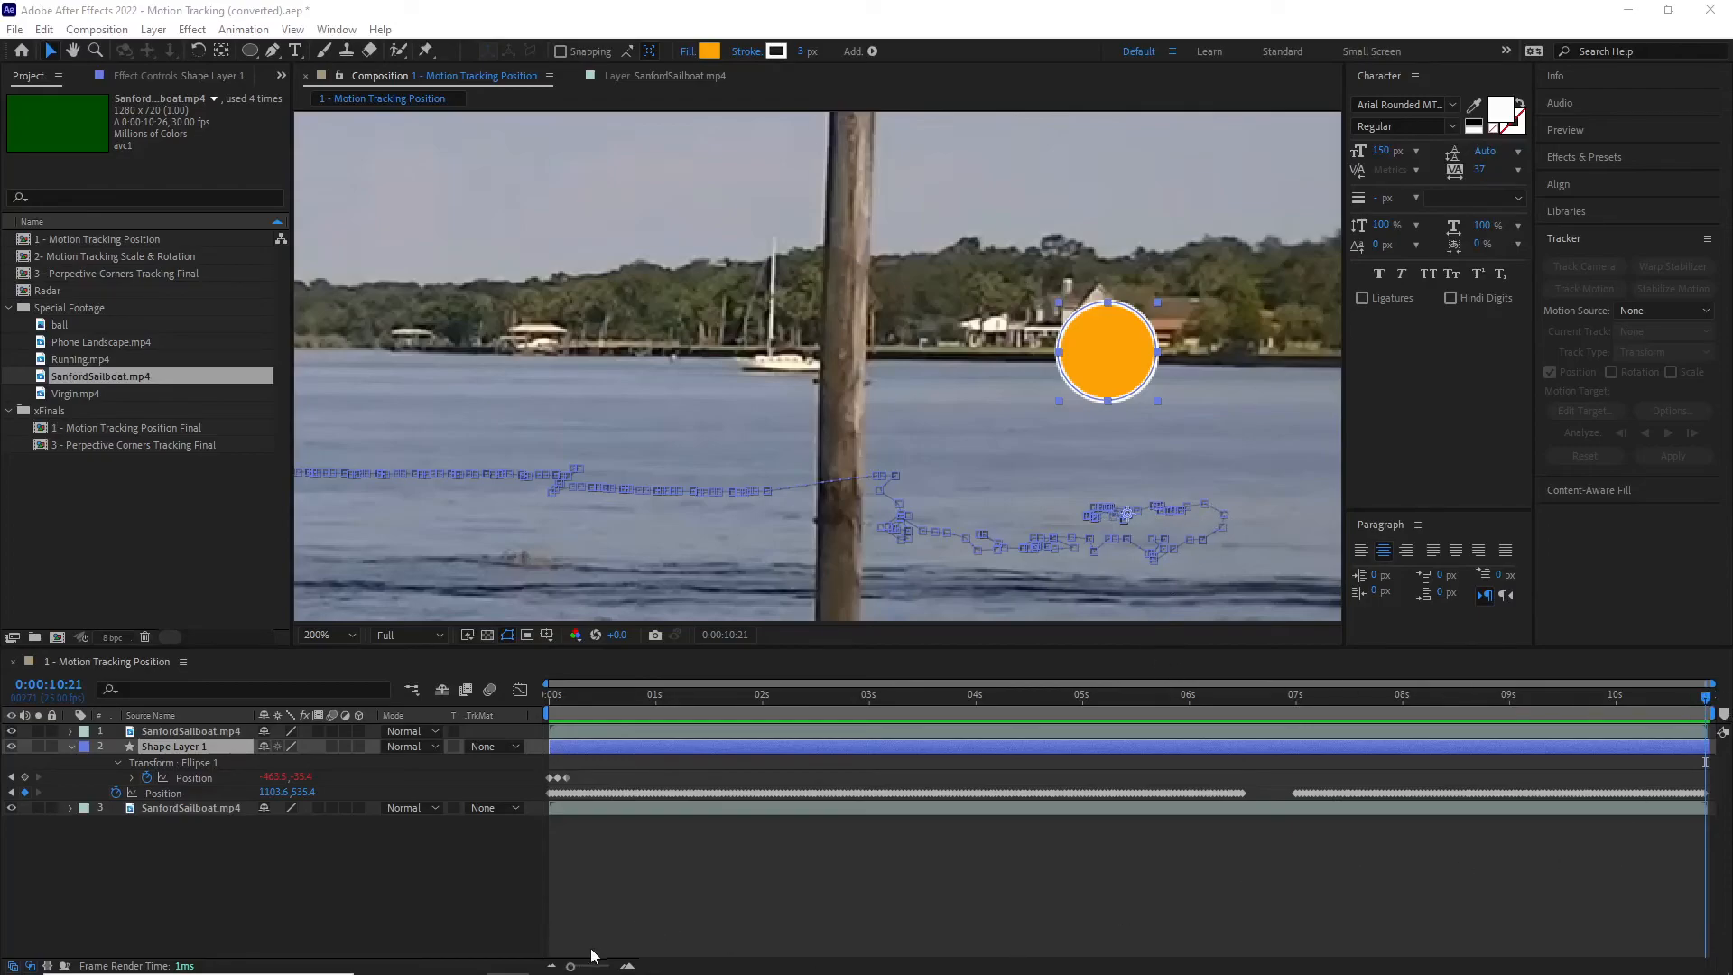
Step: Go to 0:00:09:04 and delete all of Shape Layer 1's Position keyframes after that time
{"action": "left_click_drag", "start_coordinate": [569, 968], "coordinate": [589, 966]}
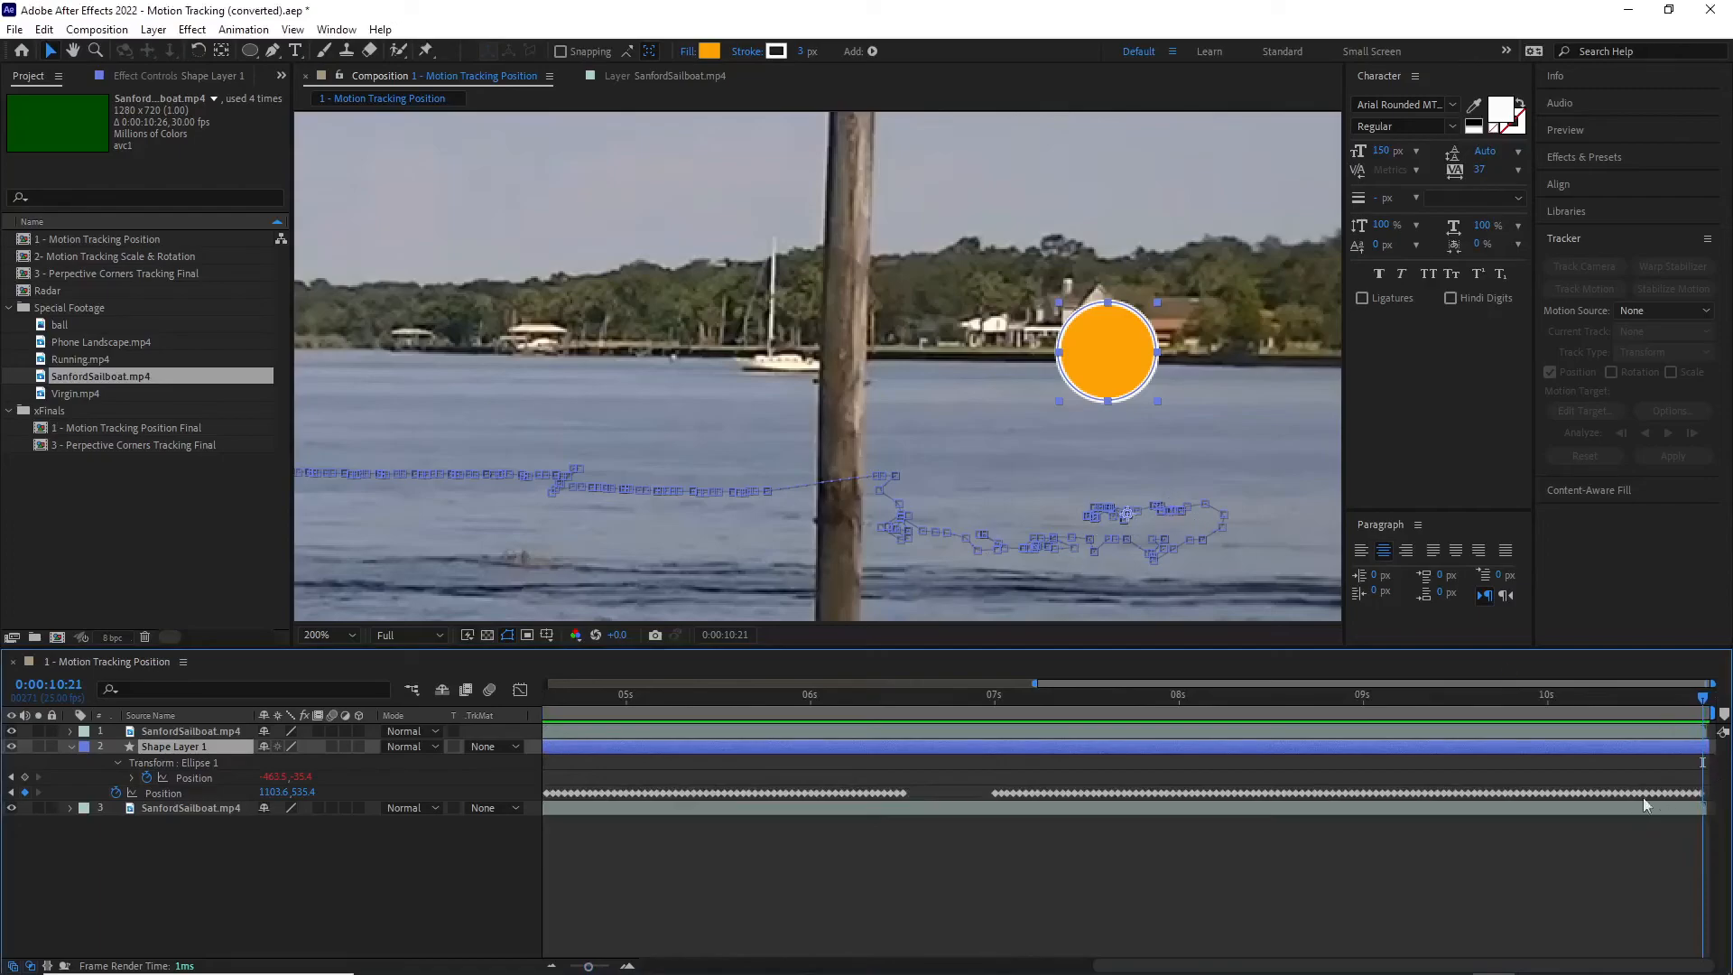
{"action": "left_click_drag", "start_coordinate": [589, 967], "coordinate": [595, 967]}
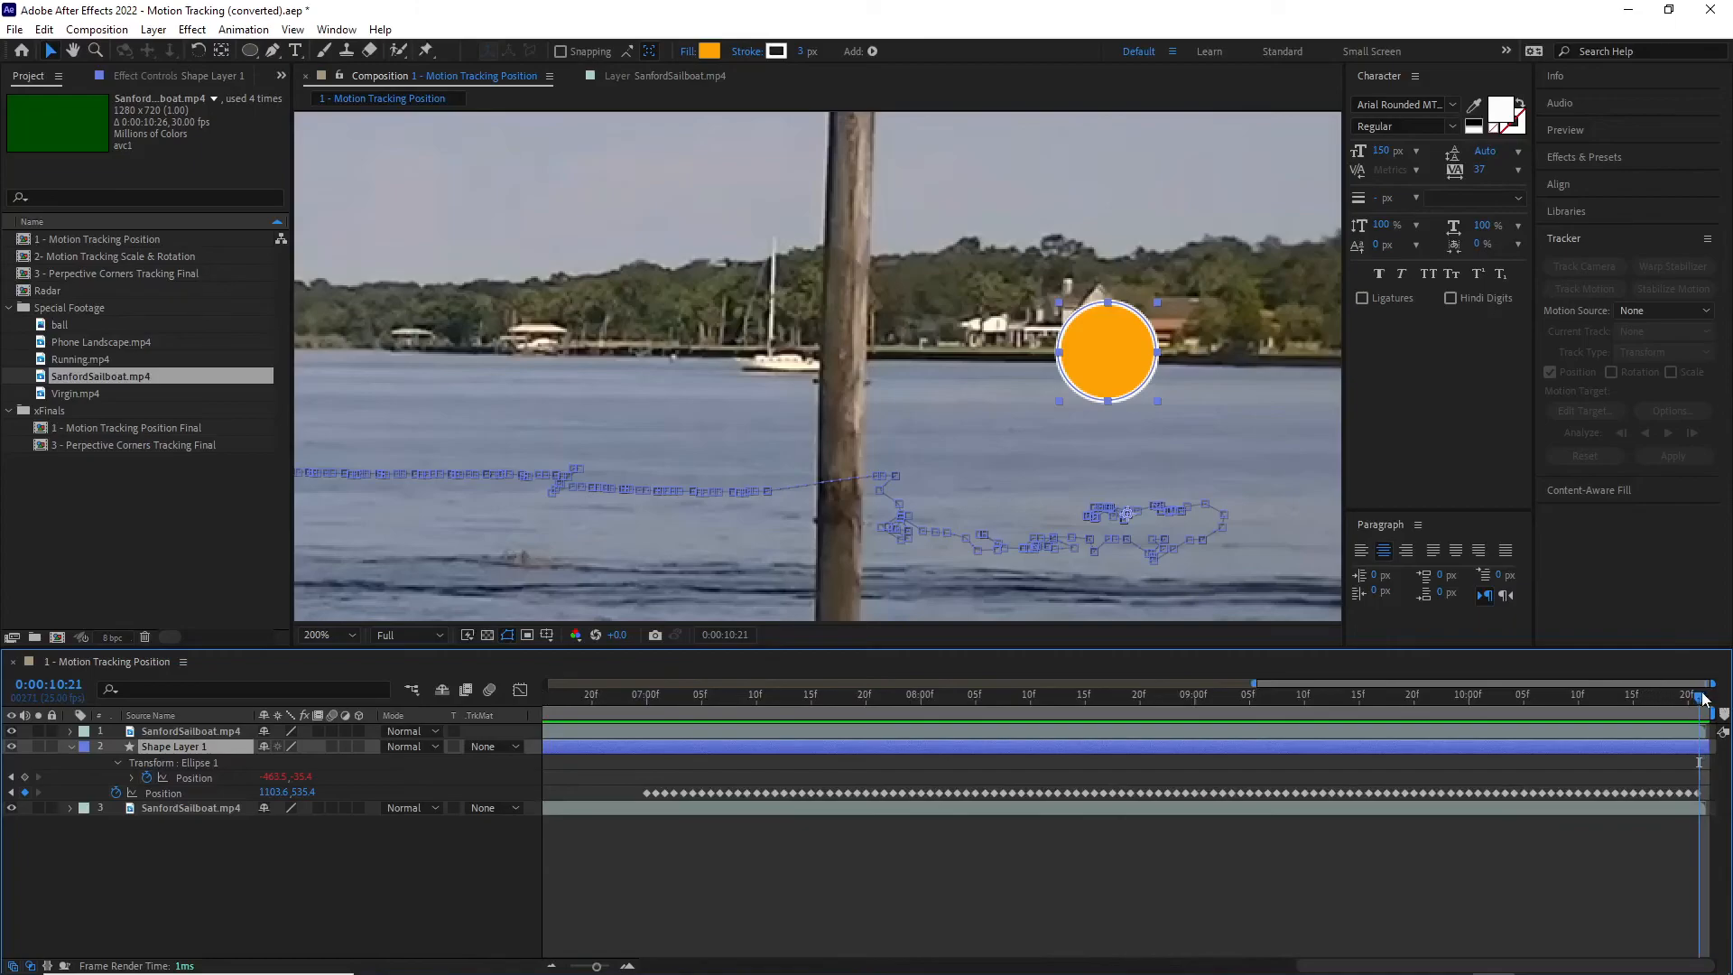
{"action": "left_click_drag", "start_coordinate": [1698, 702], "coordinate": [1239, 702]}
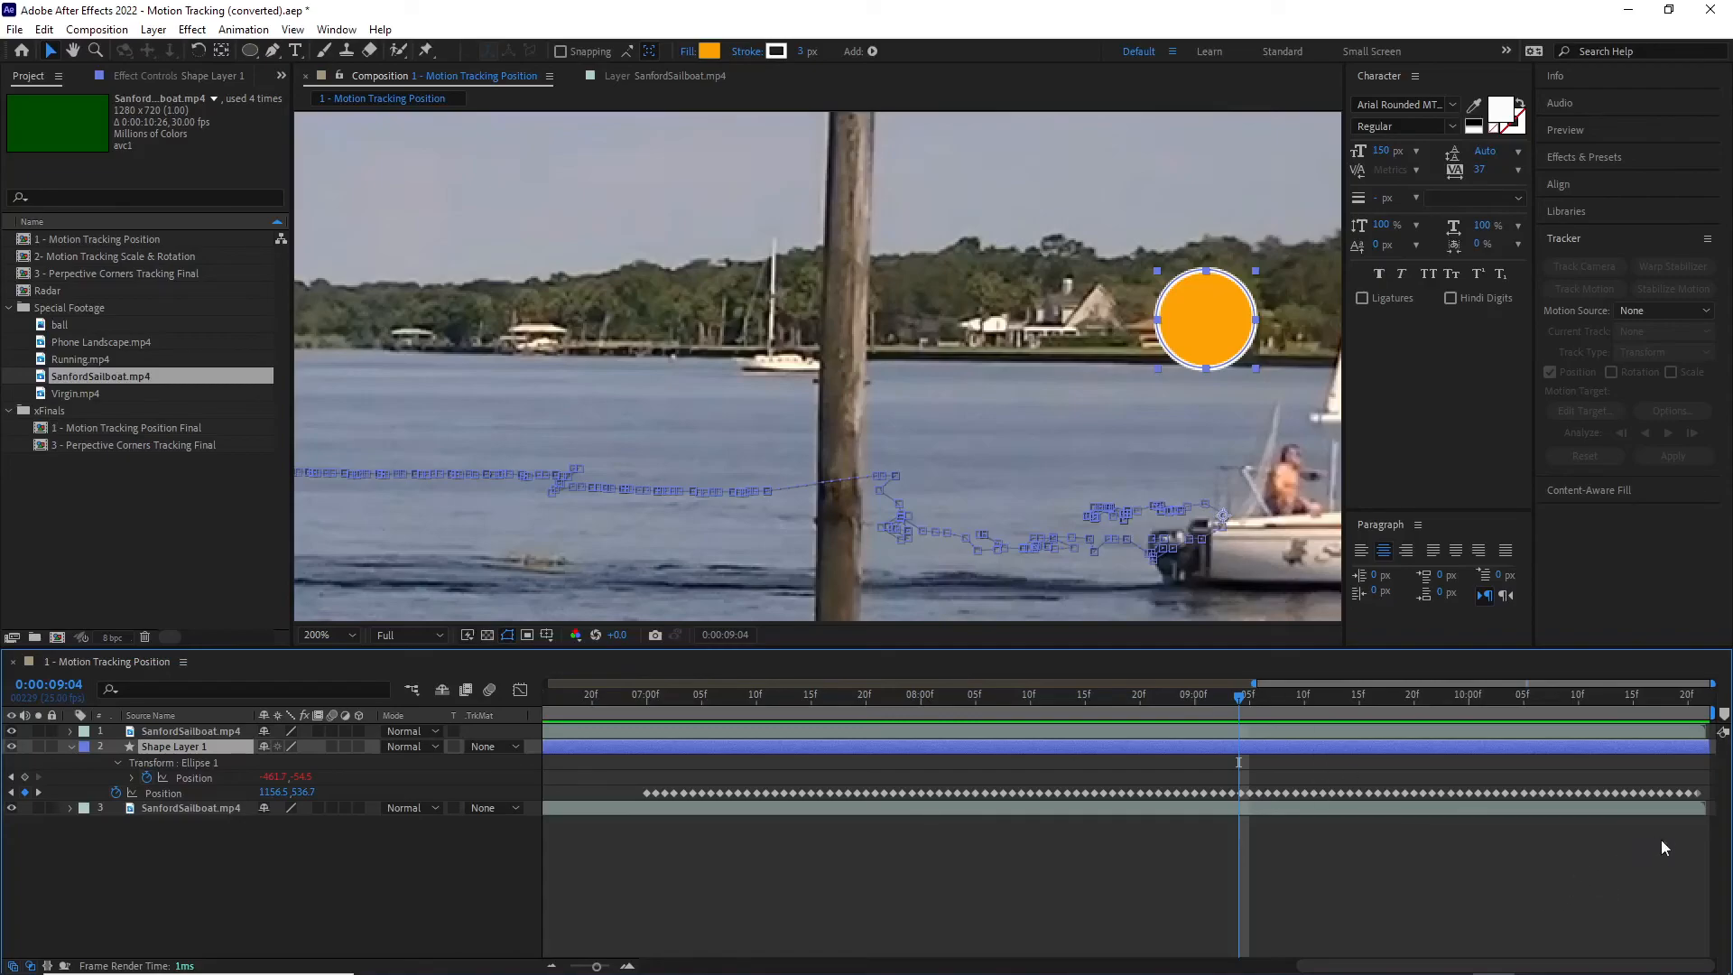
{"action": "left_click_drag", "start_coordinate": [1702, 901], "coordinate": [1240, 767]}
{"action": "key", "text": "Delete"}
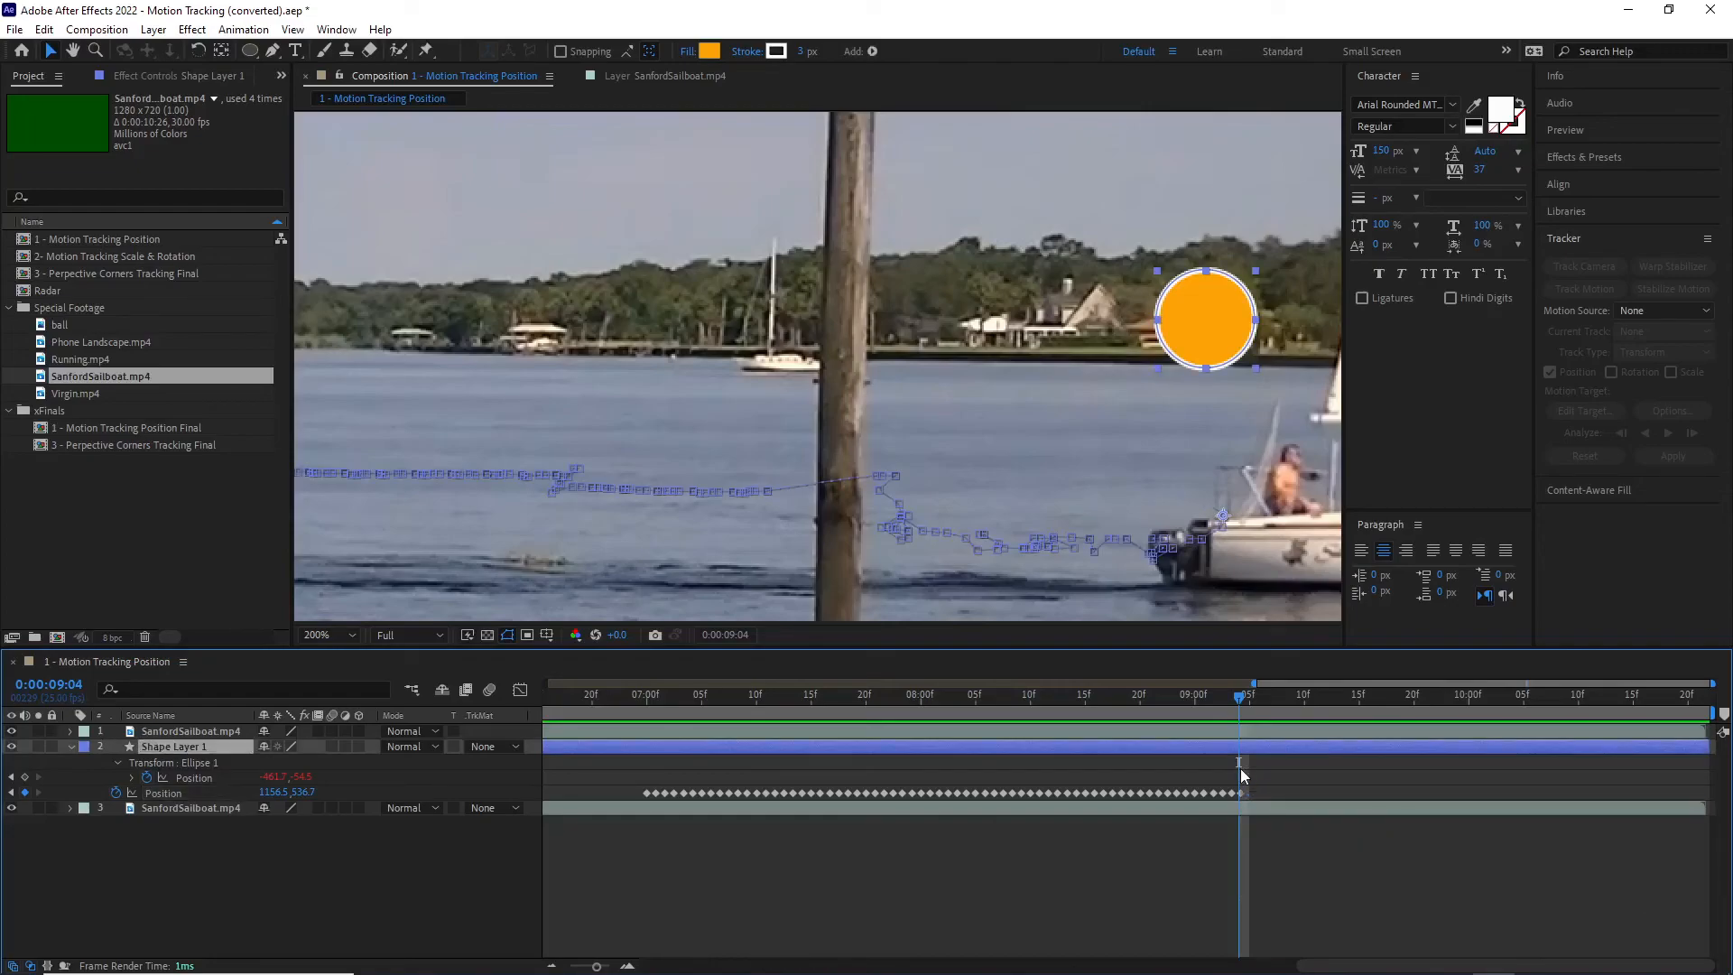
Step: Fit the composition in view and, at 0:00:10:01, move the circle past the frame's right edge to about 1331.5, 531.4
{"action": "left_click_drag", "start_coordinate": [1221, 700], "coordinate": [1348, 719]}
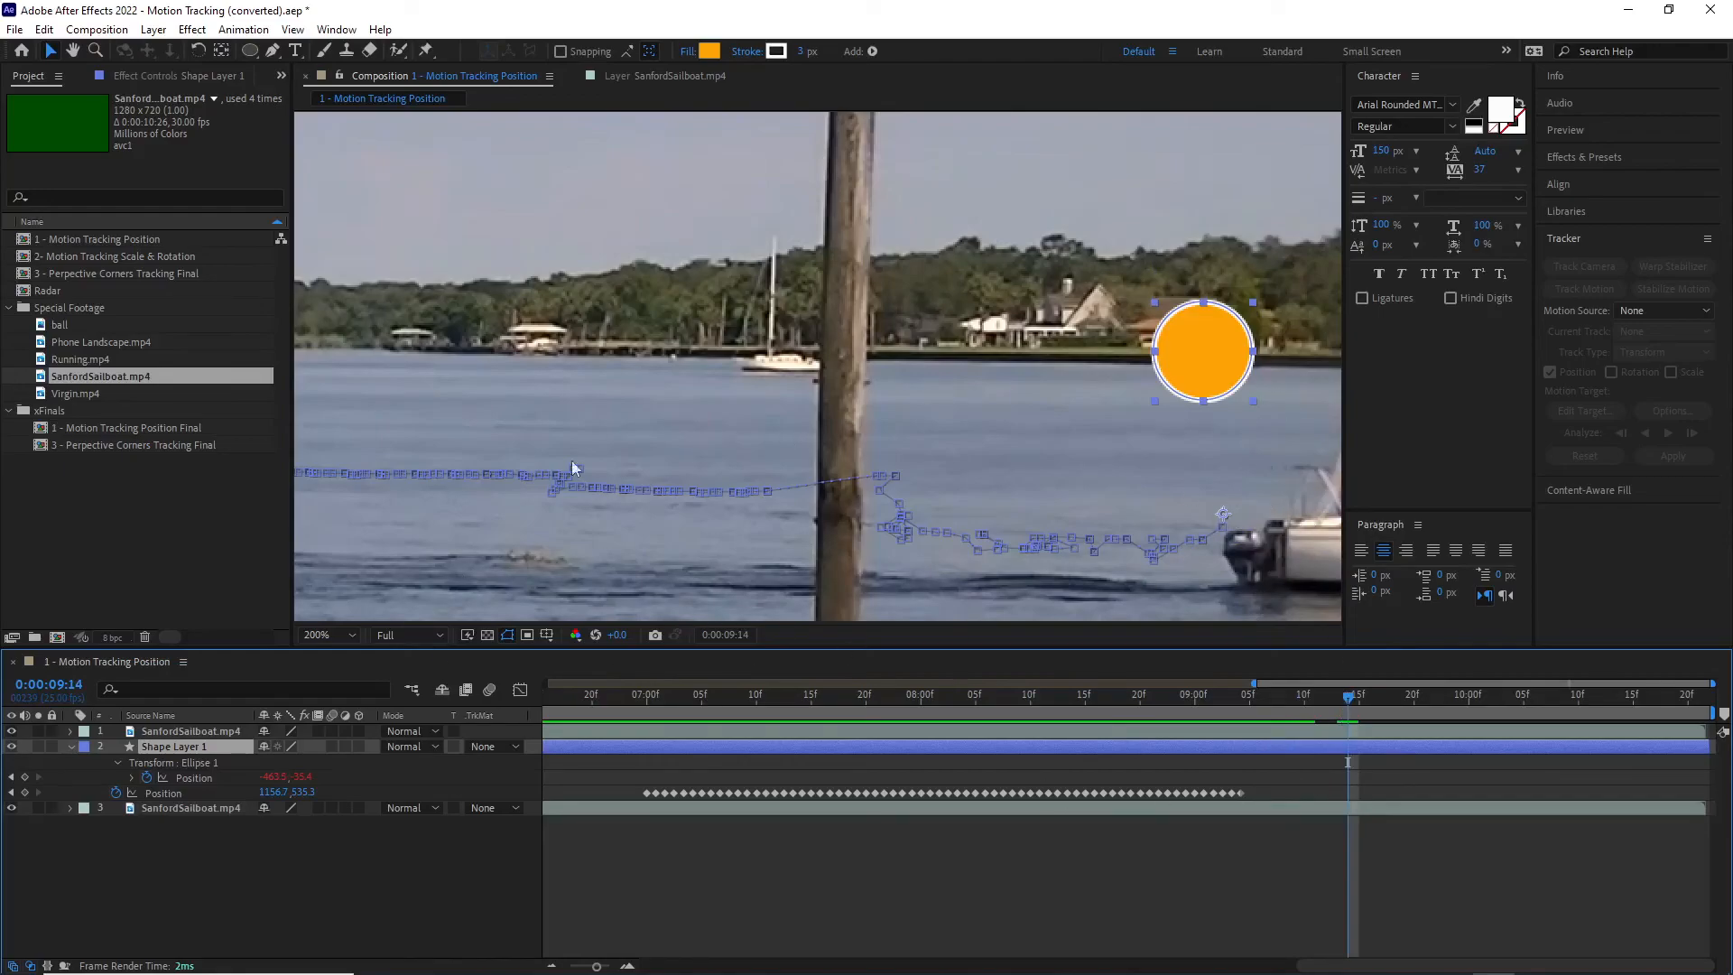
{"action": "left_click", "coordinate": [355, 634]}
{"action": "left_click", "coordinate": [355, 564]}
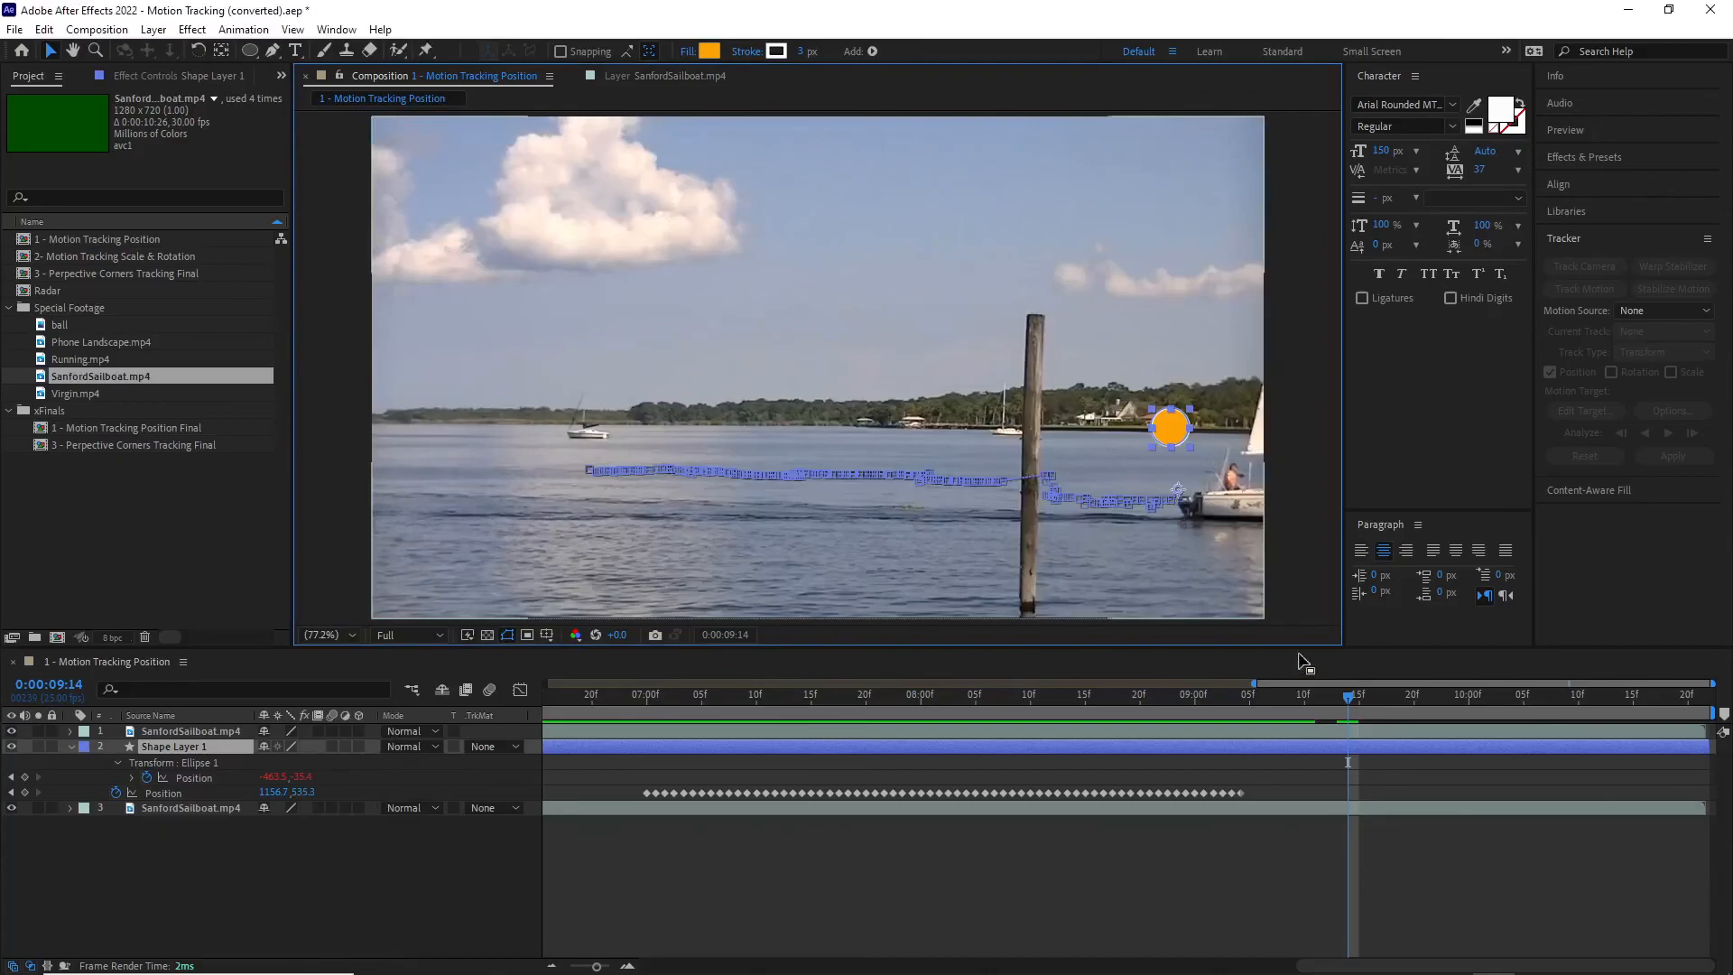
{"action": "left_click_drag", "start_coordinate": [1345, 705], "coordinate": [1480, 727]}
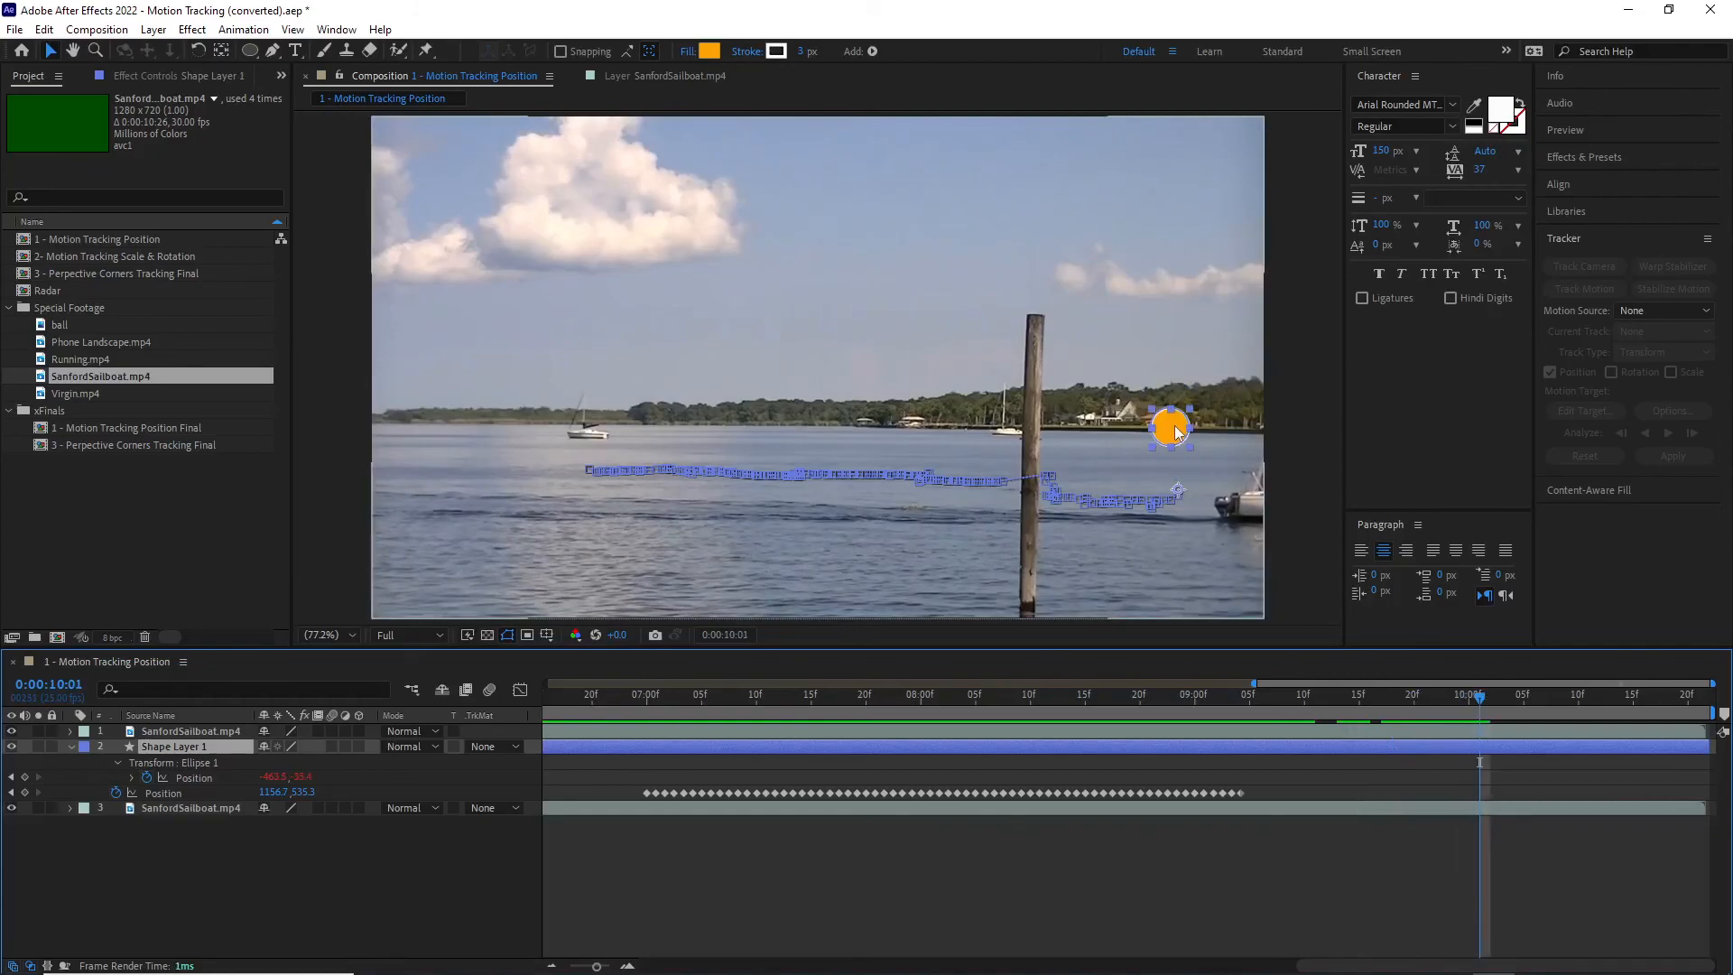
{"action": "left_click_drag", "start_coordinate": [1185, 432], "coordinate": [1298, 427]}
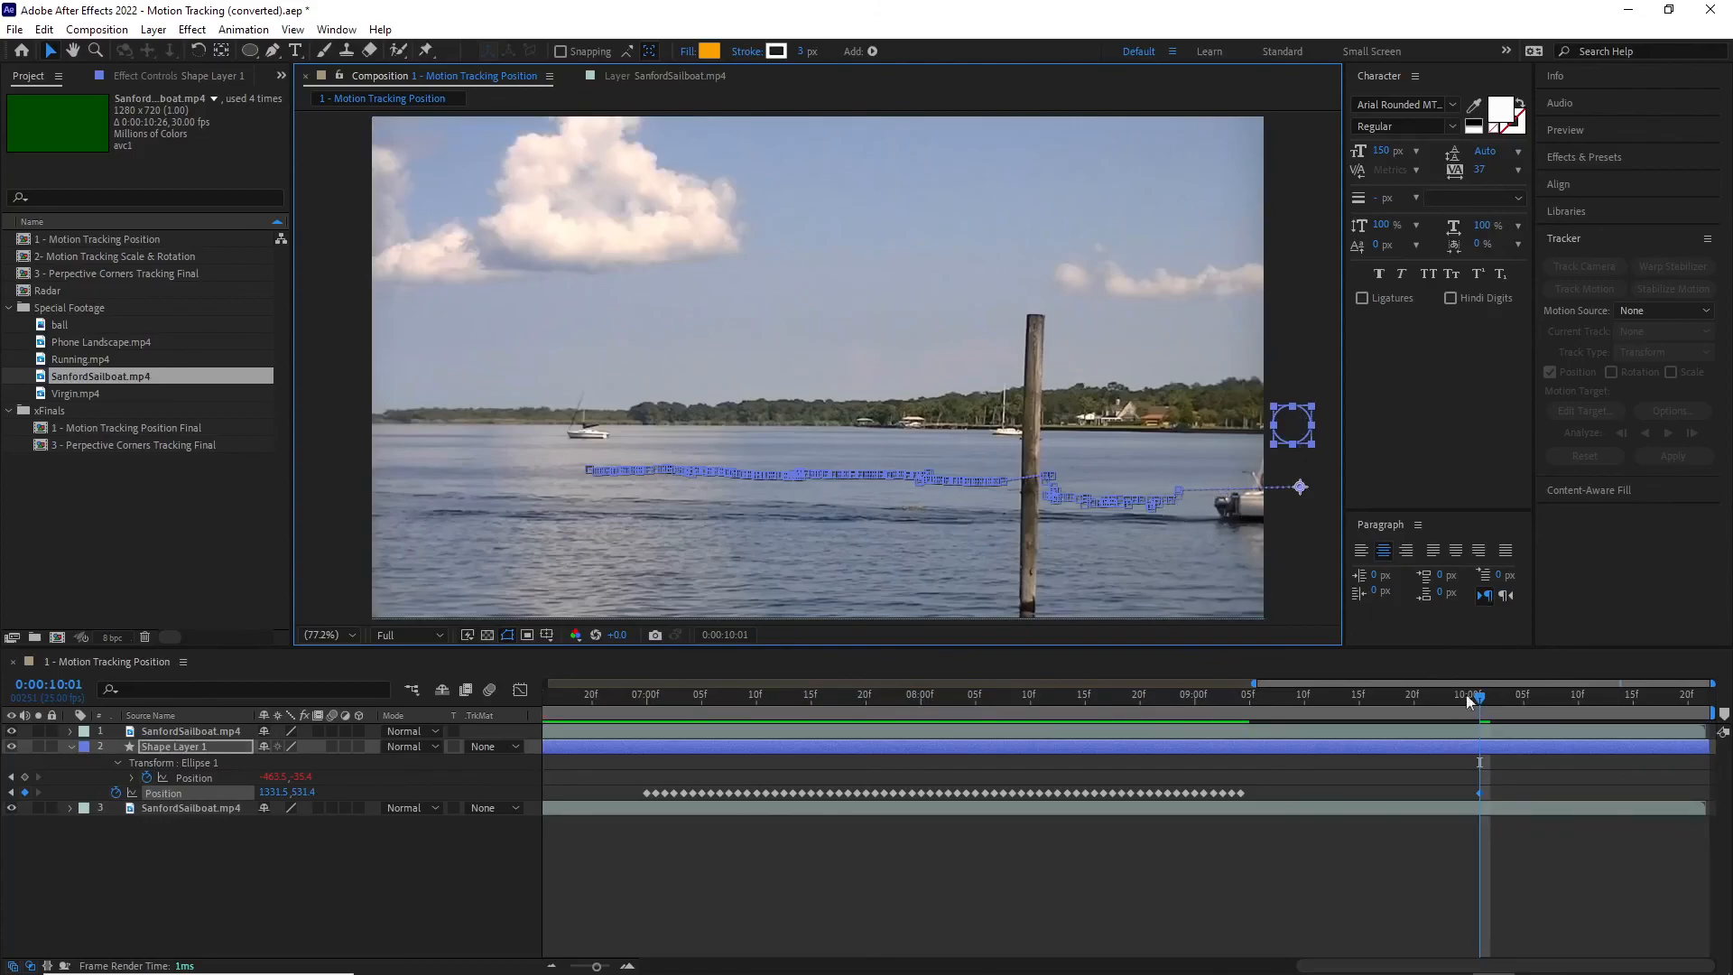
Step: Scrub around the new Position keyframe to check the circle's exit from the frame, and return to 0:00:10:01
{"action": "left_click_drag", "start_coordinate": [1480, 702], "coordinate": [1493, 749]}
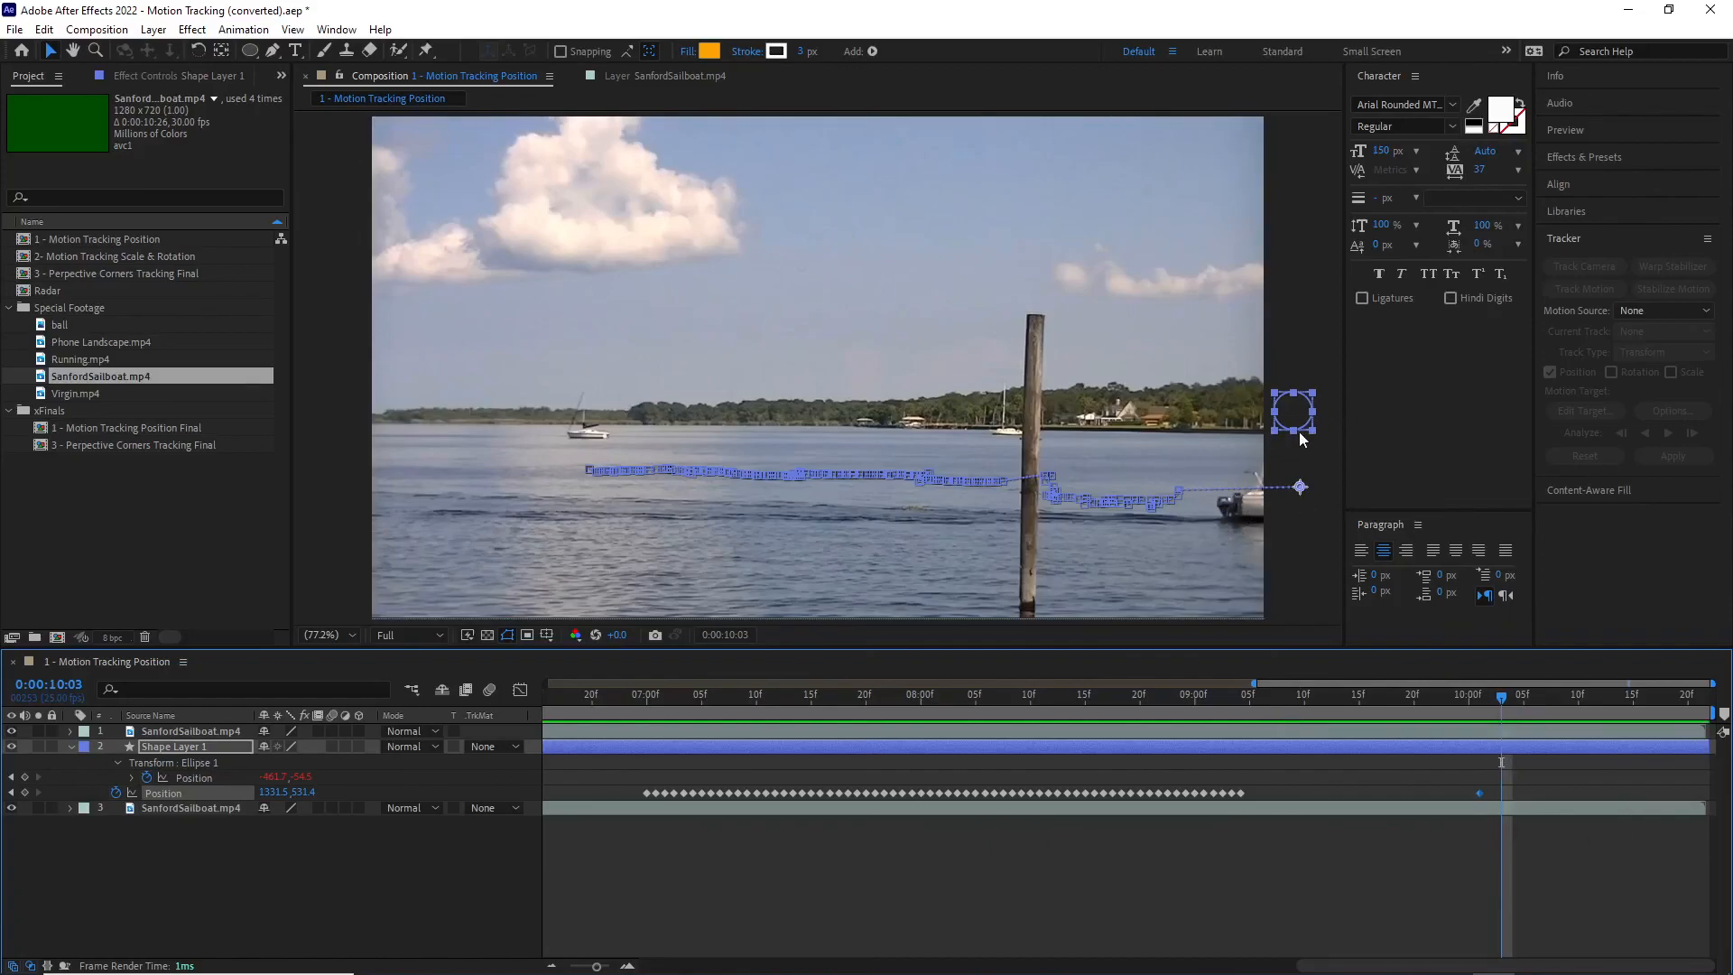
{"action": "left_click", "coordinate": [1436, 694]}
{"action": "mouse_move", "coordinate": [1454, 694]}
{"action": "left_mouse_down"}
{"action": "mouse_move", "coordinate": [1693, 702]}
{"action": "mouse_move", "coordinate": [1194, 674]}
{"action": "mouse_move", "coordinate": [1476, 708]}
{"action": "left_mouse_up"}
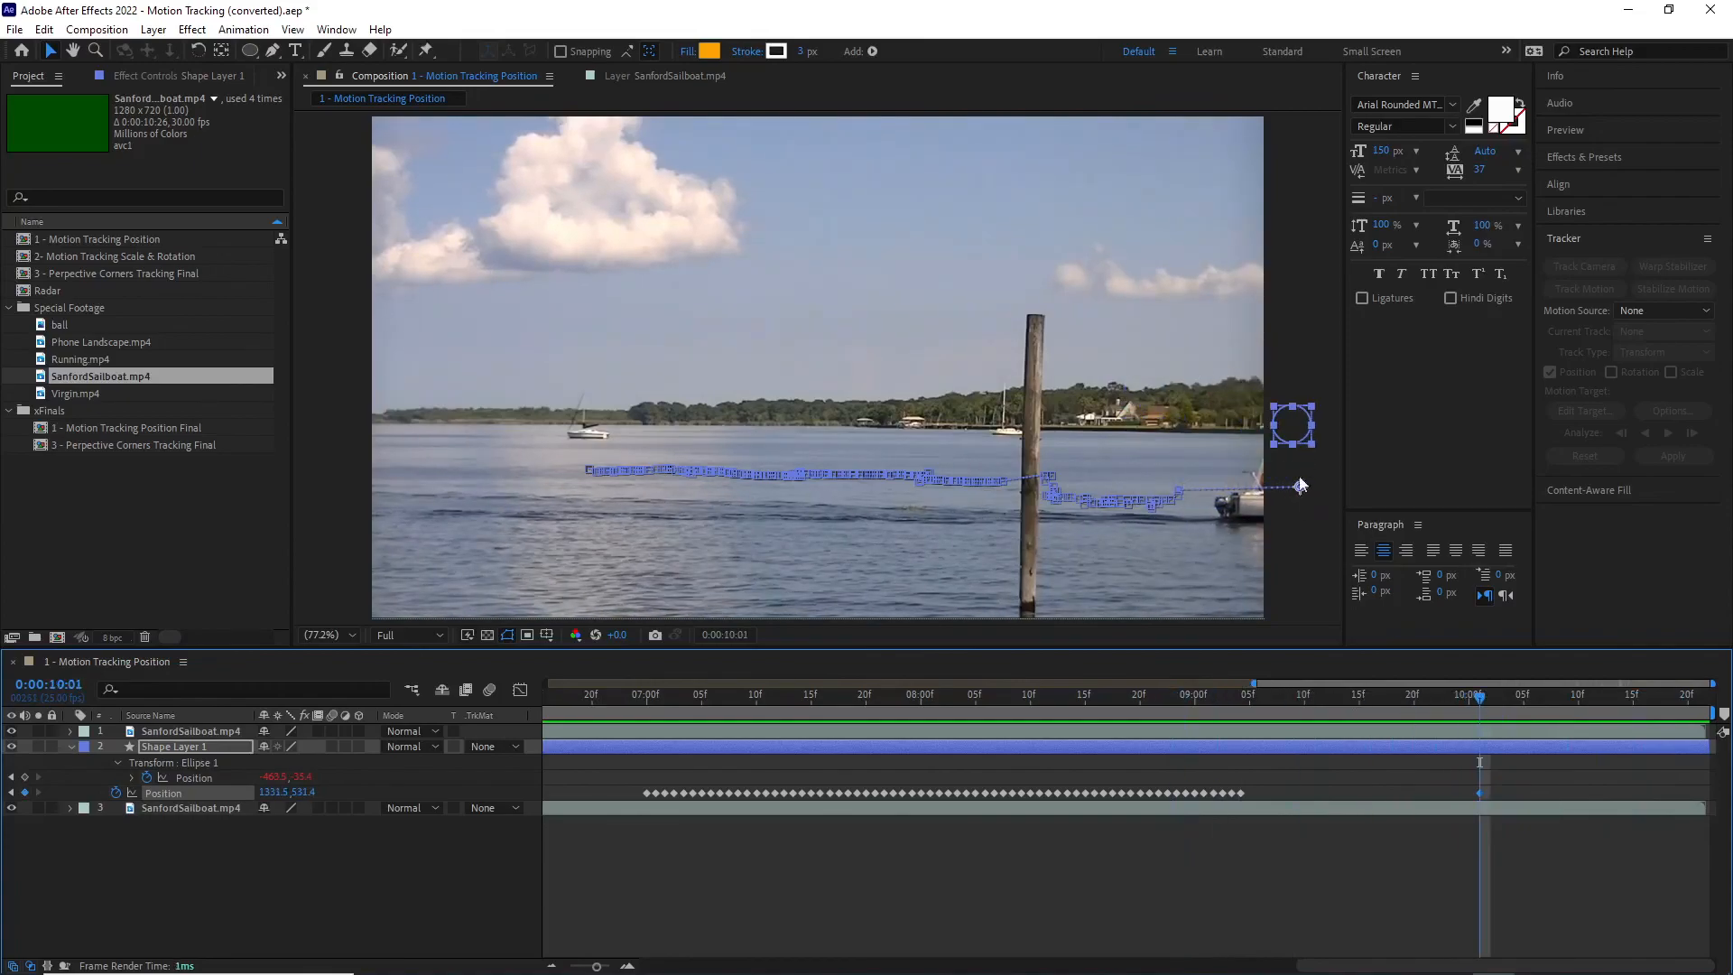